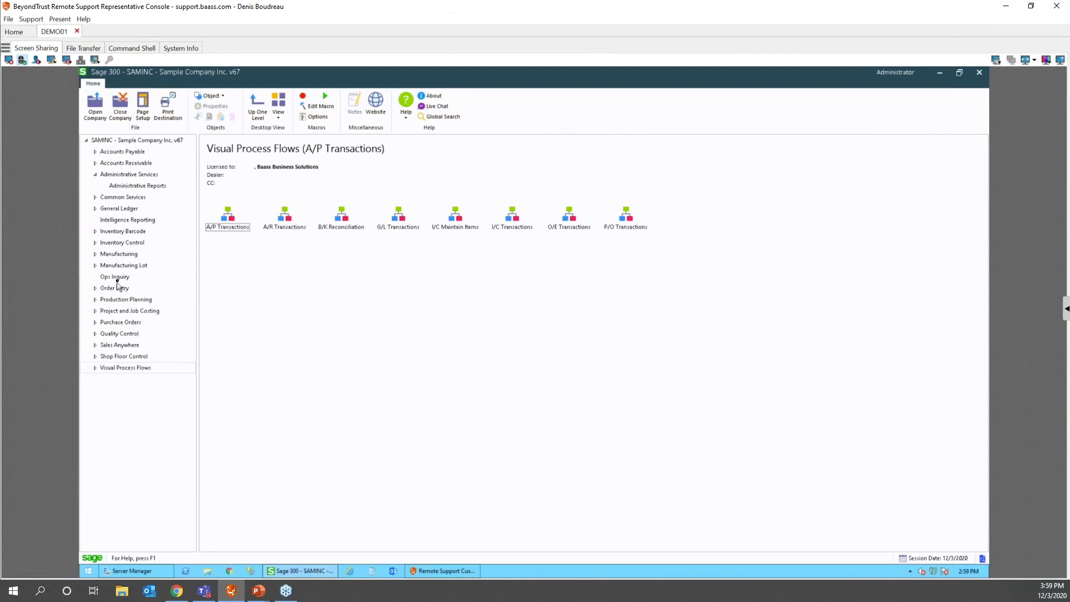
- Open O/E Order Entry maximized and pick Bargain Mart - San Diego from the customer finder
click(117, 289)
double_click(229, 216)
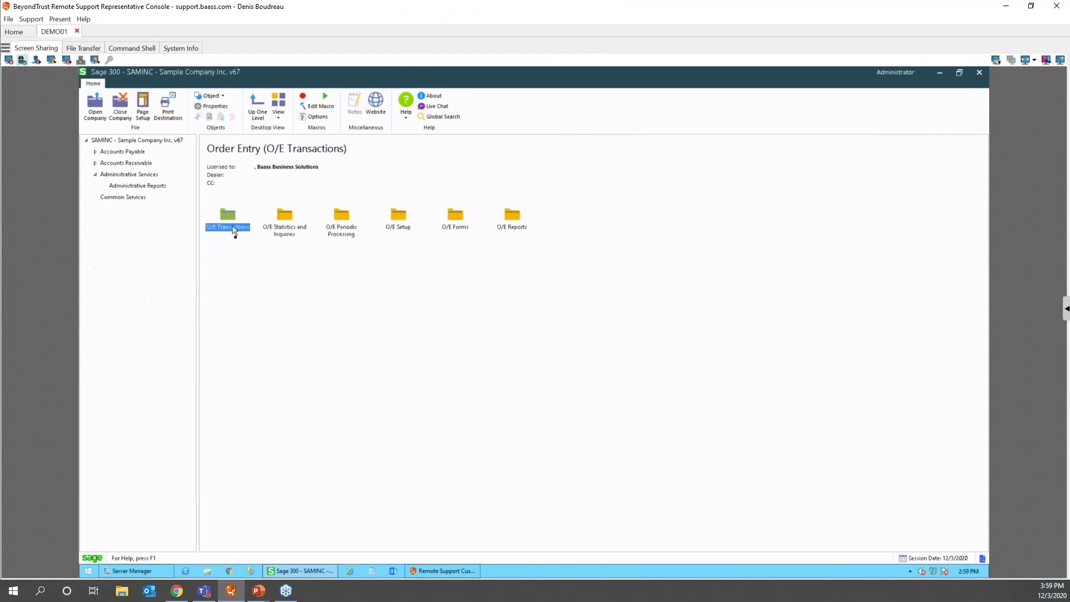
double_click(229, 216)
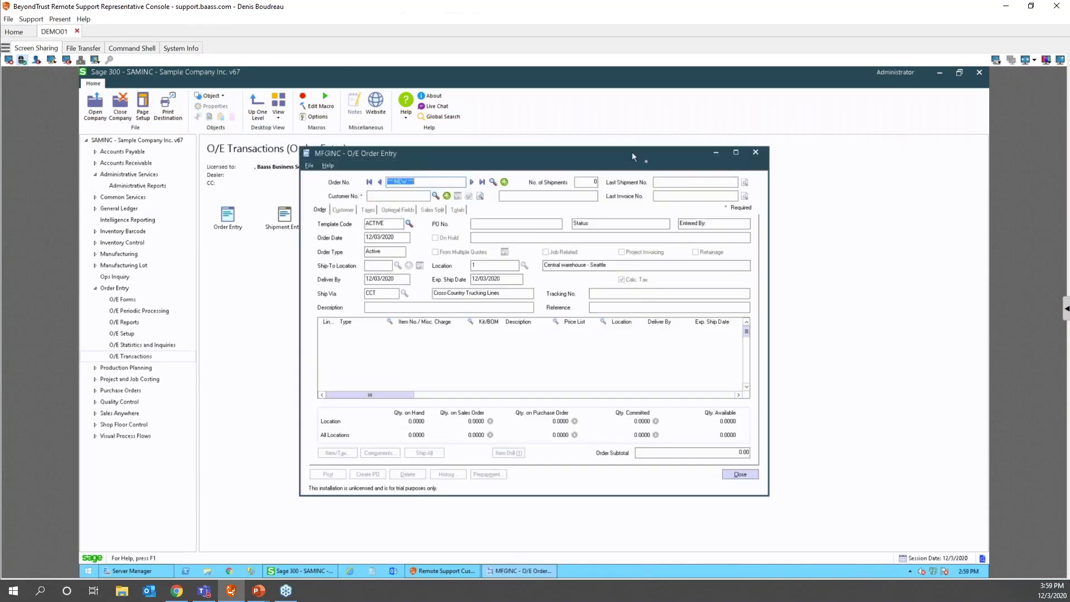
click(736, 153)
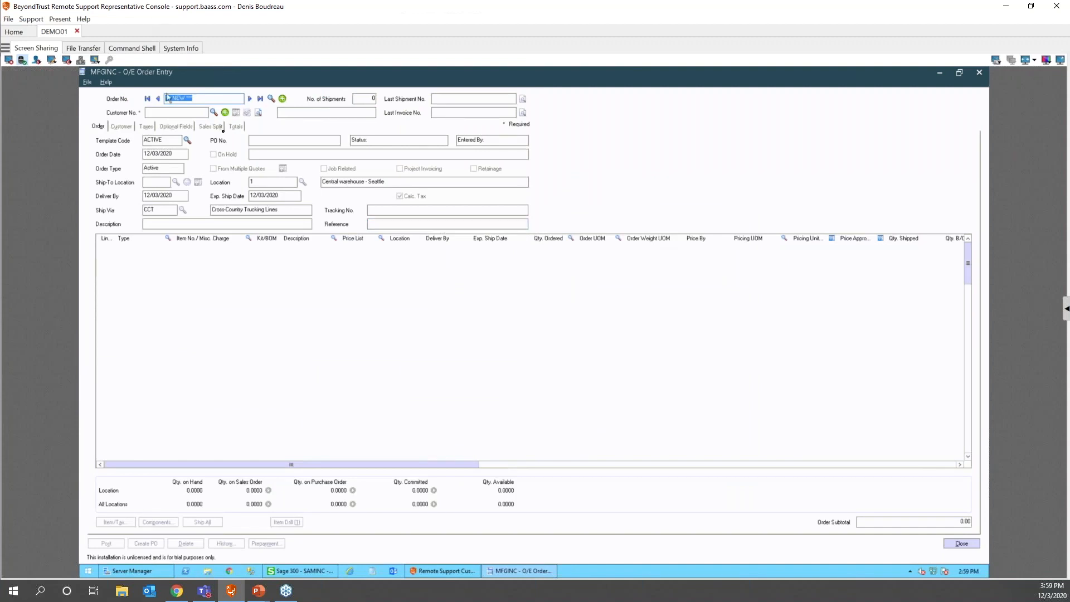
click(213, 113)
double_click(169, 199)
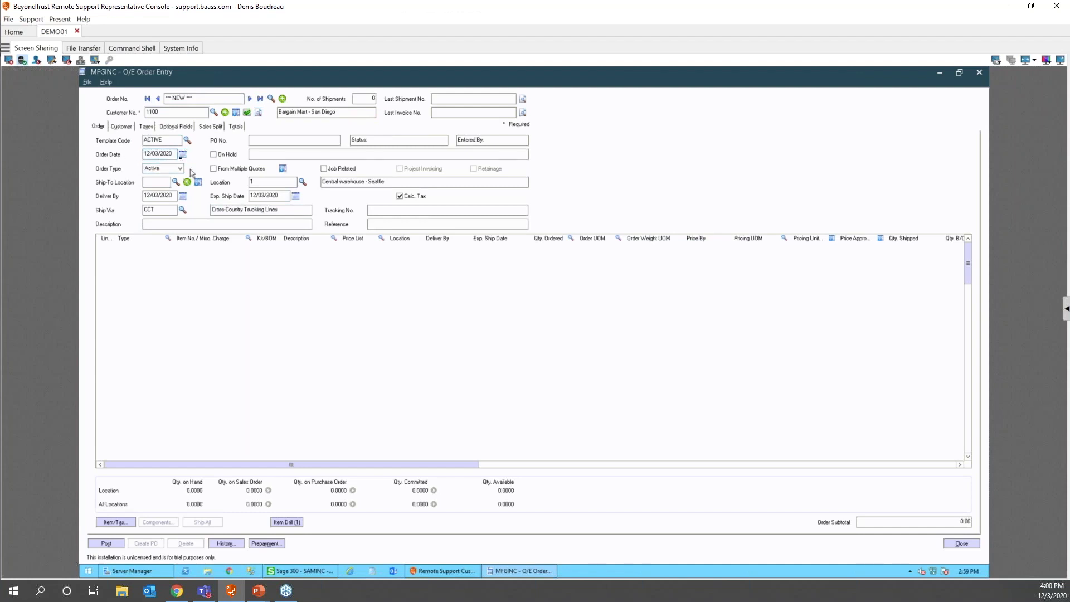
key(F5)
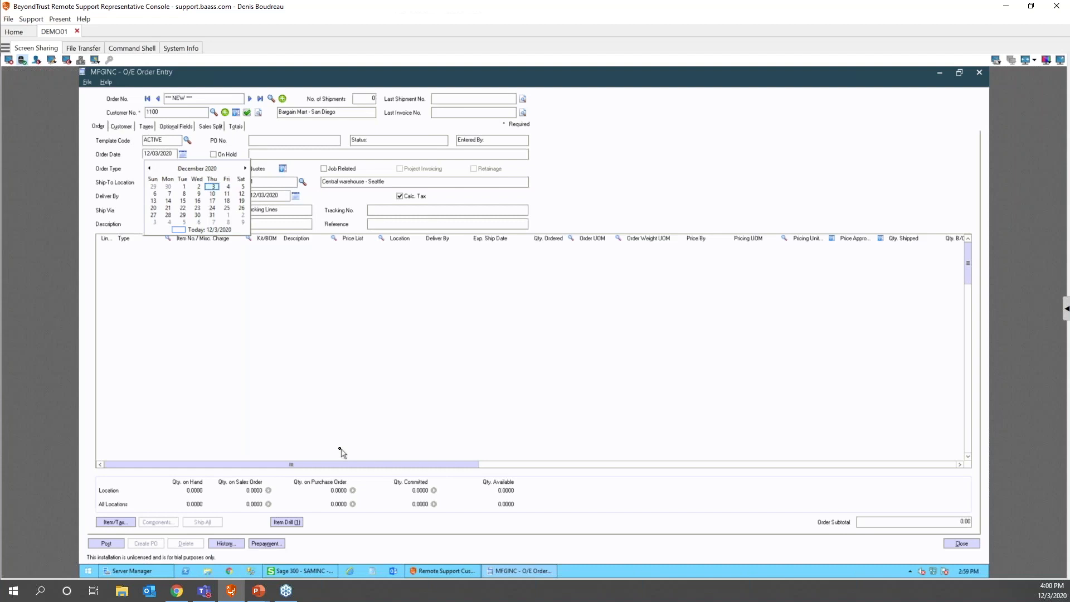
key(Page_Down)
key(Page_Up)
click(195, 229)
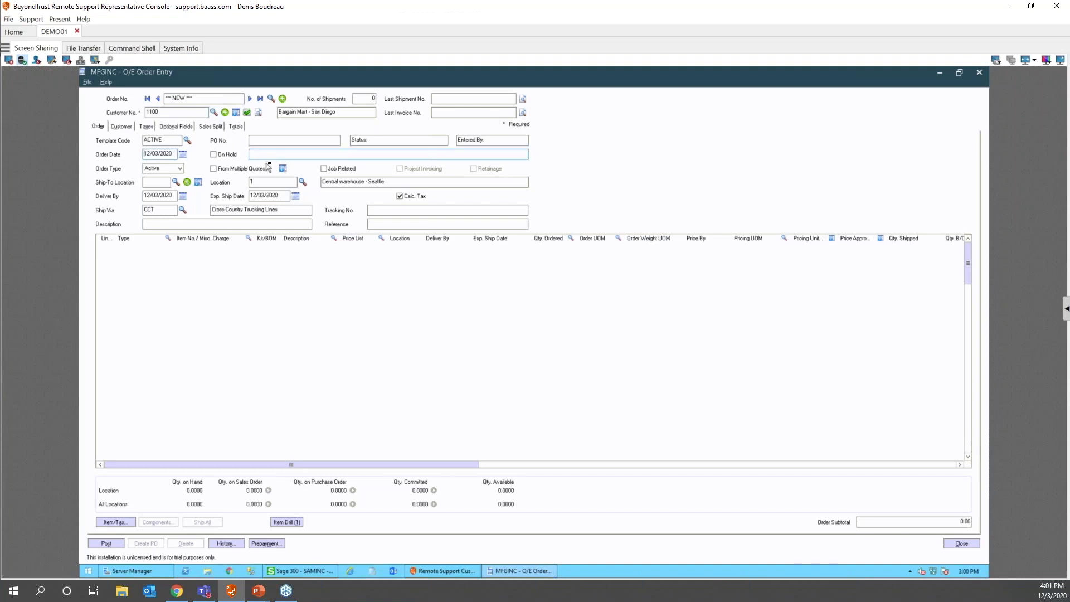
drag(166, 141, 115, 144)
key(F5)
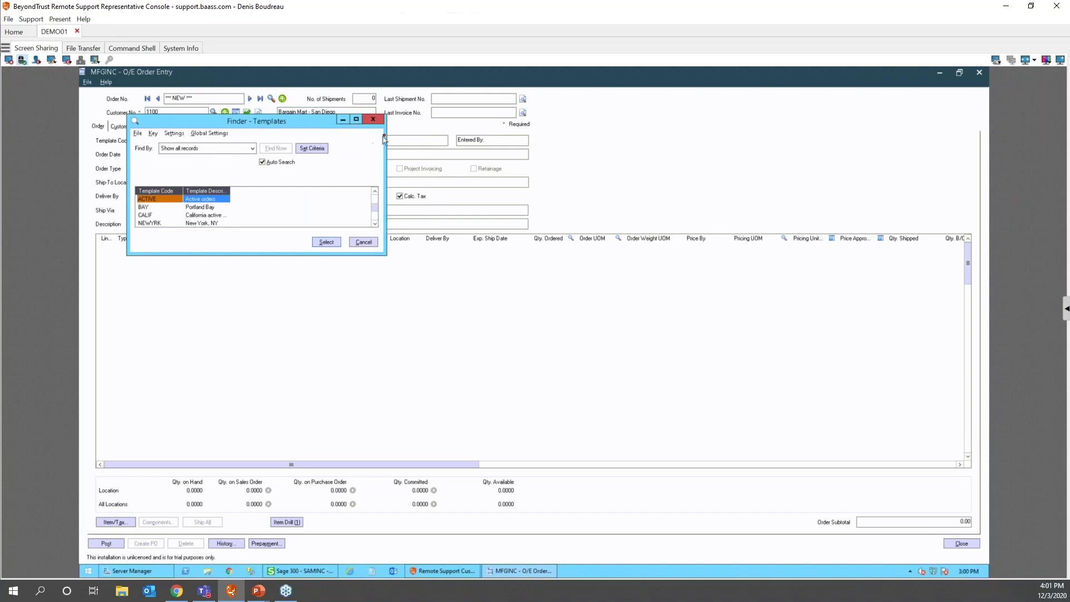
drag(385, 136, 551, 136)
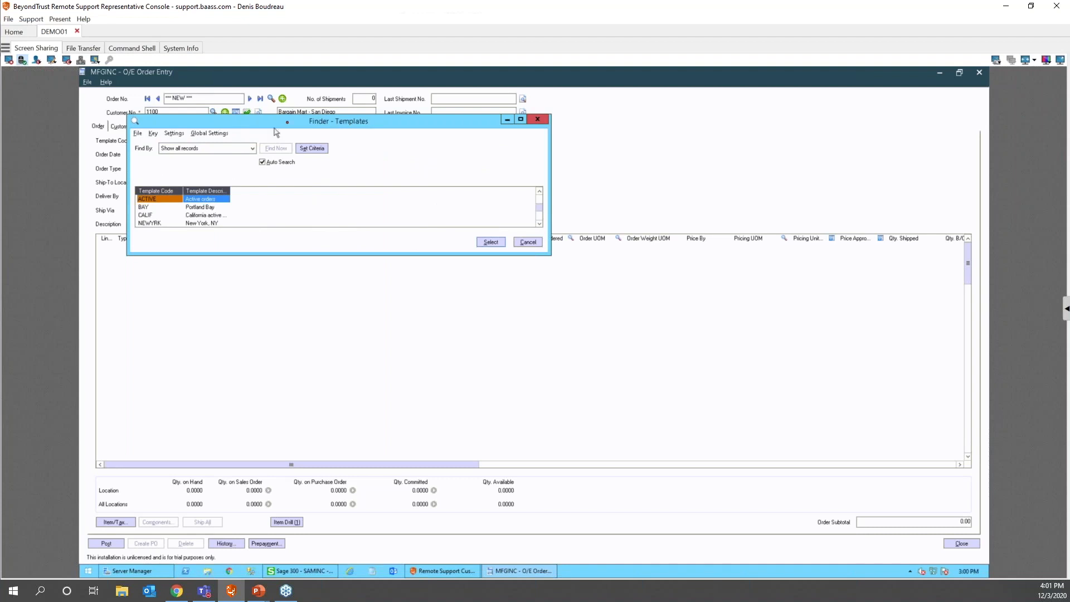
click(528, 242)
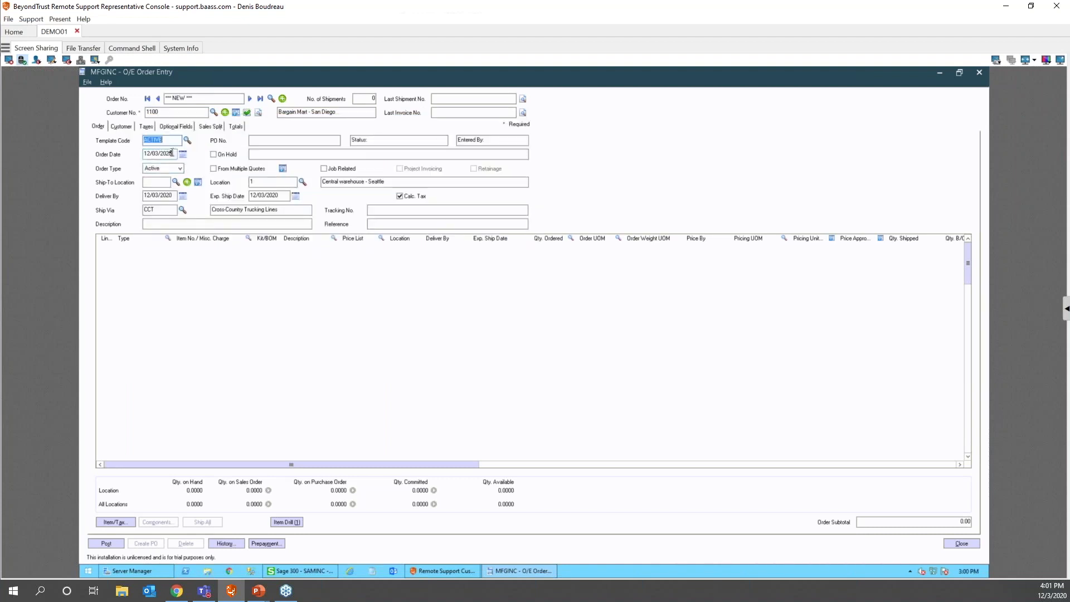
- Set the customer finder's global settings to Go to Filter First, finding by Customer Number
click(199, 110)
key(F5)
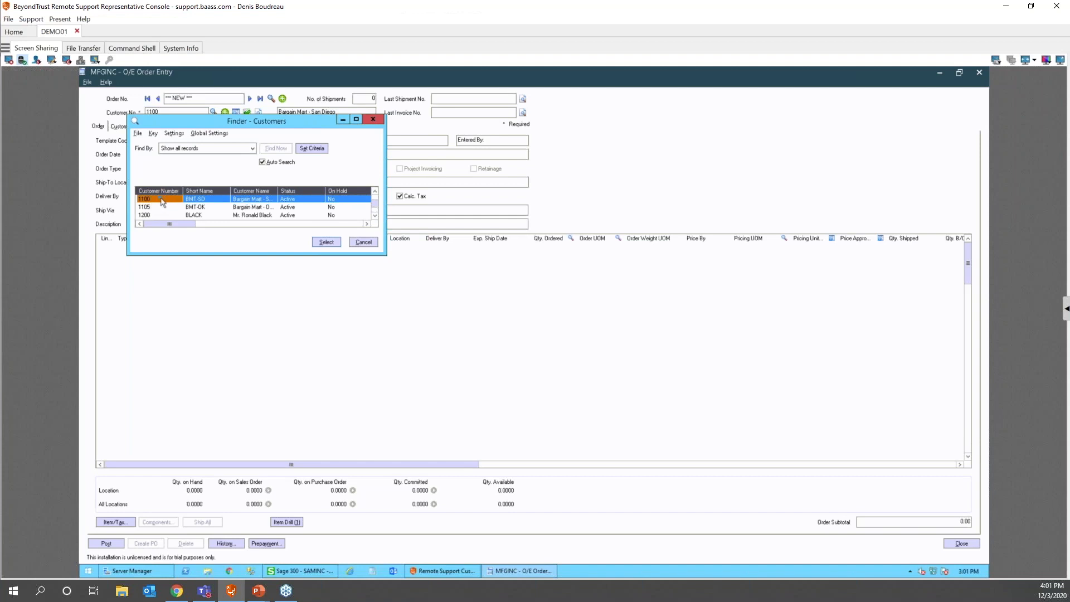
click(198, 135)
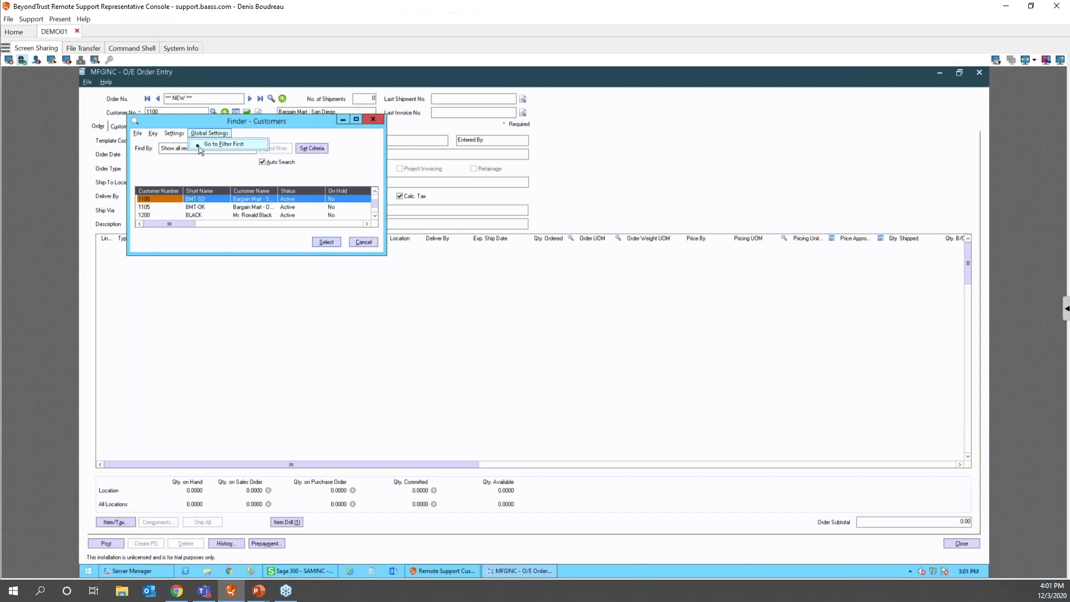
click(199, 146)
click(207, 148)
click(176, 175)
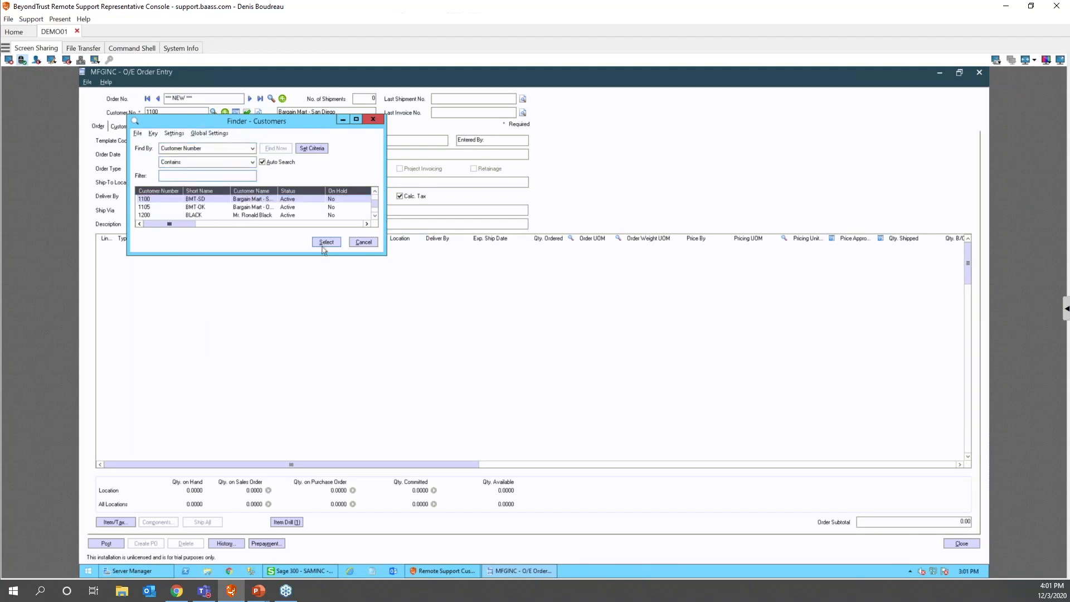
click(363, 243)
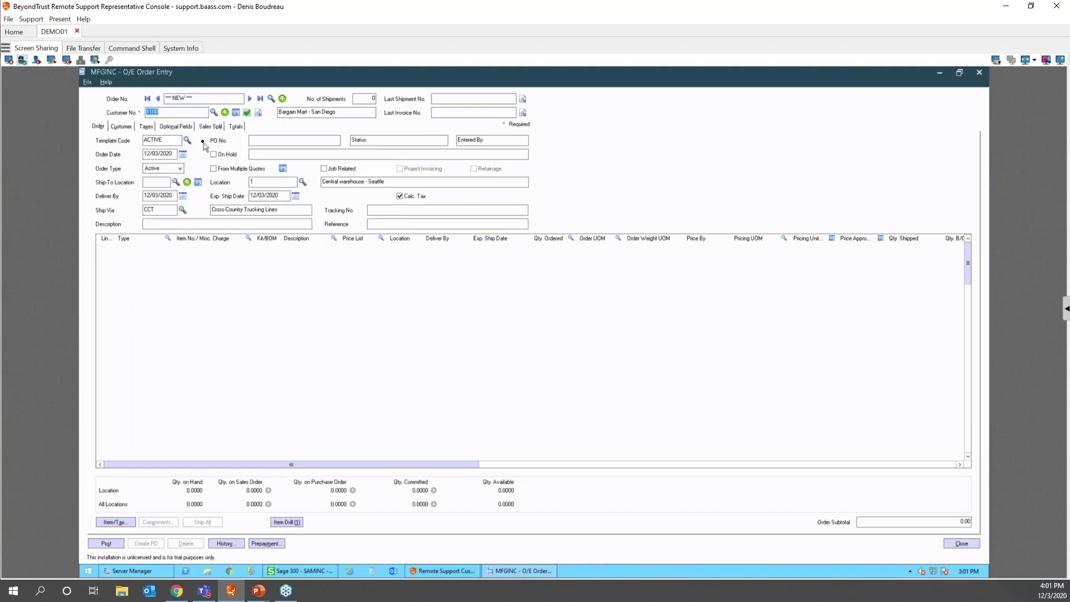
- Reopen the customer finder to test the filter-first setting, then close it and the order screen
key(F5)
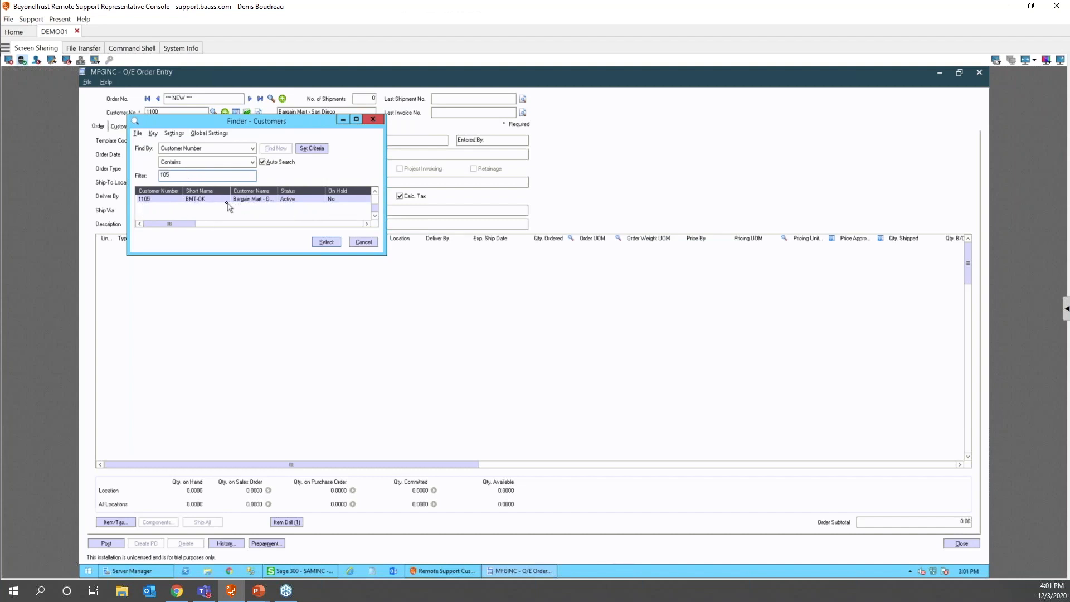
click(204, 133)
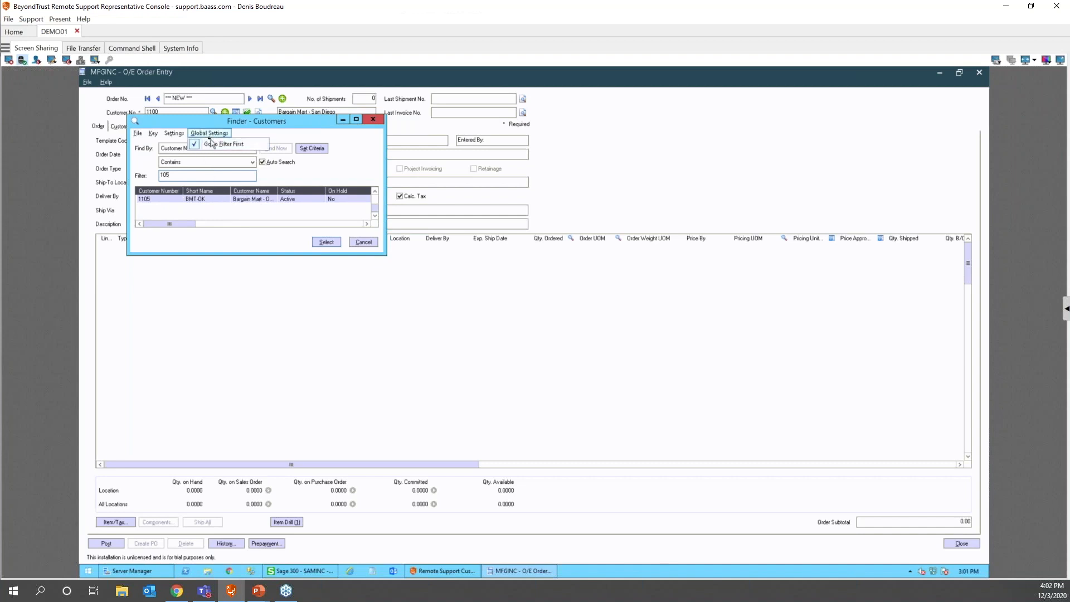
mouse_move(197, 133)
click(195, 146)
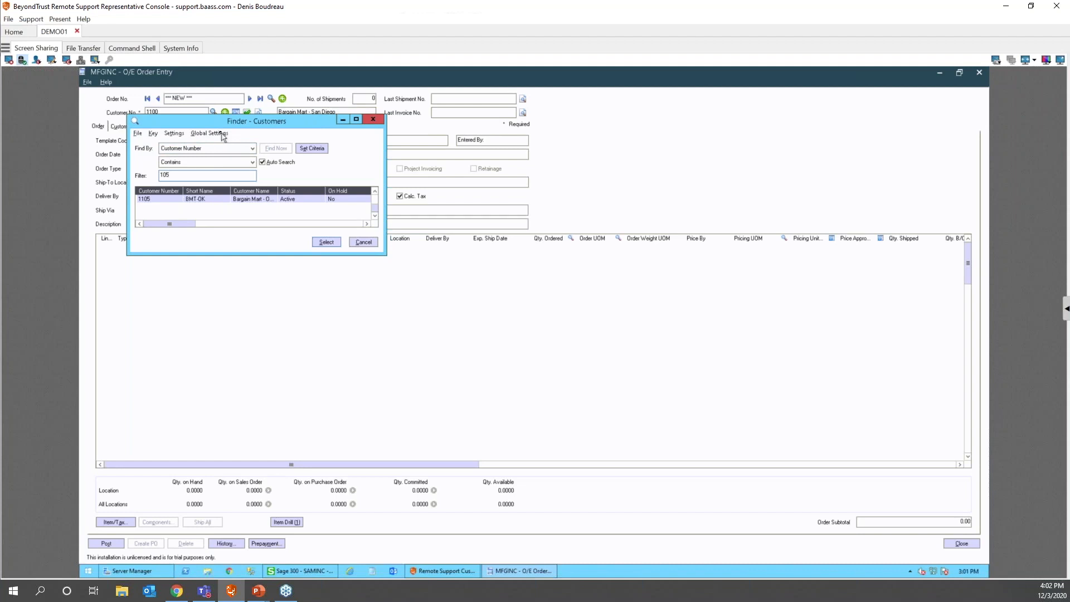
click(213, 134)
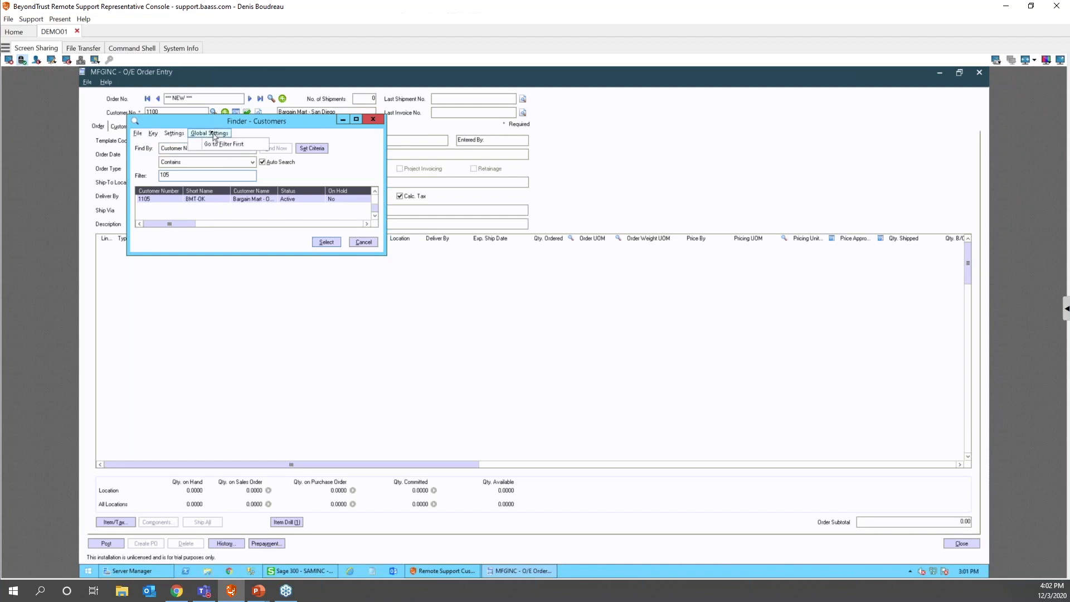
click(179, 177)
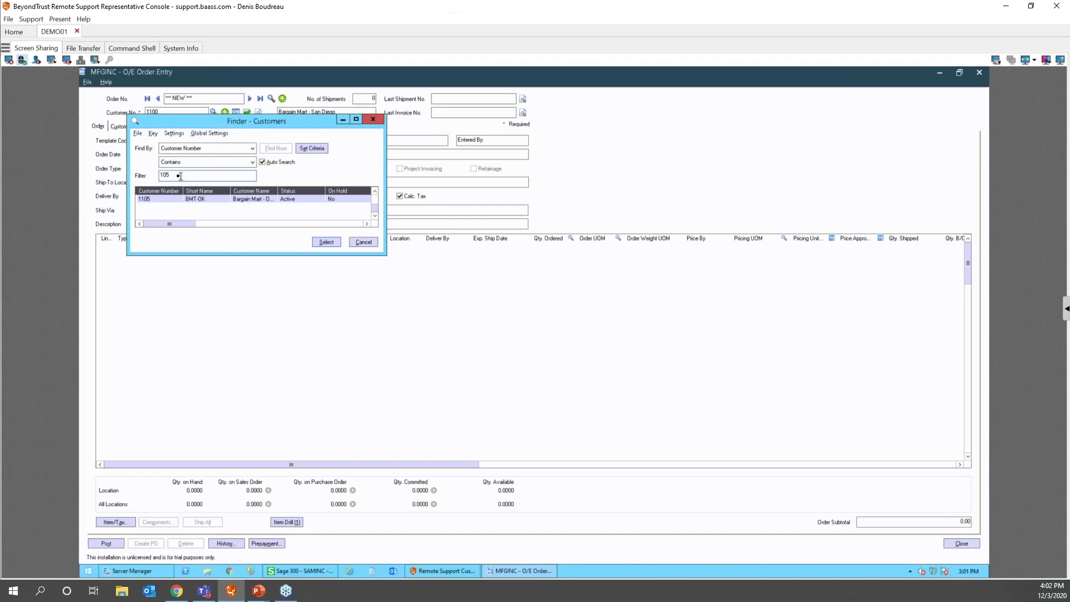
click(201, 133)
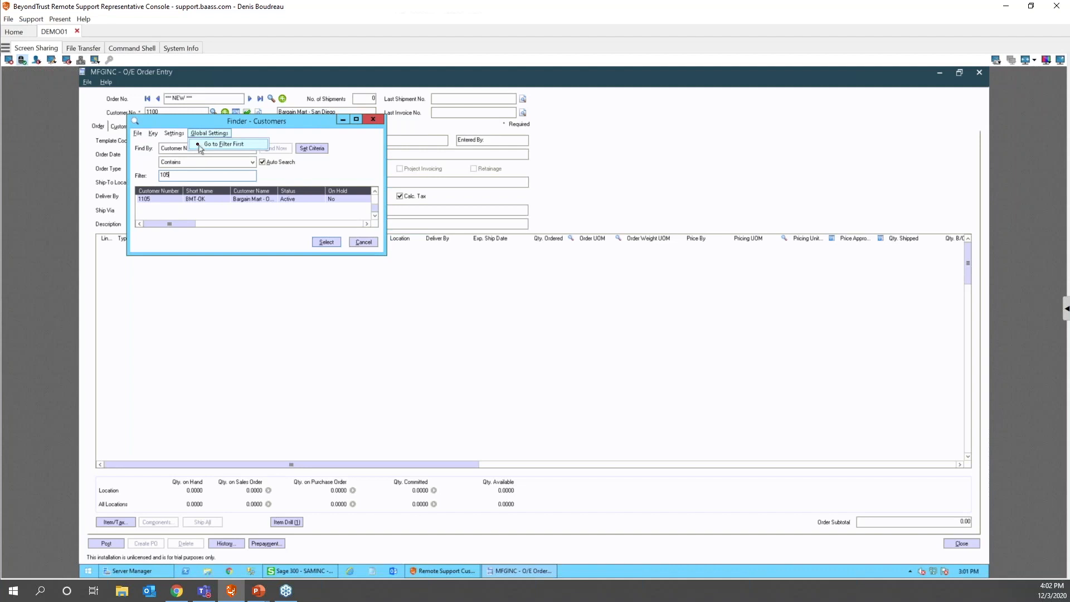
click(363, 243)
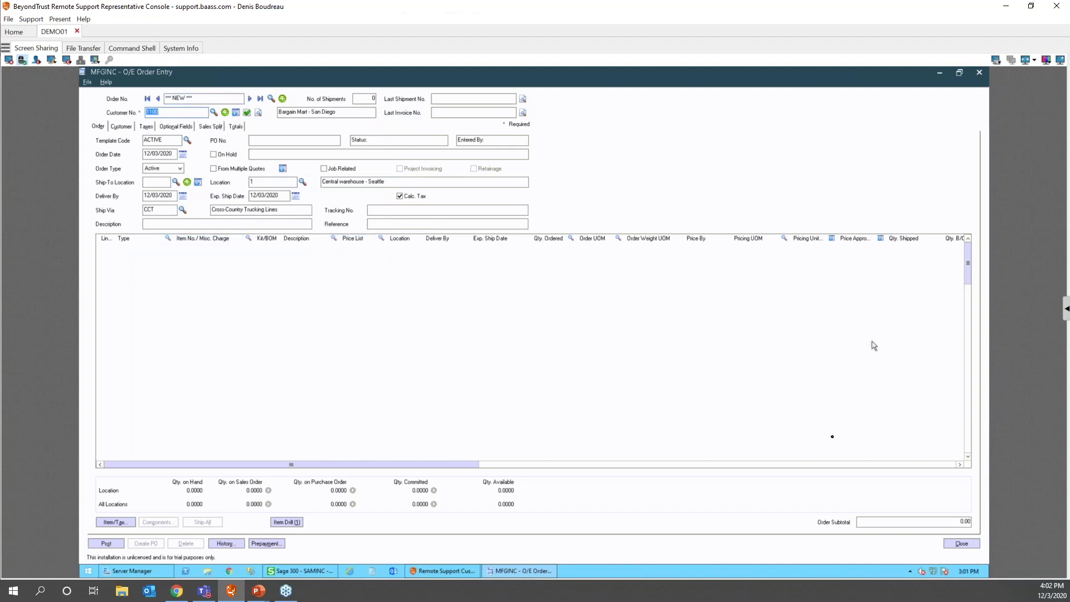
click(959, 544)
- Discard the order without posting and open Inventory Control's I/C Statistics and Inquiries folder
click(545, 355)
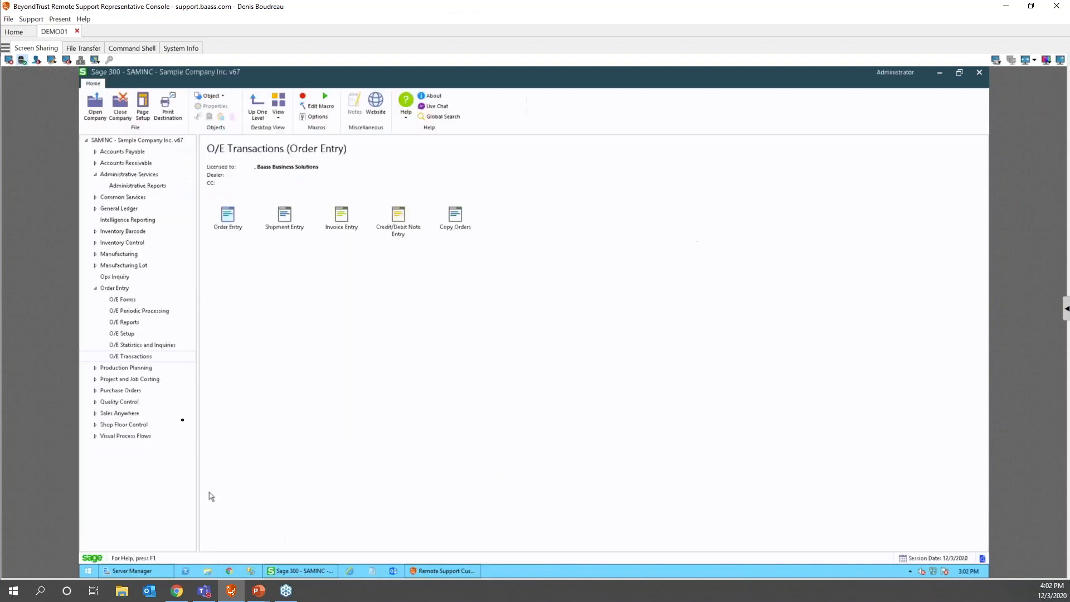
click(118, 288)
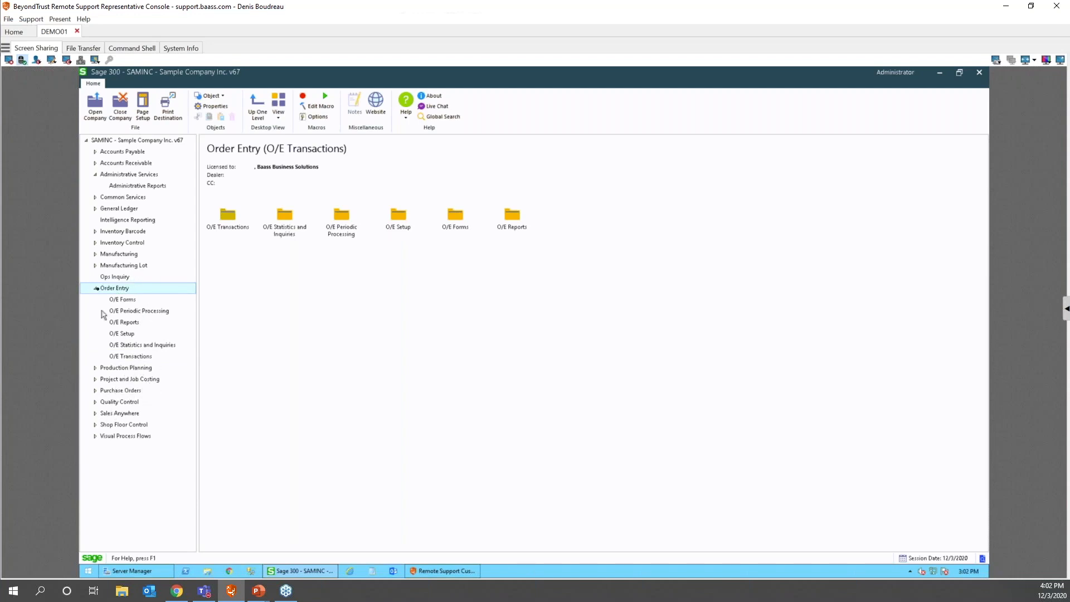
click(121, 243)
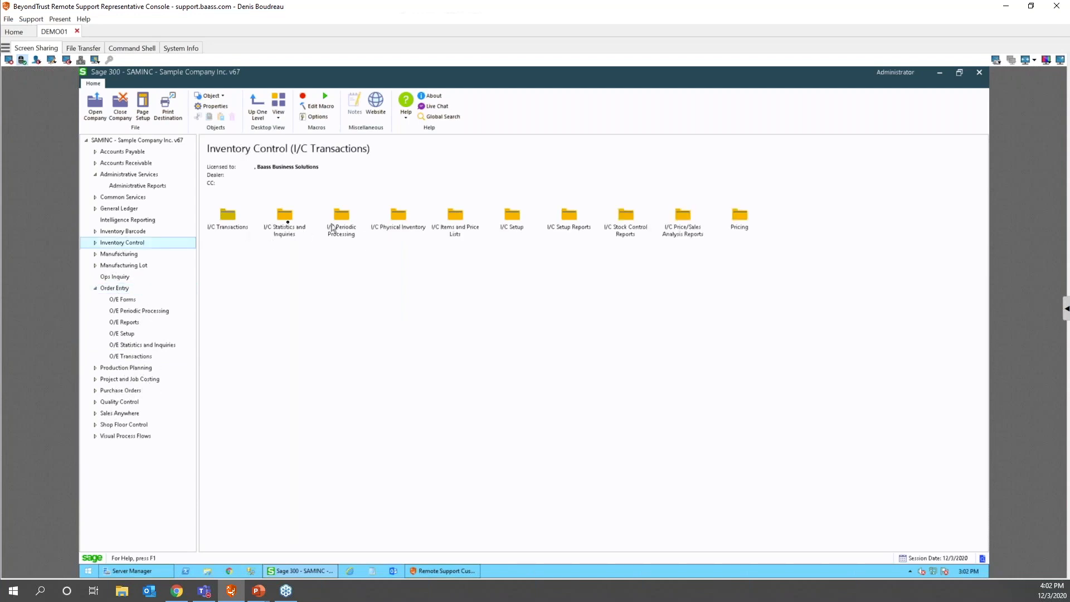
double_click(284, 216)
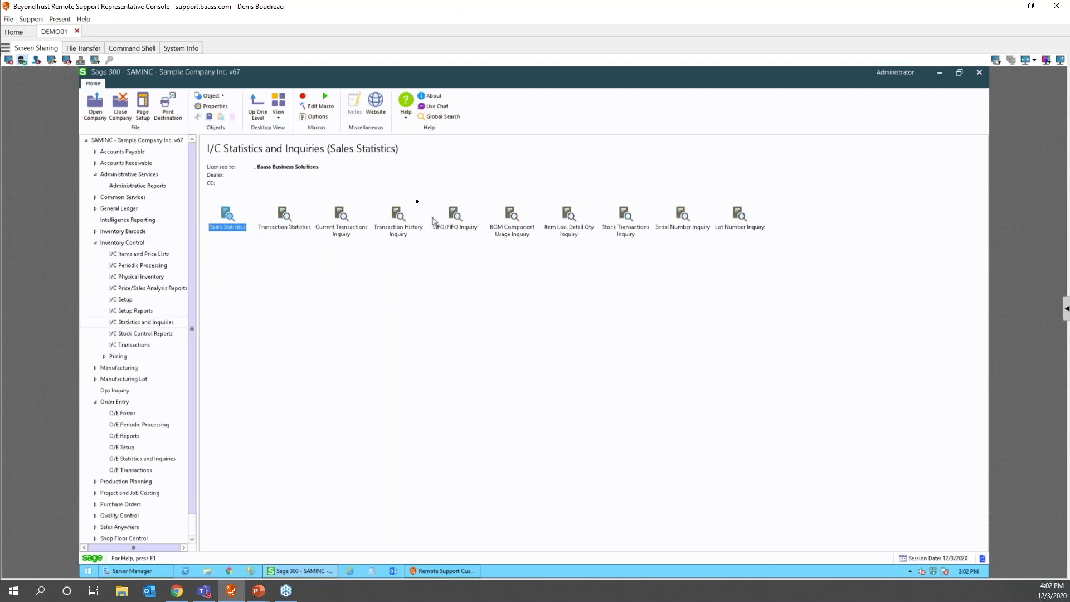
click(402, 223)
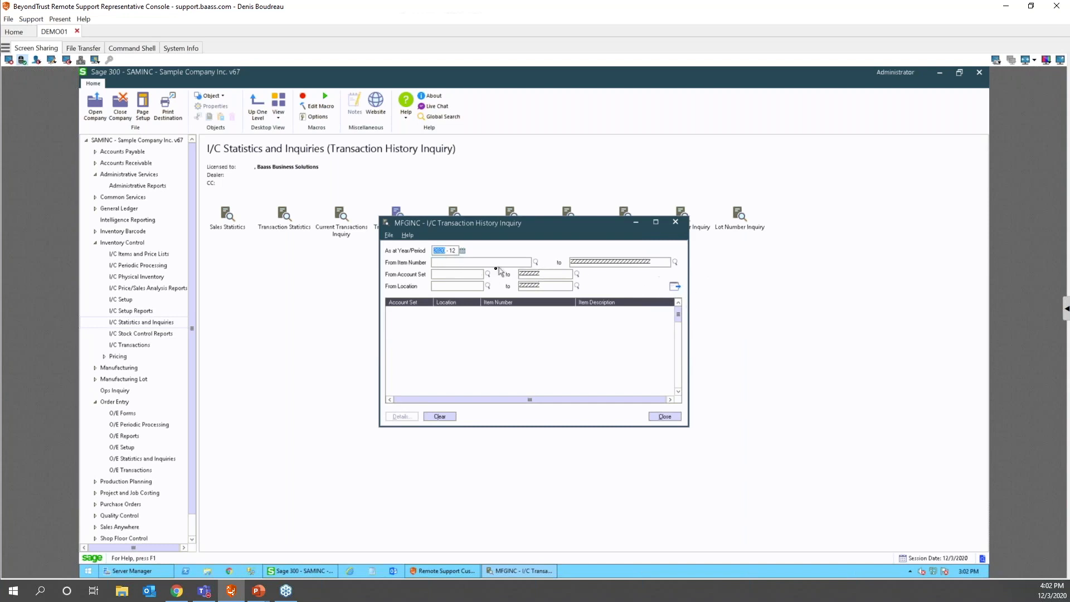
click(457, 263)
click(490, 261)
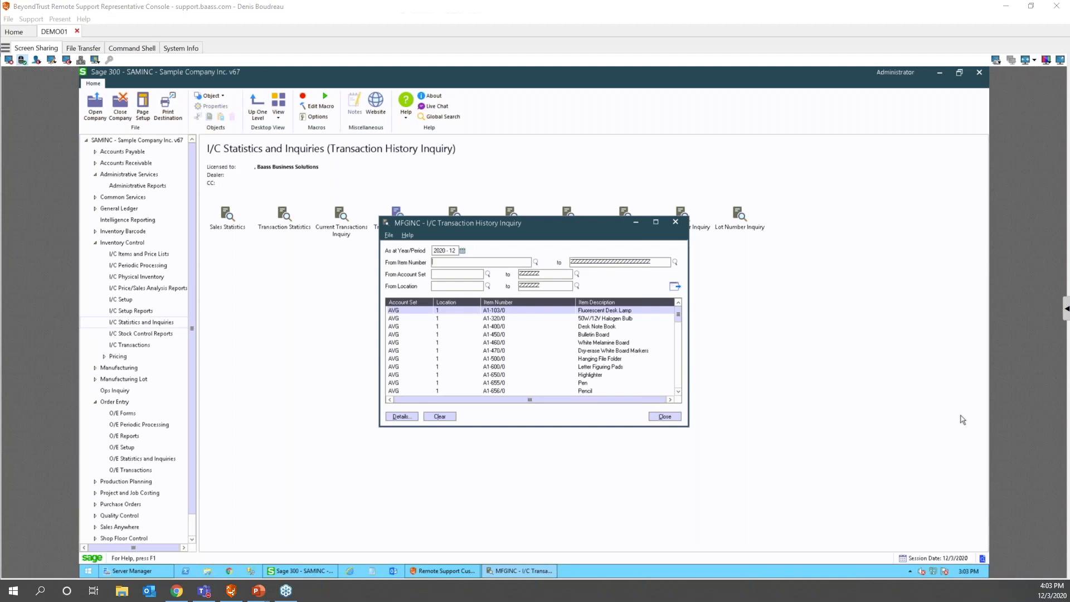
click(664, 417)
- Launch Order Entry from Order Entry > O/E Transactions and maximize its window
click(95, 244)
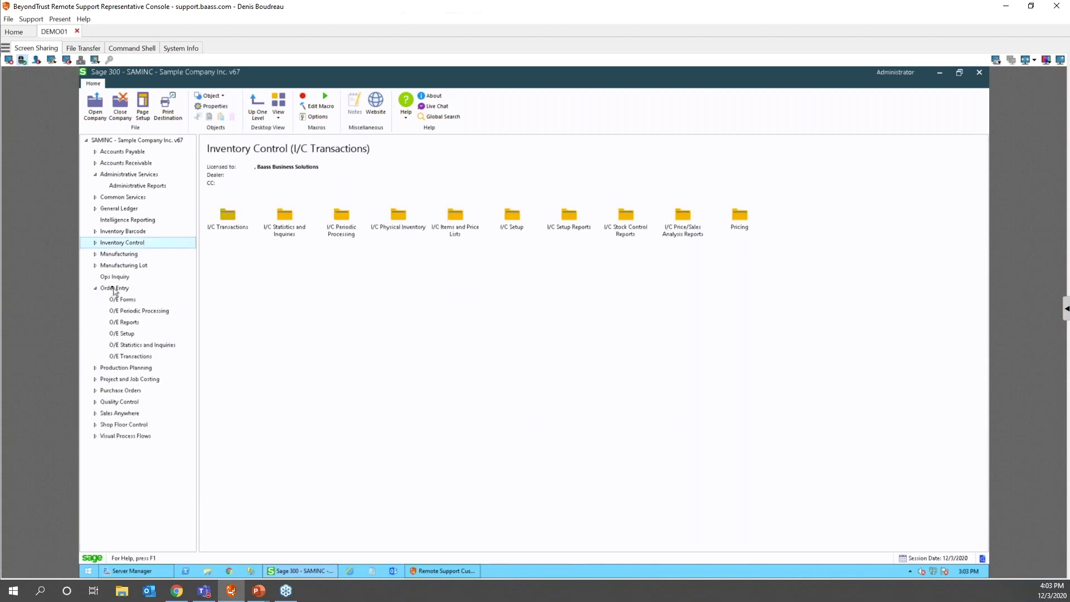
click(114, 289)
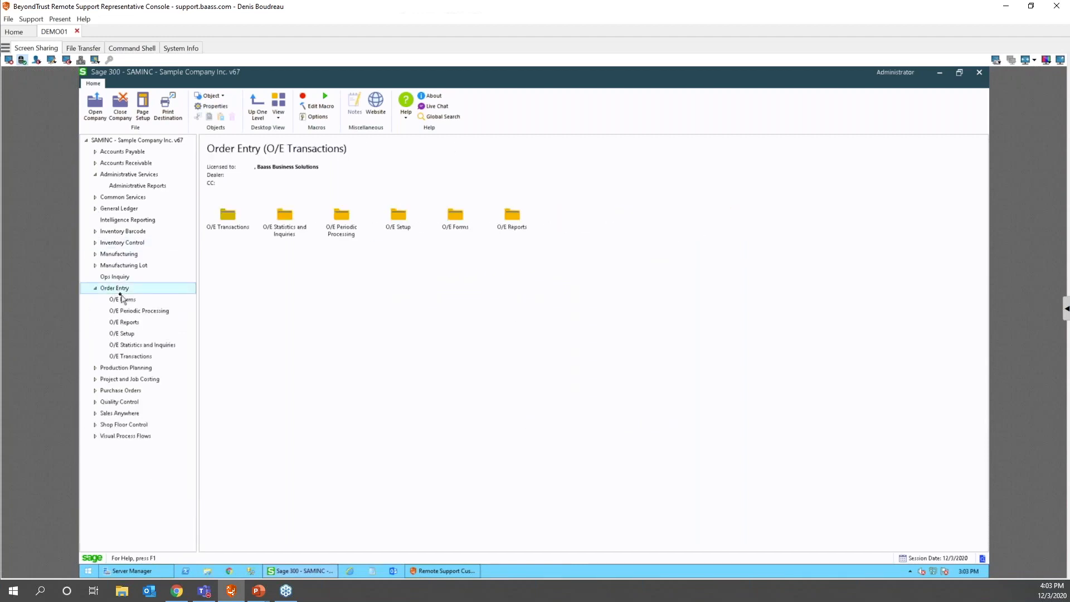
double_click(231, 218)
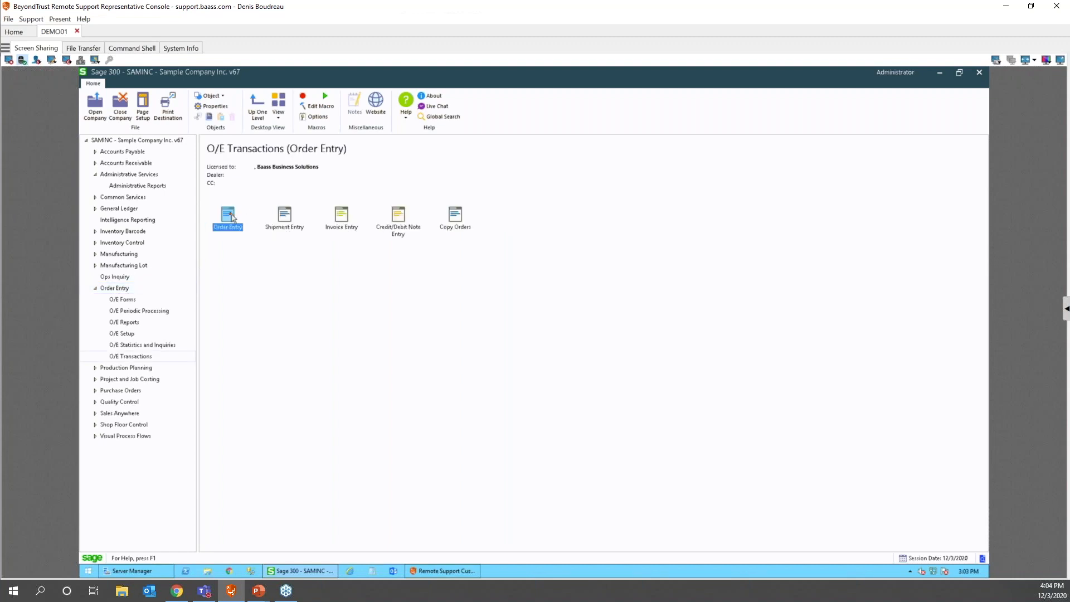
double_click(230, 219)
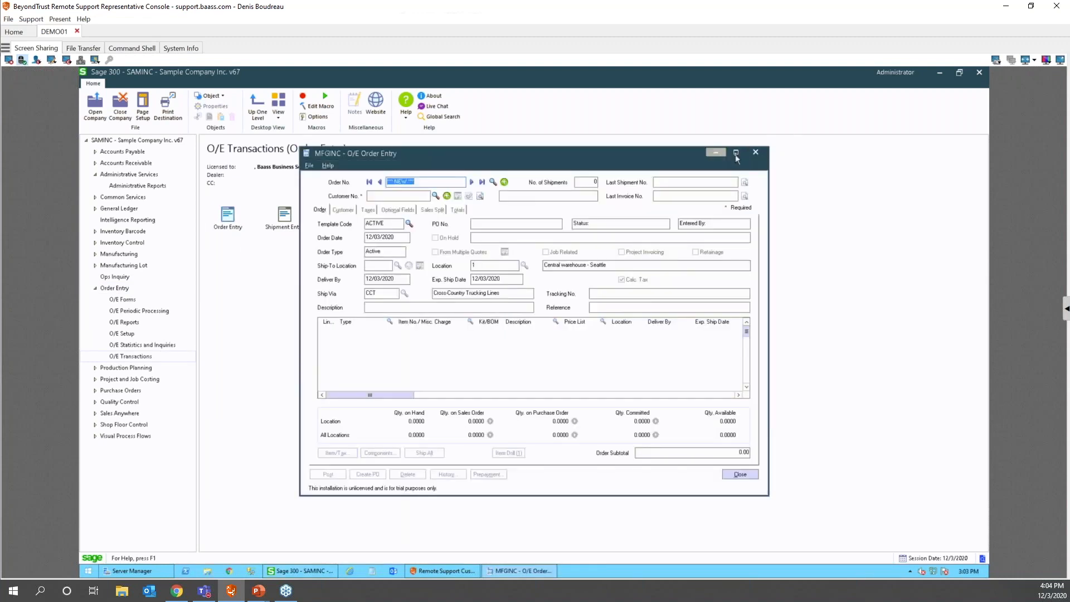
click(736, 152)
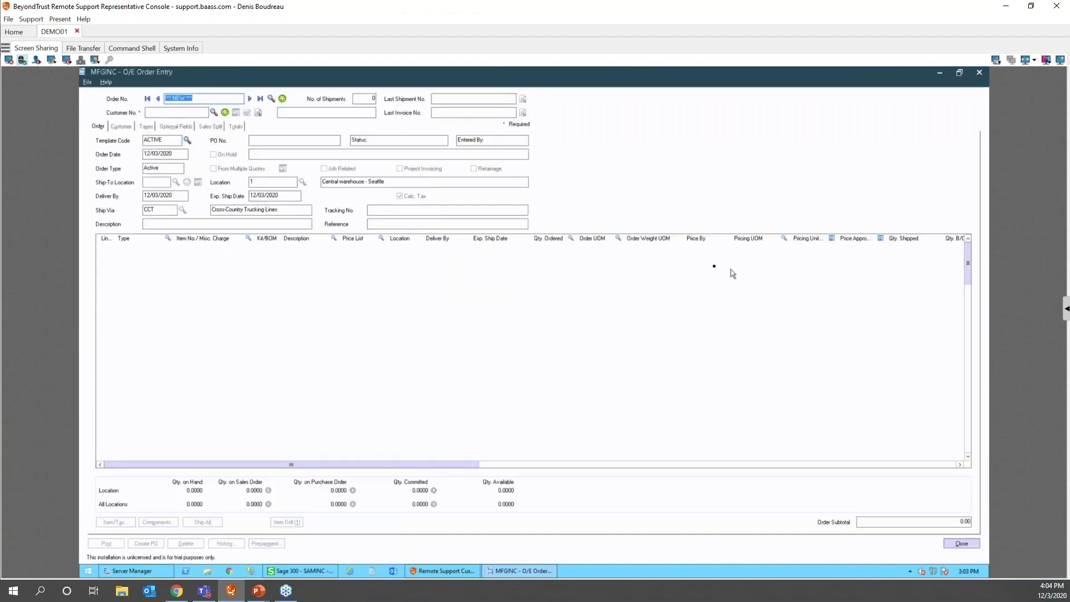
- Load the first existing order and review its four grid lines and column Hide/Restore options
click(250, 98)
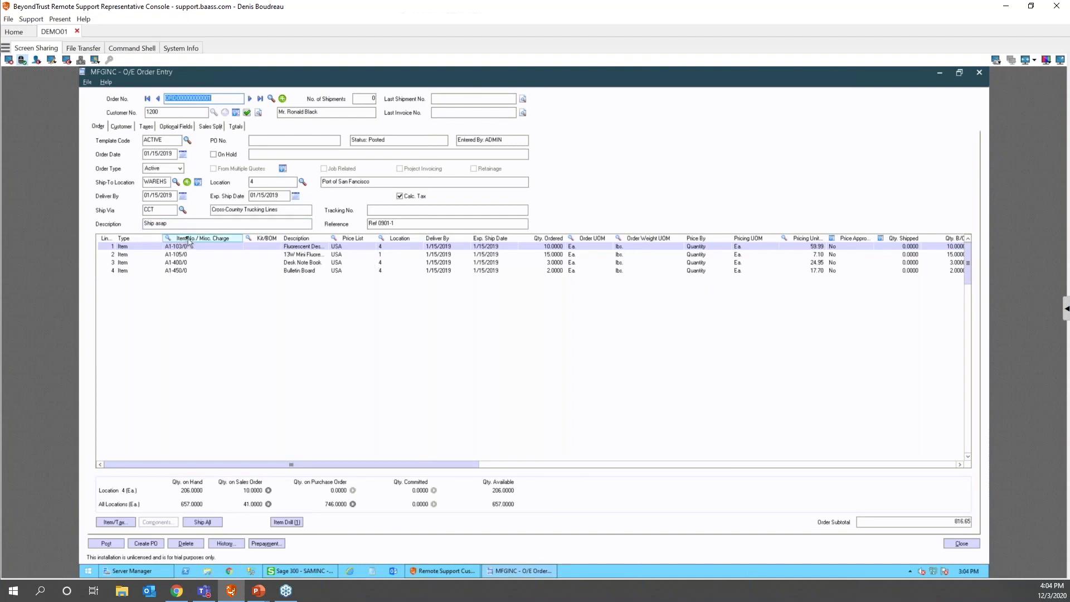
right_click(219, 244)
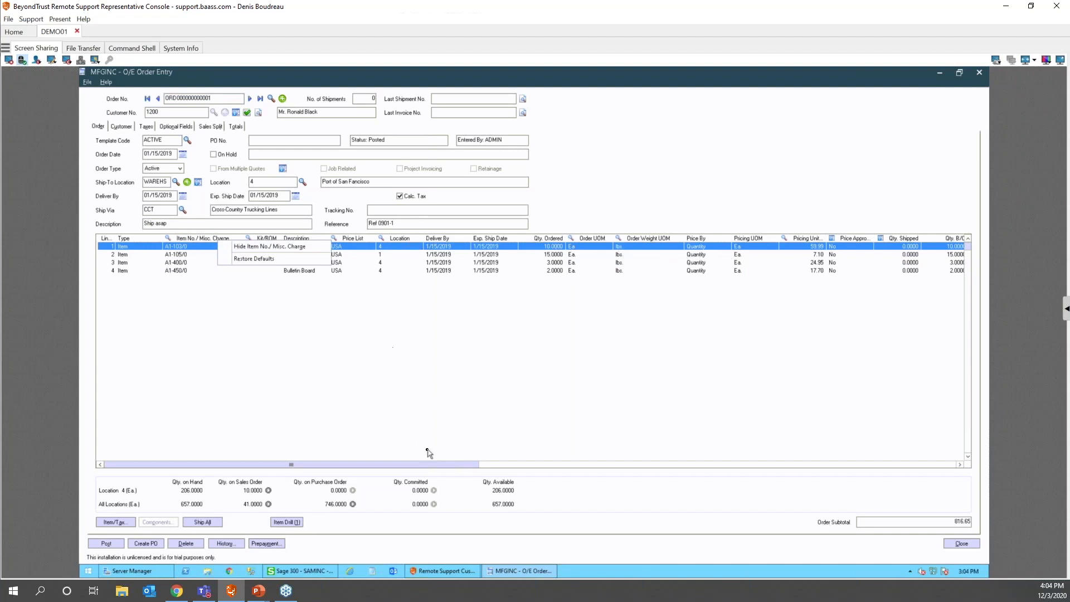
drag(435, 467, 501, 471)
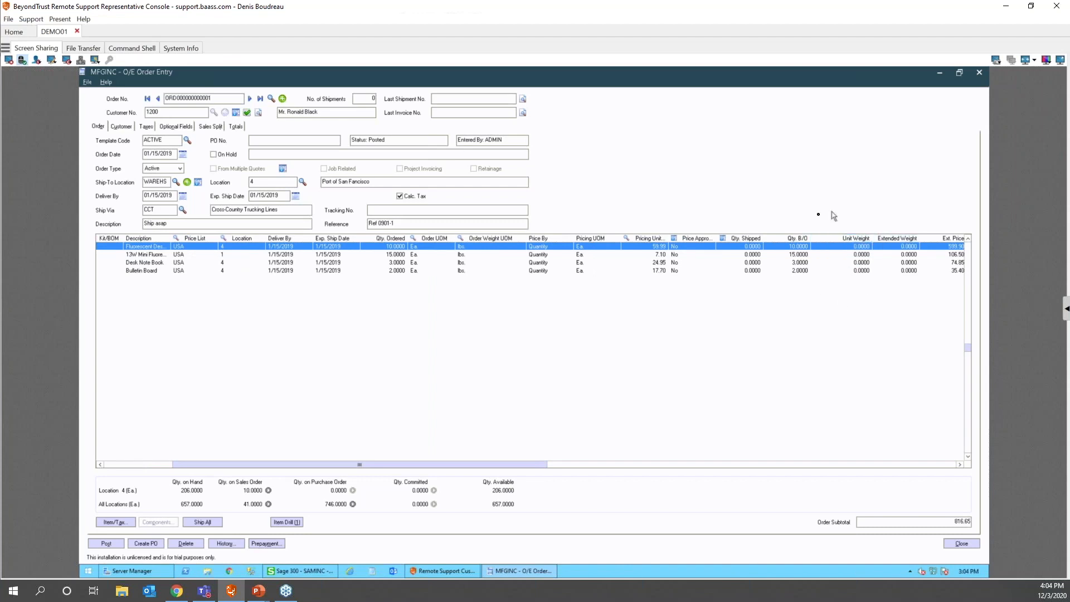
drag(513, 464, 516, 470)
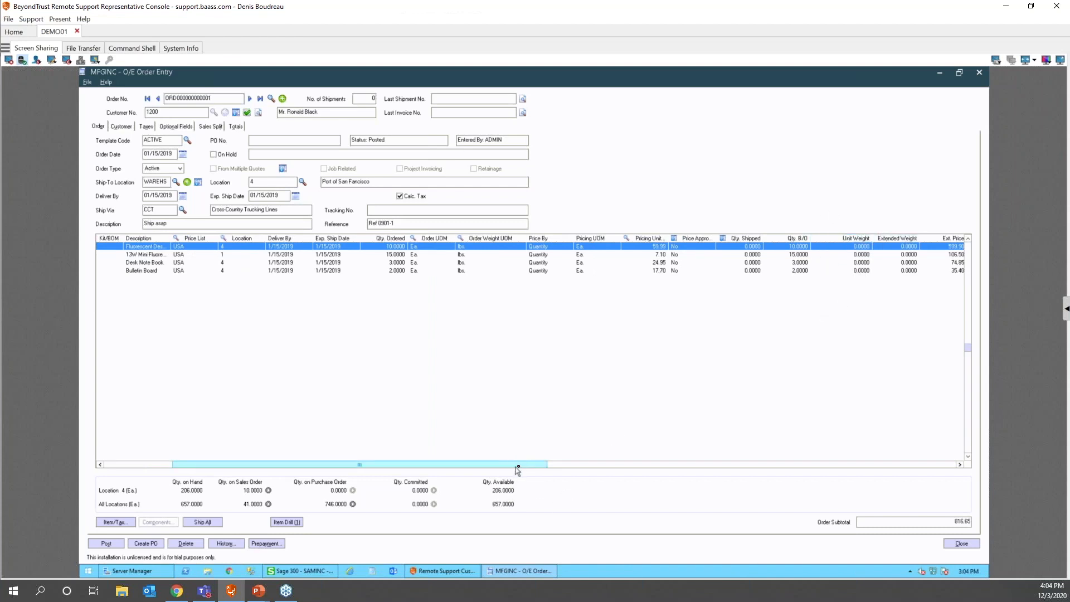
drag(592, 483, 670, 477)
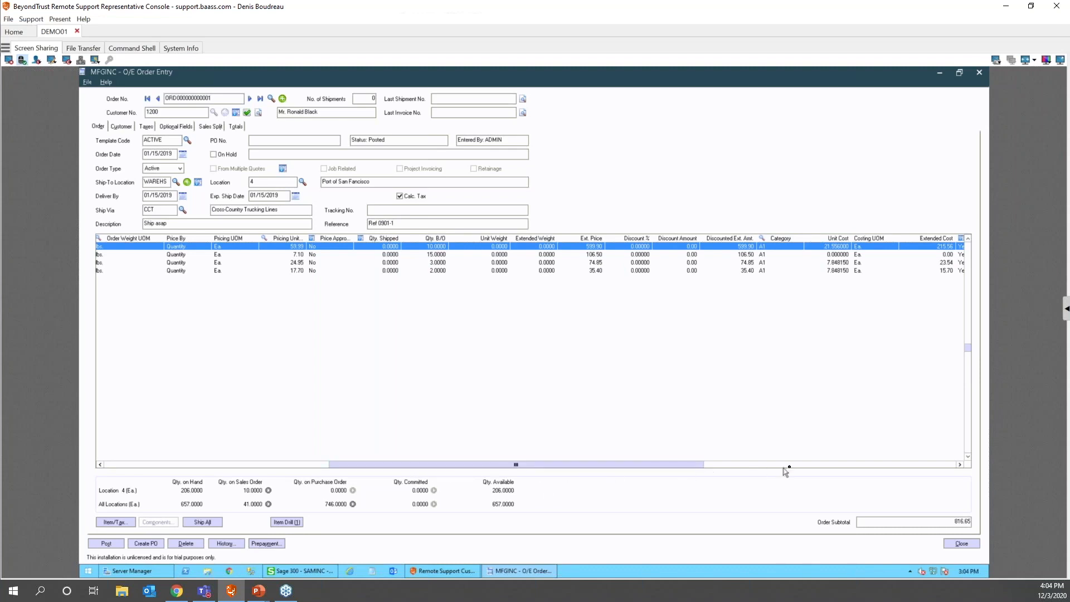
drag(625, 468, 80, 433)
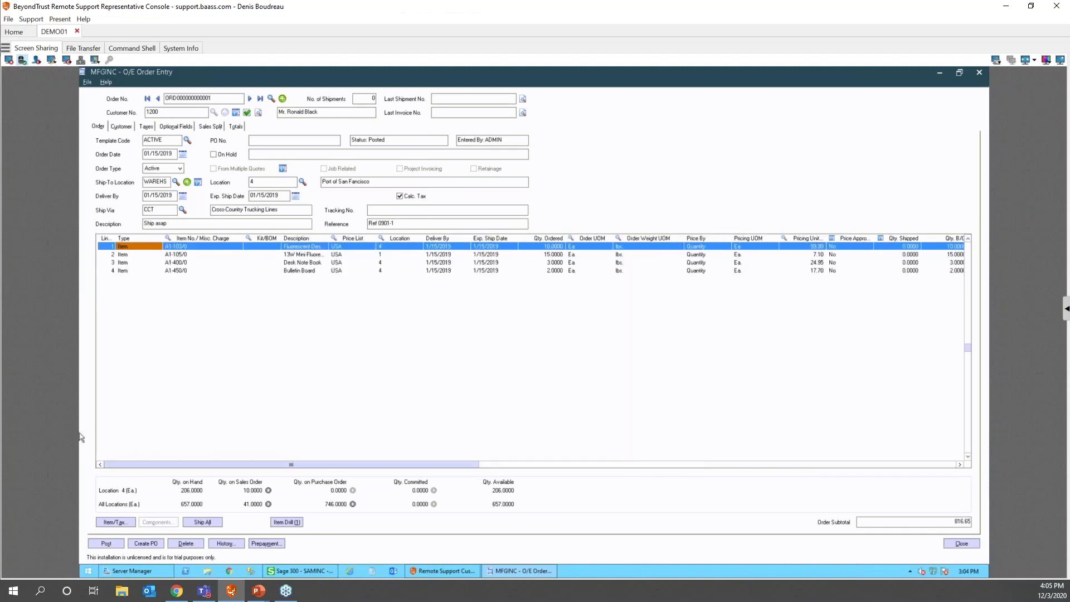
double_click(109, 249)
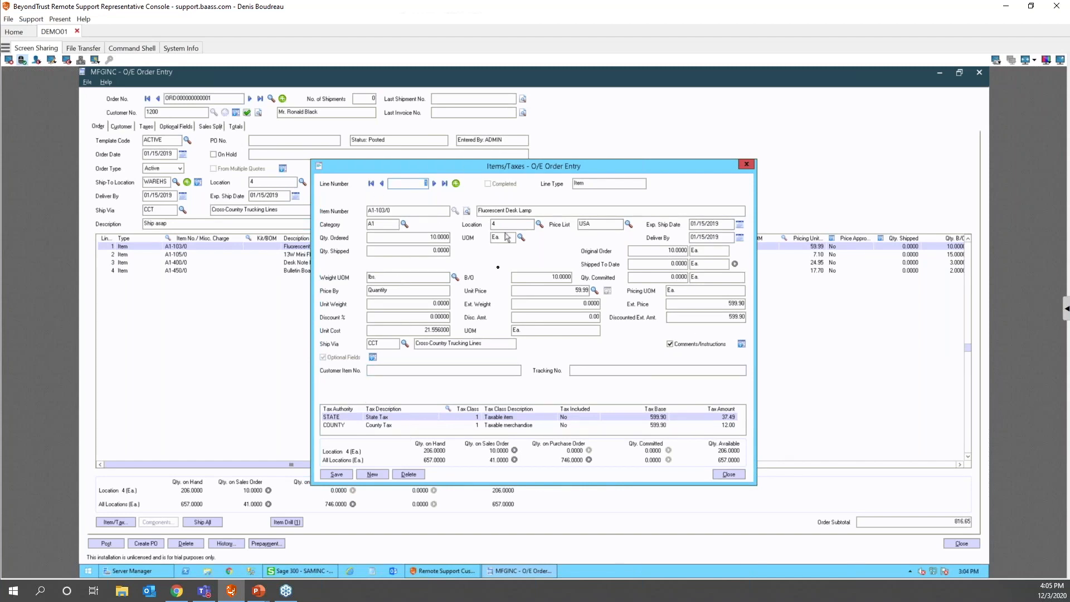
click(400, 236)
key(Tab)
key(Tab)
key(Tab)
key(shift+Tab)
key(shift+Tab)
click(434, 183)
click(434, 183)
click(434, 184)
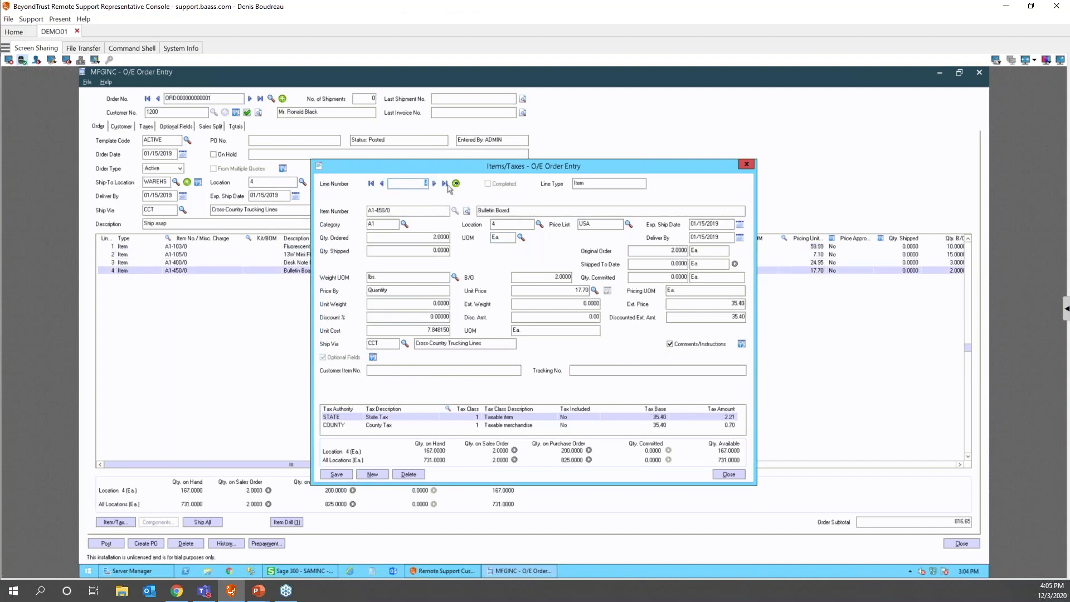
click(455, 184)
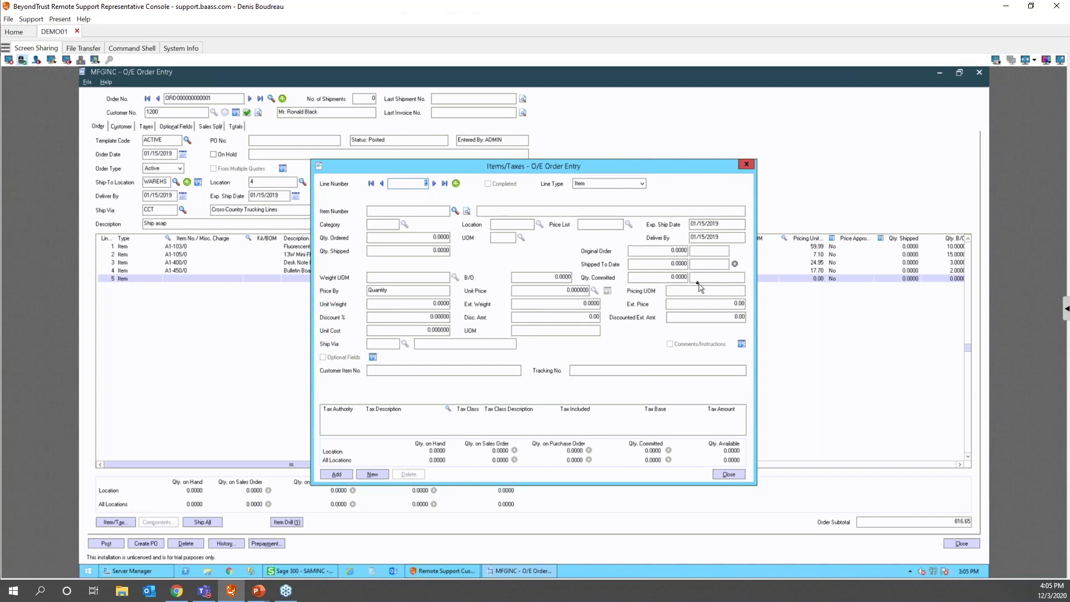
click(727, 474)
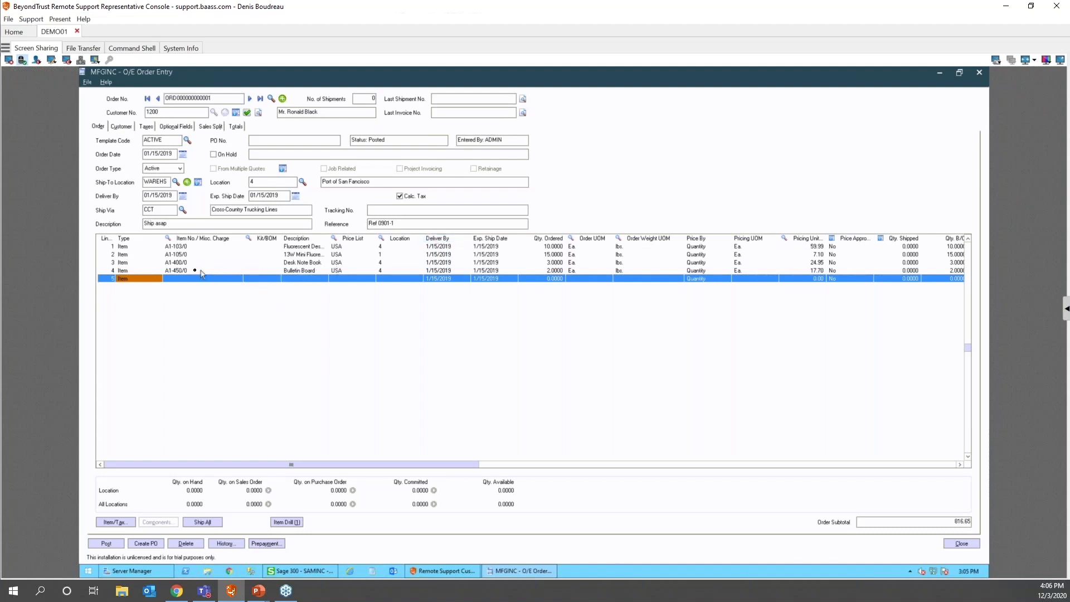
click(167, 272)
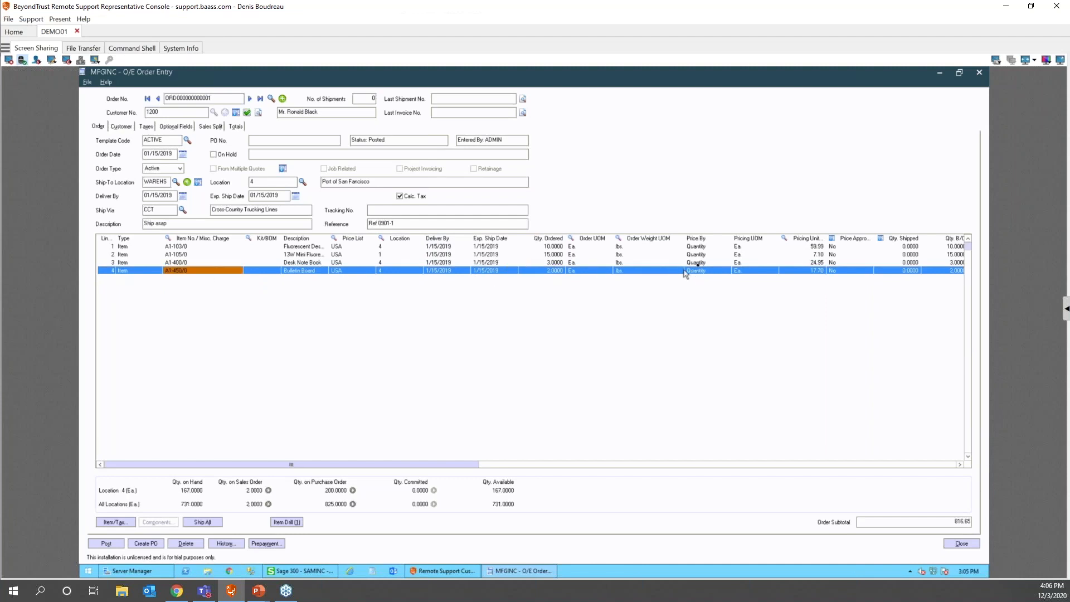
- Use the calculator to set line 4's unit price to 17.7 × 2 = 35.40
click(810, 270)
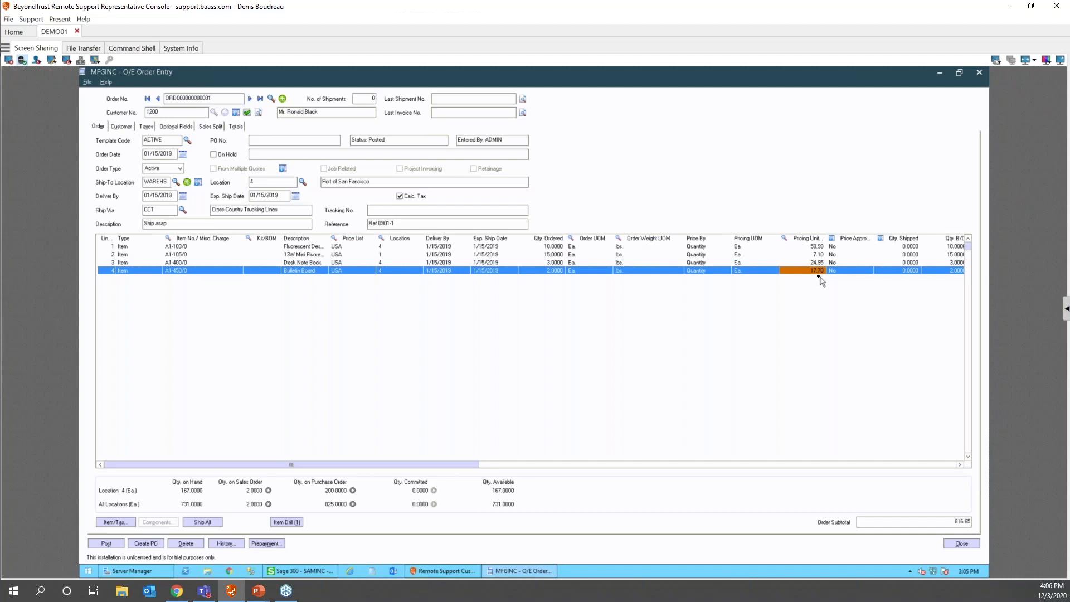
key(F7)
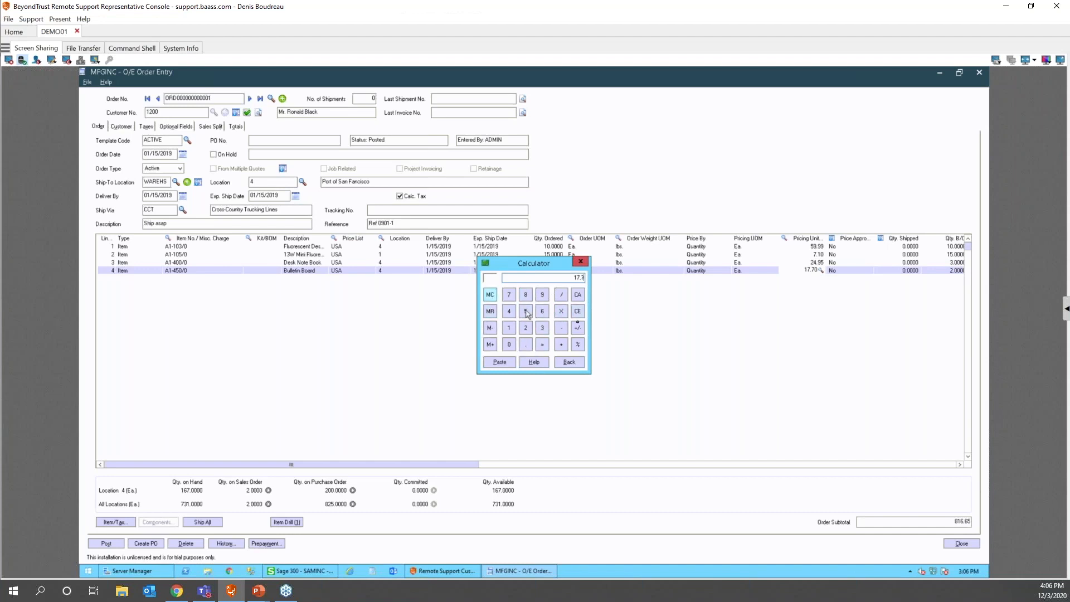
click(561, 311)
text(2)
key(Return)
key(alt+p)
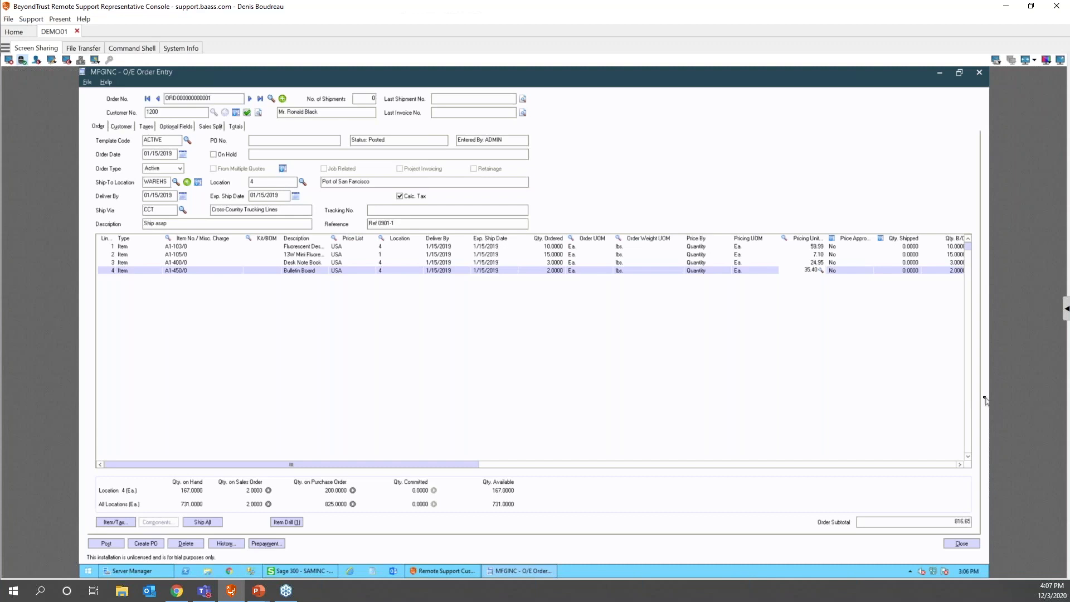
key(F7)
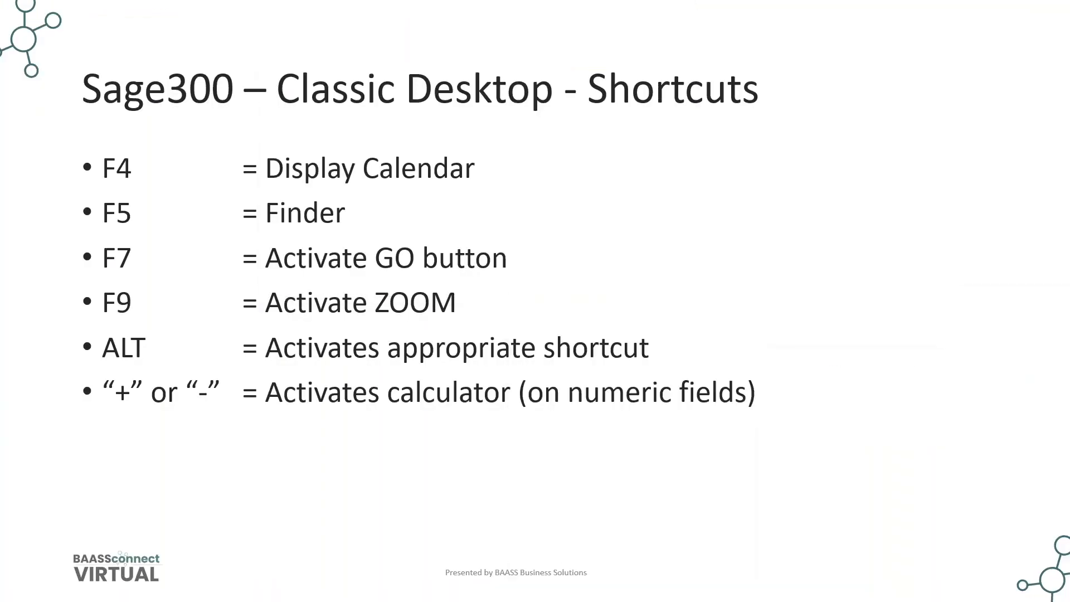
- Advance from the Shortcuts slide to the 'Organize your desktop' slide
click(414, 309)
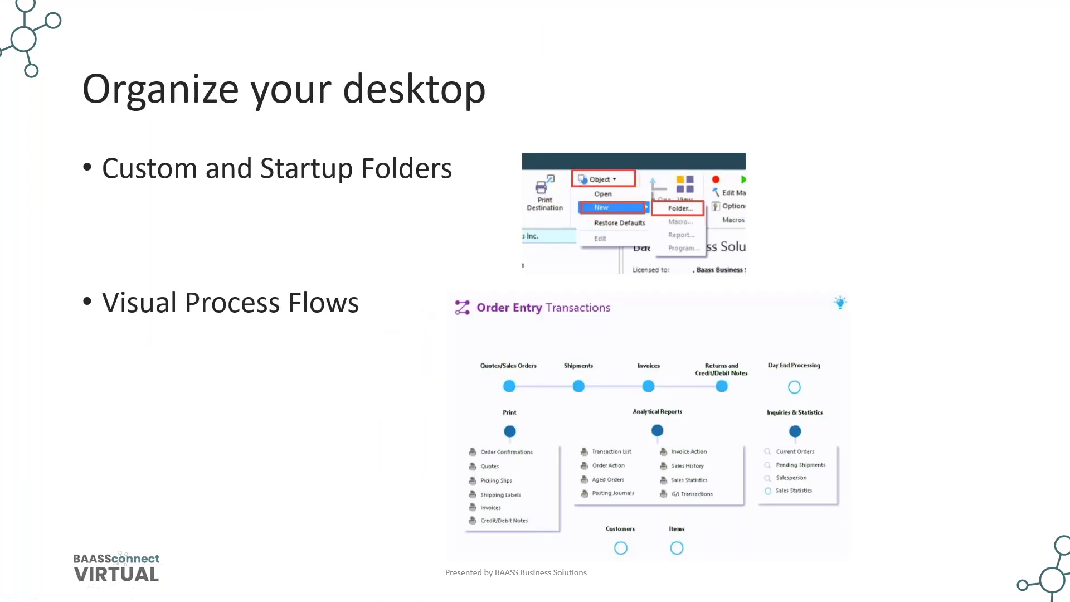
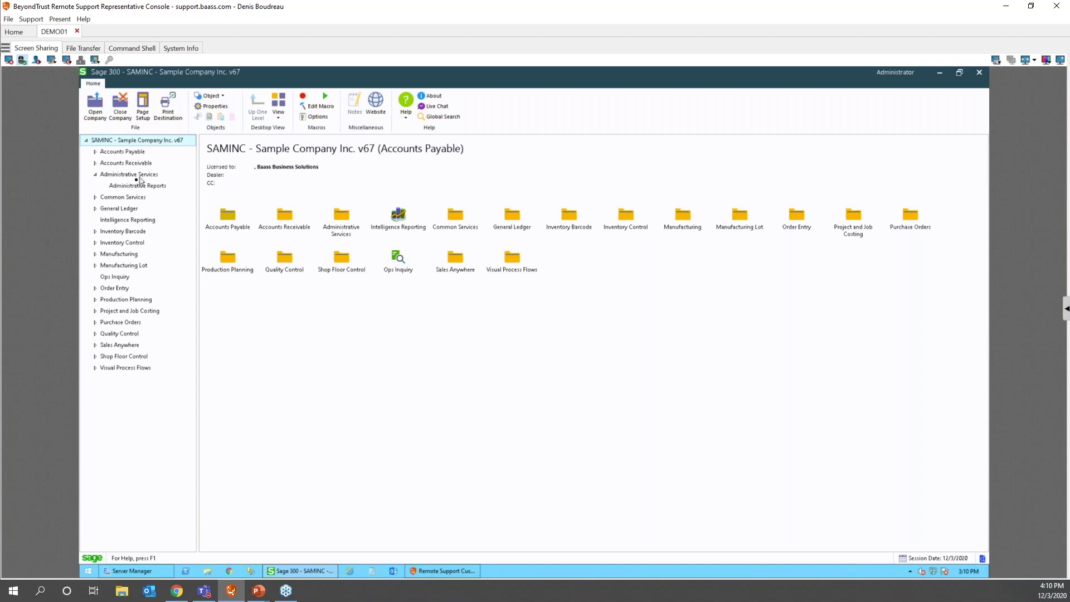
click(132, 174)
double_click(285, 216)
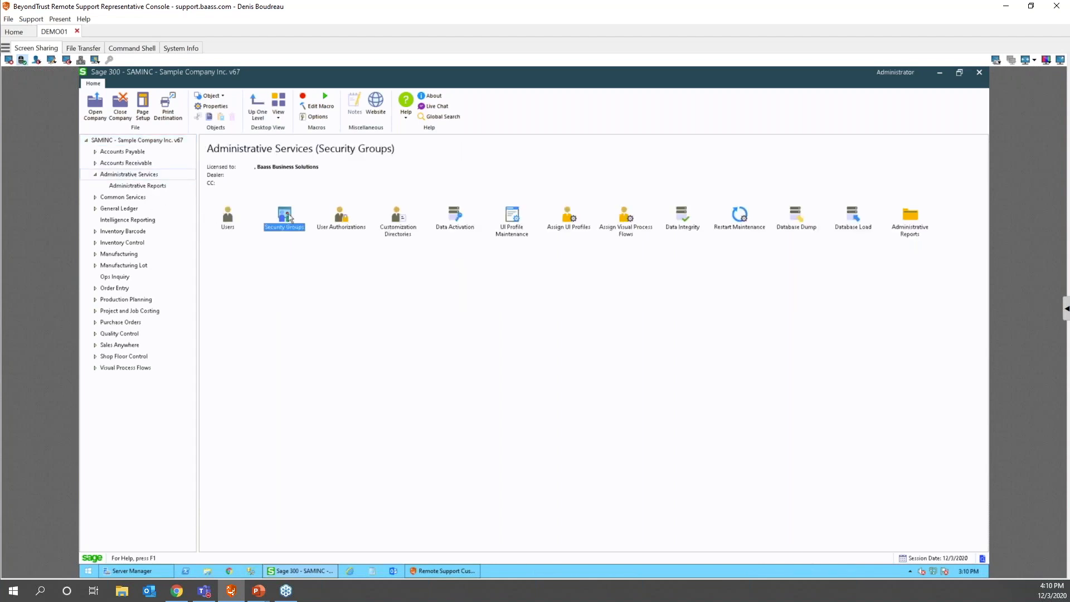
click(524, 269)
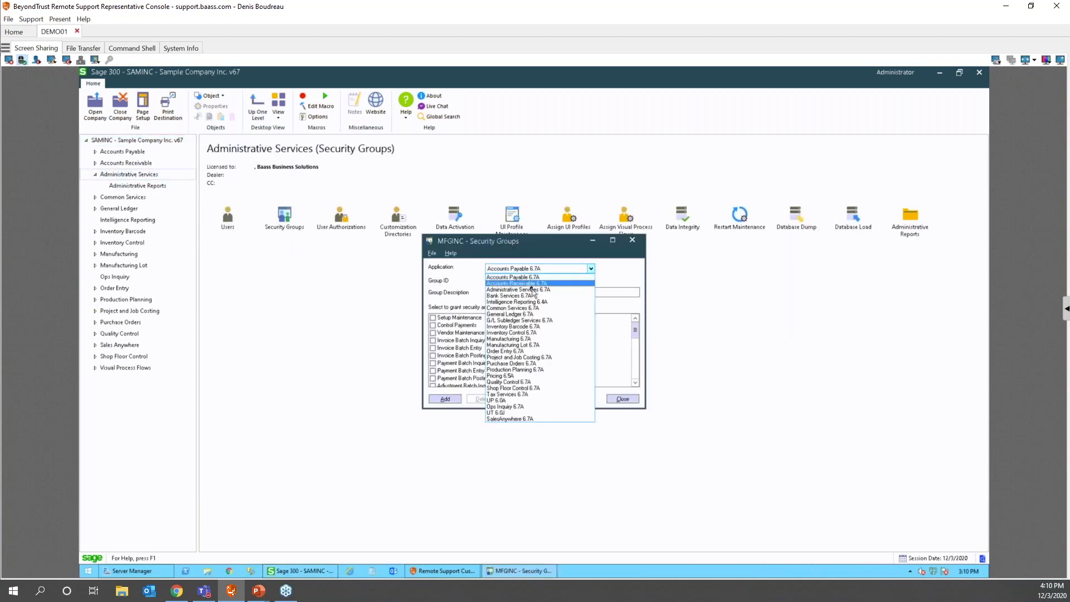
click(518, 289)
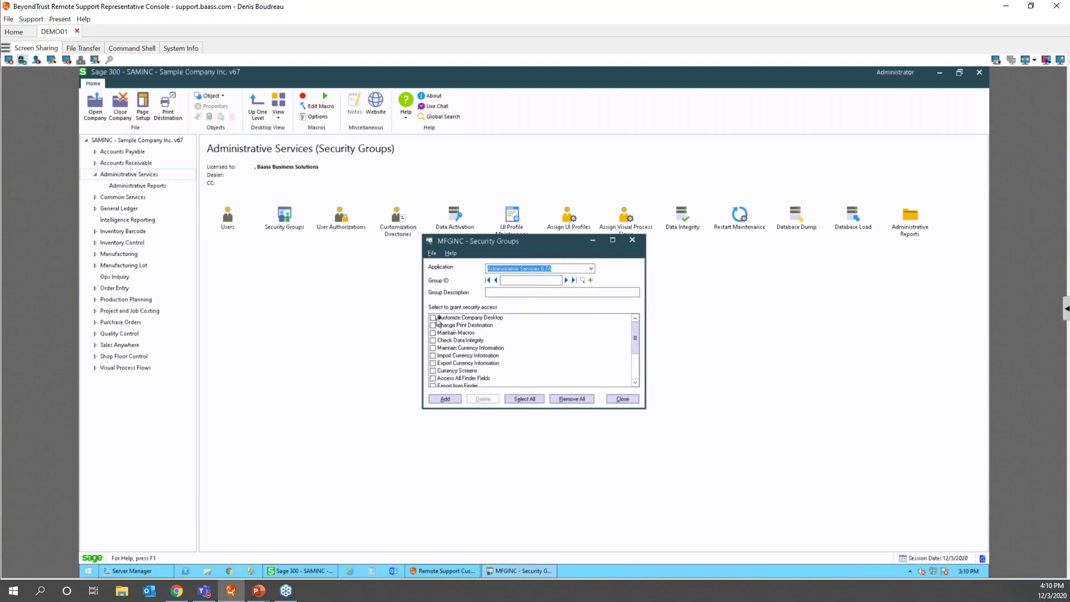
click(622, 399)
click(130, 140)
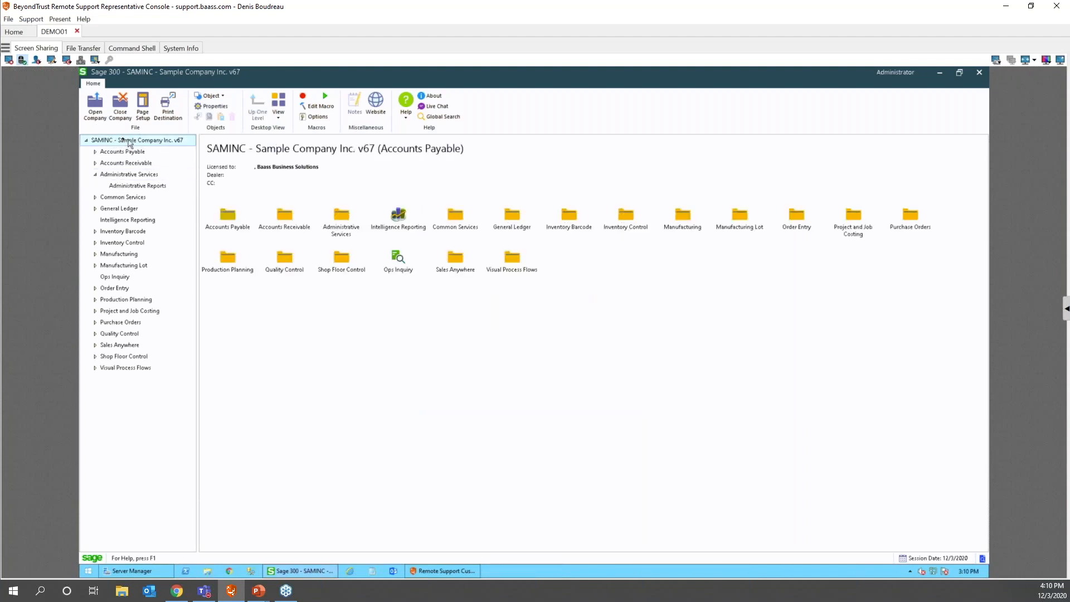
- Create a new desktop folder titled 'Month end', keep its default icon, and open it
click(224, 99)
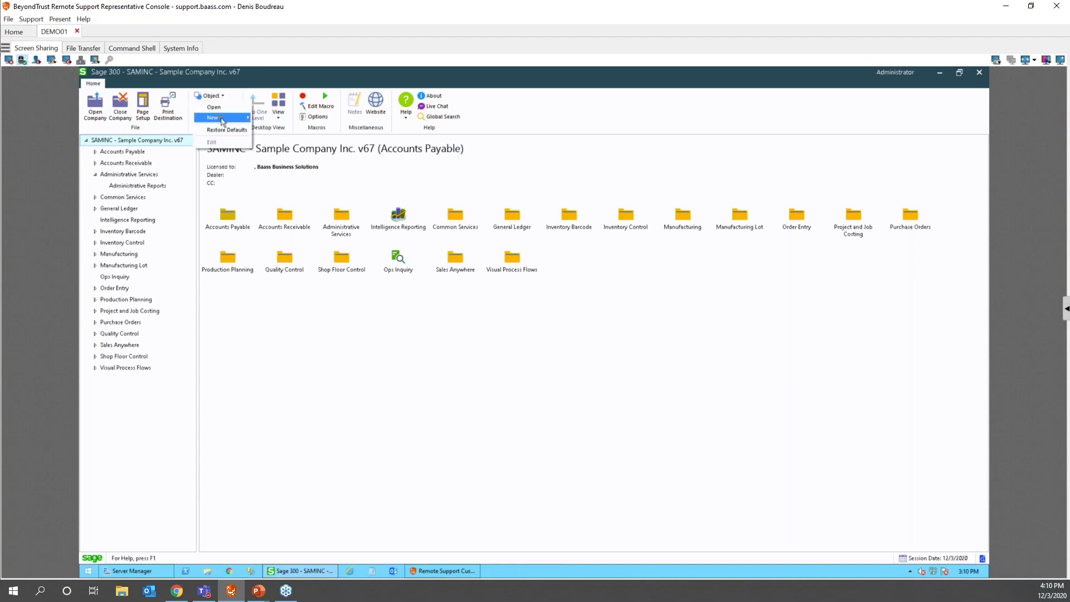
mouse_move(223, 117)
click(266, 118)
click(482, 324)
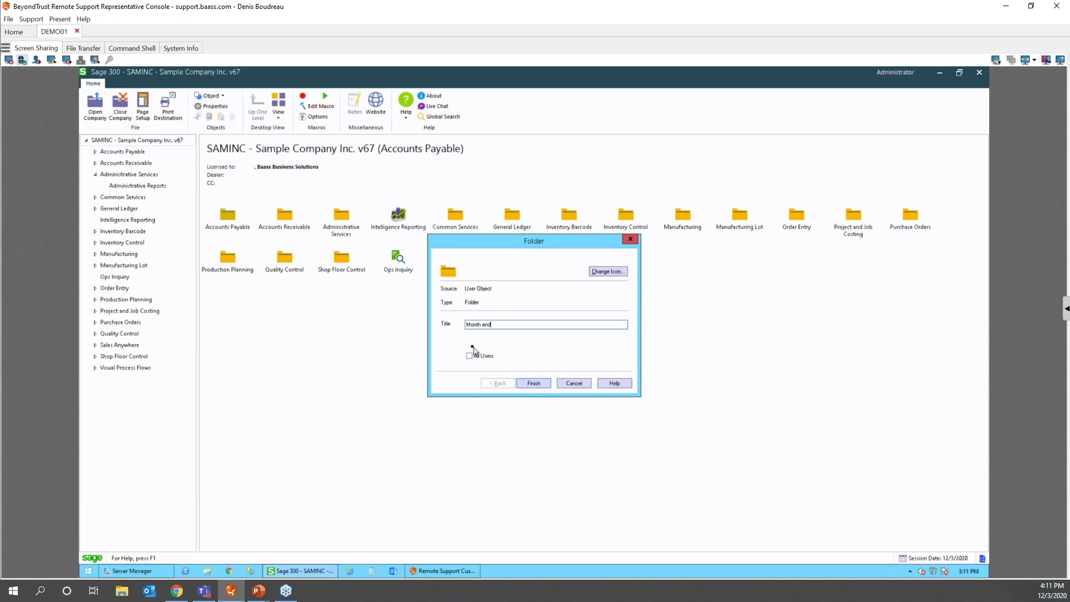
click(610, 272)
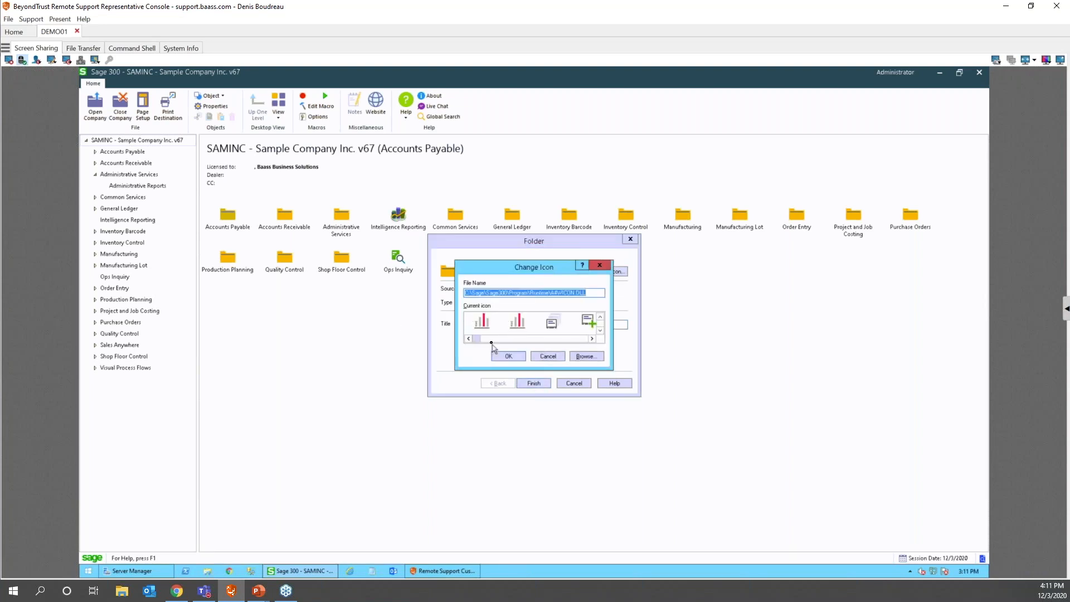
click(548, 356)
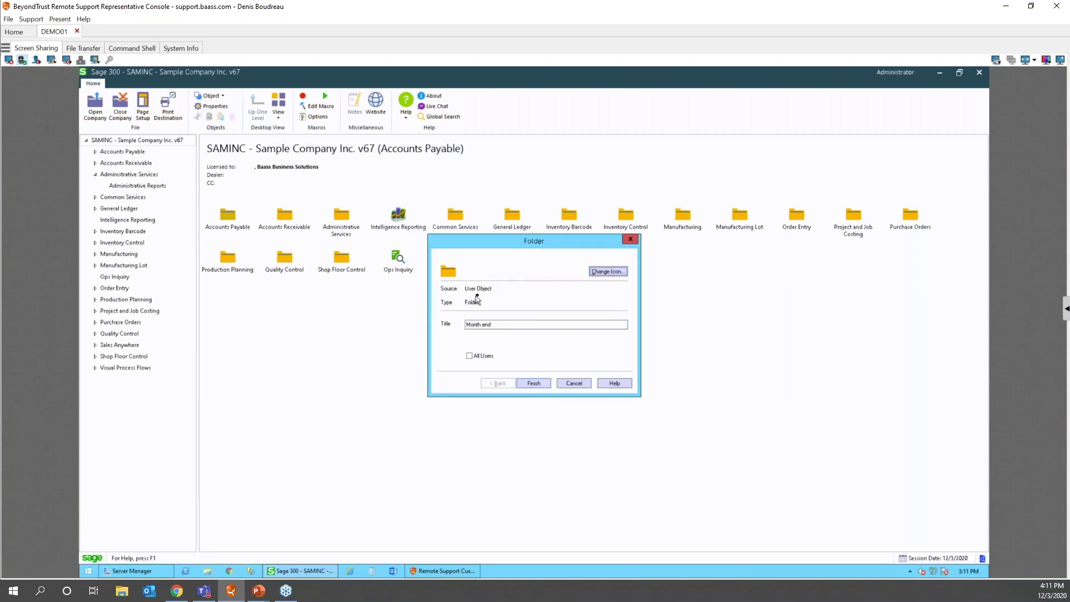
click(533, 383)
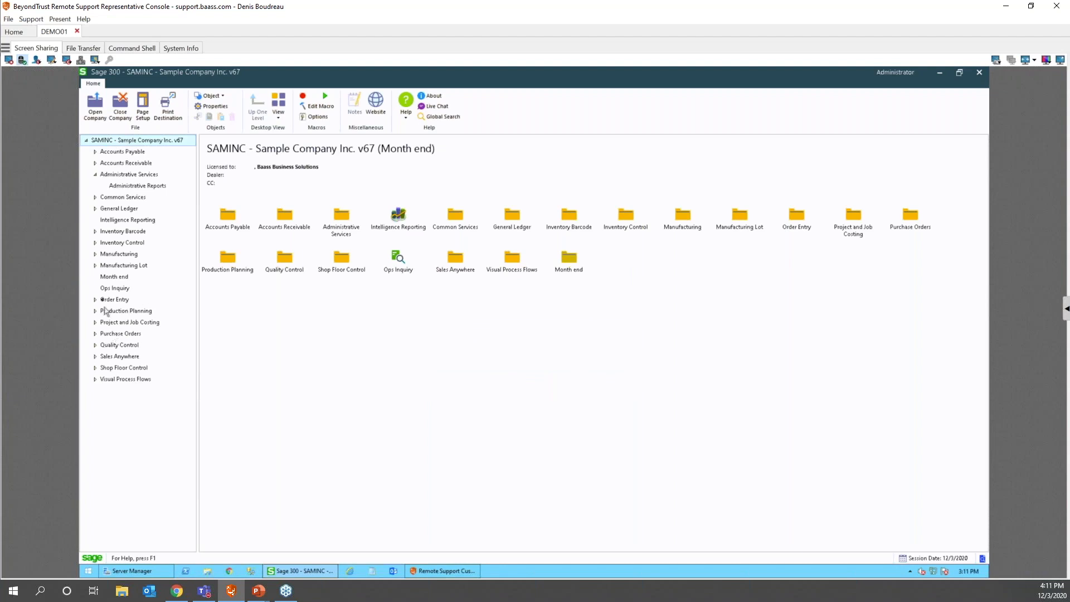
click(114, 277)
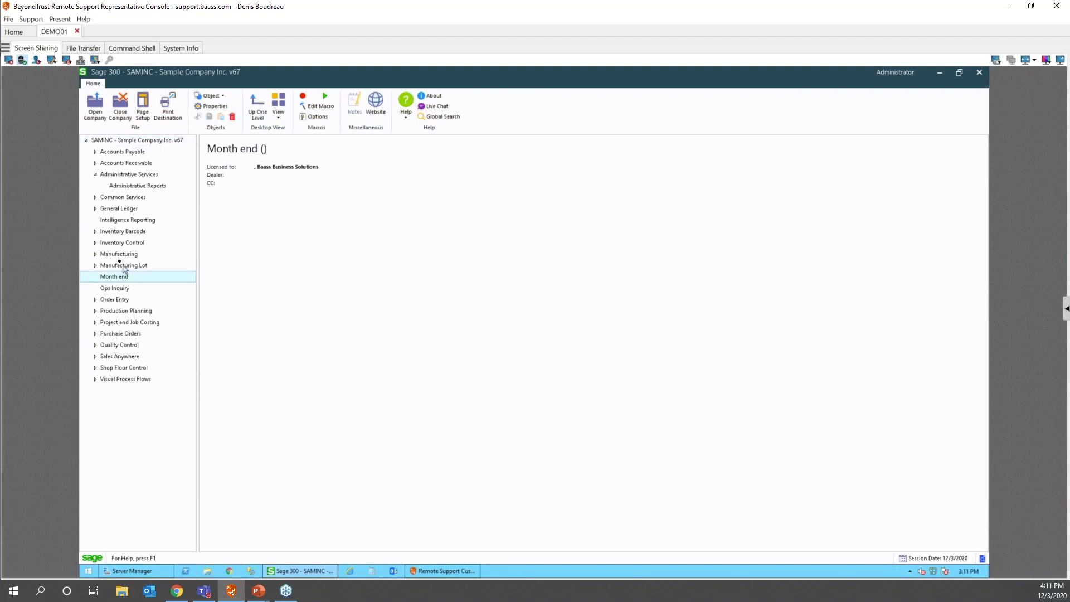
- Copy the Item Valuation report from Inventory Control's I/C Stock Control Reports folder
click(122, 141)
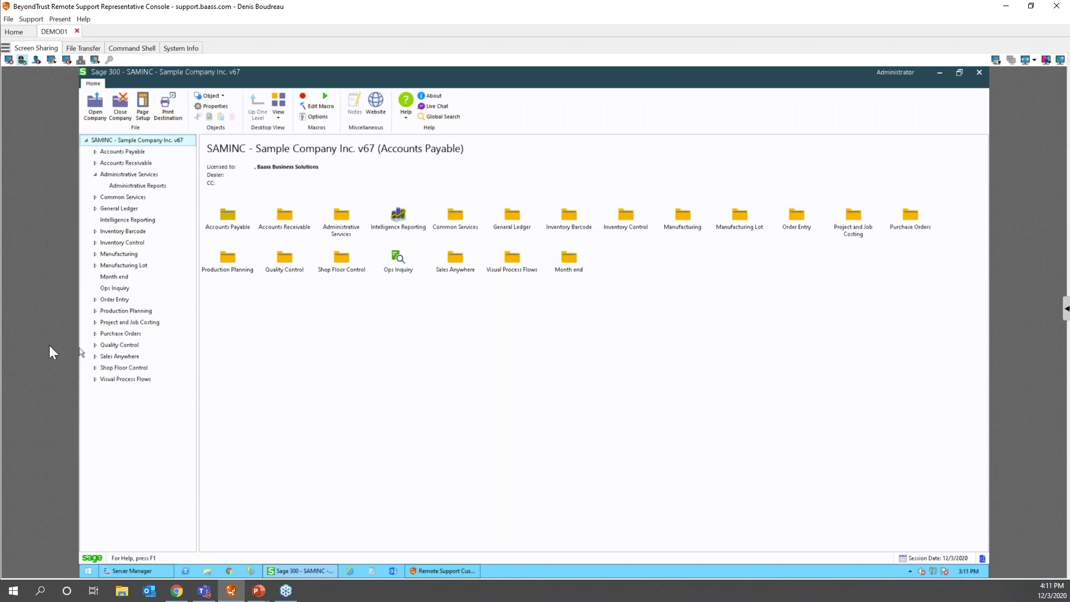
click(124, 243)
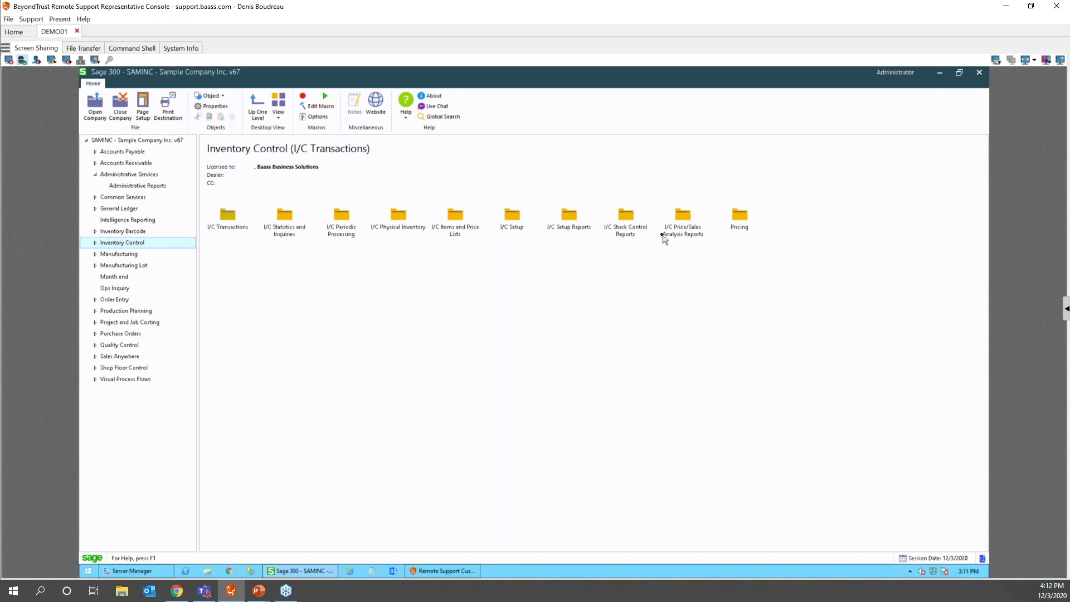
double_click(626, 218)
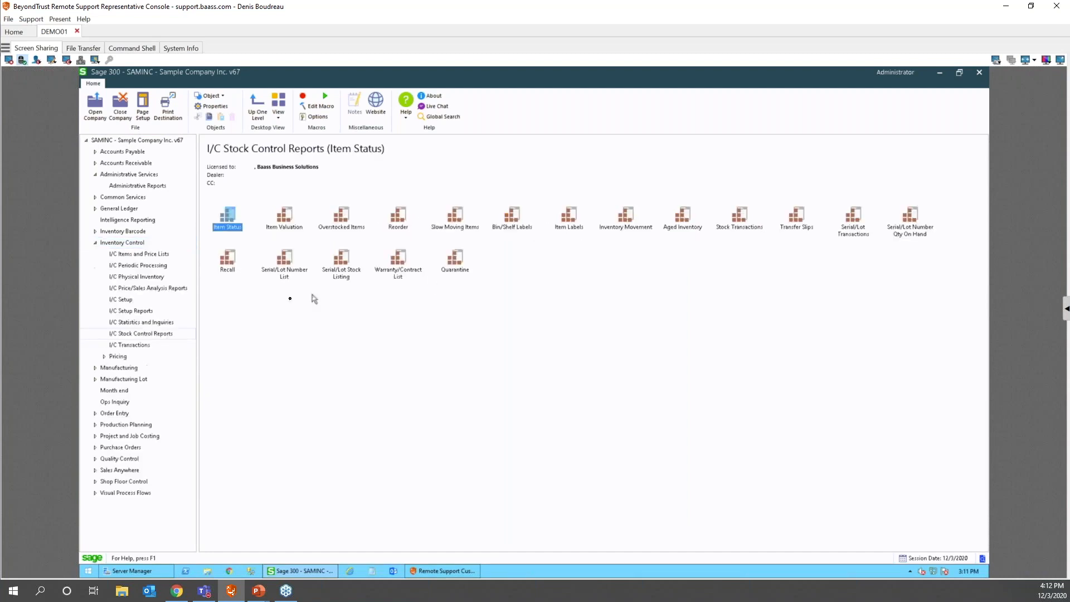
click(288, 219)
right_click(287, 219)
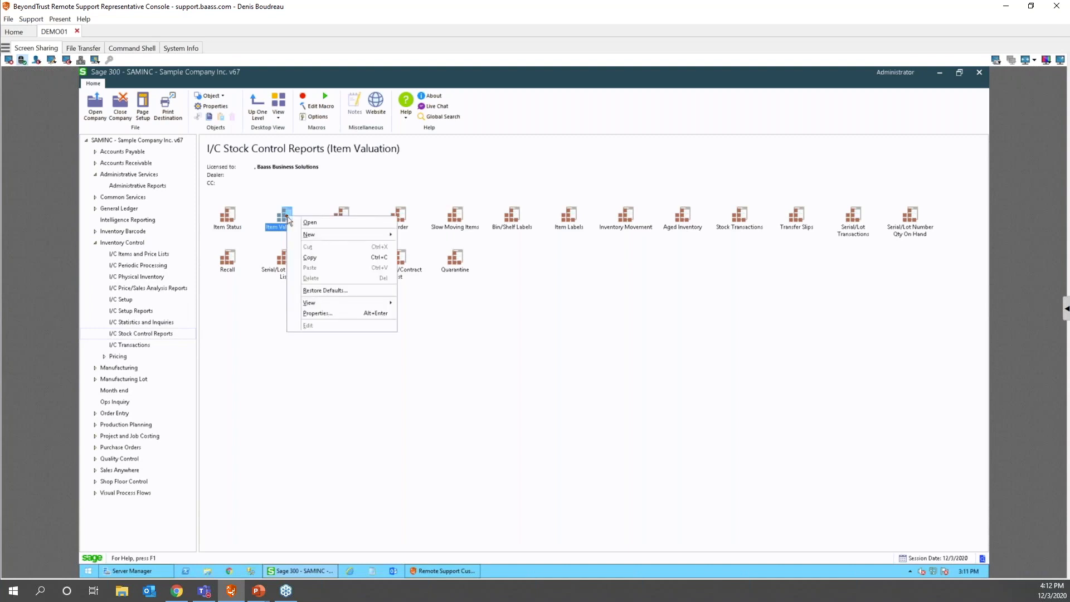
click(310, 258)
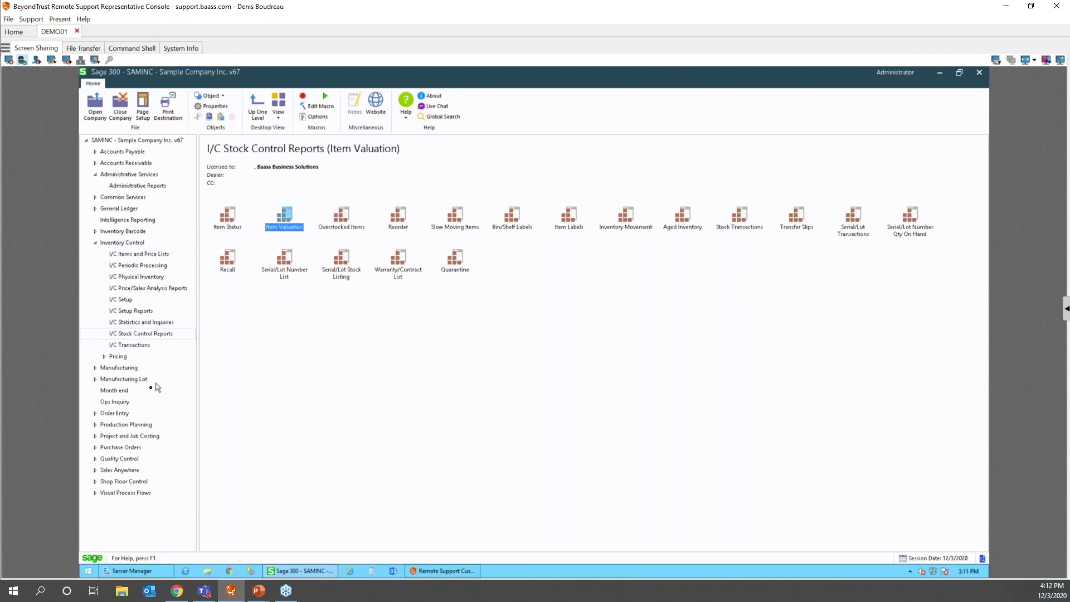
- Paste the Item Valuation report into the Month end folder
click(120, 392)
right_click(348, 292)
click(372, 311)
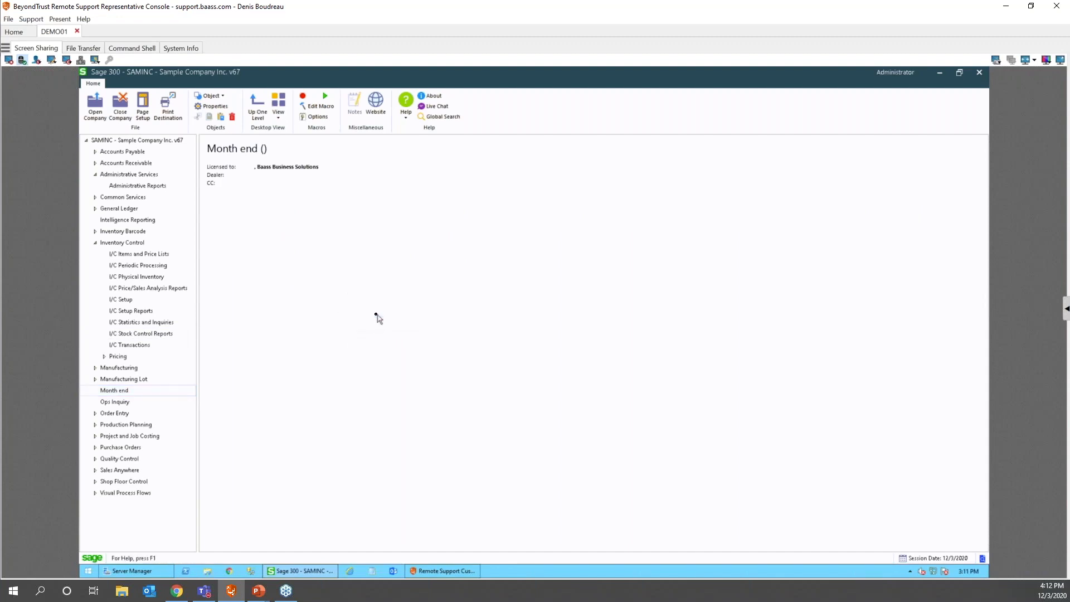
click(116, 392)
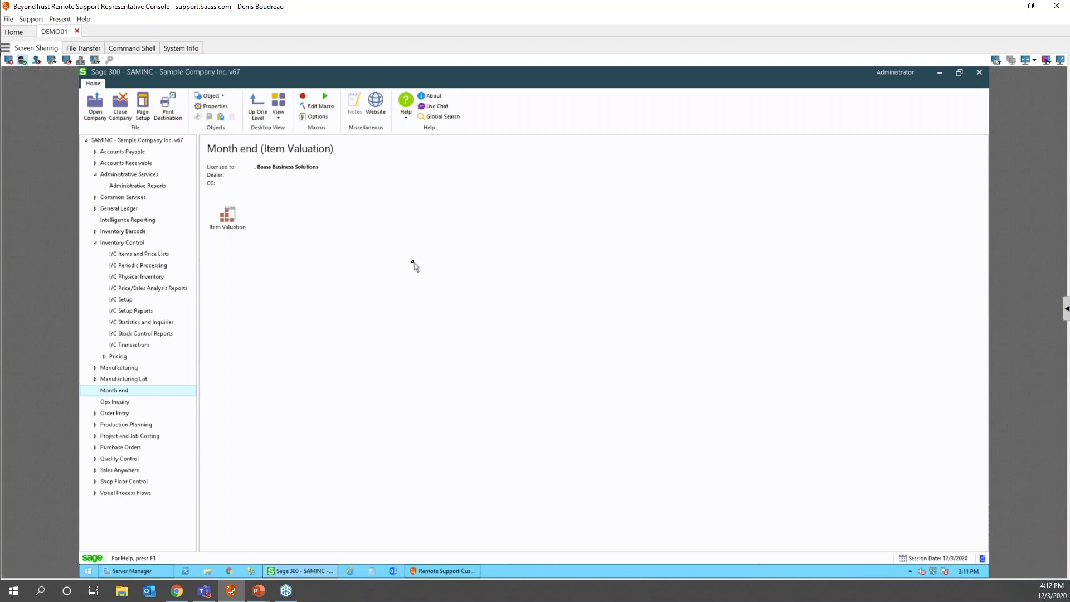
- Retitle the Item Valuation shortcut to '1 - Print Item Valuation' in its properties and apply
right_click(228, 232)
click(270, 332)
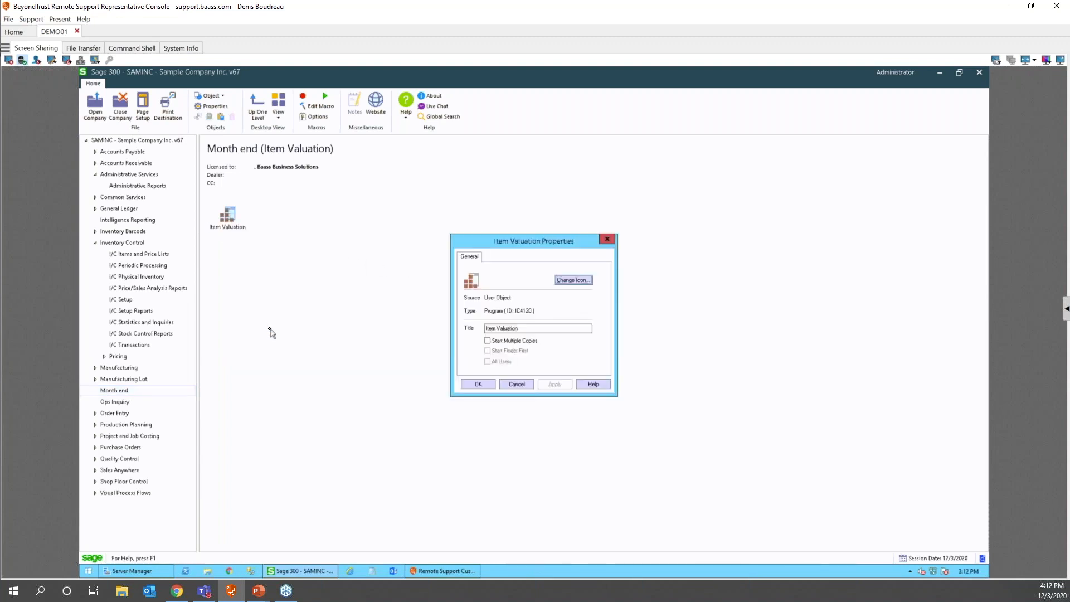
click(487, 329)
text(1 - )
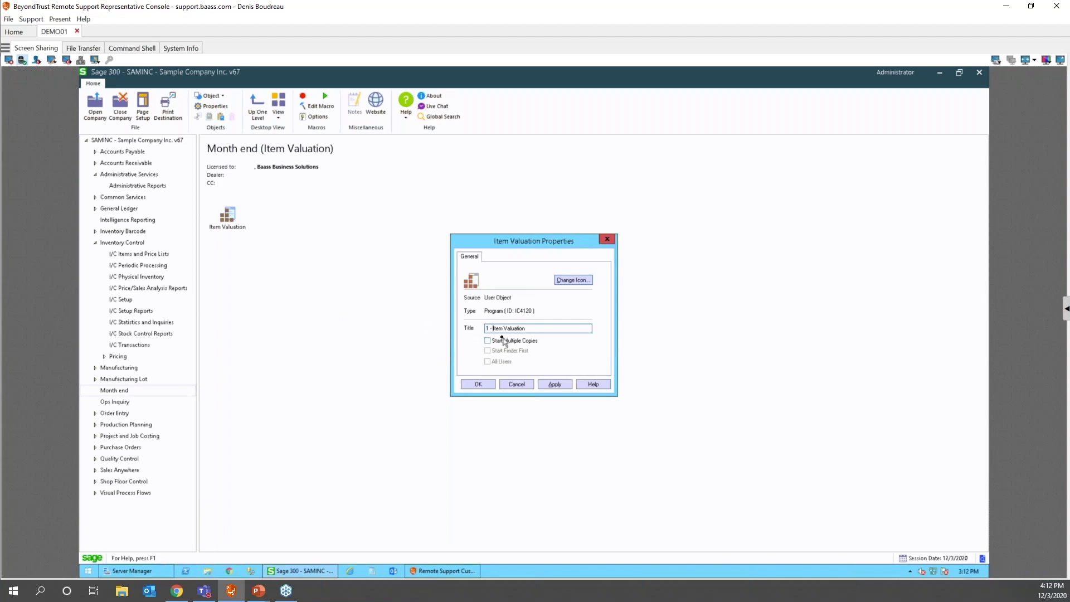
text(Pring)
key(BackSpace)
text(t)
click(554, 384)
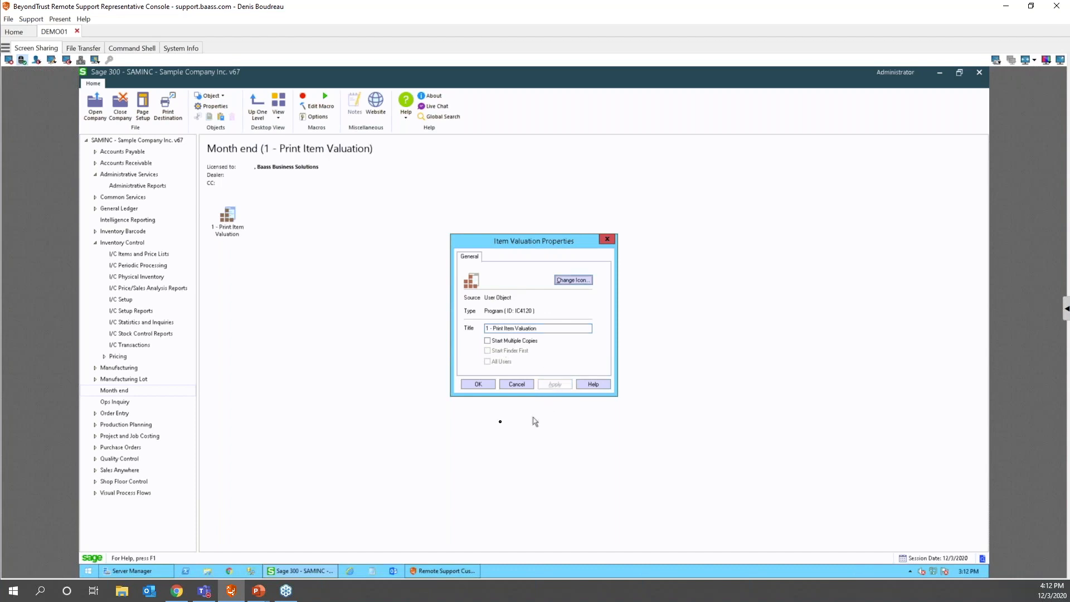
click(477, 384)
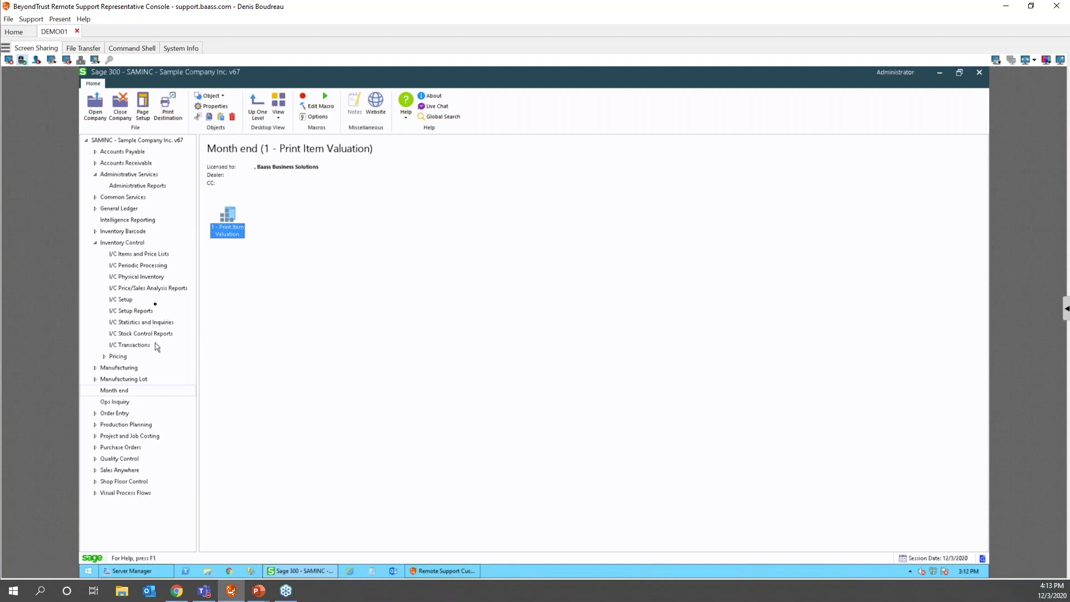
- Create another new desktop folder titled 'Startup'
click(149, 141)
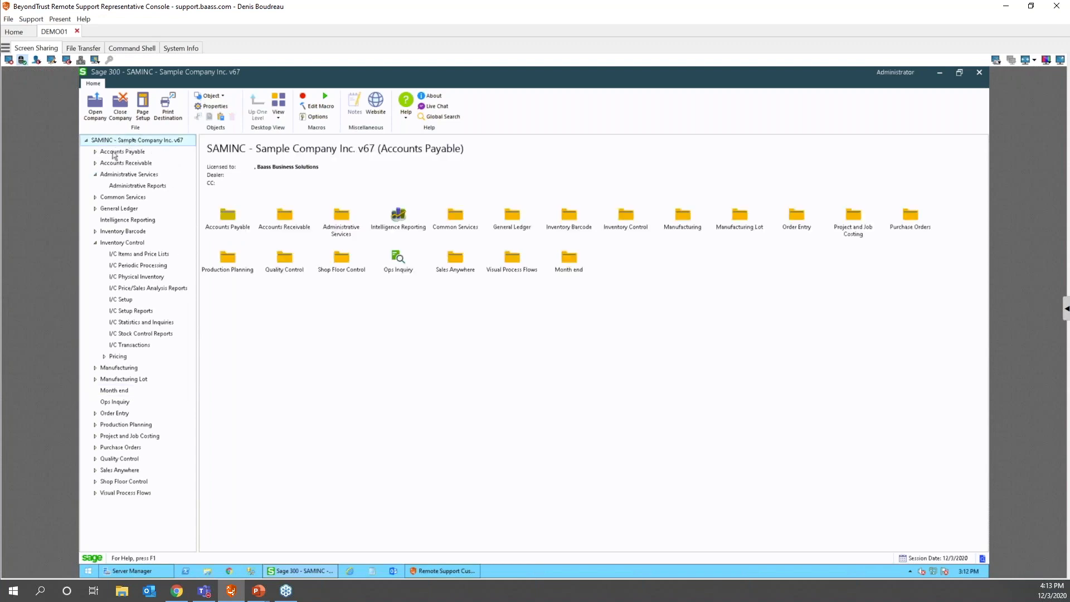
click(221, 97)
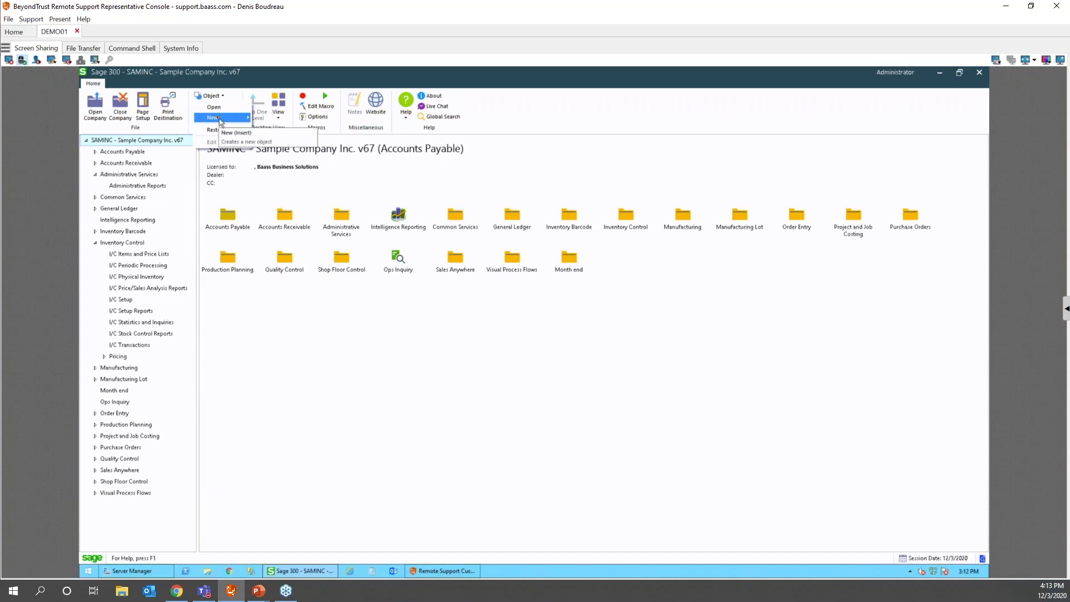
mouse_move(218, 118)
click(278, 118)
click(489, 324)
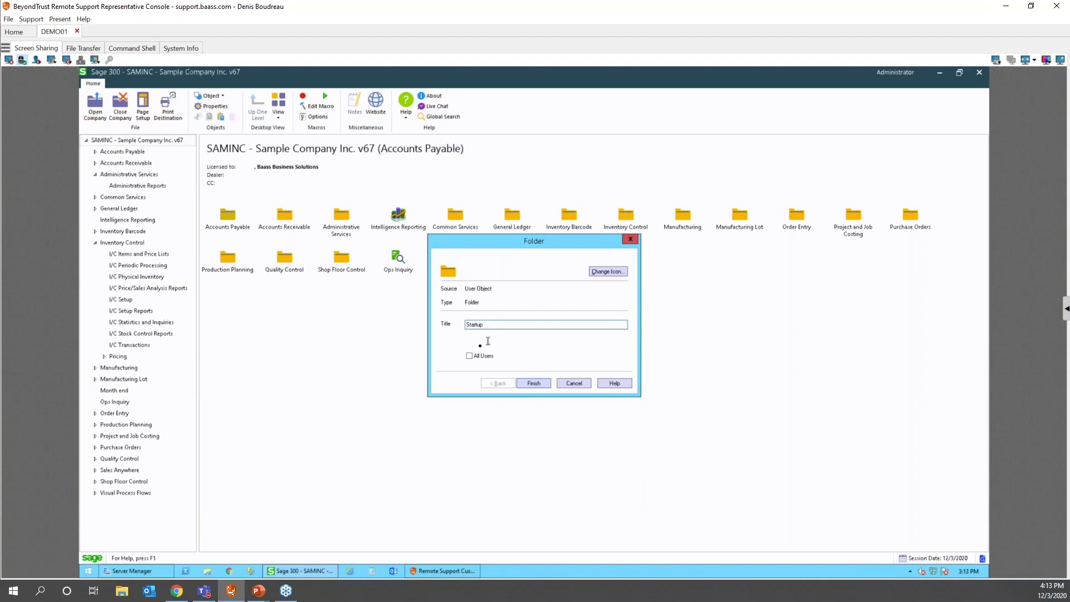
click(534, 384)
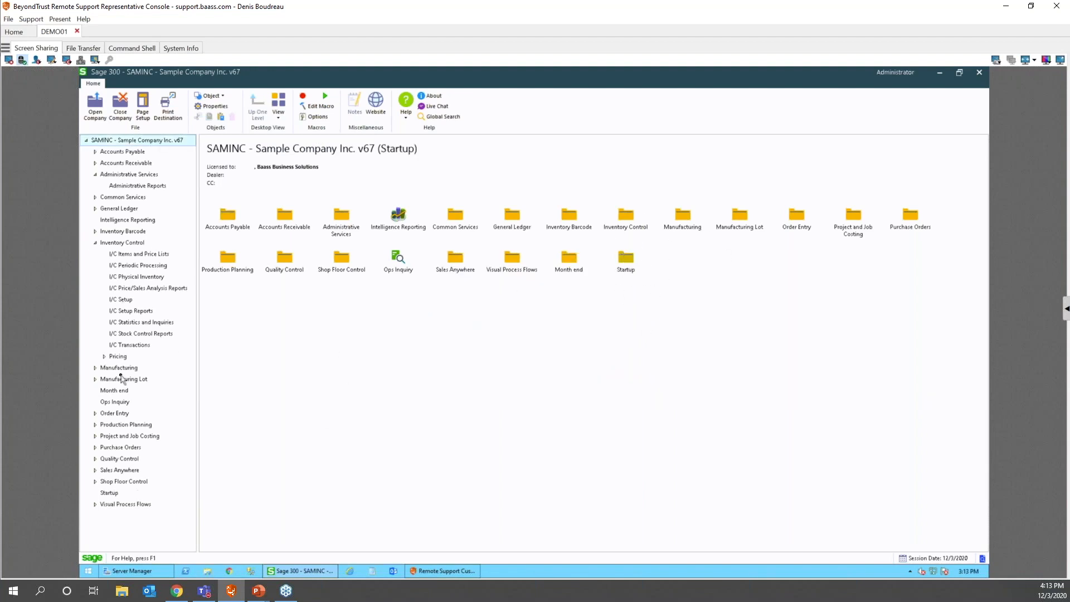
- Copy the Order Entry program from O/E Transactions into Startup, then bring up Open Company
click(113, 413)
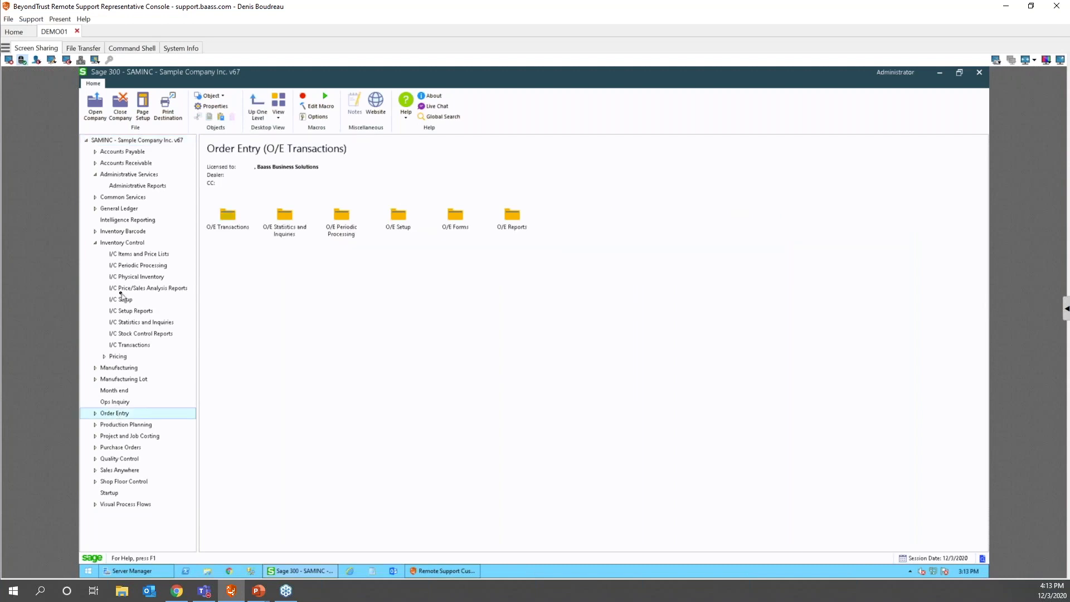
double_click(222, 216)
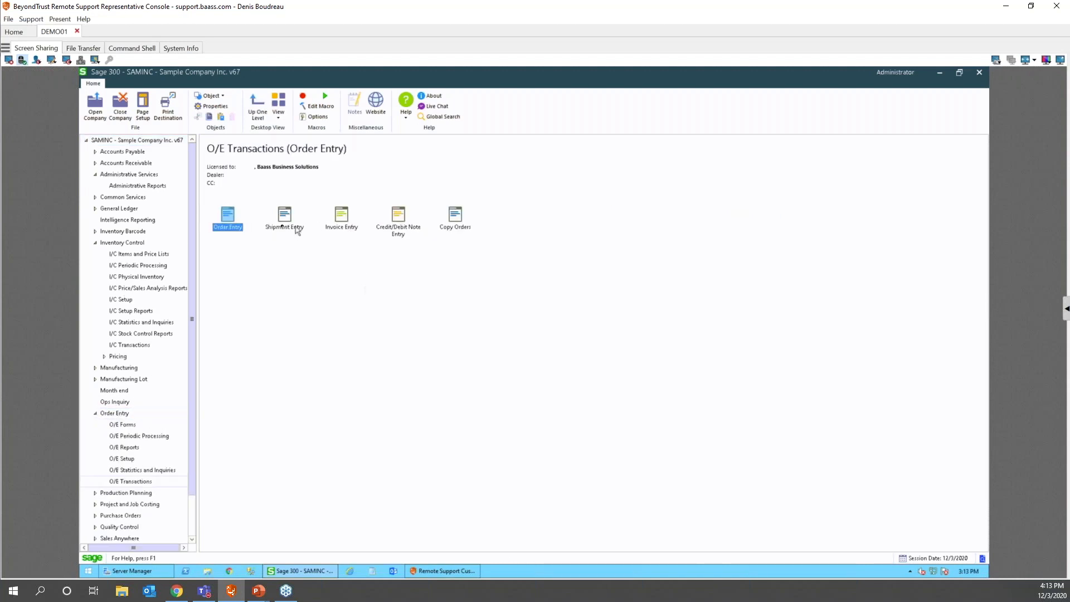
right_click(229, 214)
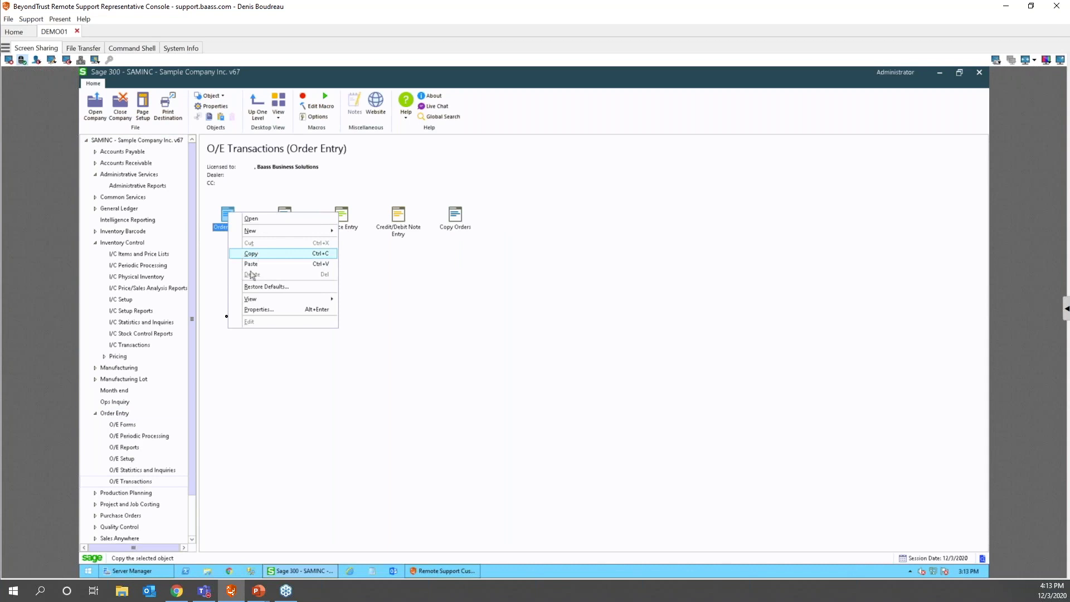
click(256, 254)
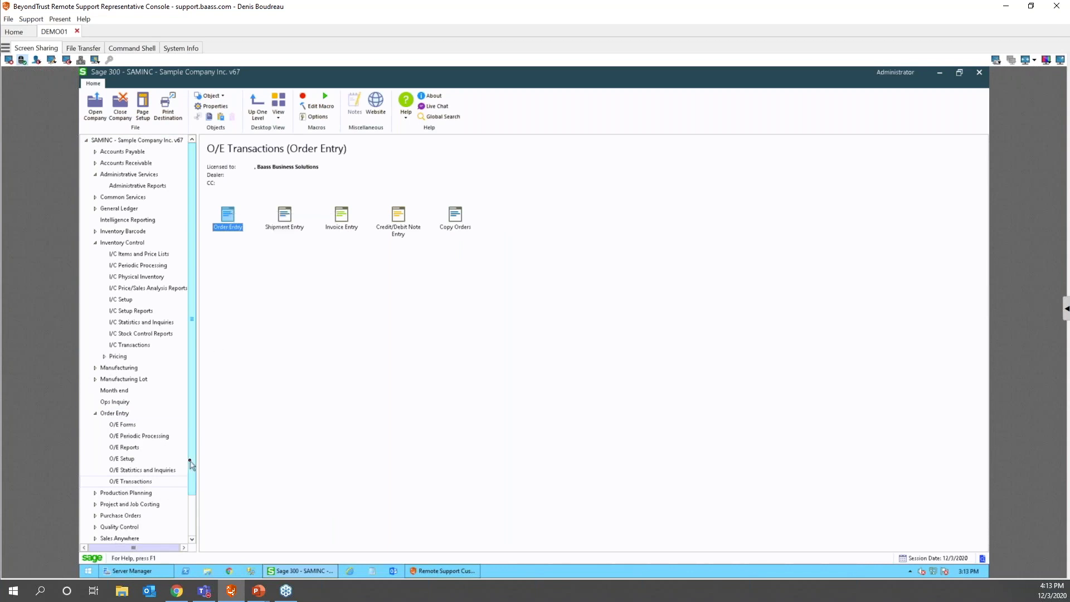
scroll(135, 525, down, 1)
click(115, 513)
right_click(346, 239)
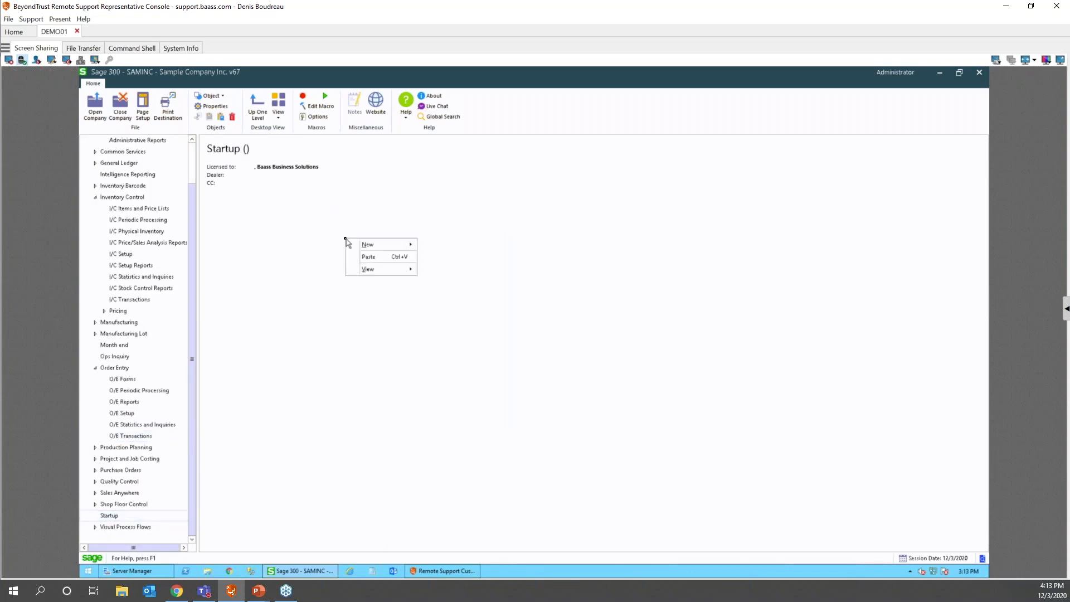
click(368, 257)
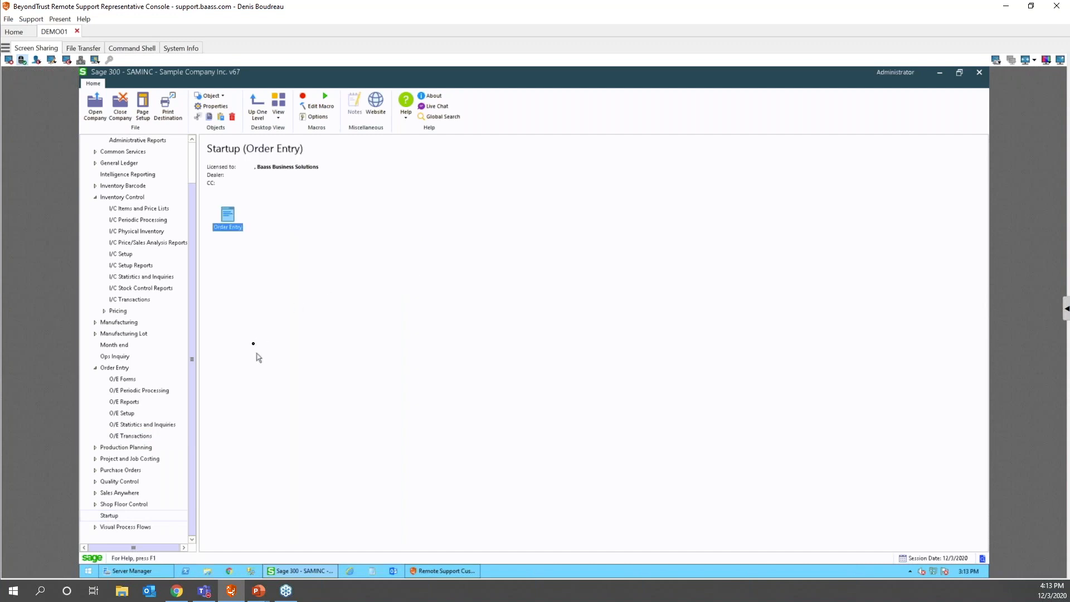
click(94, 103)
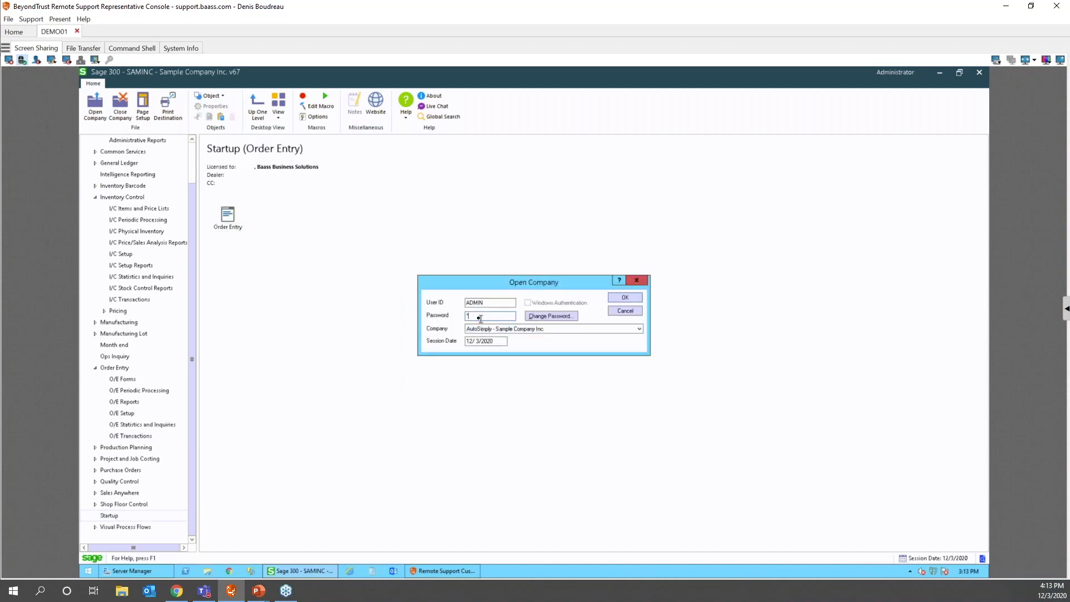
- Sign back in, check that Order Entry auto-launched from Startup, and close it
key(Return)
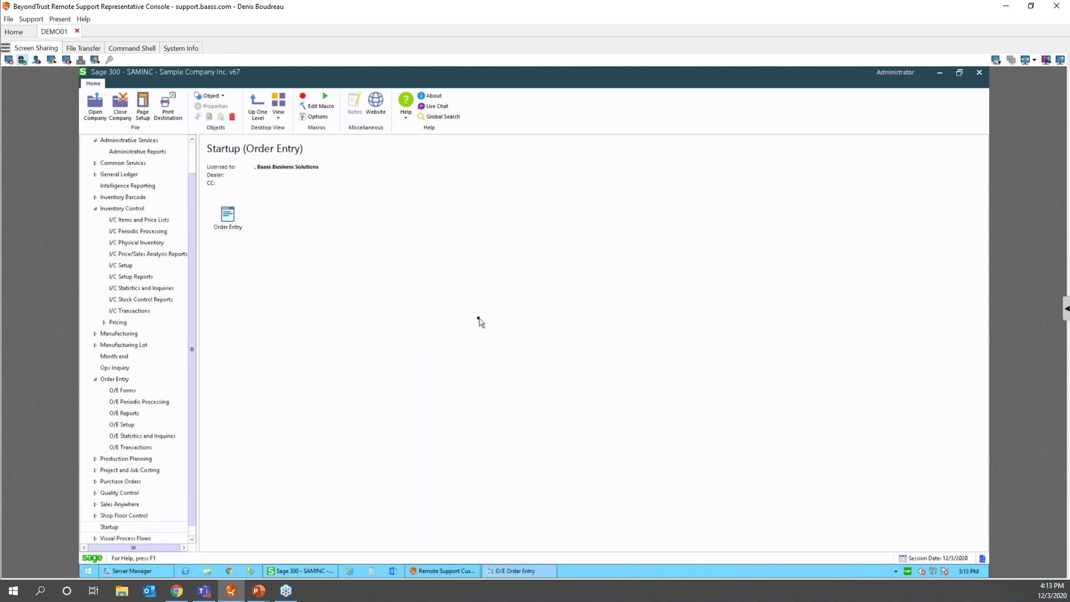
click(530, 572)
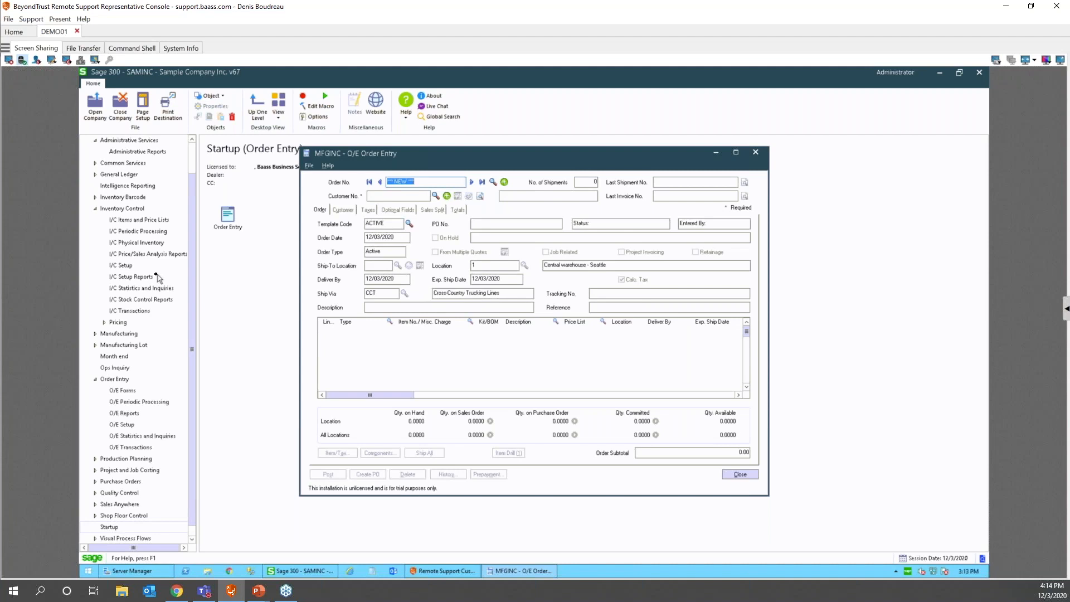
click(739, 475)
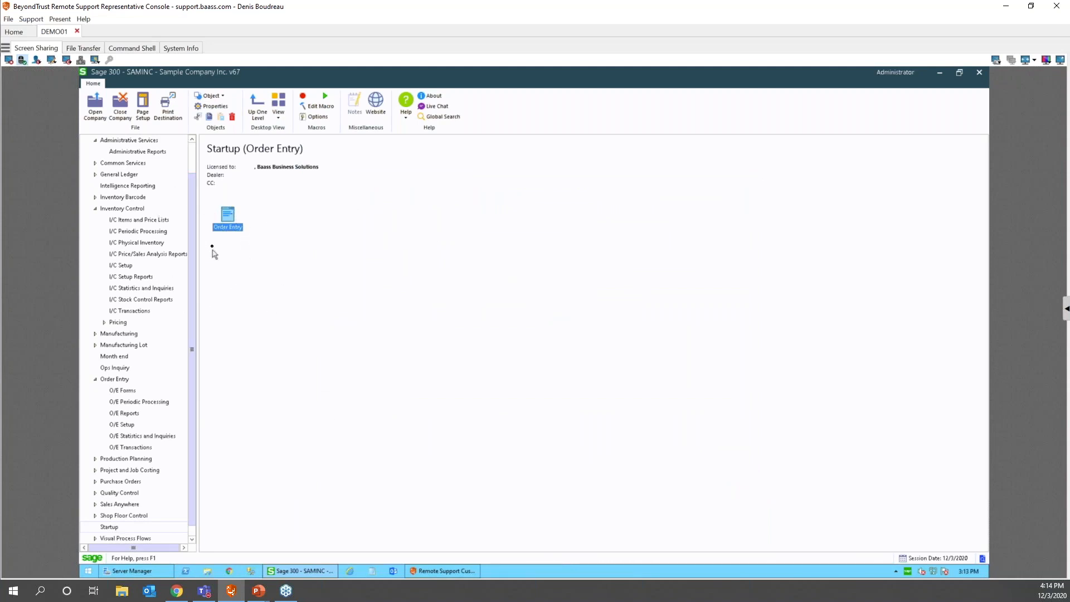
drag(192, 322, 193, 340)
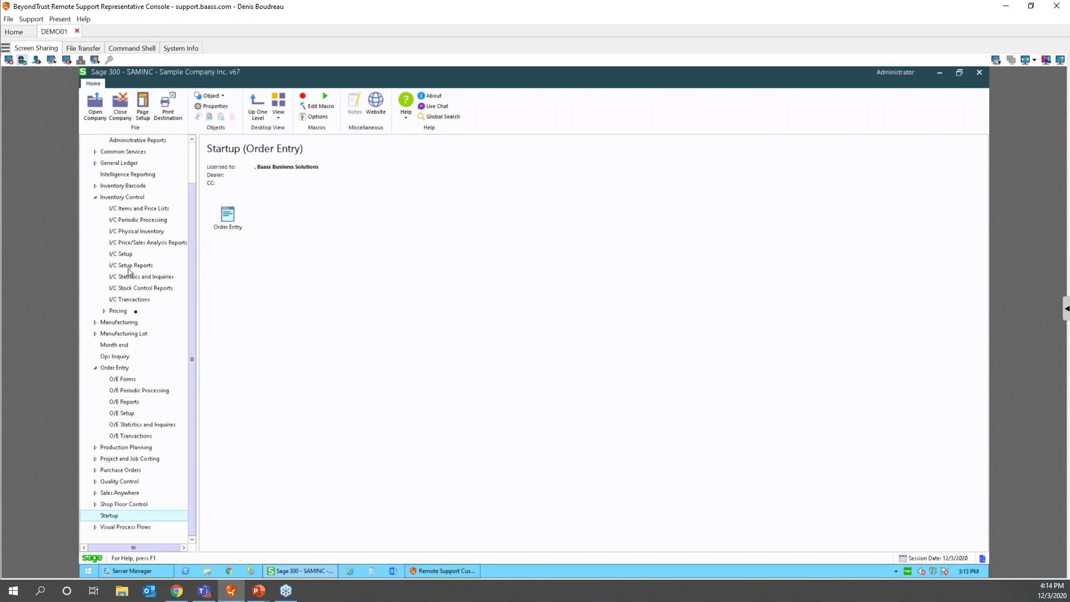
click(118, 527)
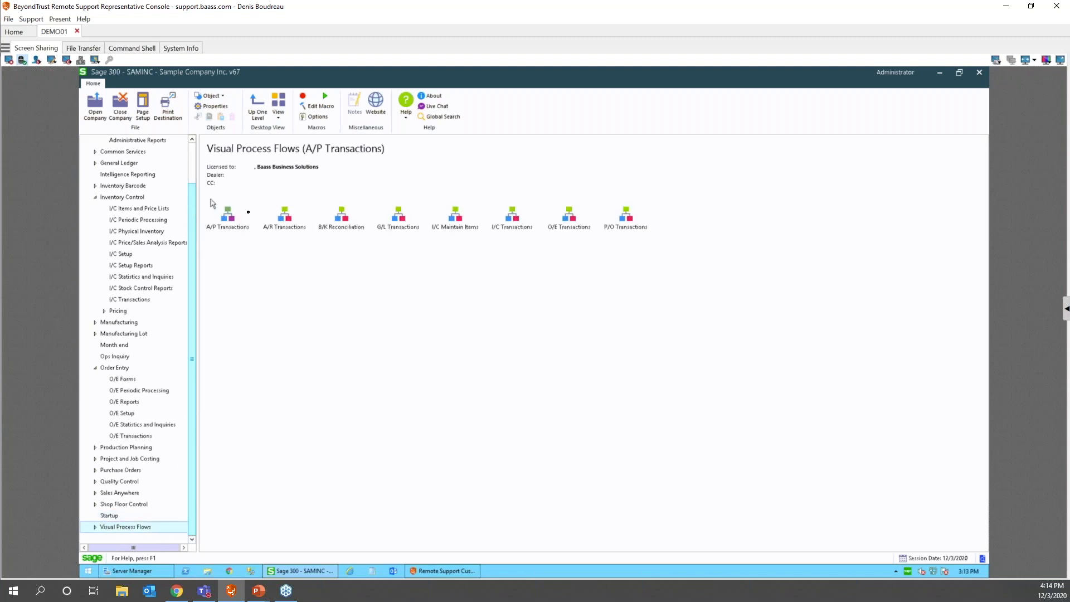
- Expand Visual Process Flows and open the A/P Transactions flow
click(95, 527)
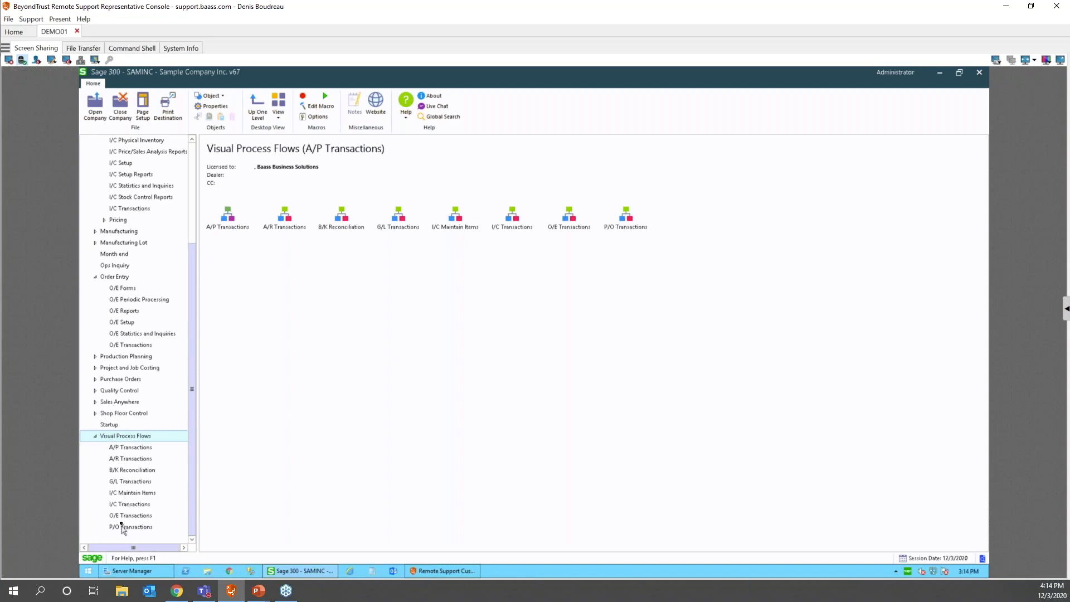
double_click(231, 220)
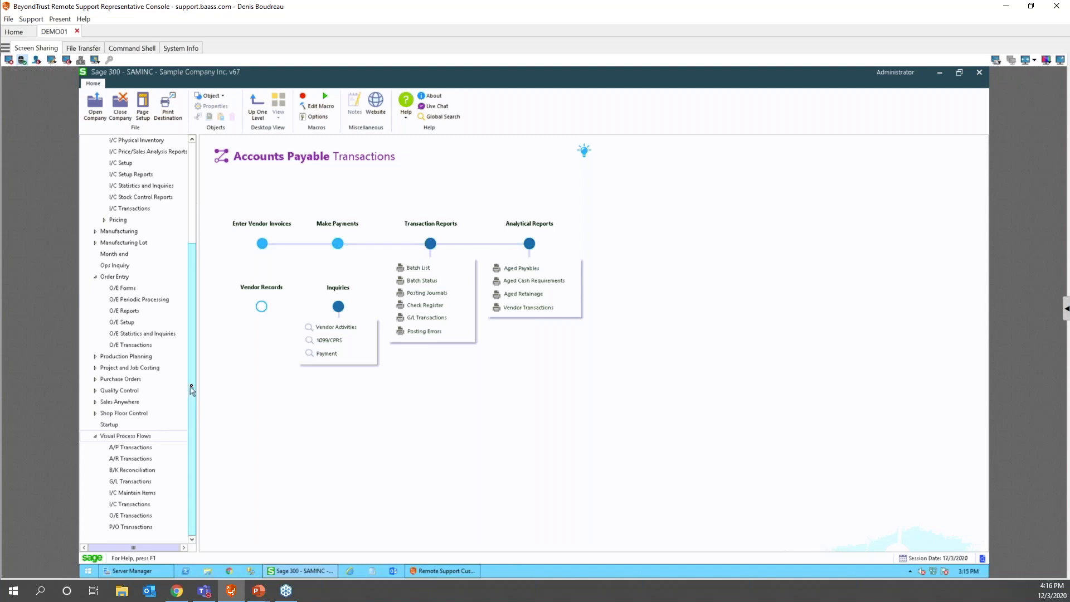
scroll(193, 393, up, 4)
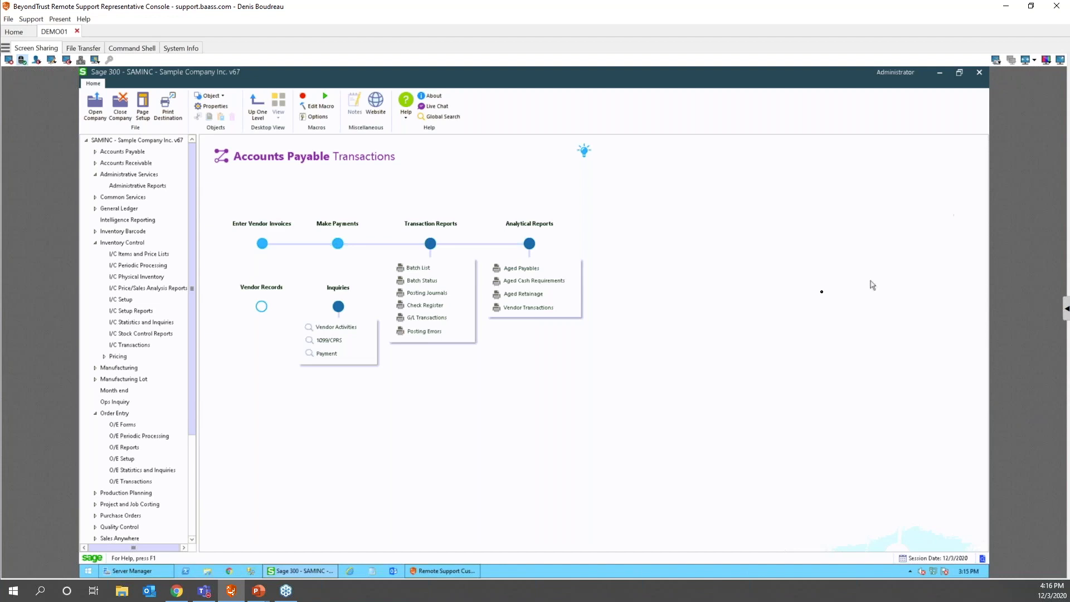
- Advance the slide show to 'Open multiple Sales Orders or Purchase Orders', then return to Sage
mouse_move(257, 594)
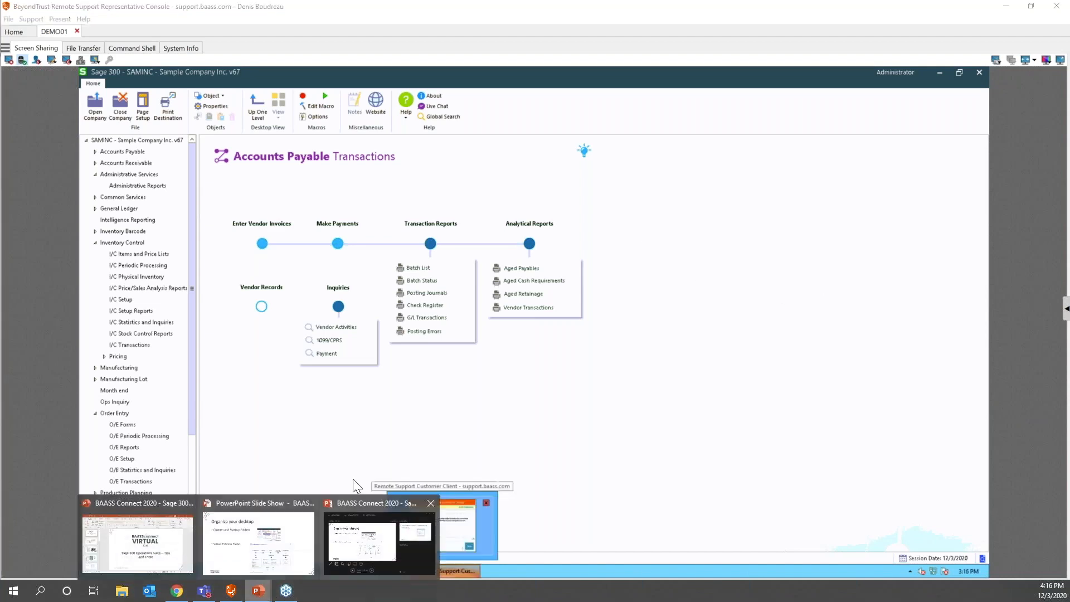
click(257, 534)
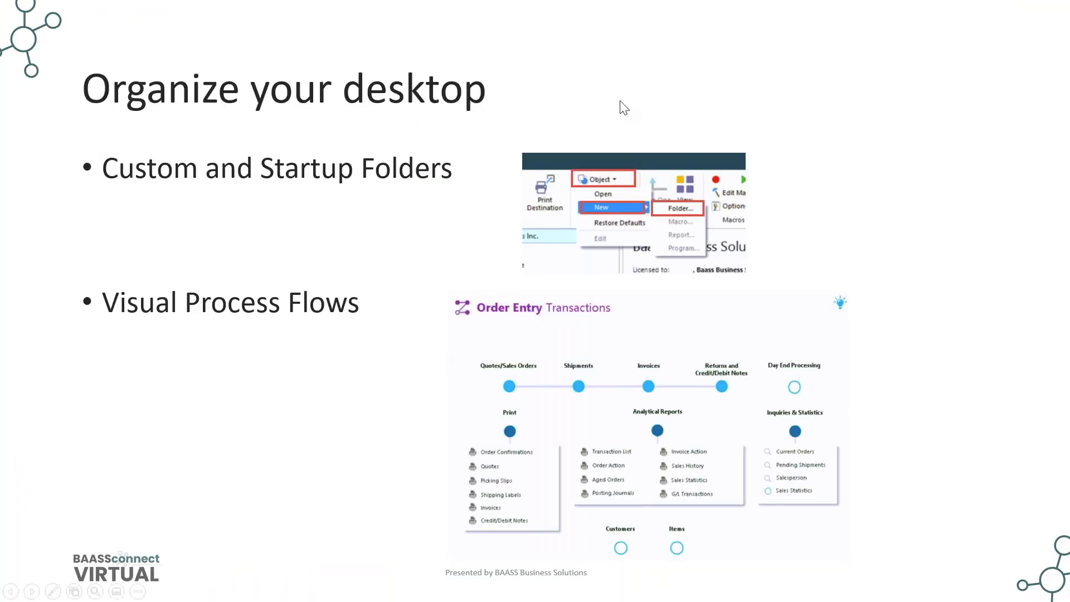
key(Right)
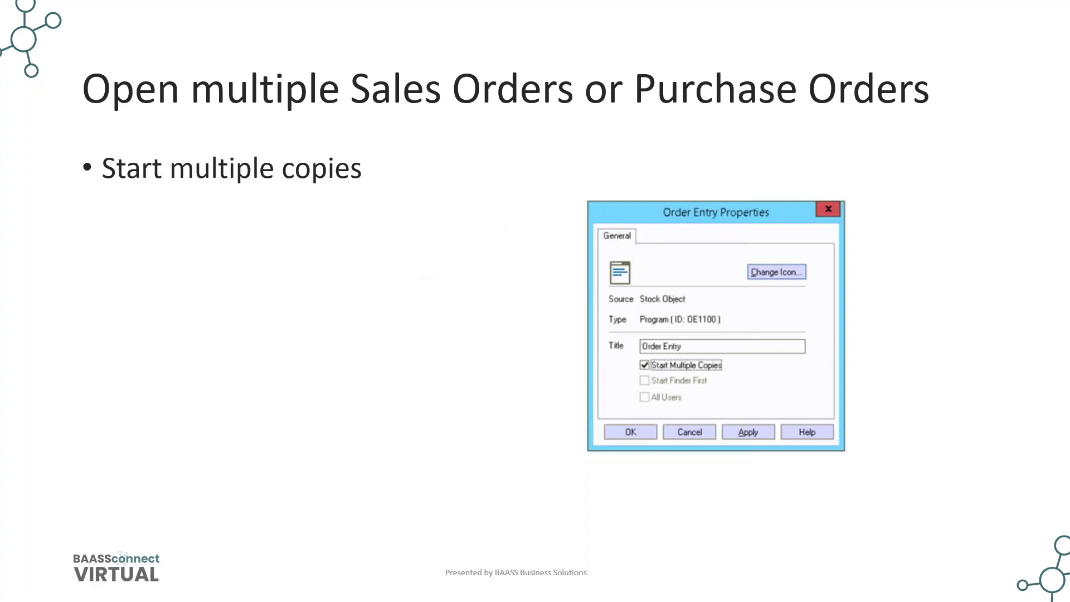
key(alt+Tab)
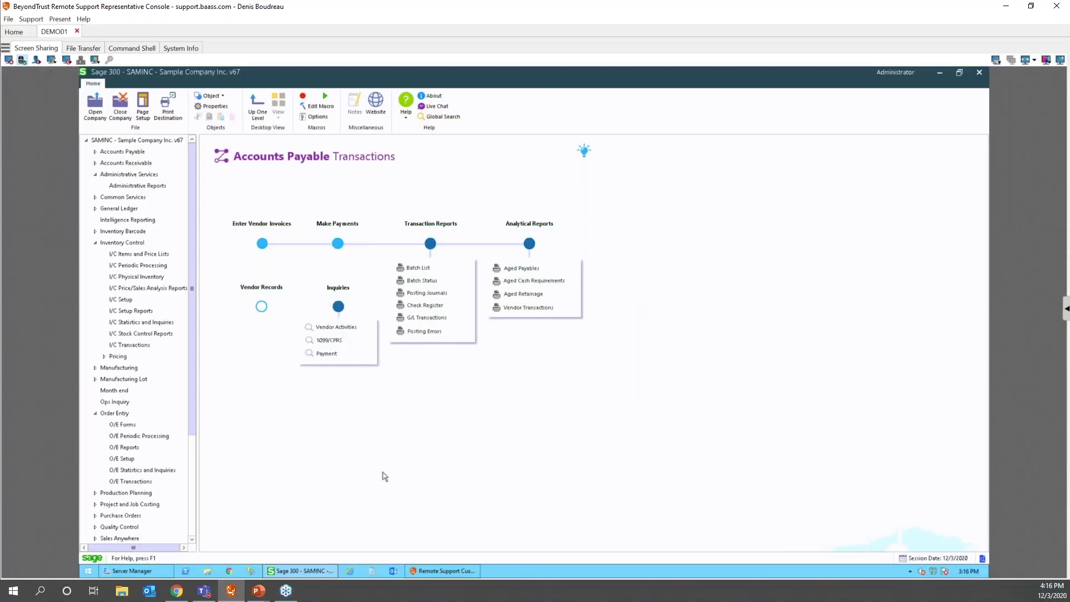
- Collapse the Inventory Control and Order Entry branches and open the O/E Transactions folder
click(95, 243)
click(95, 299)
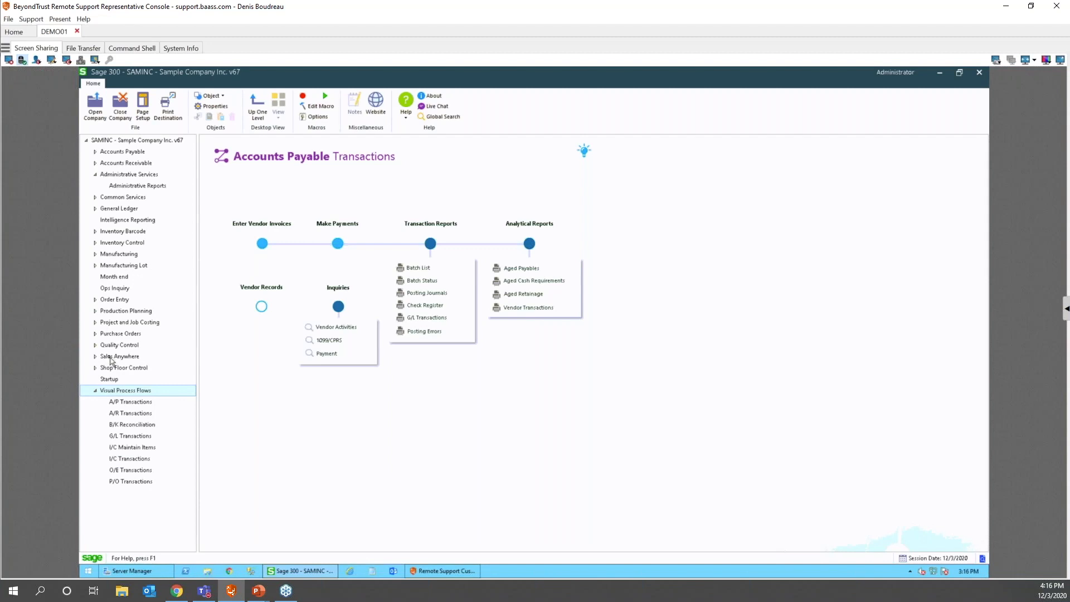
click(116, 302)
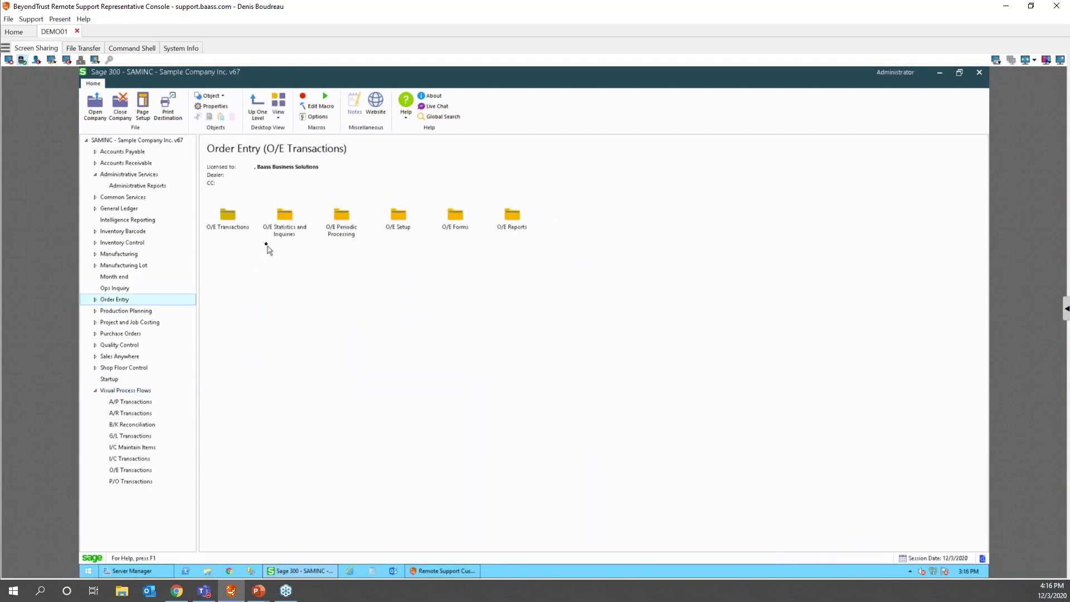
double_click(229, 218)
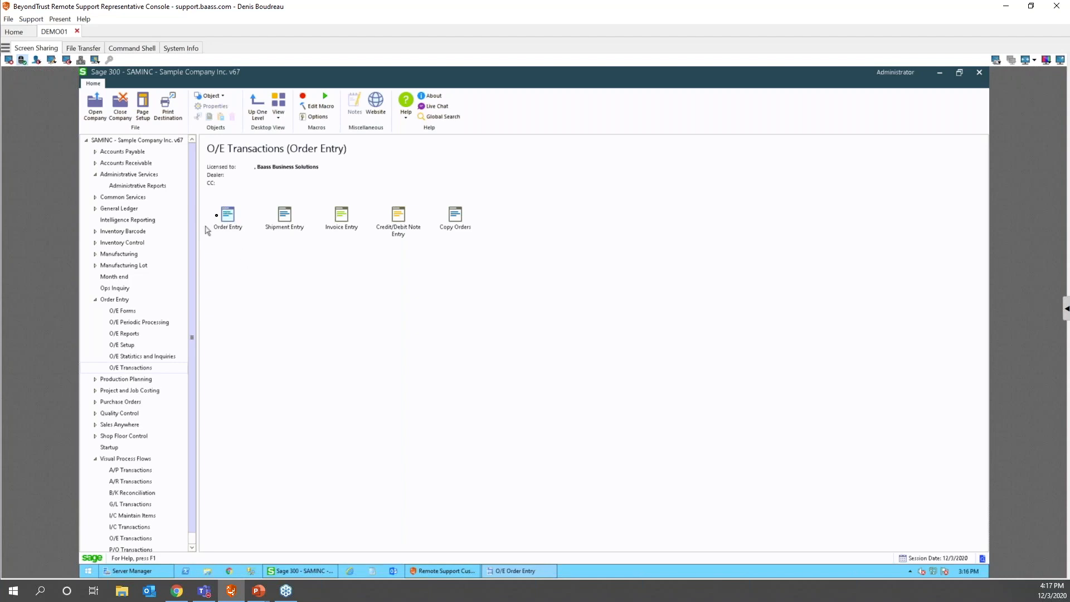
- Load the first order in Order Entry, try launching a second copy, then close the window
click(470, 182)
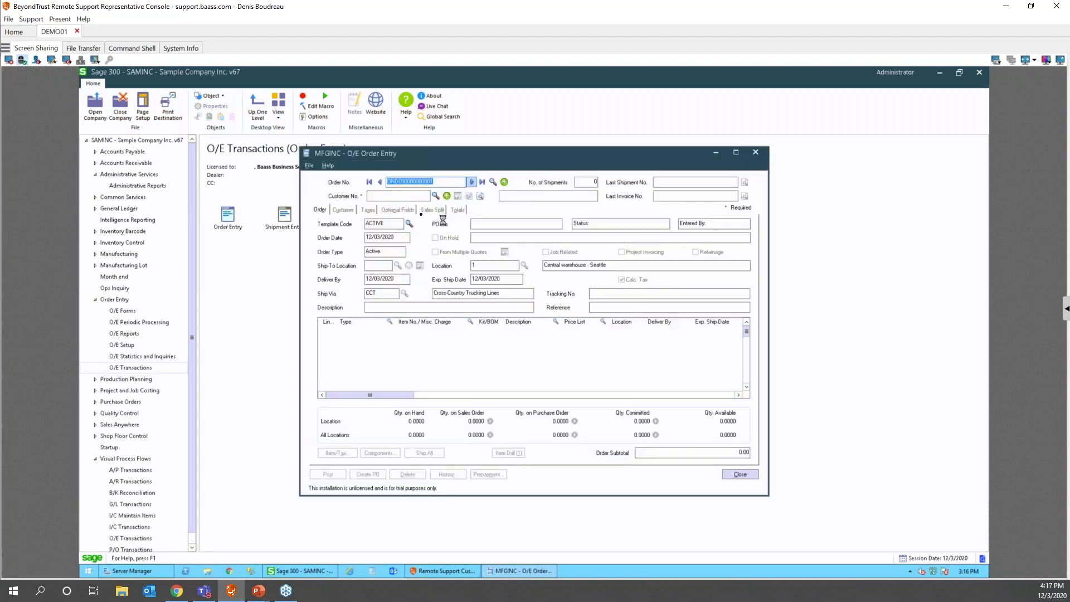
click(715, 154)
double_click(228, 216)
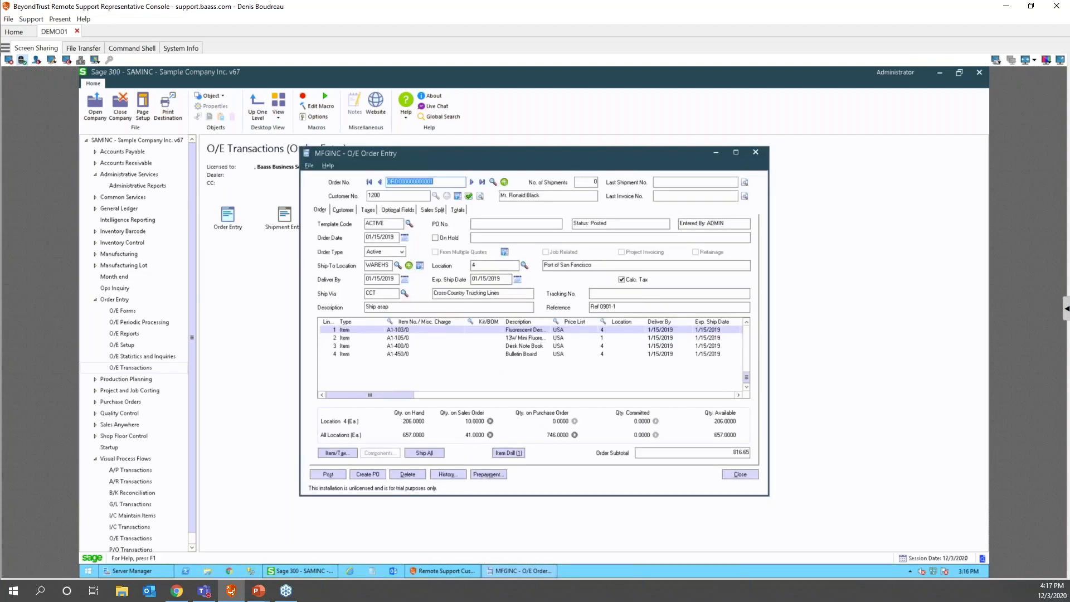
mouse_move(521, 570)
click(739, 474)
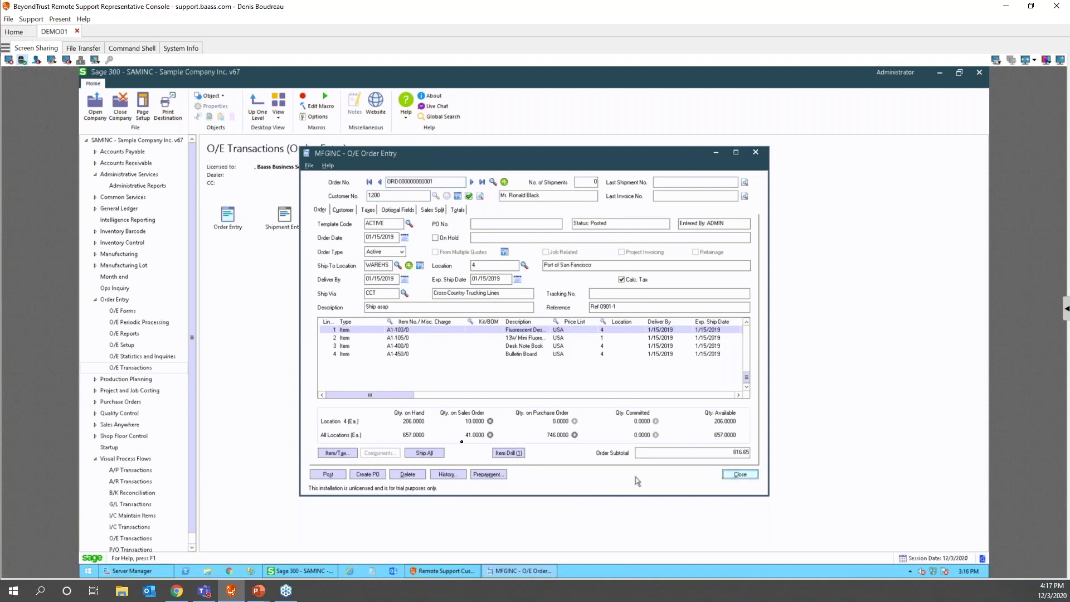
- Turn on Start Multiple Copies in the Order Entry icon's properties and apply it
right_click(223, 215)
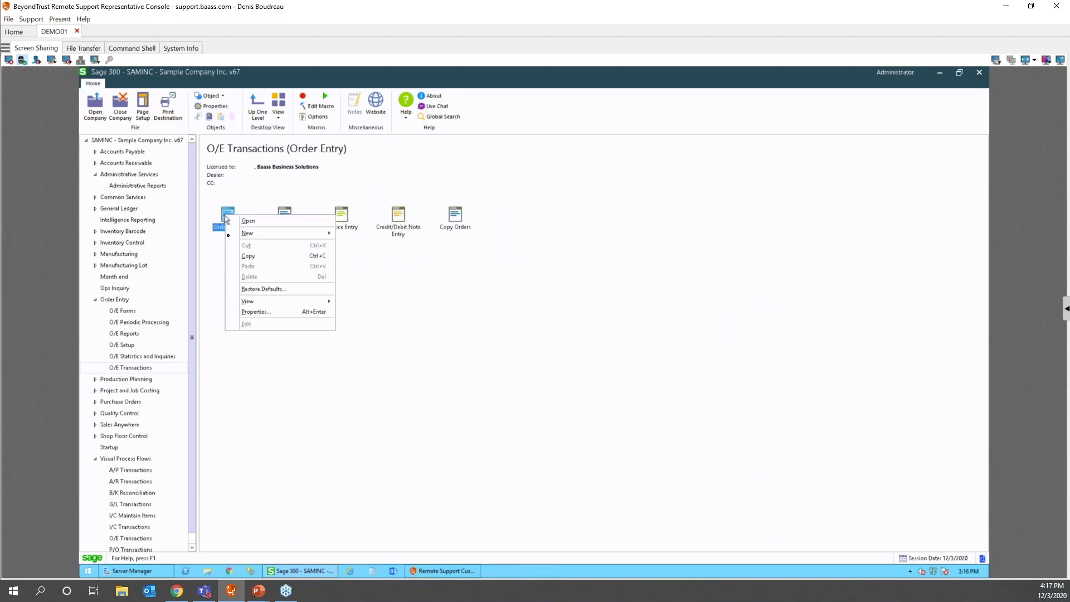
click(255, 313)
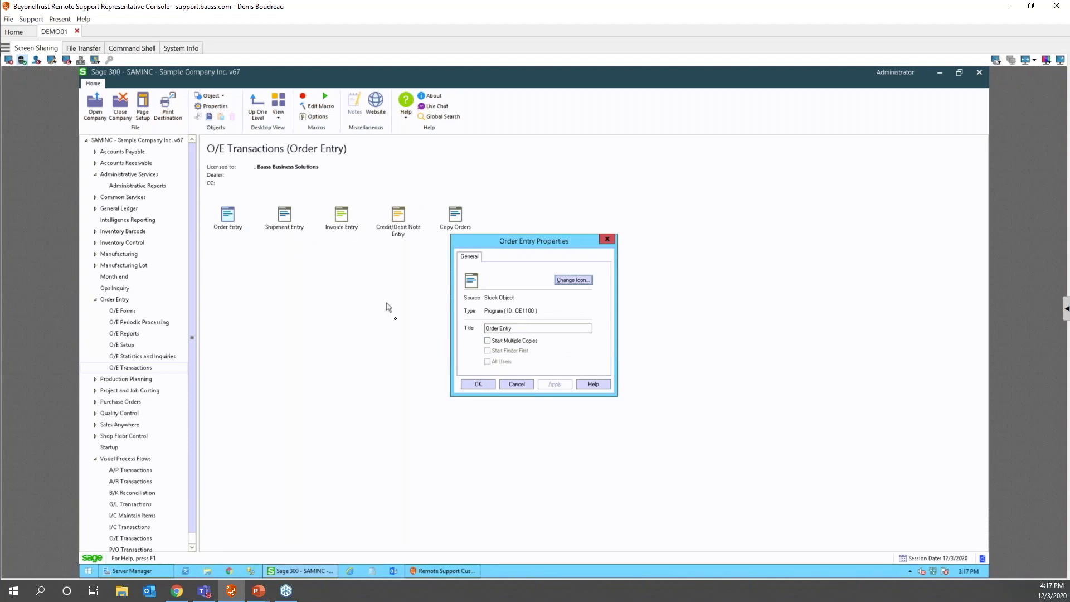
click(488, 340)
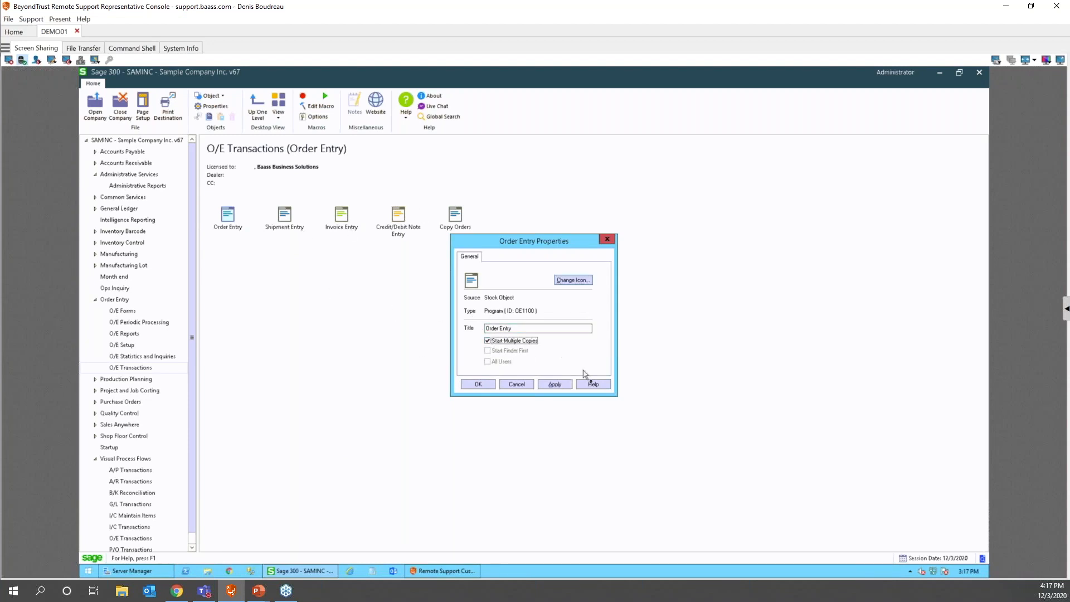
click(553, 384)
click(467, 385)
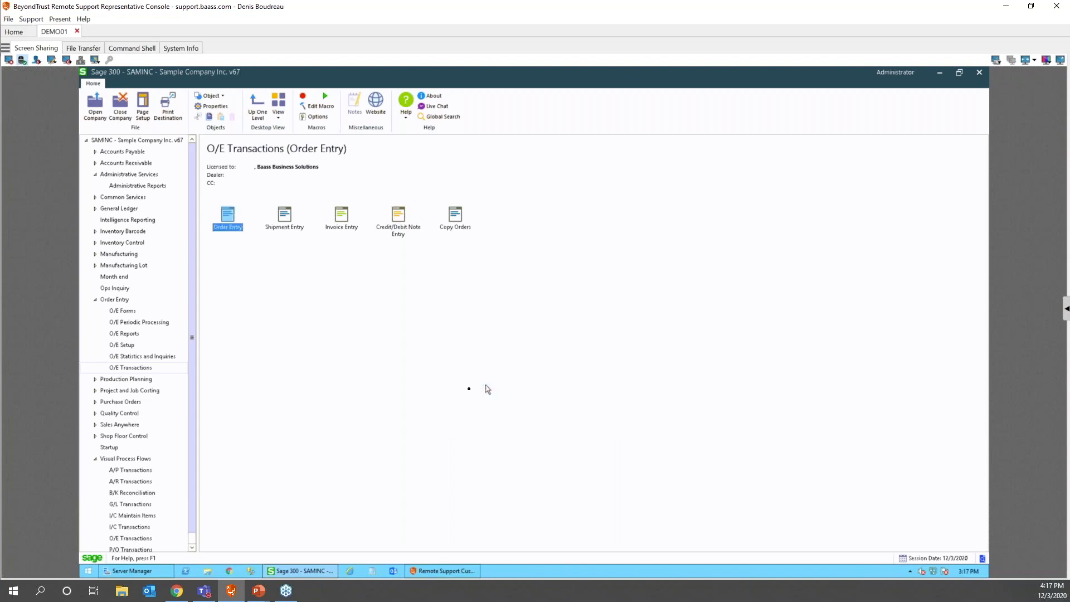
- Launch two copies of Order Entry, moving the first window to the right
double_click(229, 211)
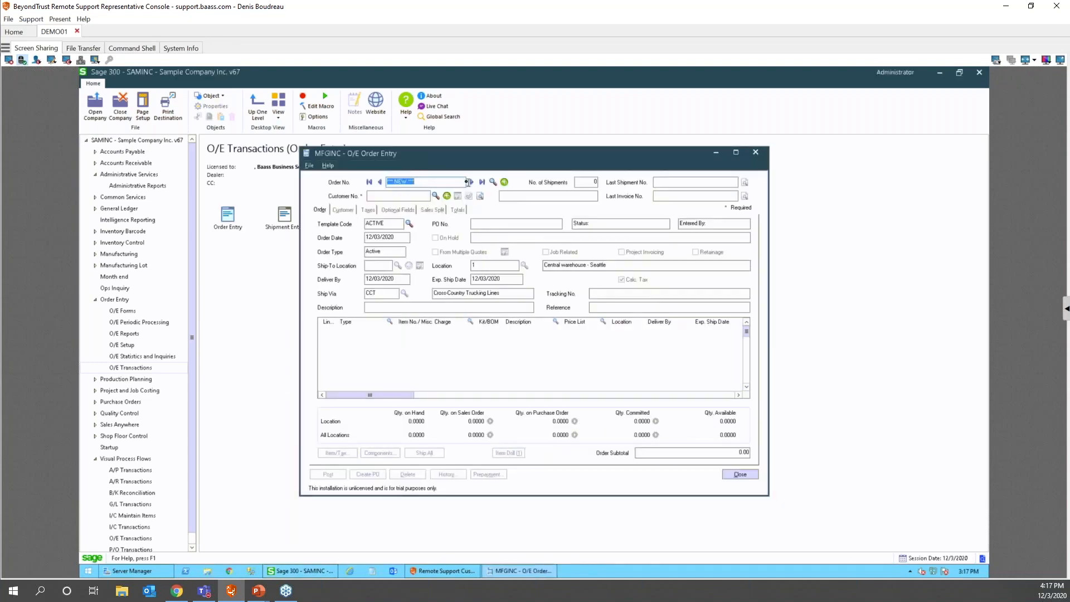
drag(472, 156, 689, 151)
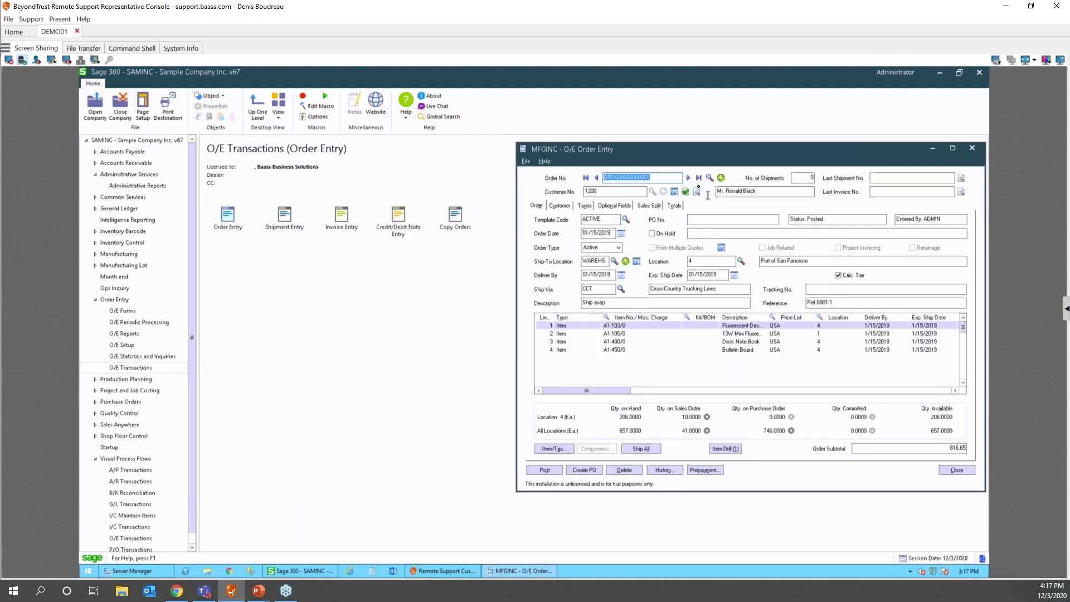
double_click(228, 216)
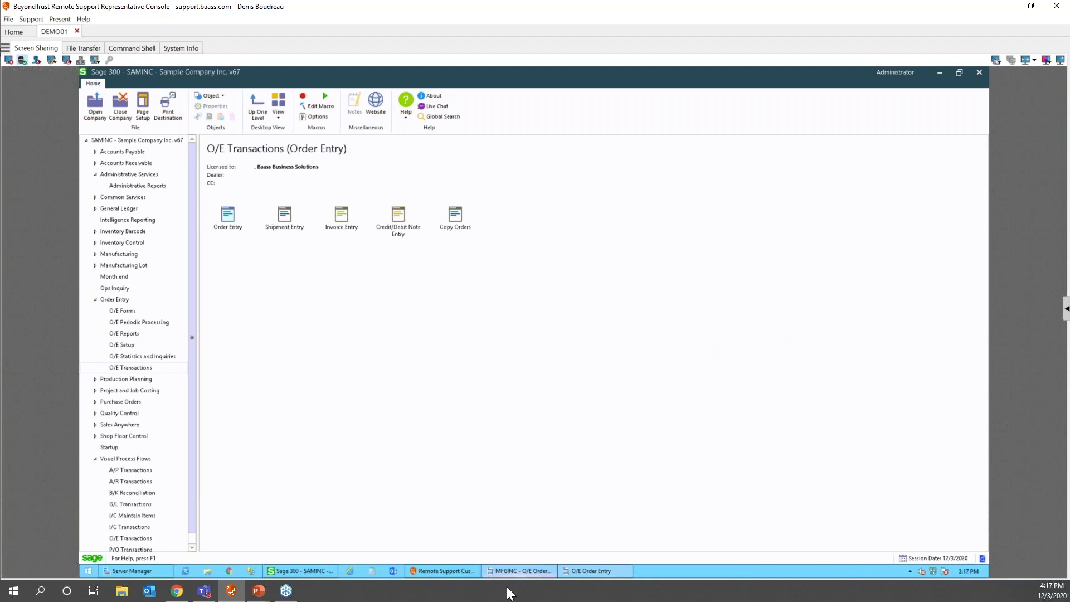
mouse_move(541, 572)
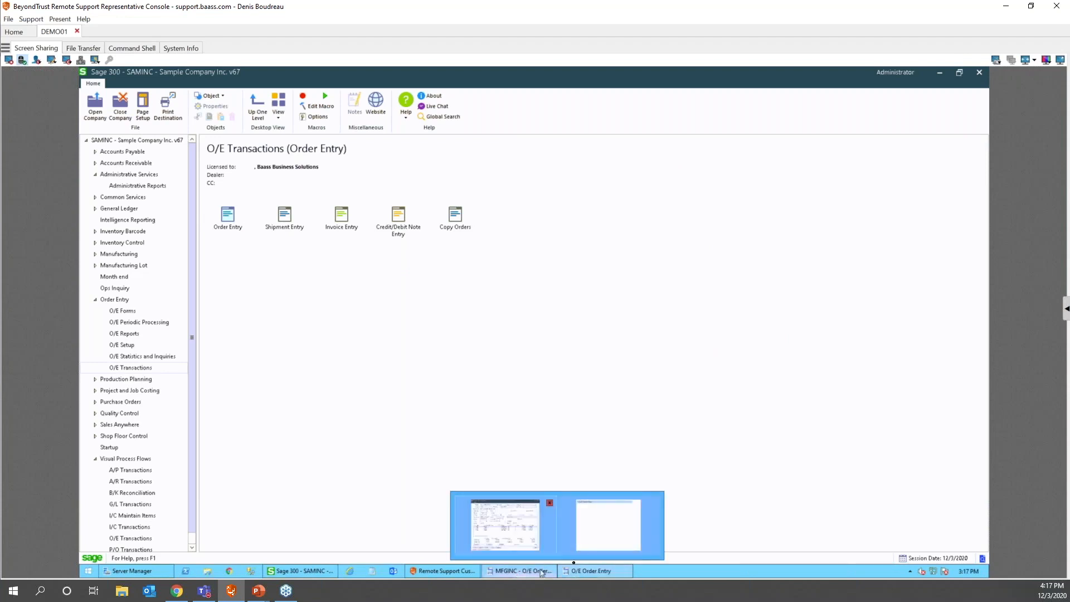
click(605, 535)
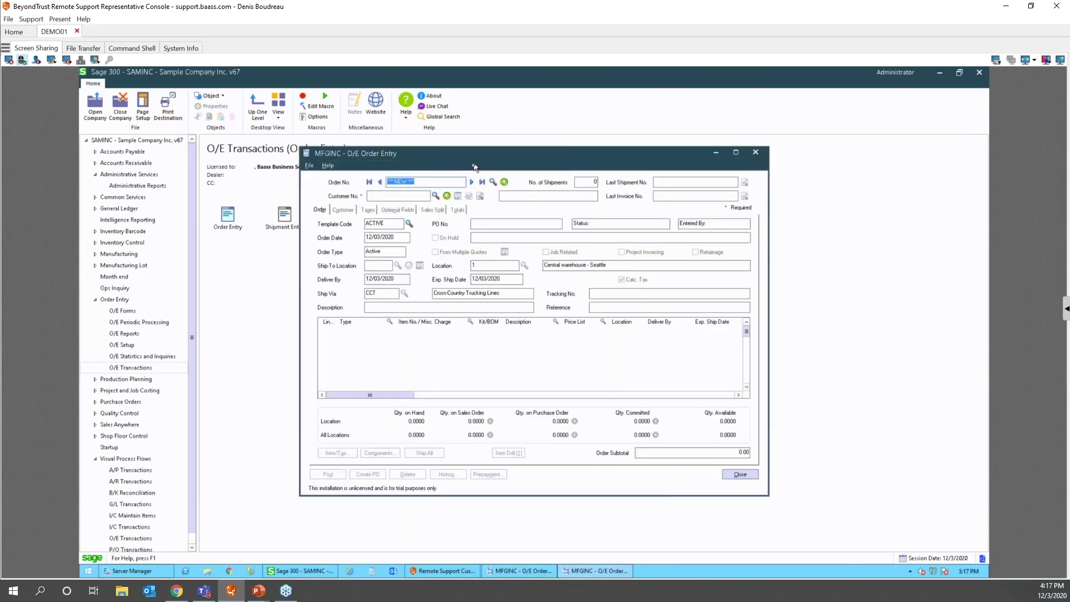
click(530, 572)
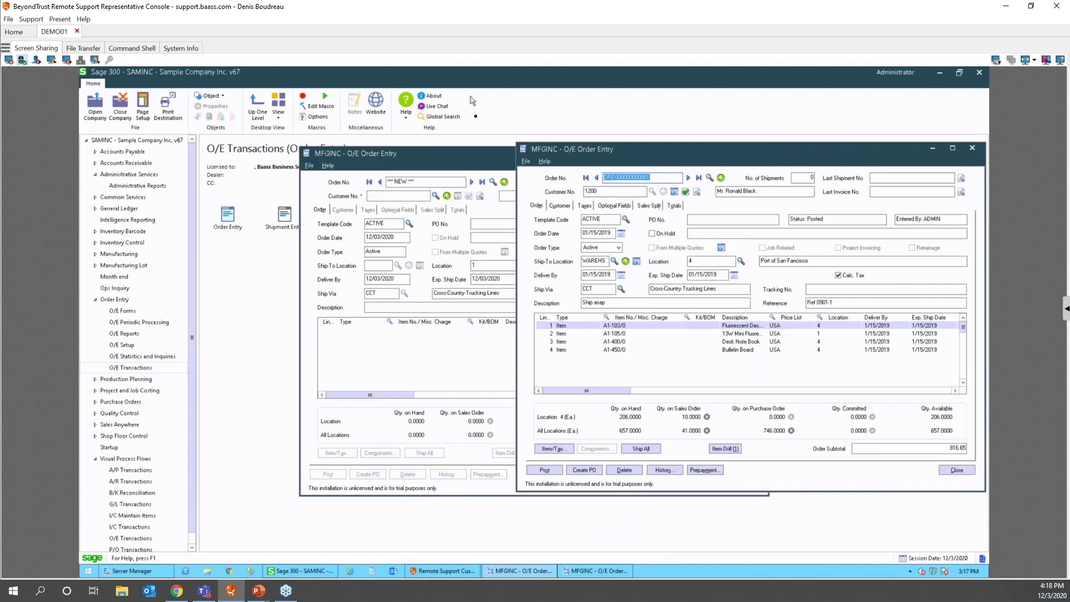
- Arrange the blank and loaded Order Entry windows side by side, then close both
drag(455, 156, 98, 118)
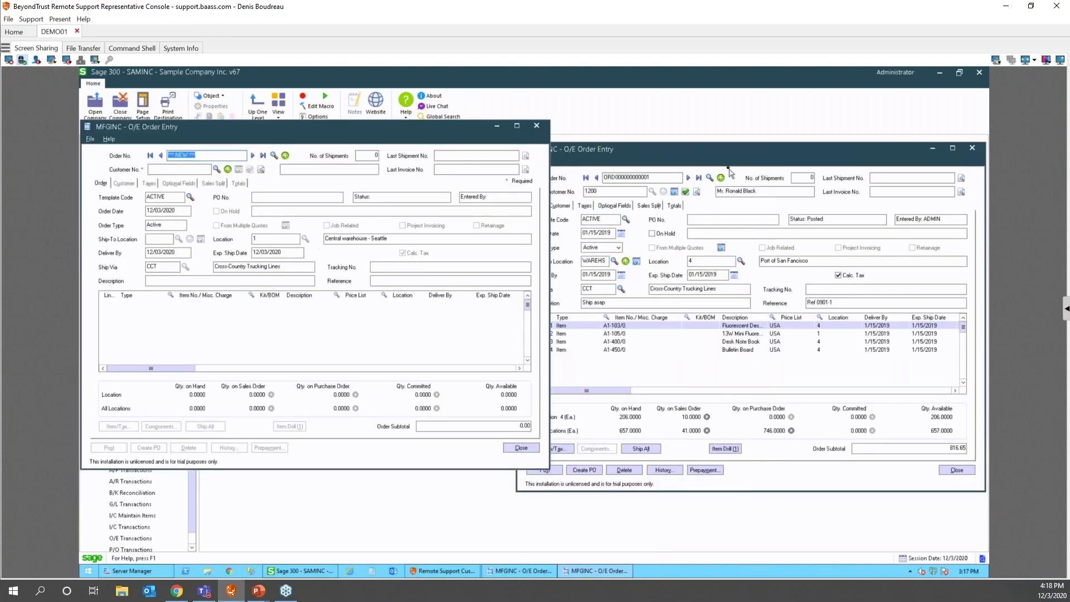
drag(727, 154, 762, 132)
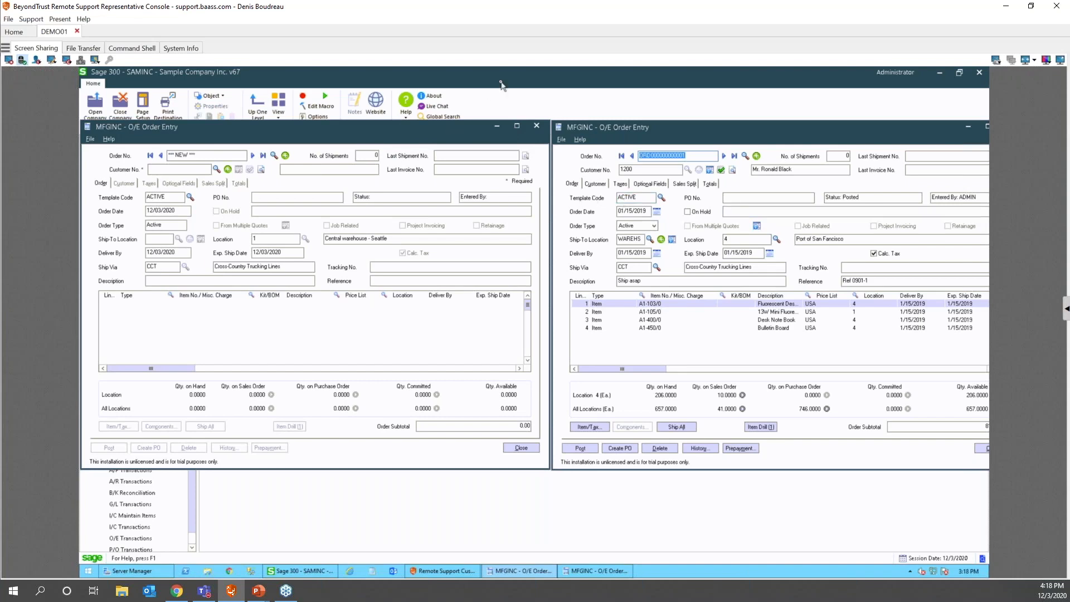
click(535, 127)
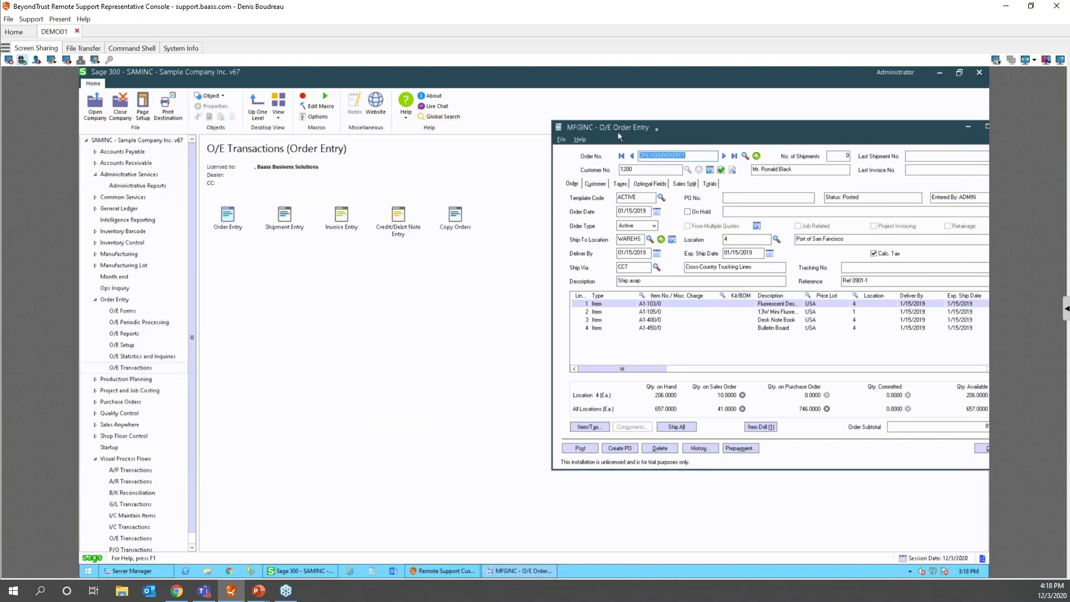
drag(852, 137, 815, 138)
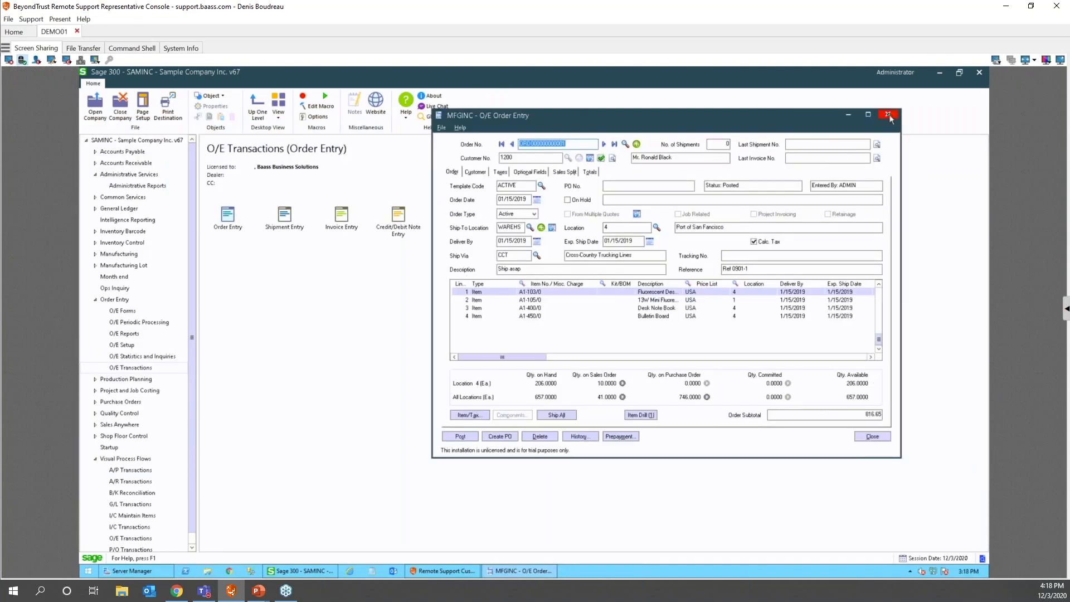
click(889, 120)
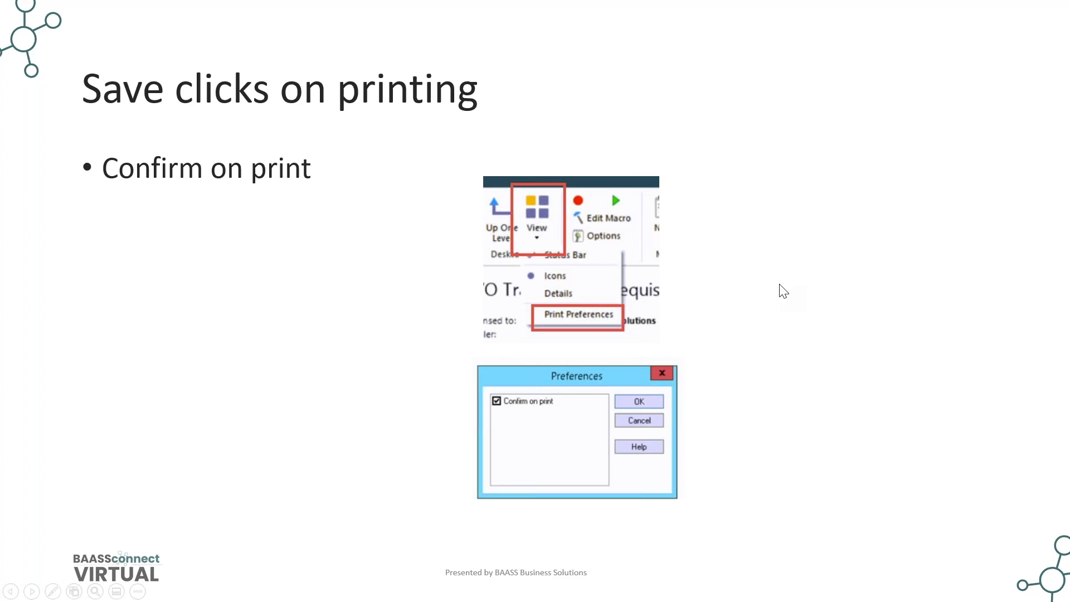
- Drag the remote Sage 300 console back to full screen after the 'Save clicks on printing' slide
drag(739, 67, 668, 0)
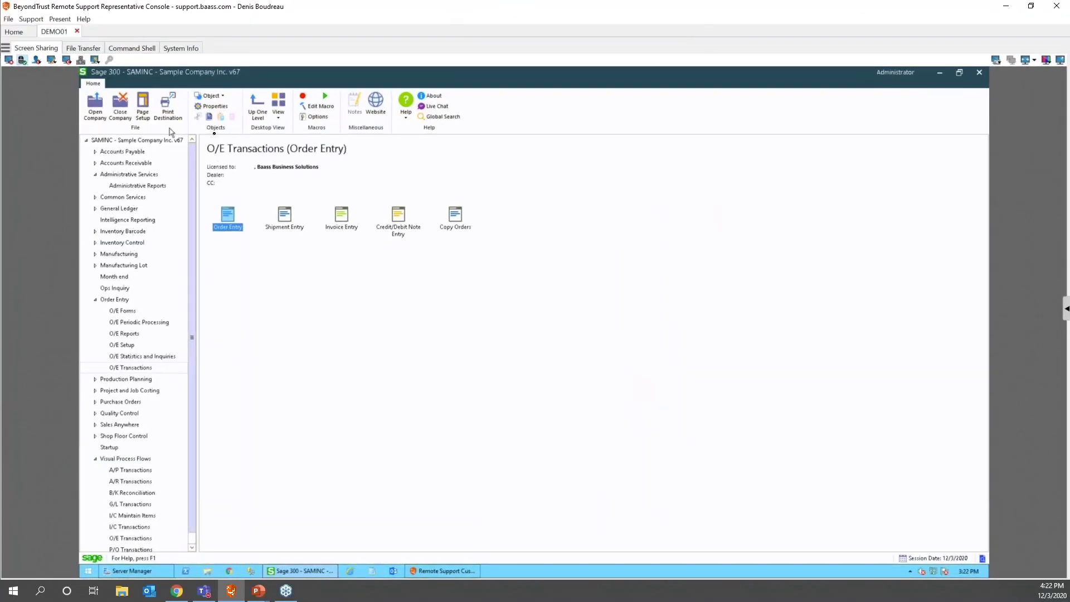
- Turn off Confirm on print in Print Preferences and keep Printer as the print destination
click(278, 110)
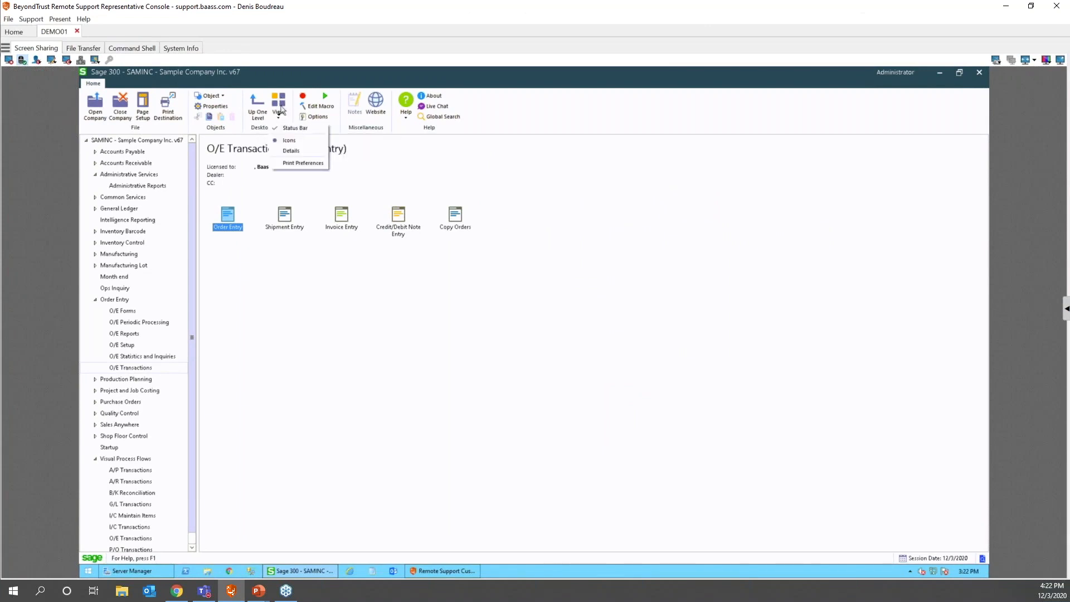
click(297, 163)
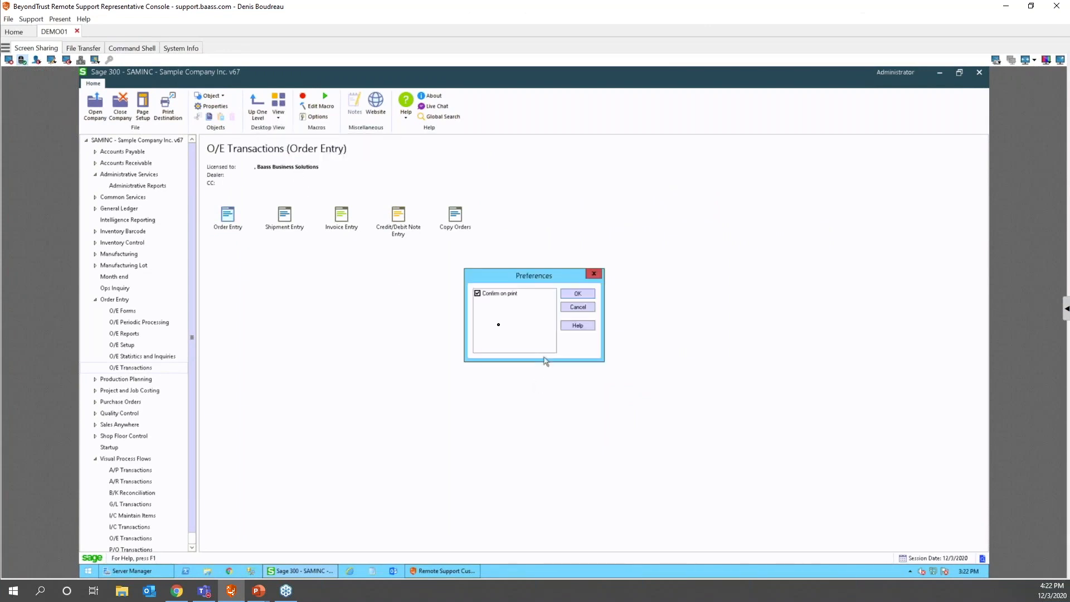
click(477, 294)
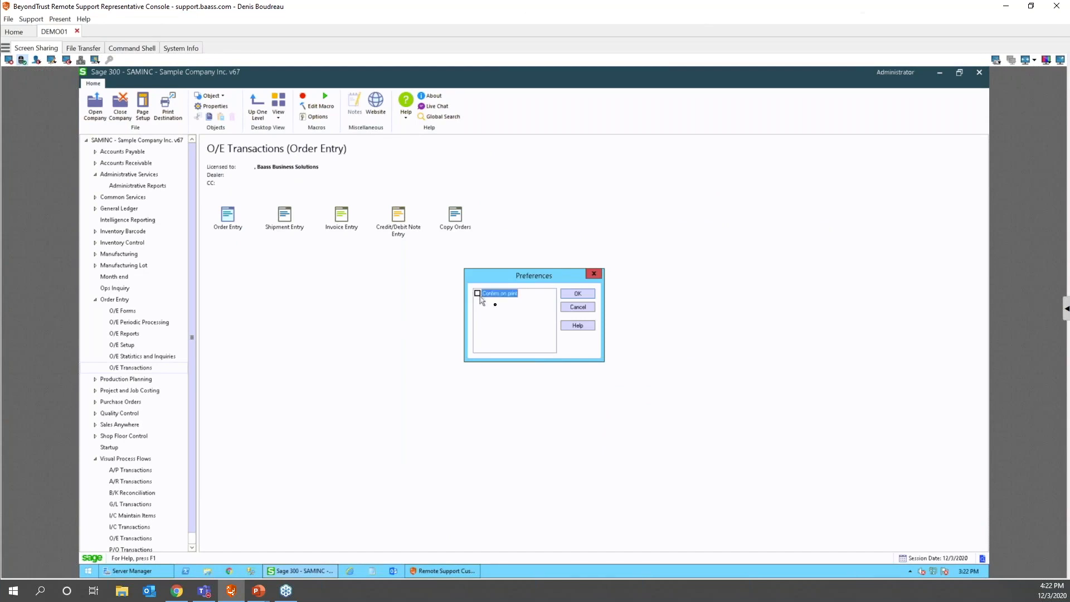
click(577, 293)
double_click(982, 559)
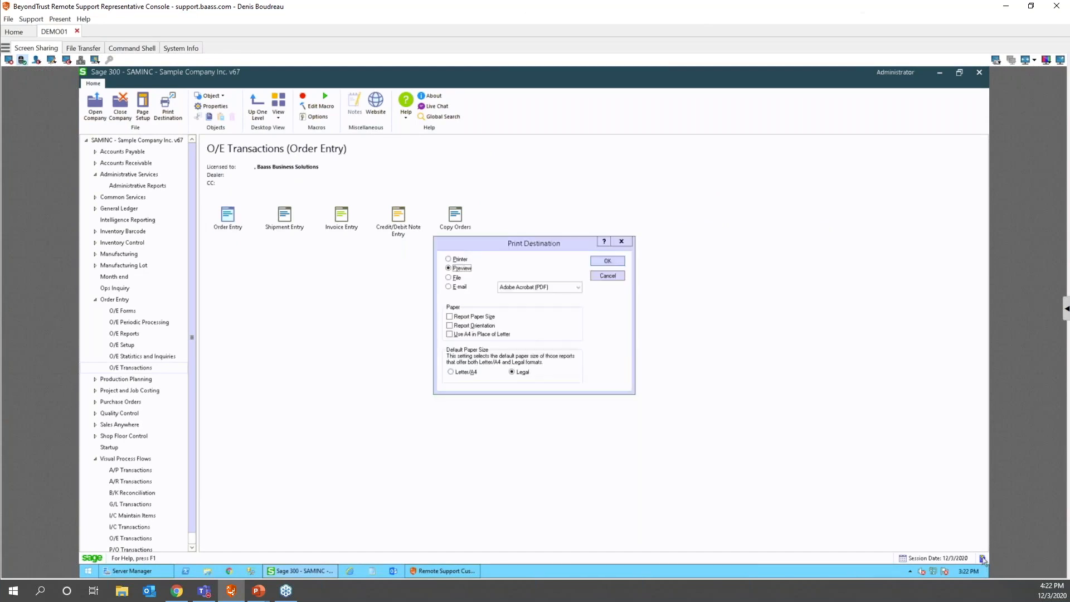
click(592, 262)
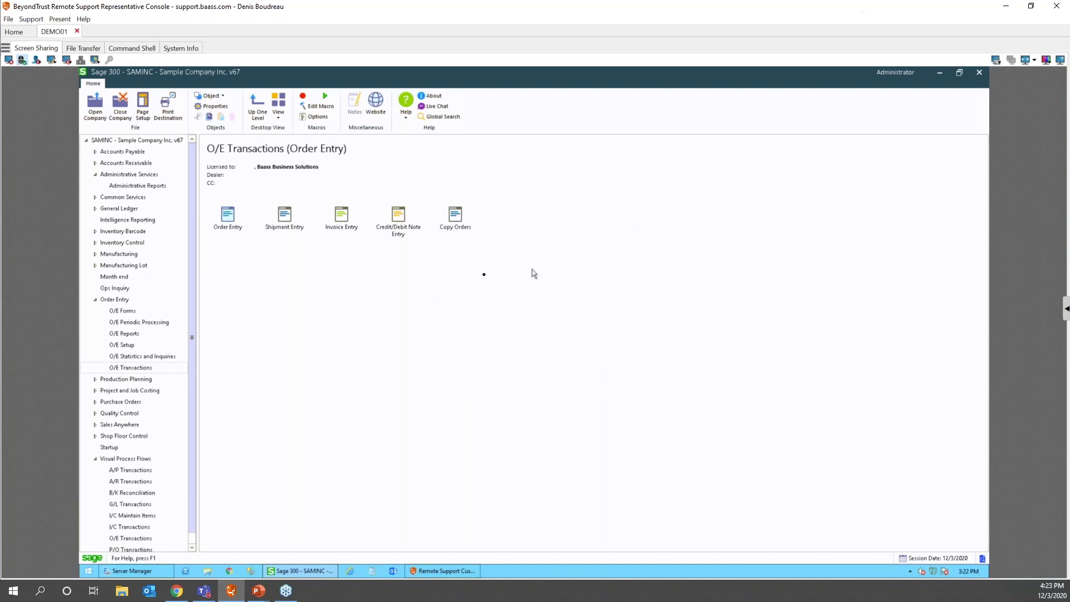
- Open the Invoices form from Order Entry > O/E Forms
double_click(107, 300)
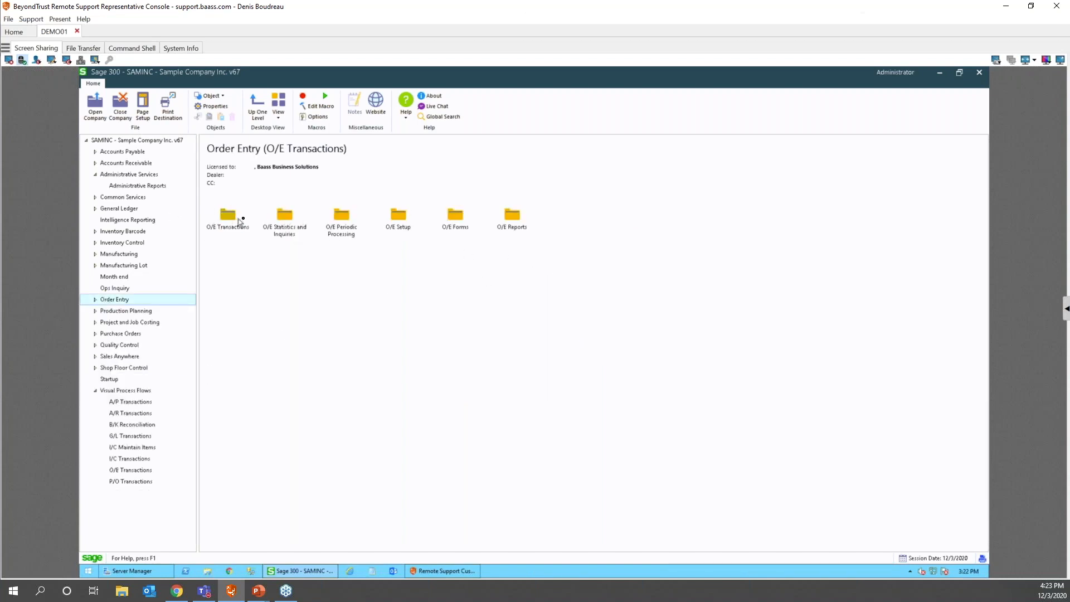
double_click(457, 219)
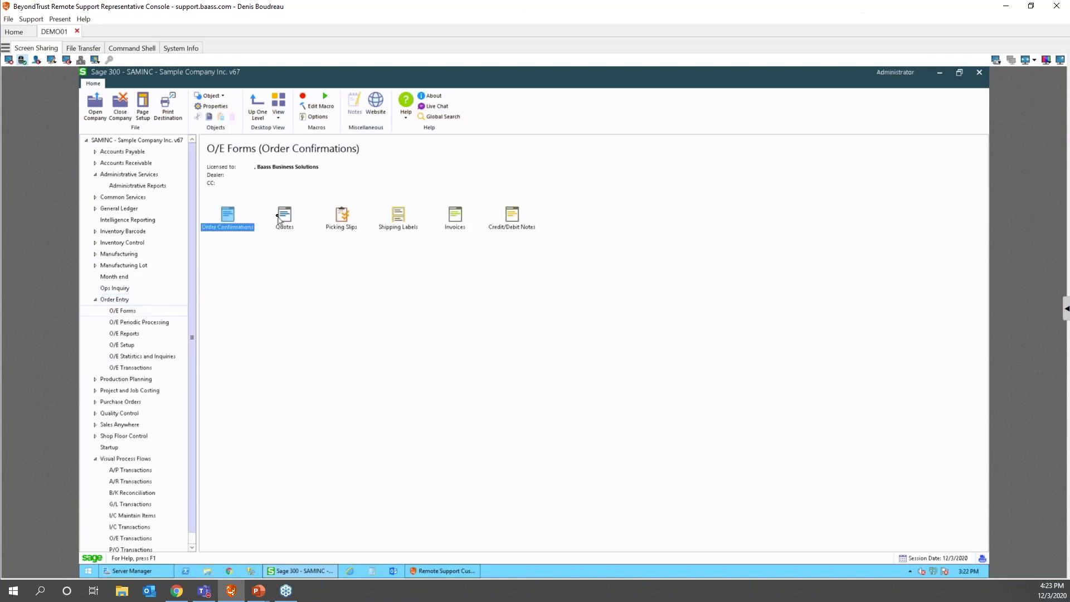
double_click(454, 215)
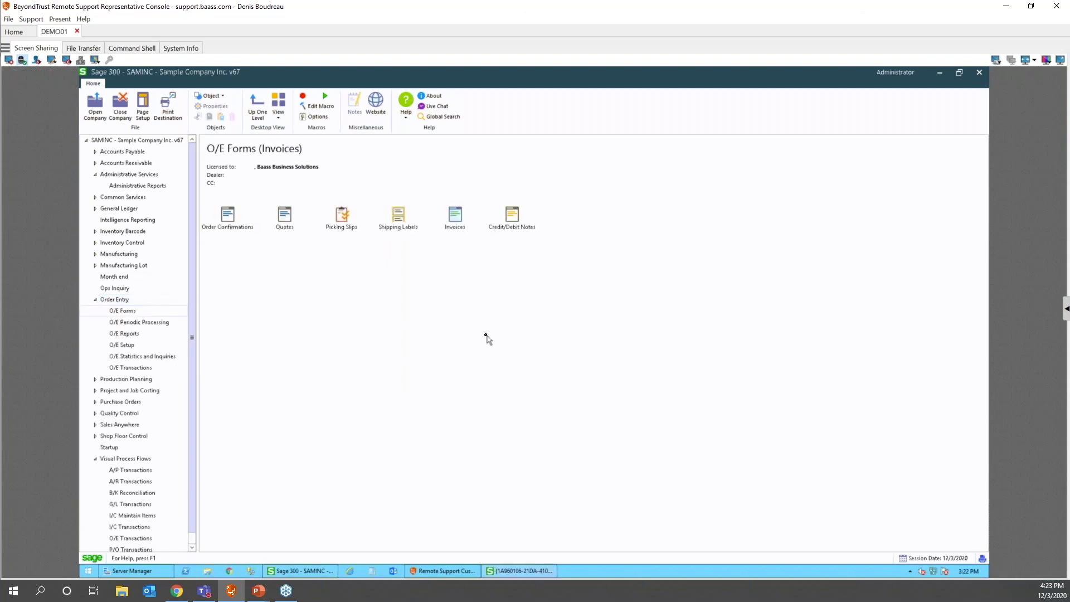
- Set From Invoice and To Invoice to the first invoice using the finder and copy-paste
click(550, 267)
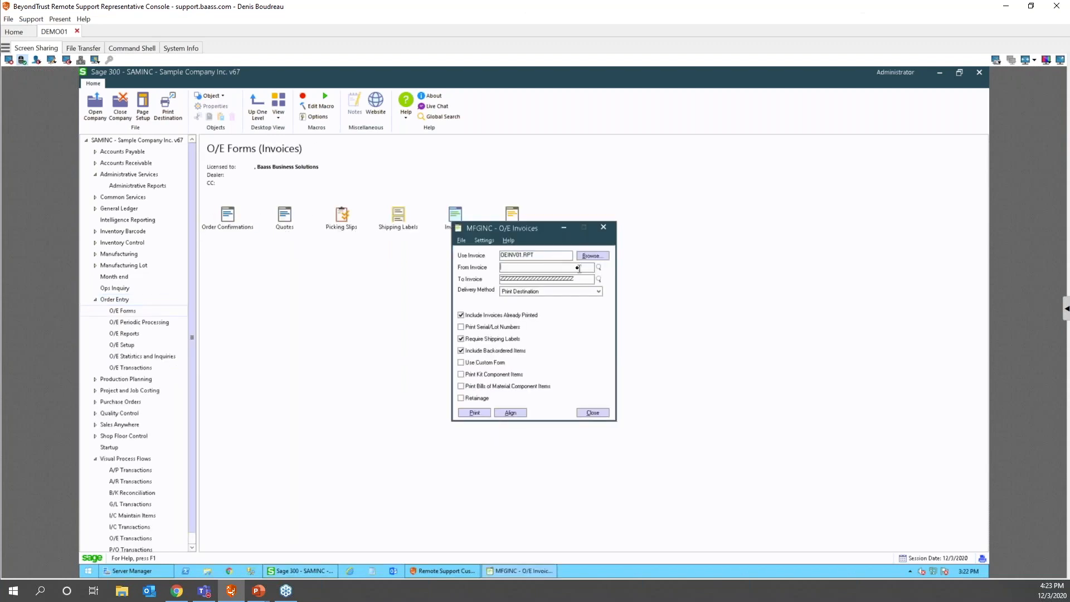
click(174, 205)
double_click(174, 201)
double_click(518, 267)
key(ctrl+c)
key(Tab)
key(ctrl+v)
- Print the chosen invoice and shift the O/E Invoices window slightly right
click(474, 415)
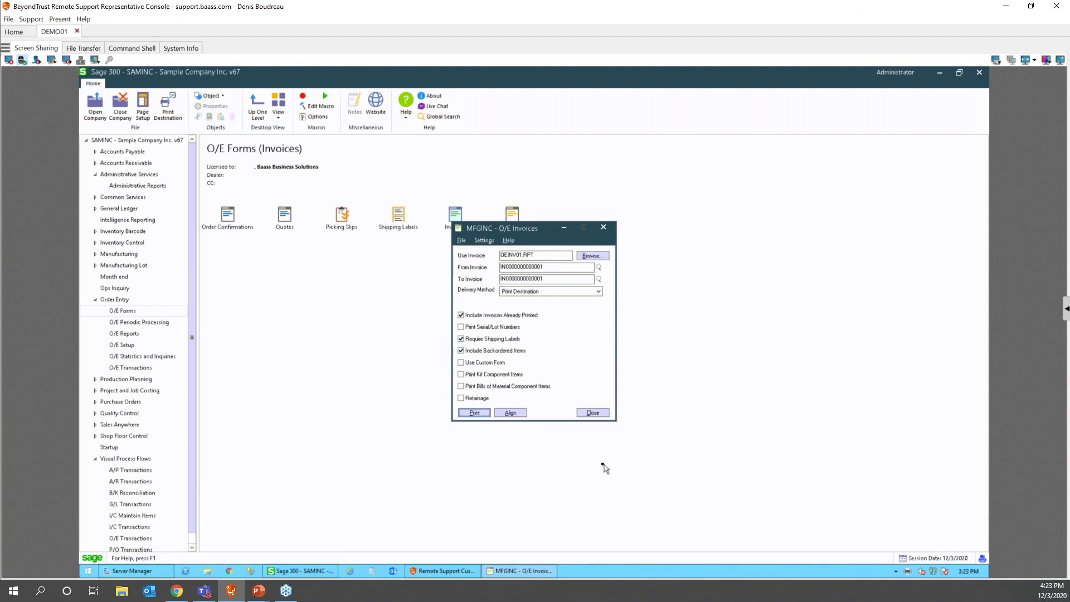
mouse_move(519, 572)
drag(535, 232, 569, 223)
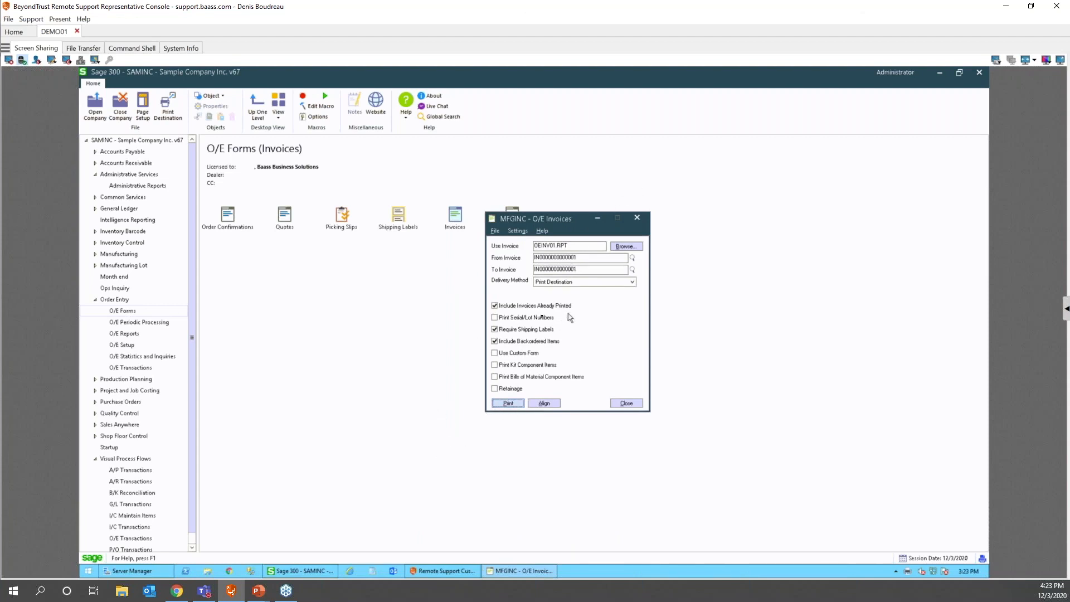
mouse_move(286, 590)
- Confirm Printer as the print destination, then print the first invoice again from O/E Invoices
click(982, 558)
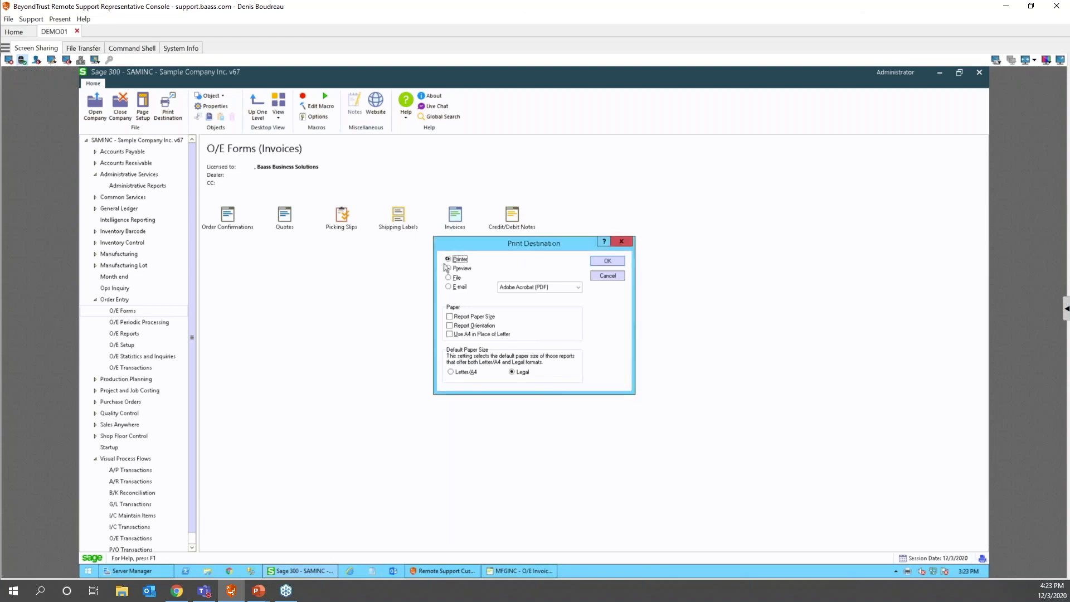
click(607, 261)
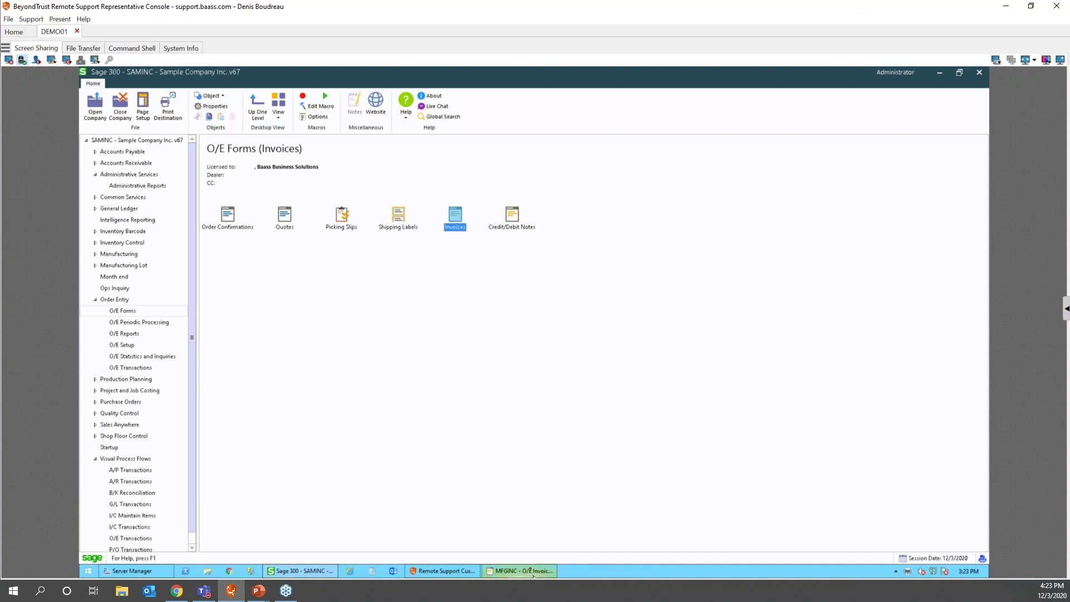
click(533, 571)
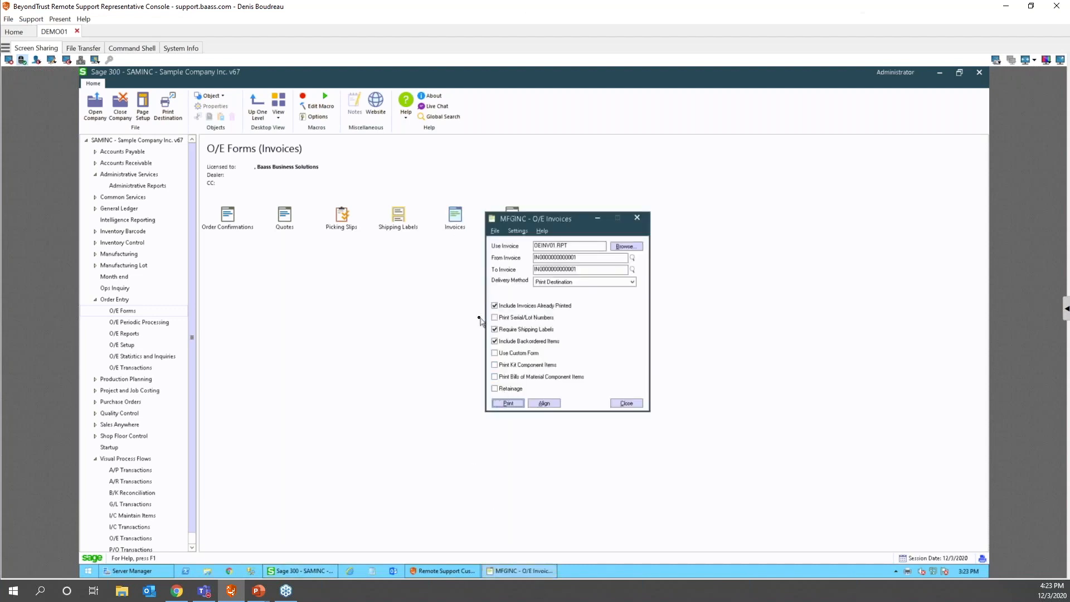
click(507, 401)
mouse_move(502, 572)
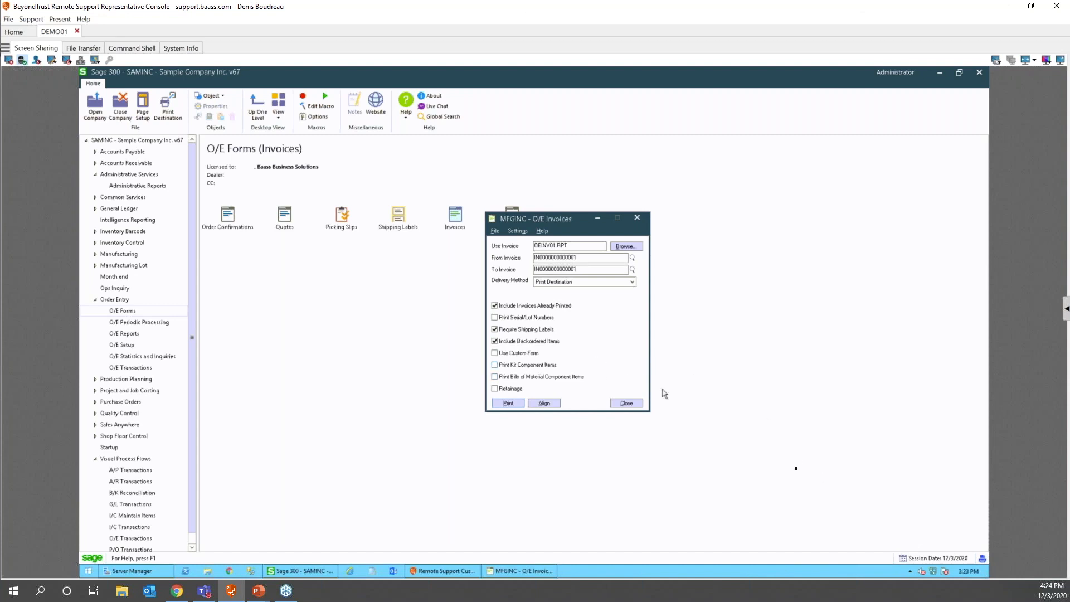
- Close the O/E Invoices form and turn Confirm on print back on
click(626, 402)
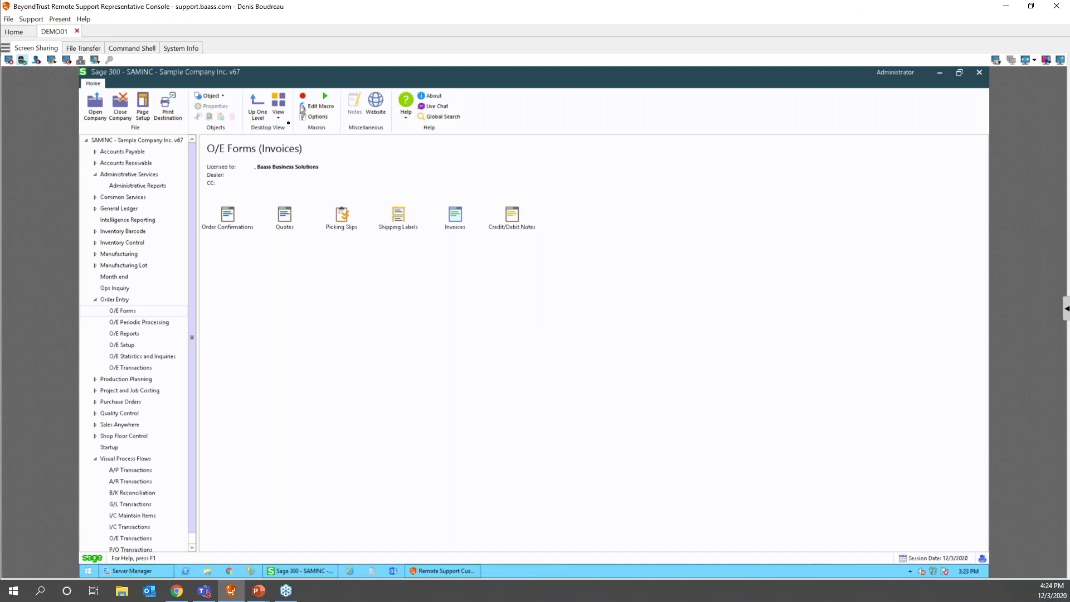
click(278, 114)
click(295, 162)
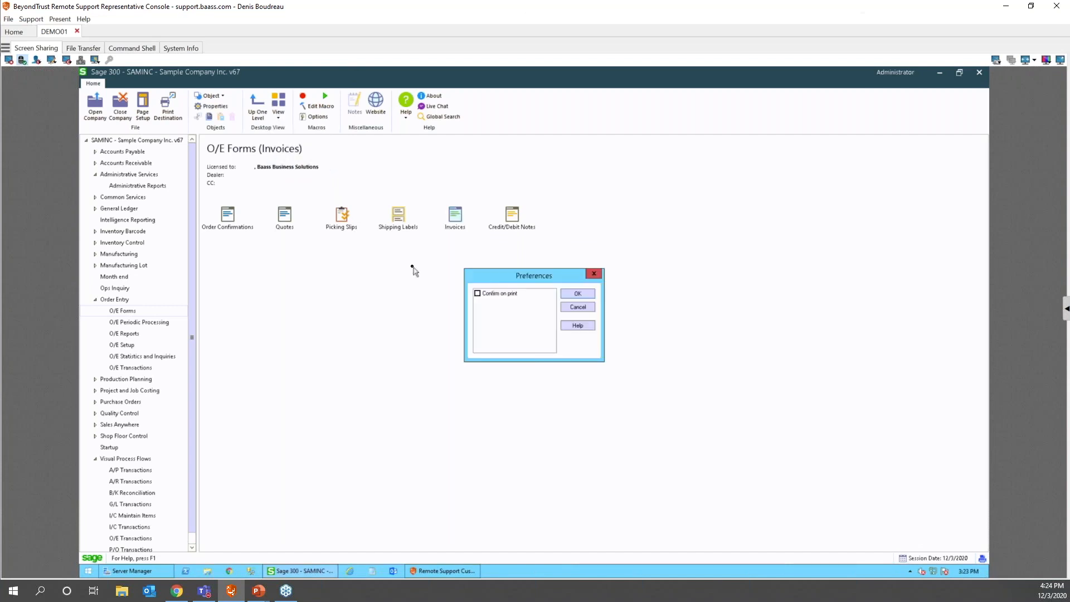
click(477, 293)
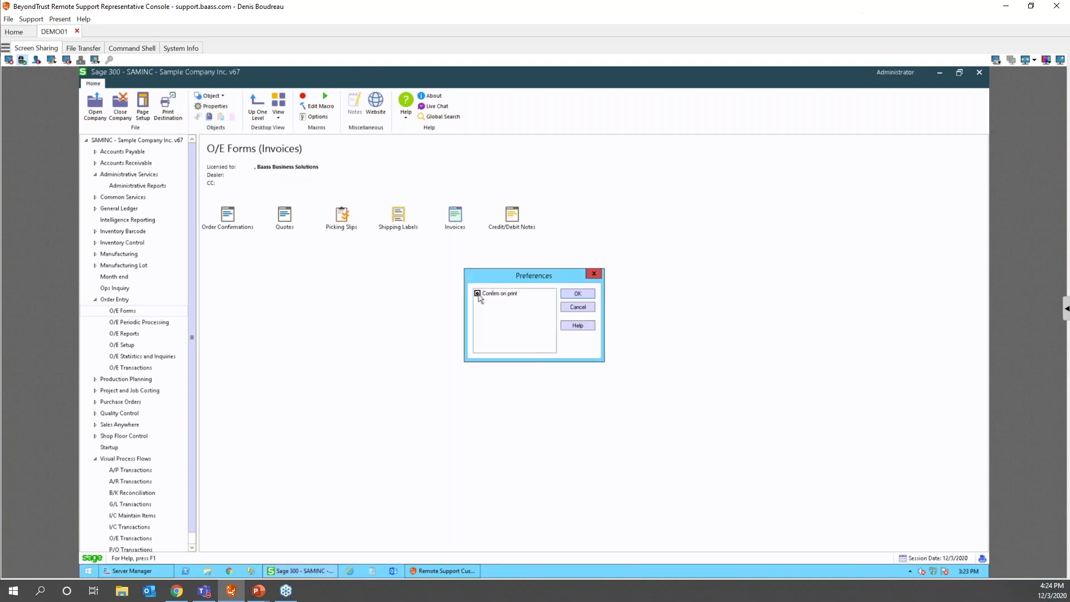
click(574, 294)
- Reopen the Invoices form and set From and To Invoice to the first invoice
click(457, 217)
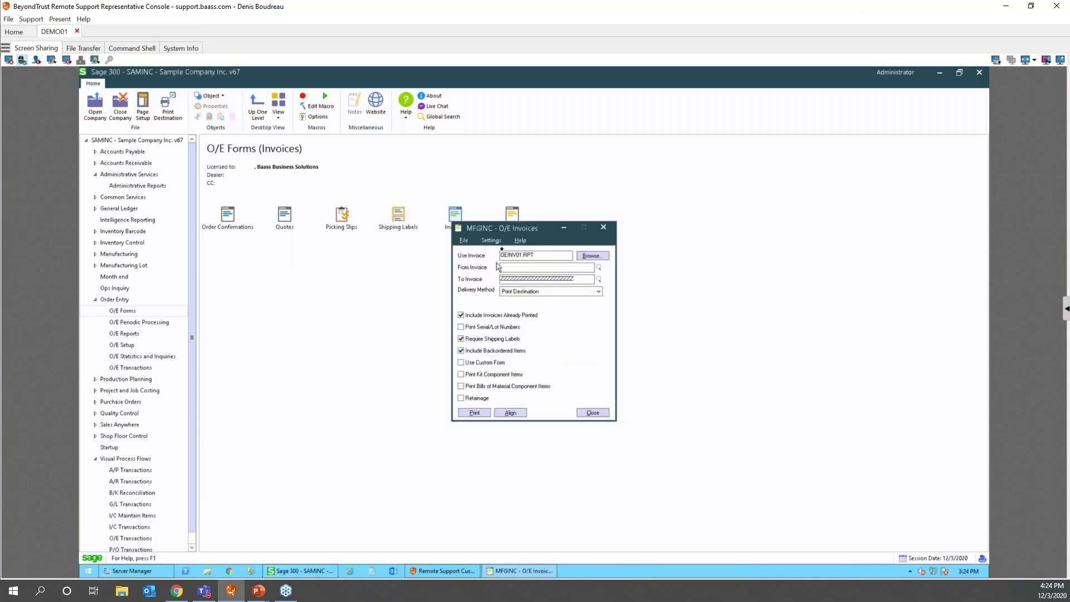
click(599, 267)
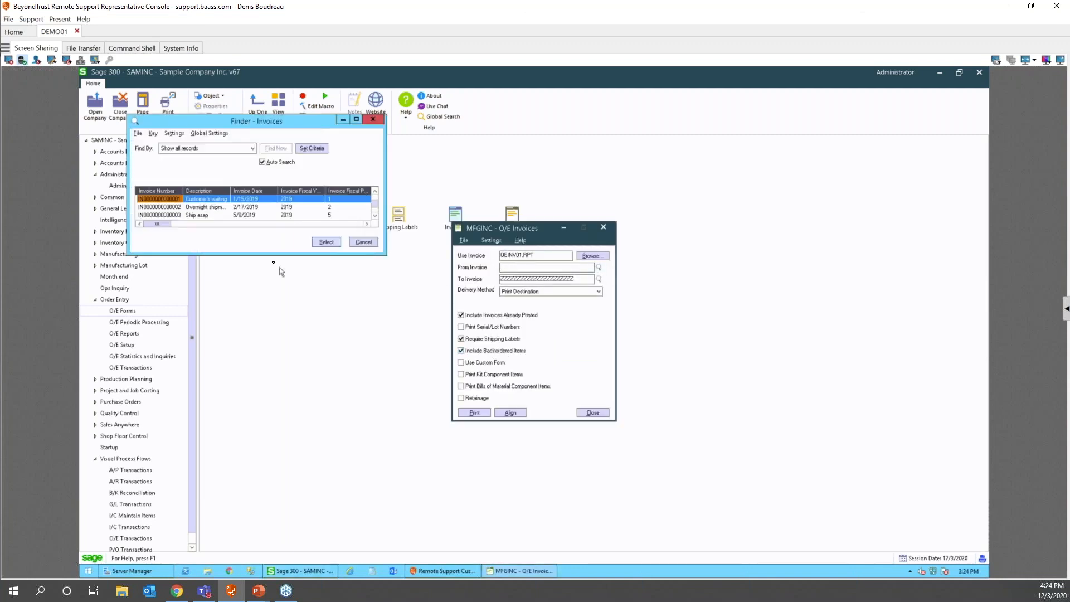
double_click(179, 202)
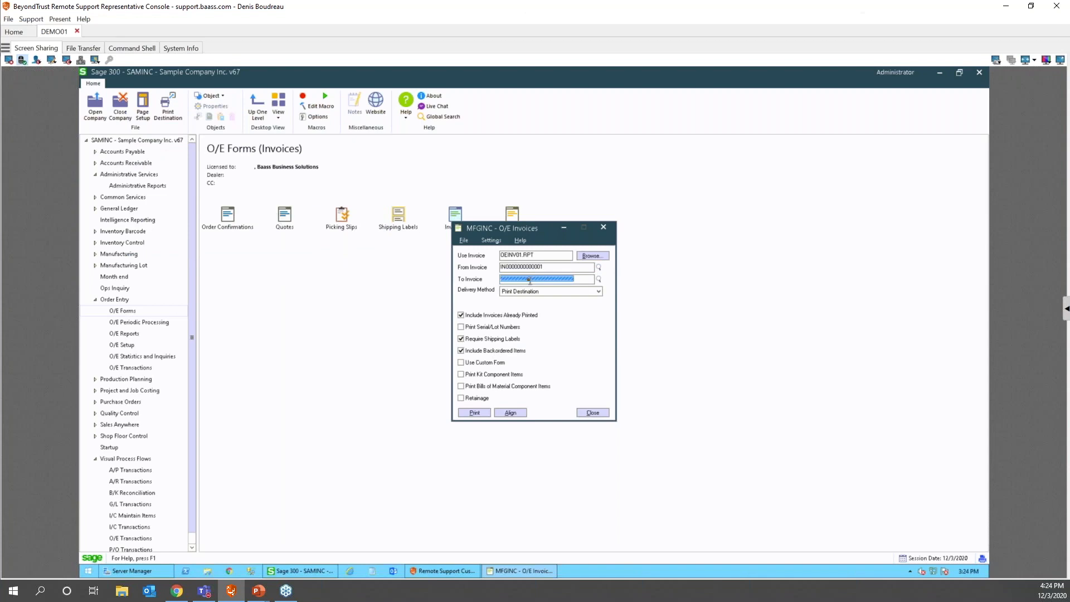
drag(549, 269, 402, 269)
key(ctrl+c)
key(Tab)
key(ctrl+v)
- Print the invoice with confirmation, then dismiss the Windows Print dialog
click(470, 413)
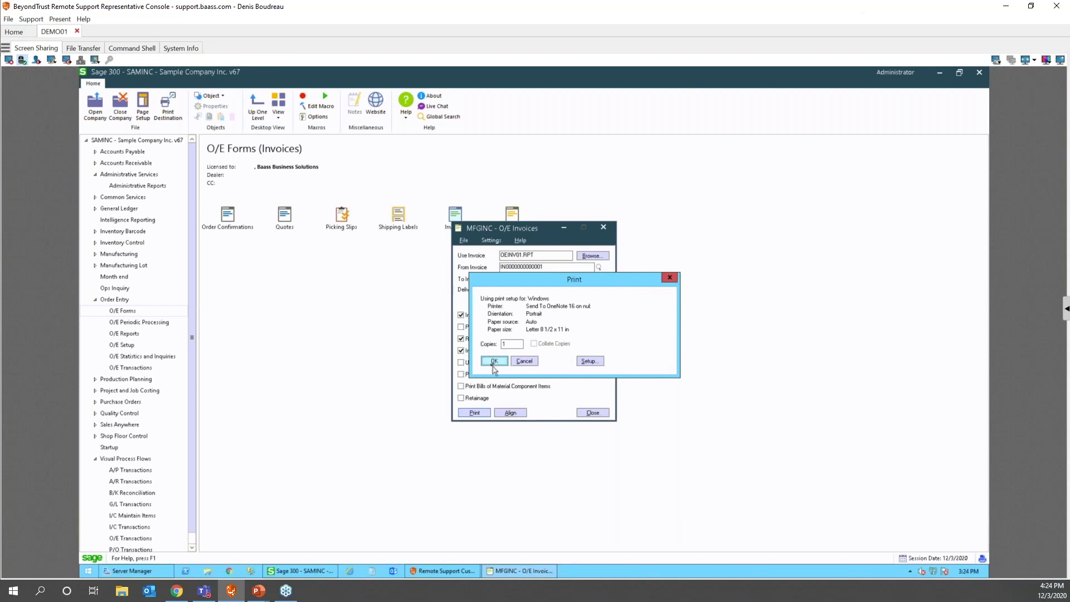
click(525, 361)
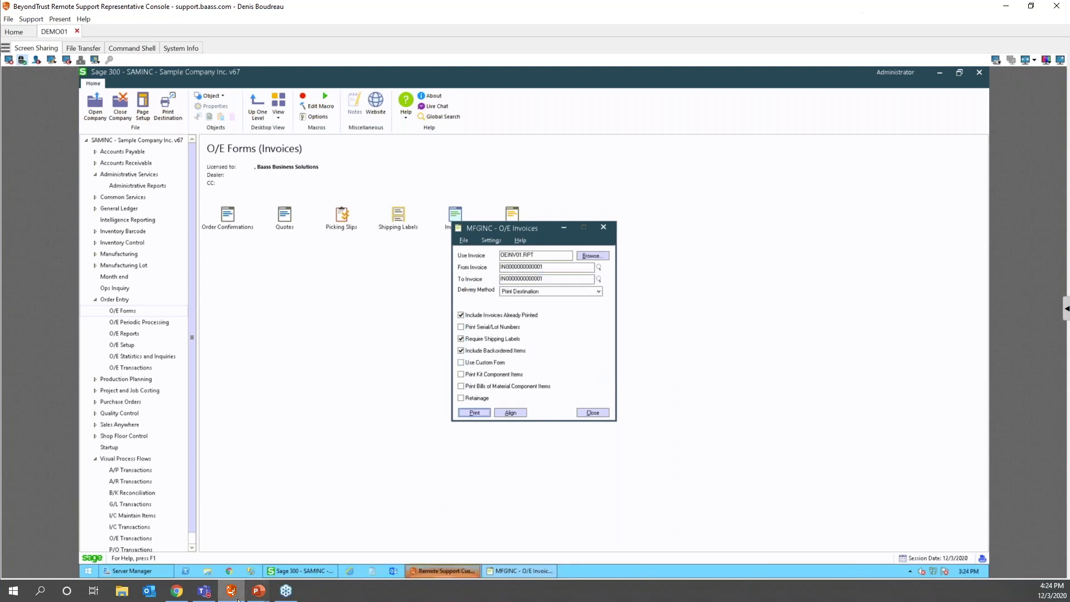
mouse_move(261, 596)
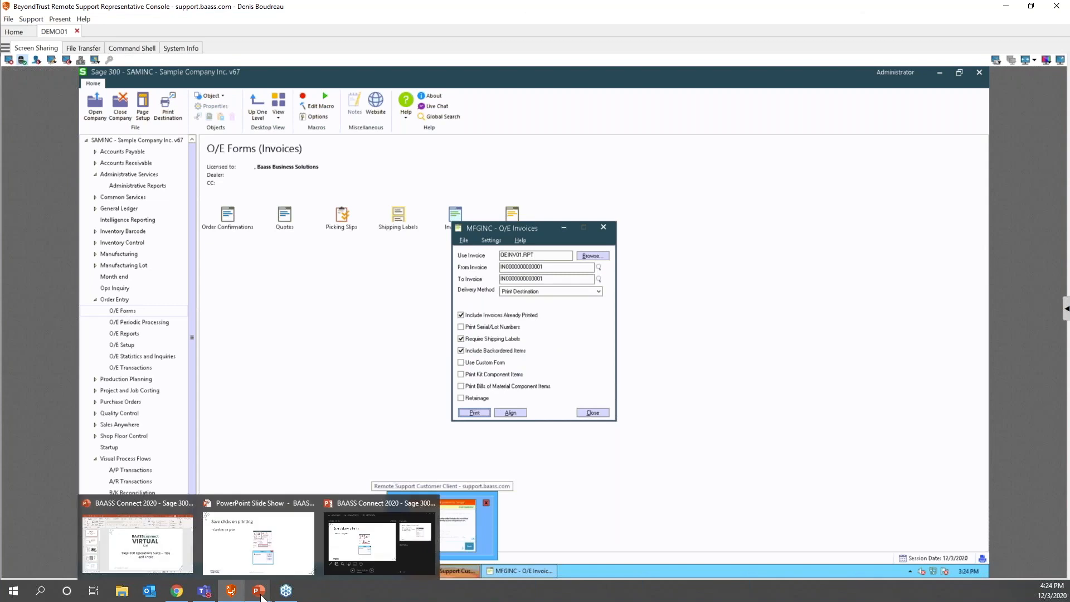
- Advance PowerPoint to the 'Retain preferences on a screen' slide and restore the console full screen
click(254, 591)
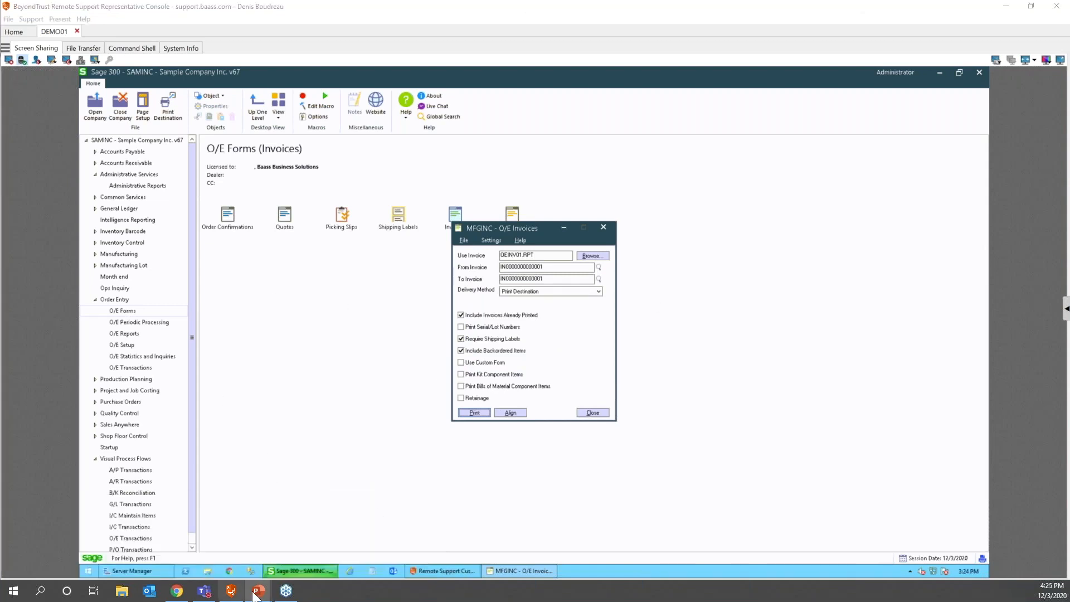
drag(653, 4, 1067, 345)
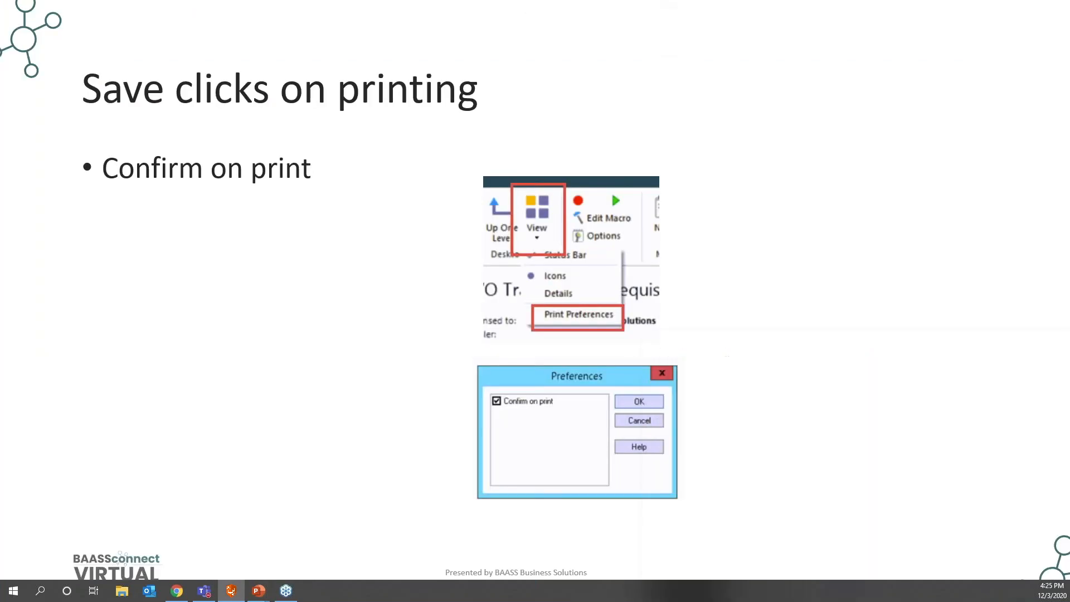
click(778, 306)
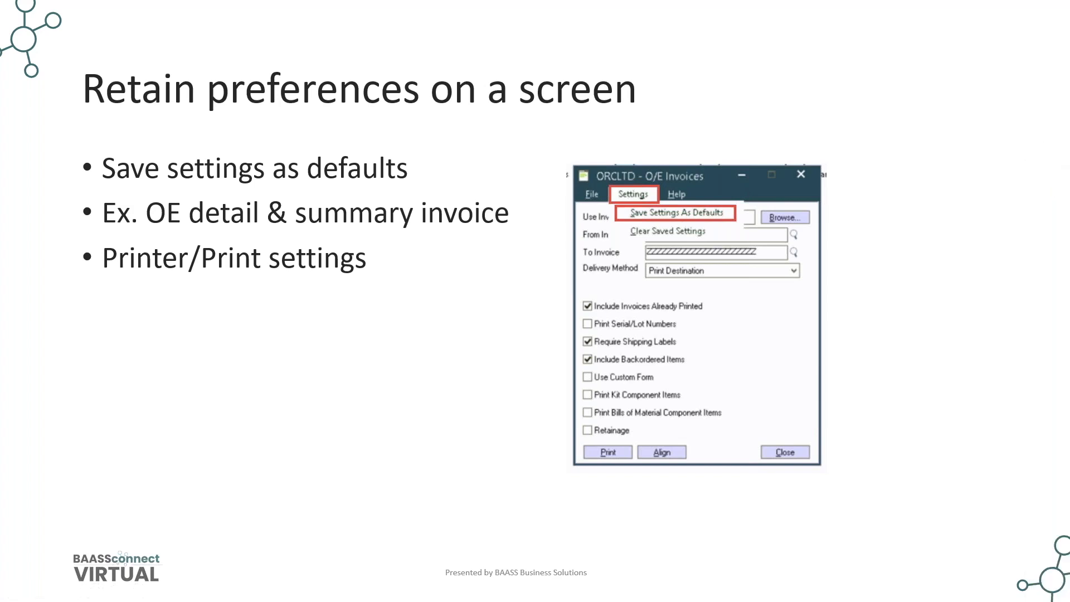
drag(1069, 120, 618, 0)
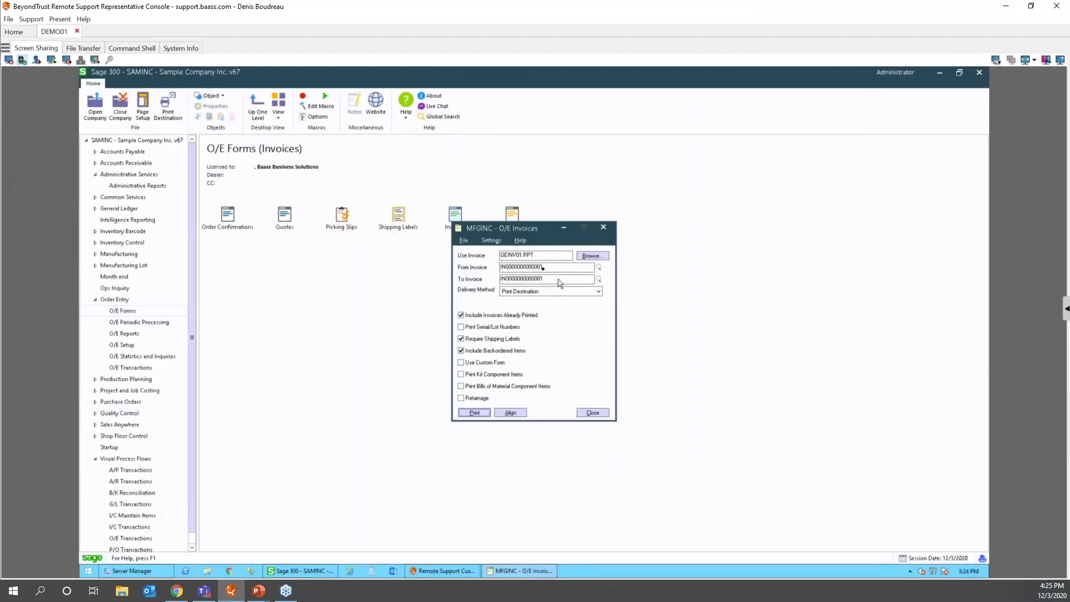
- Close and reopen the Invoices form, then review the Print Destination settings
click(592, 413)
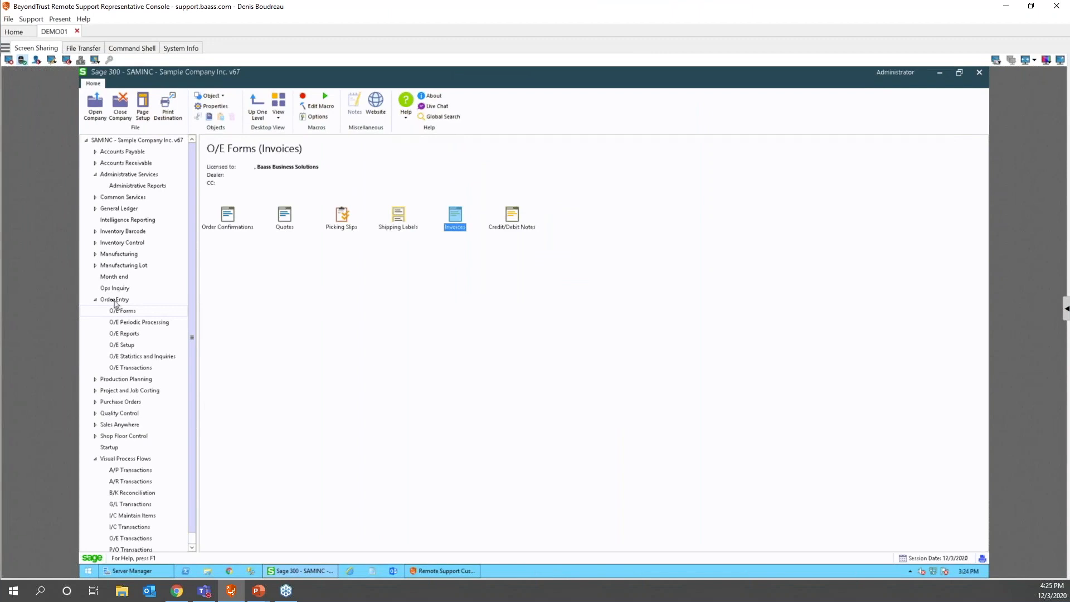
double_click(458, 217)
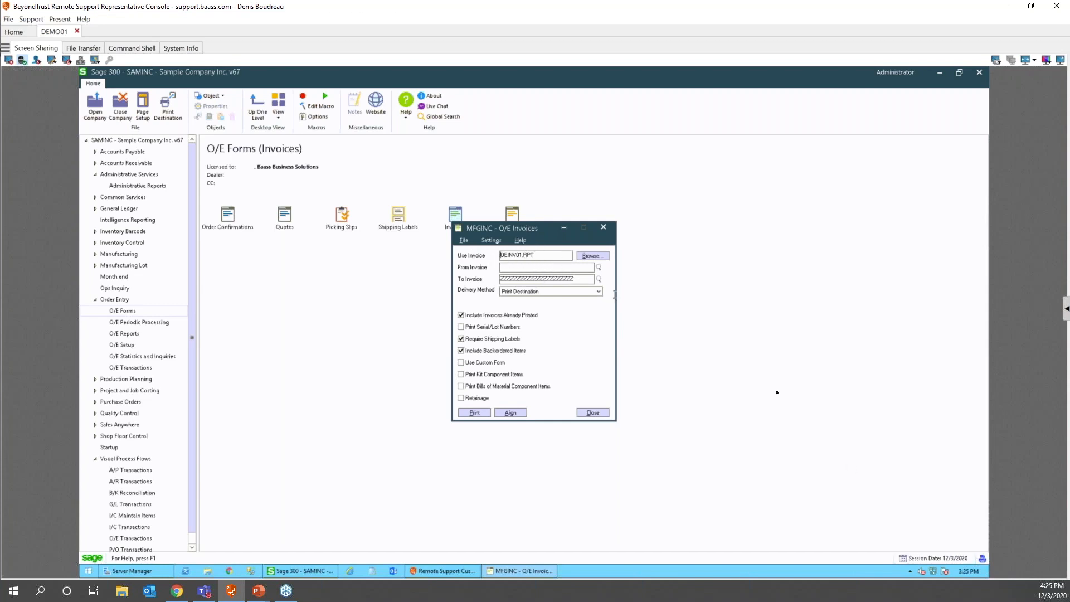
click(982, 557)
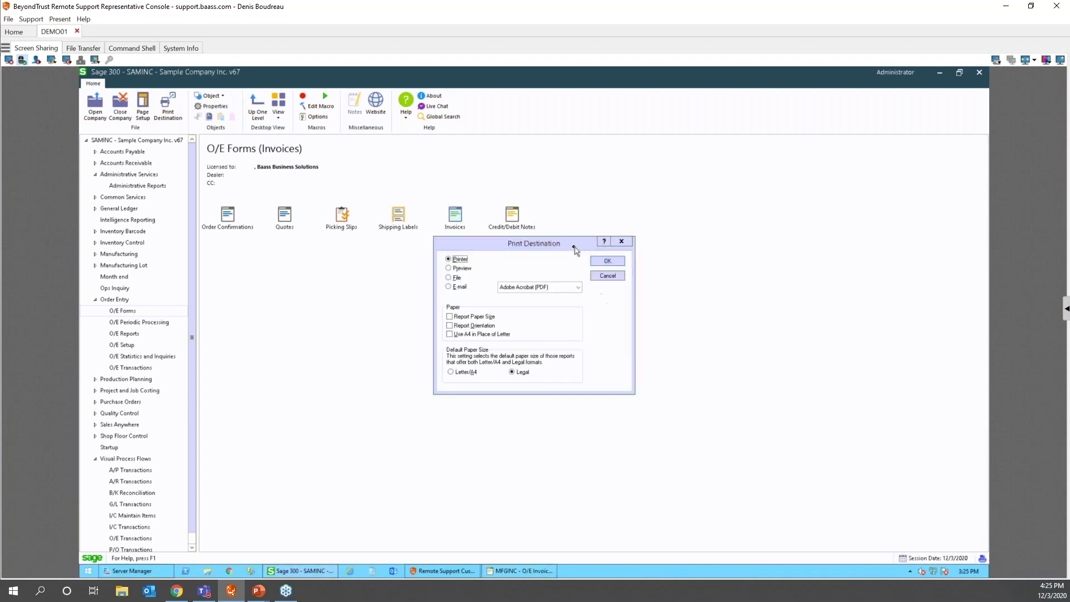
click(448, 268)
click(619, 260)
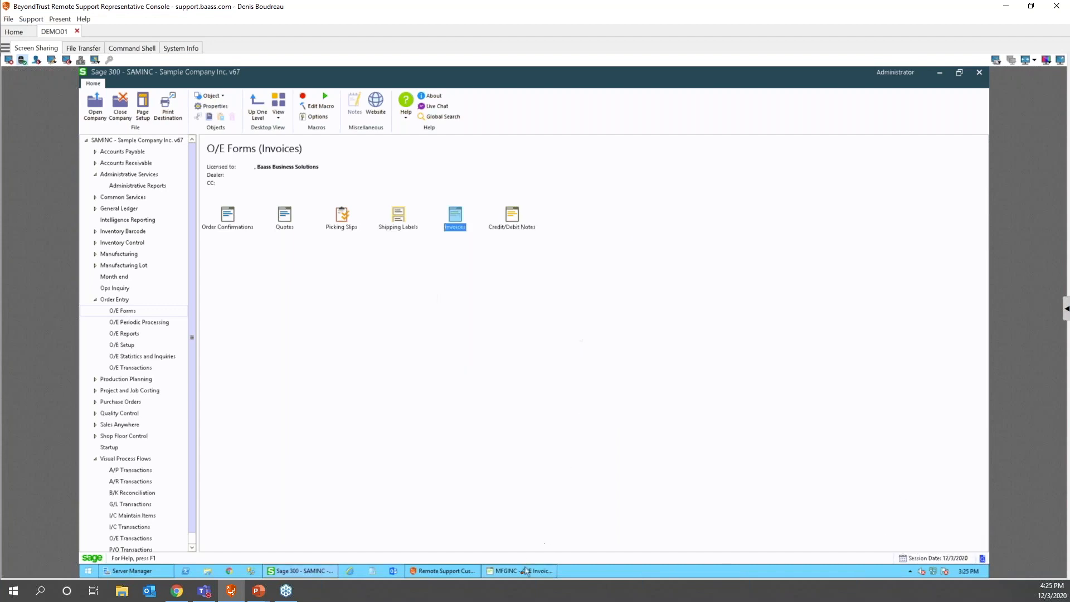
- Browse for a report file, cancel to keep OEINV01.RPT, and close O/E Invoices
click(523, 571)
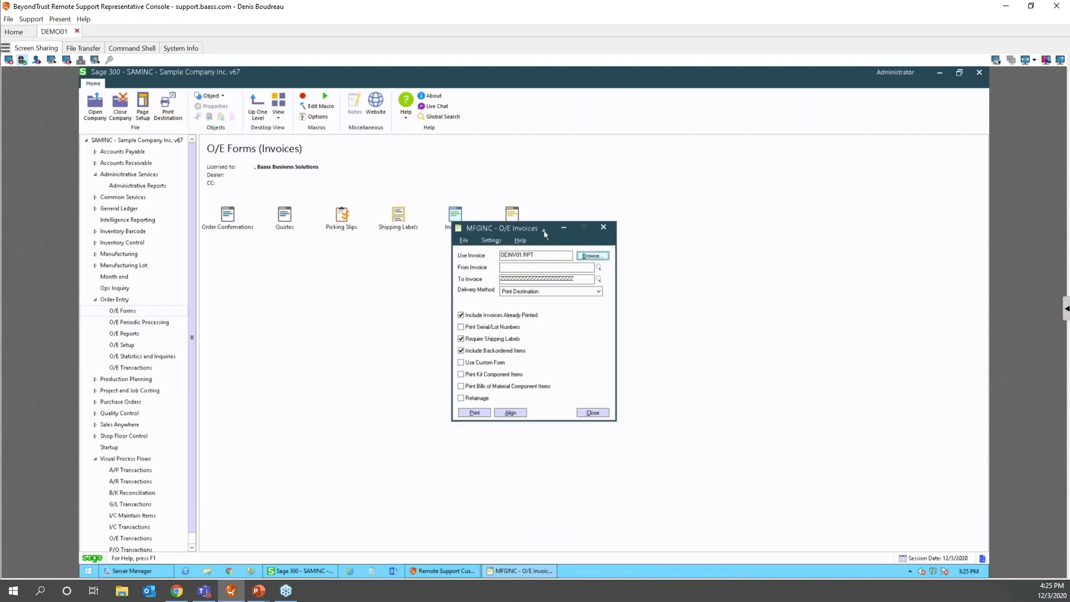
click(591, 255)
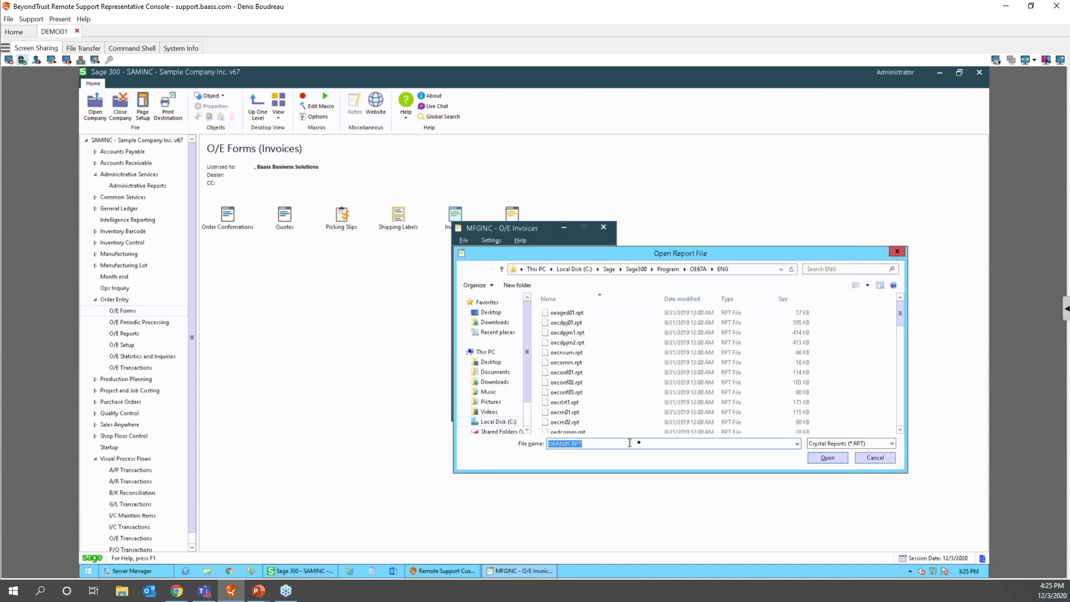
click(876, 458)
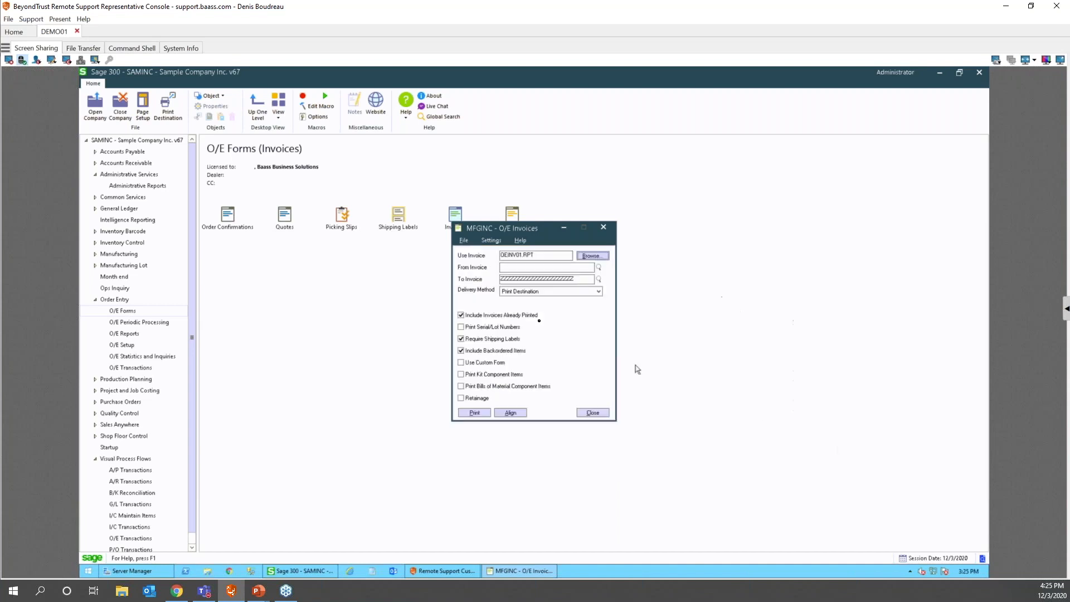
click(592, 412)
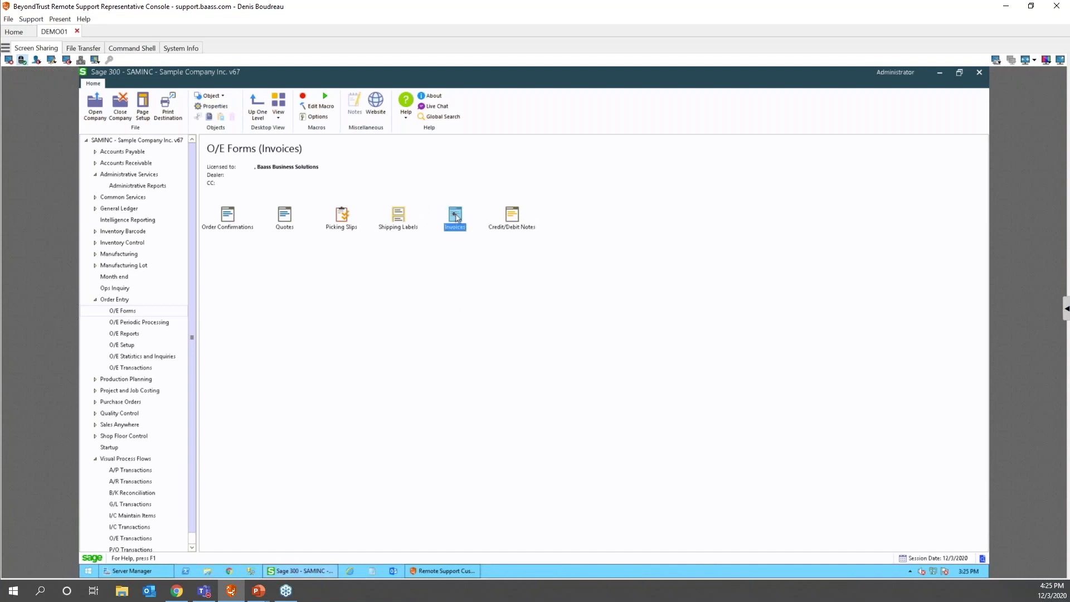
- Copy the Invoices icon and paste a second copy into the O/E Forms folder
right_click(455, 215)
click(478, 255)
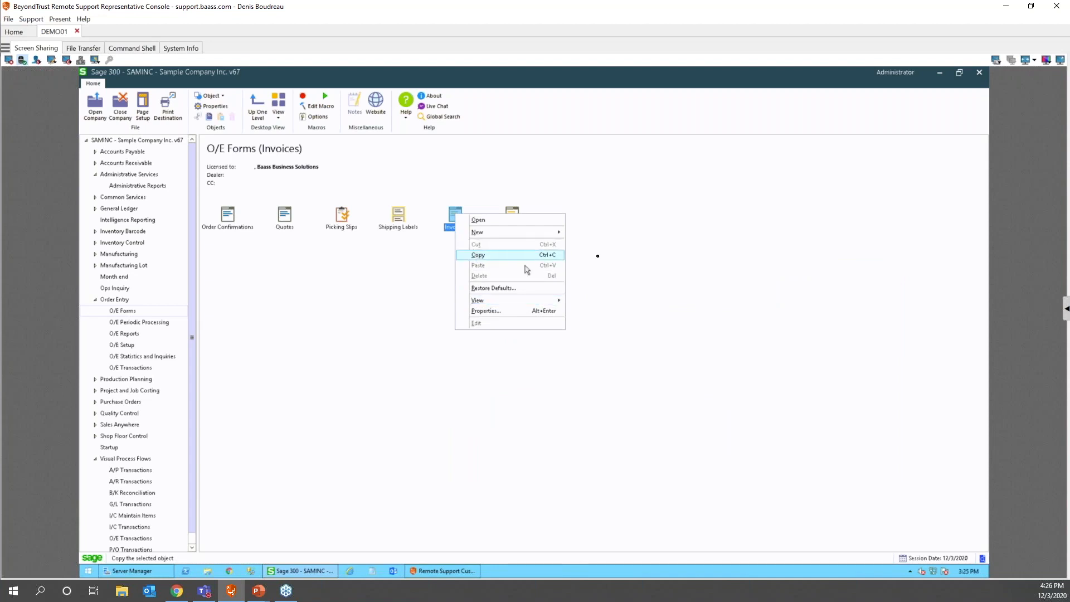
right_click(659, 210)
click(682, 227)
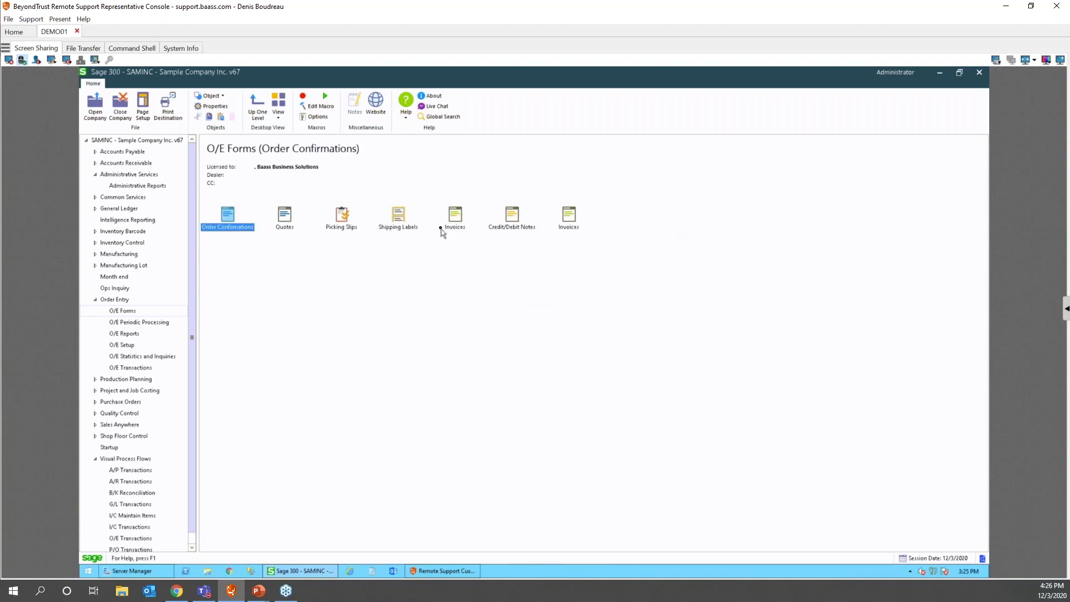
- Retitle one Invoices icon to 'Invoices - Summary' through its Properties
click(460, 230)
right_click(460, 231)
click(482, 316)
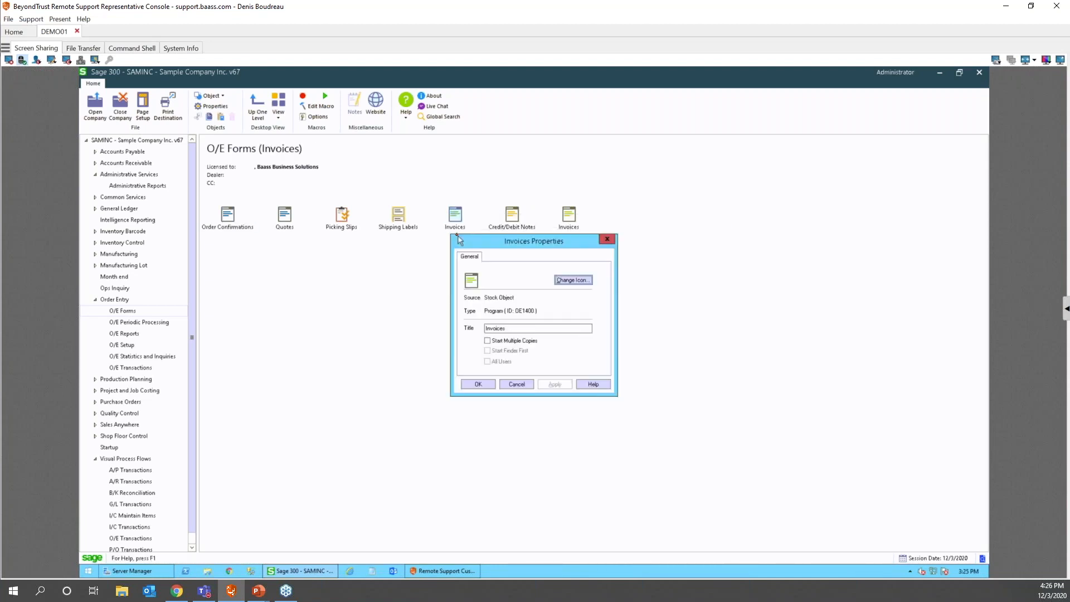
click(519, 328)
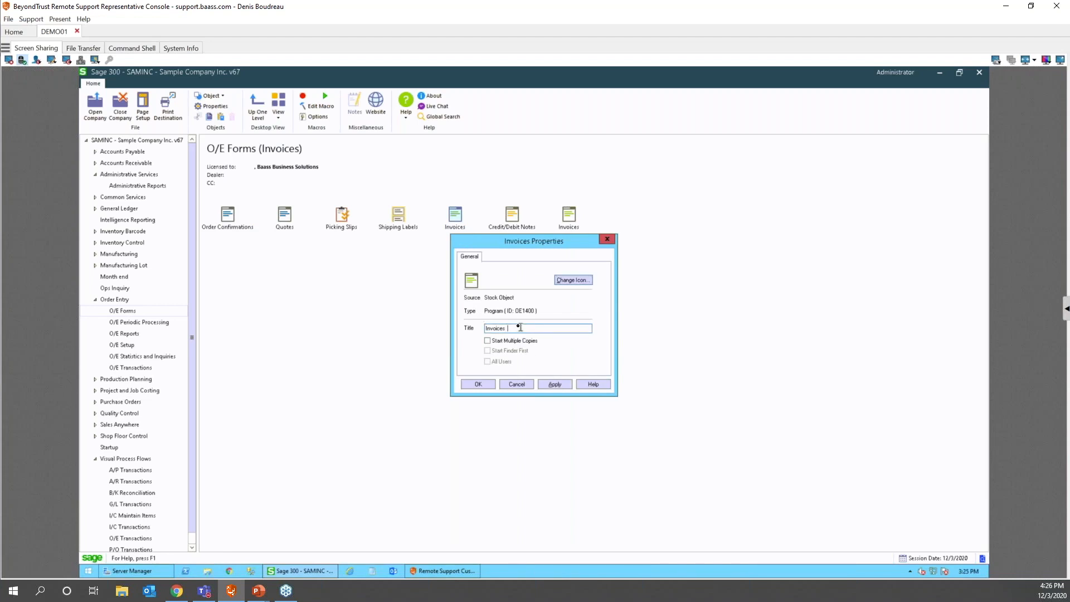
text(- Summary)
click(477, 383)
- Retitle the other Invoices icon to 'Invoices - Detail' through its Properties
click(569, 214)
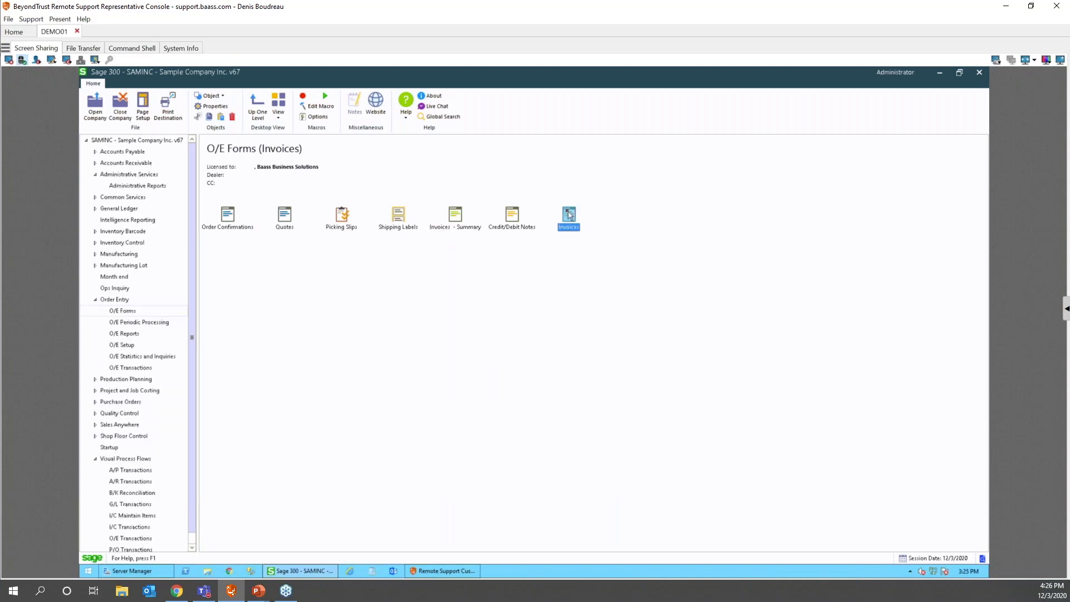
right_click(568, 214)
click(598, 308)
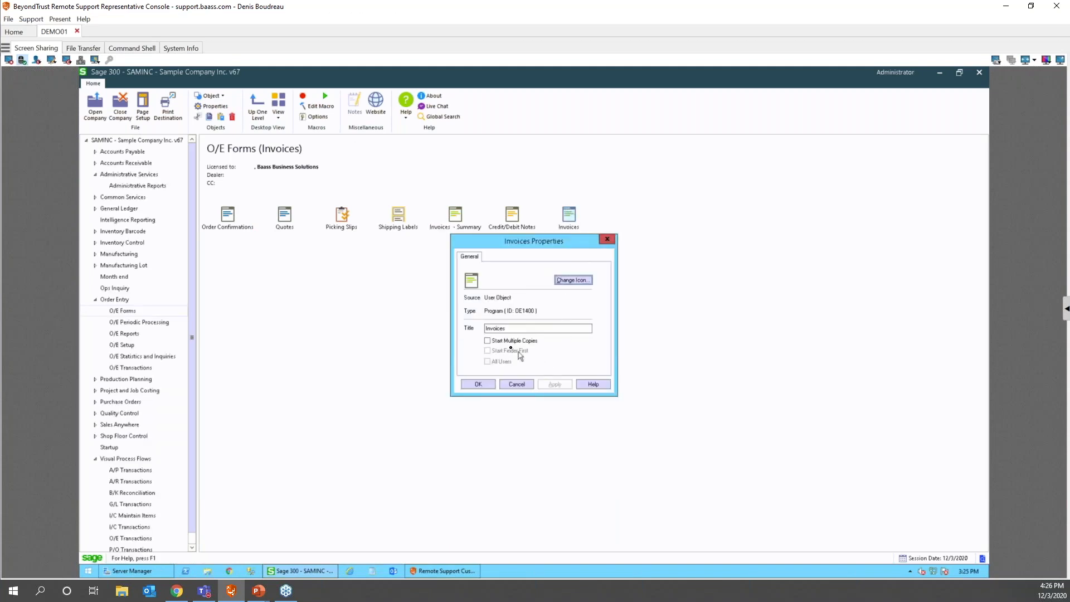
click(527, 328)
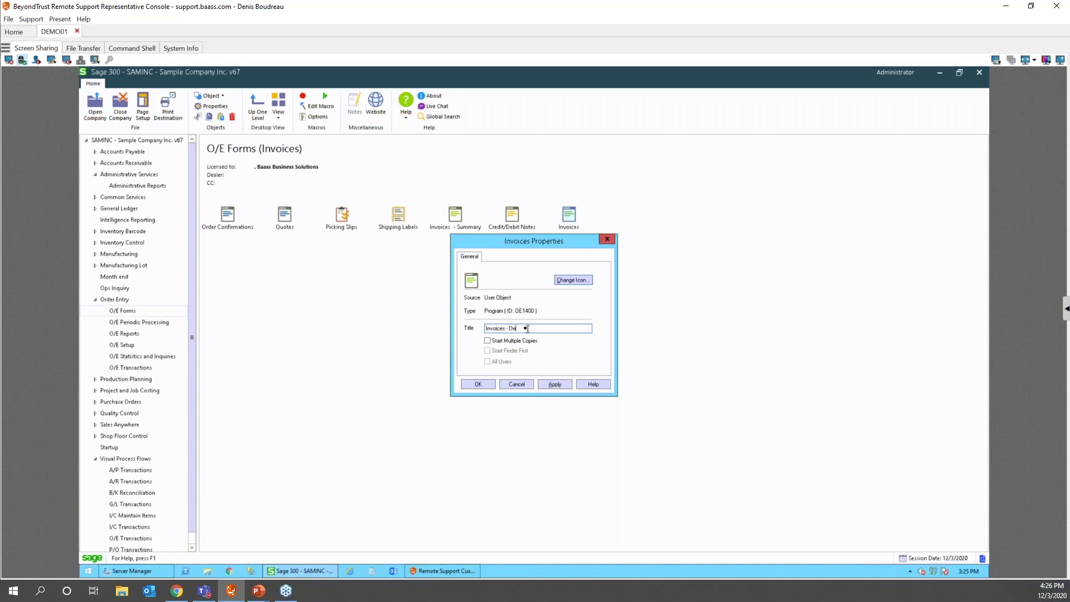
text(- Detail)
click(557, 384)
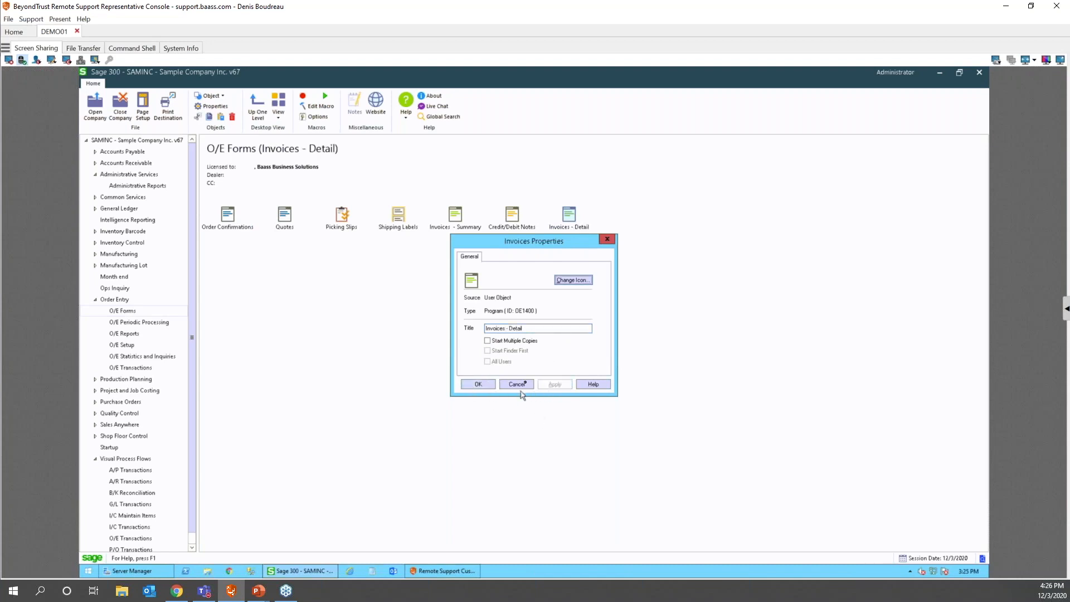
click(478, 384)
- Open the Invoices - Summary form and browse for its report file
click(454, 214)
right_click(453, 212)
click(477, 218)
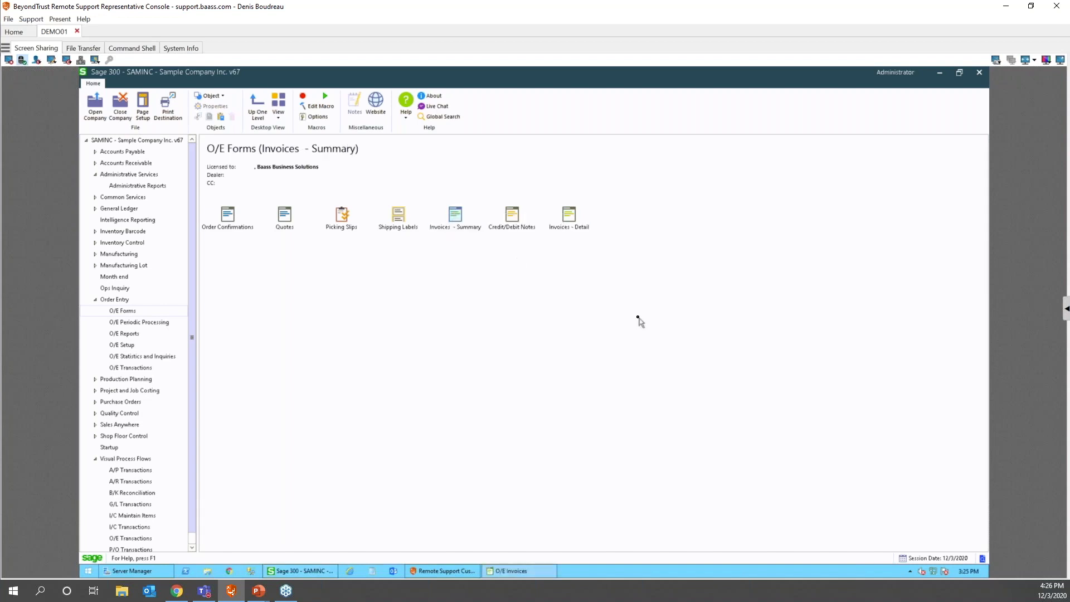
click(590, 256)
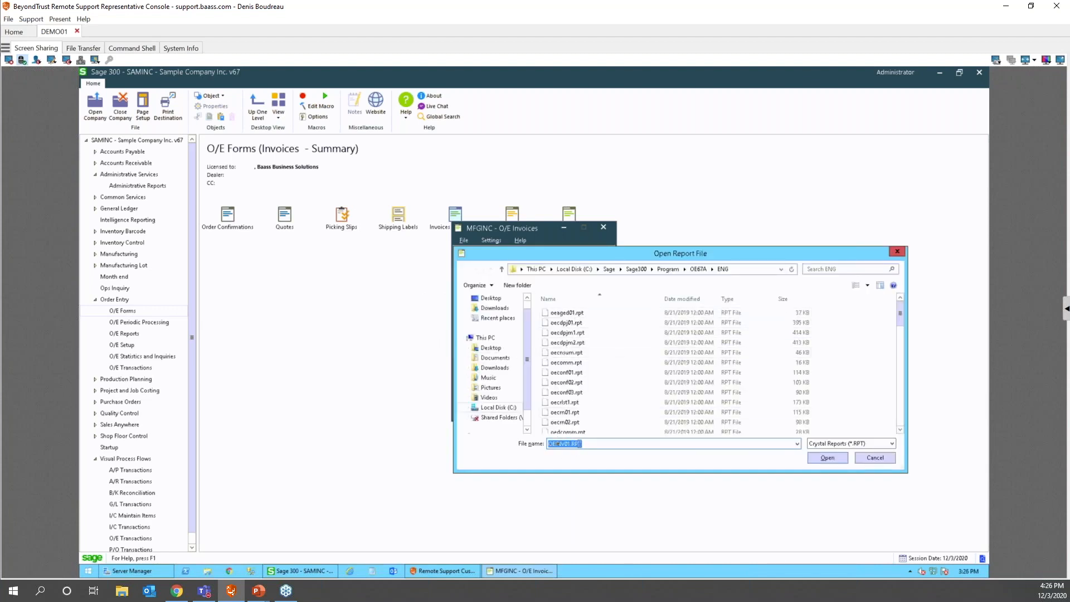
- Accept the report file and set Print Setup to the specific printer Send To OneNote 2013
click(826, 457)
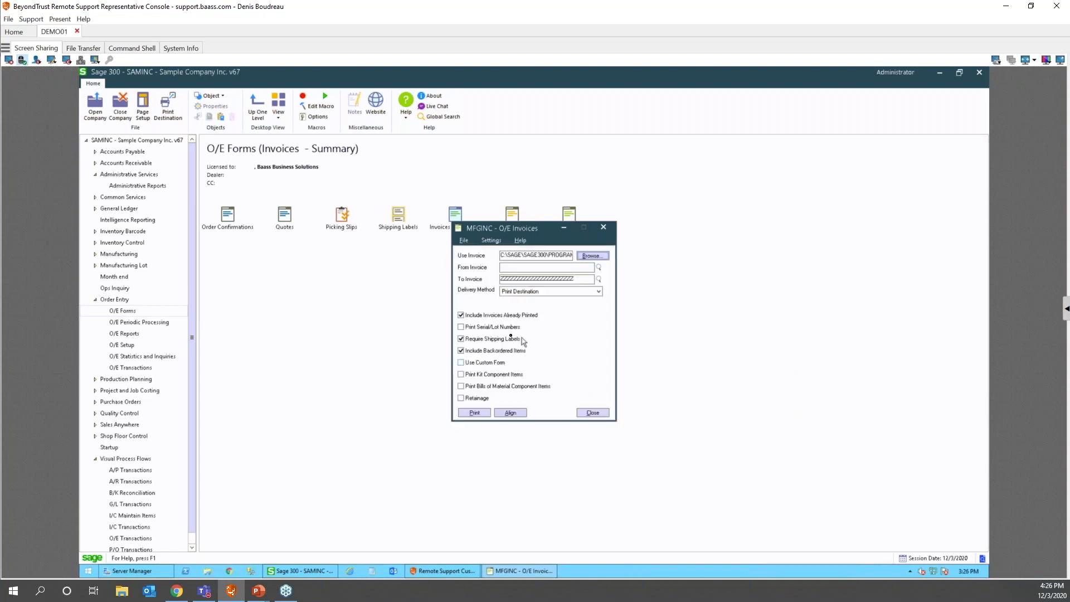
click(490, 241)
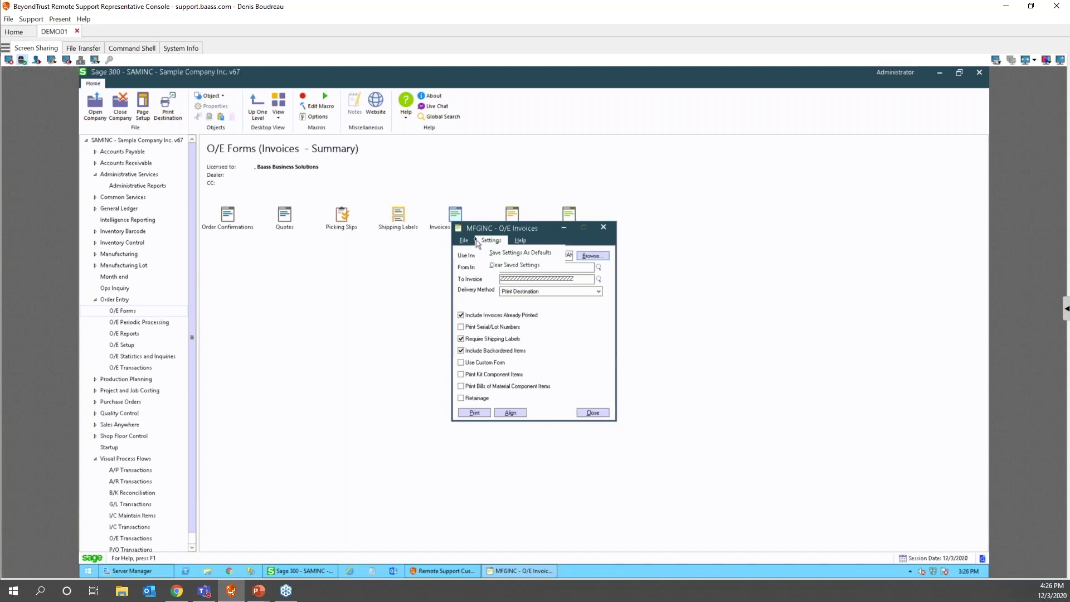
mouse_move(462, 245)
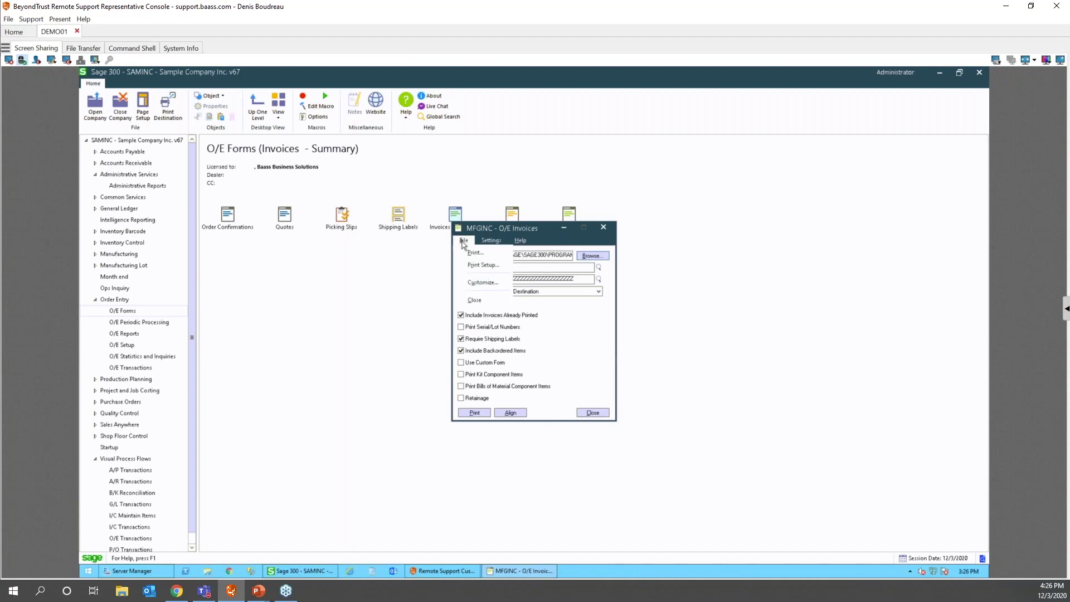
click(478, 265)
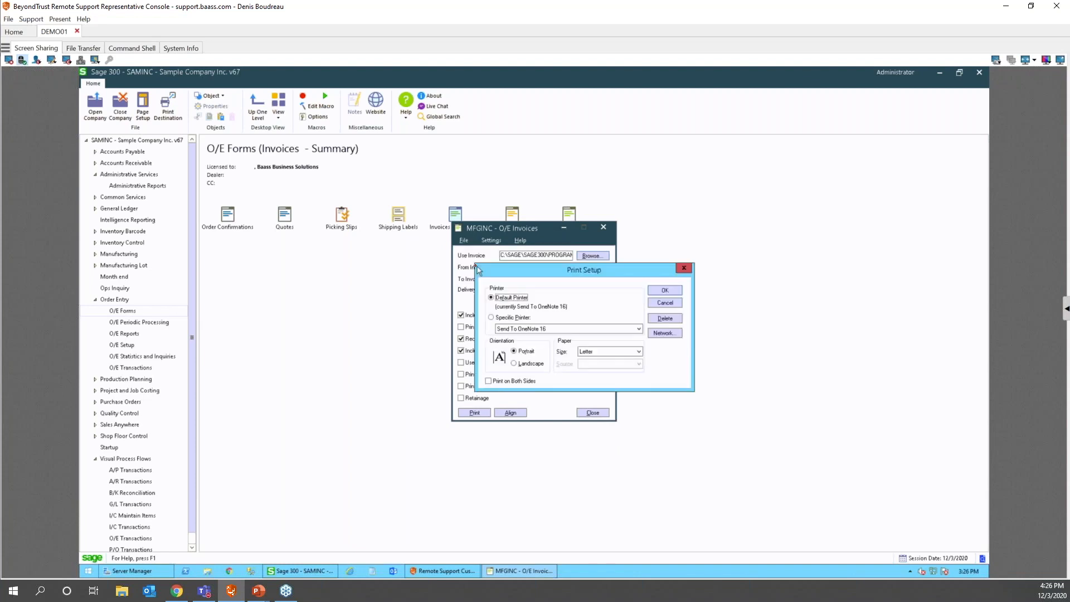
click(491, 317)
click(627, 329)
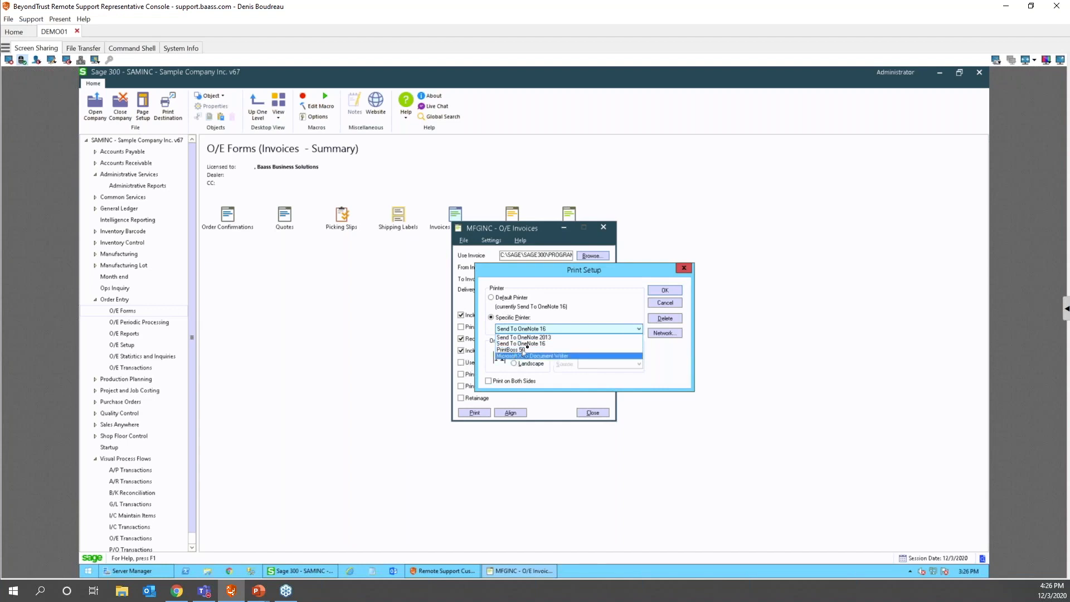
click(551, 337)
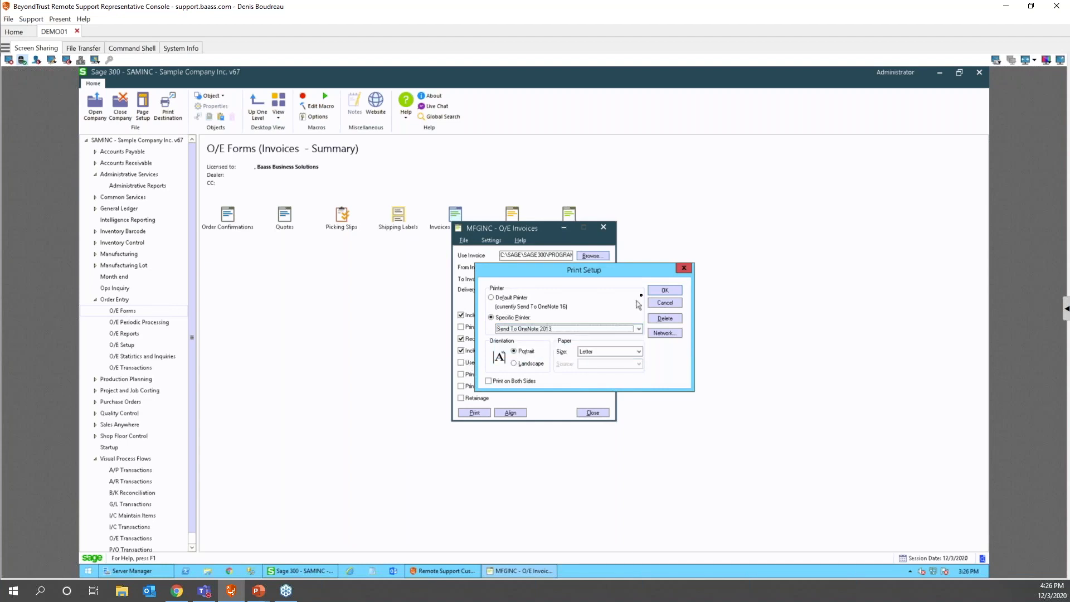
click(664, 291)
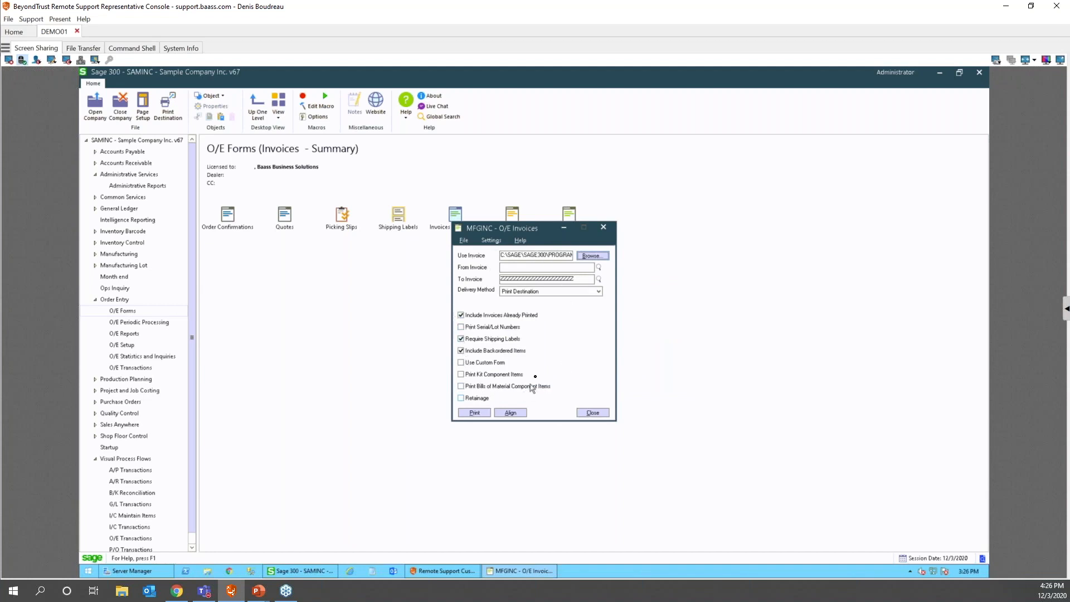
- Save the Invoices - Summary settings as defaults and close the form
click(491, 240)
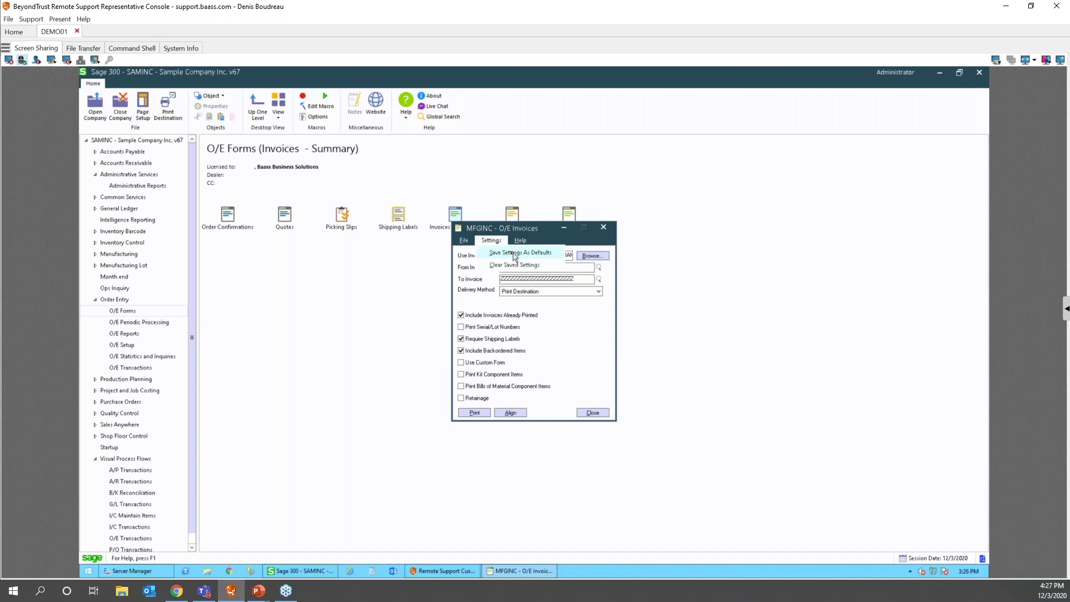
click(513, 254)
click(582, 413)
- Reopen Invoices - Summary, verify Print Setup still shows Send To OneNote 2013, and close it
click(456, 216)
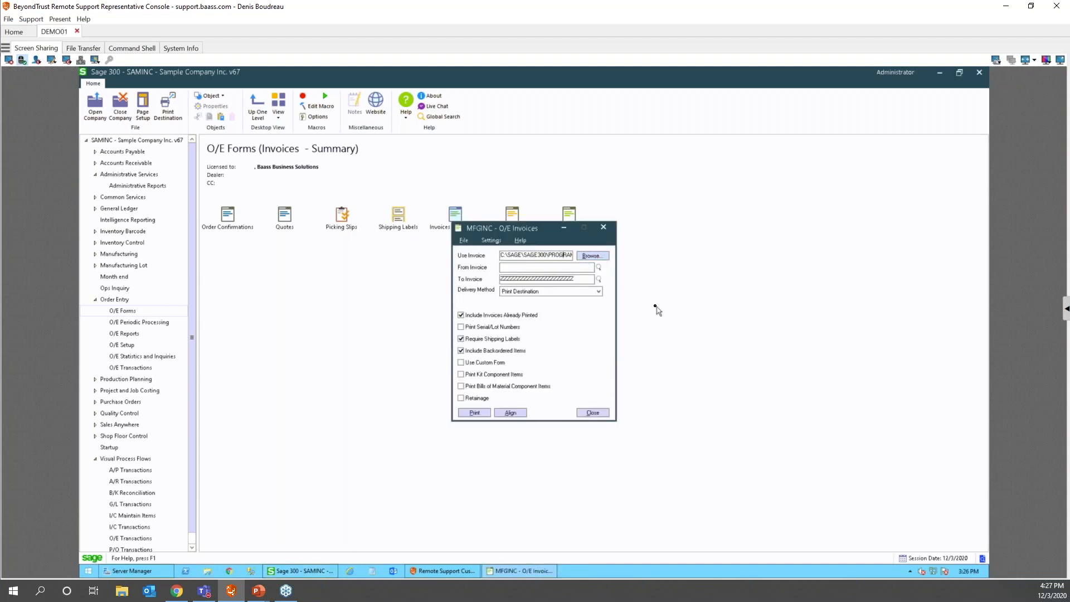
key(Right)
key(Right)
key(Right)
key(Right)
key(Right)
key(Right)
key(Right)
key(Right)
key(Right)
key(Right)
key(Right)
key(Right)
key(Right)
key(Right)
key(Right)
key(Right)
key(Right)
key(Right)
key(Right)
key(Right)
click(462, 240)
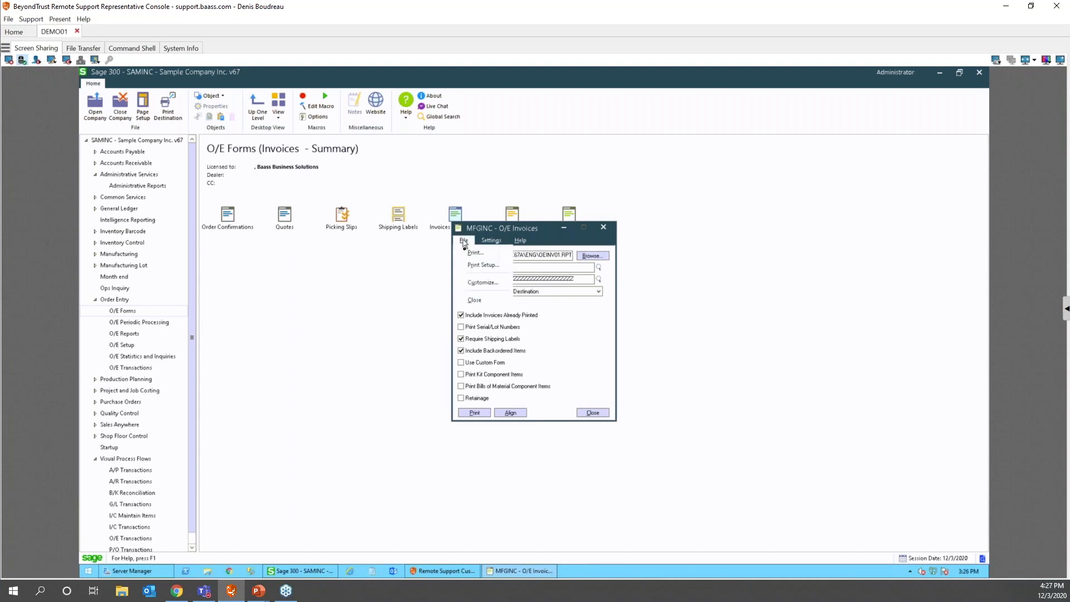
click(478, 266)
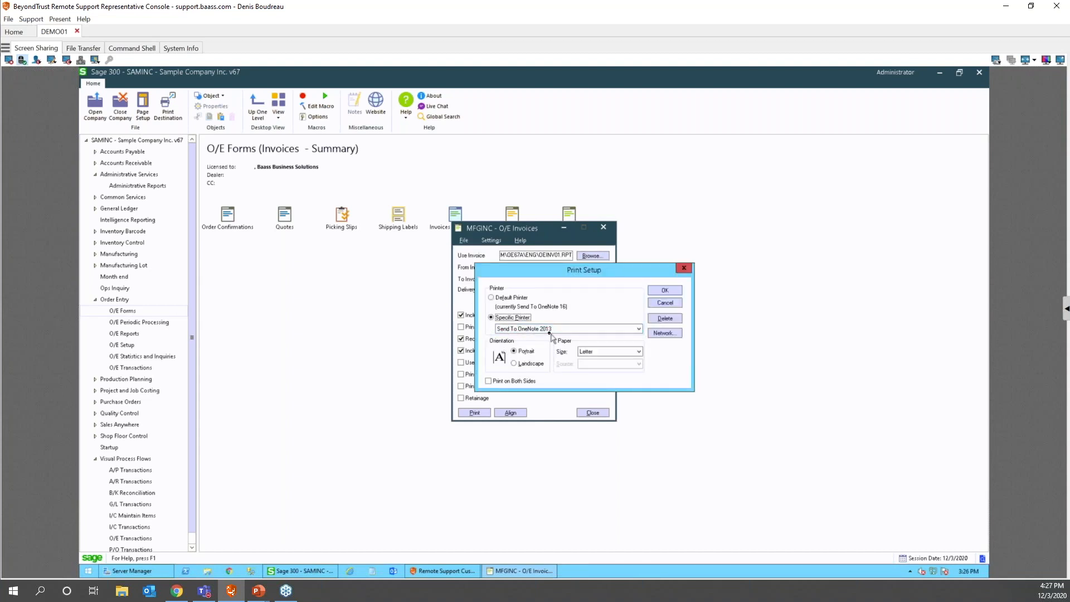
click(665, 302)
click(591, 412)
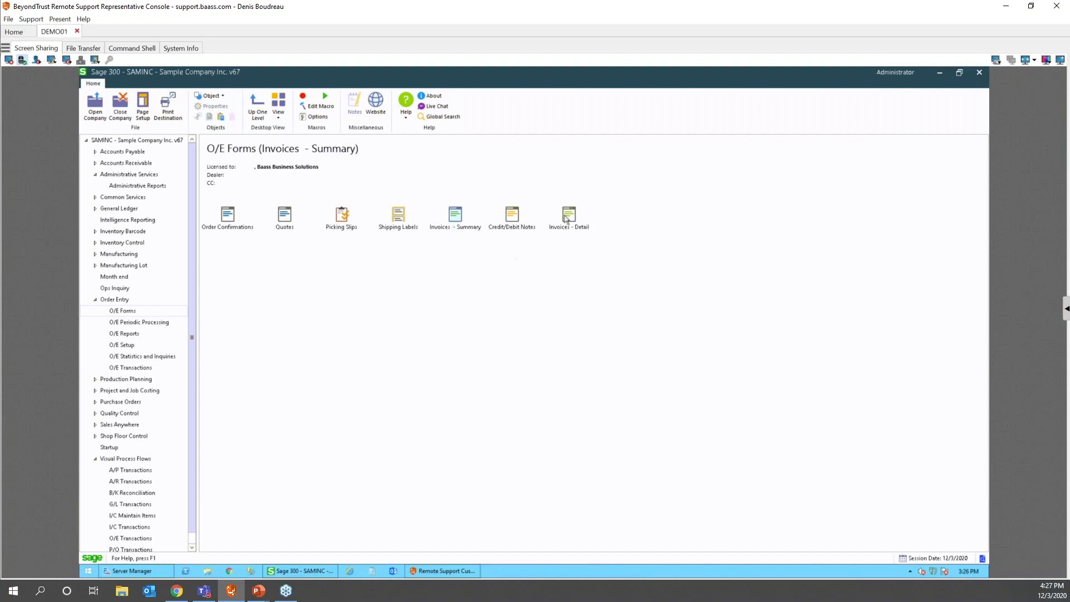
- Inspect the Invoices - Detail icon's properties and close them without changes
click(570, 215)
right_click(572, 214)
click(602, 310)
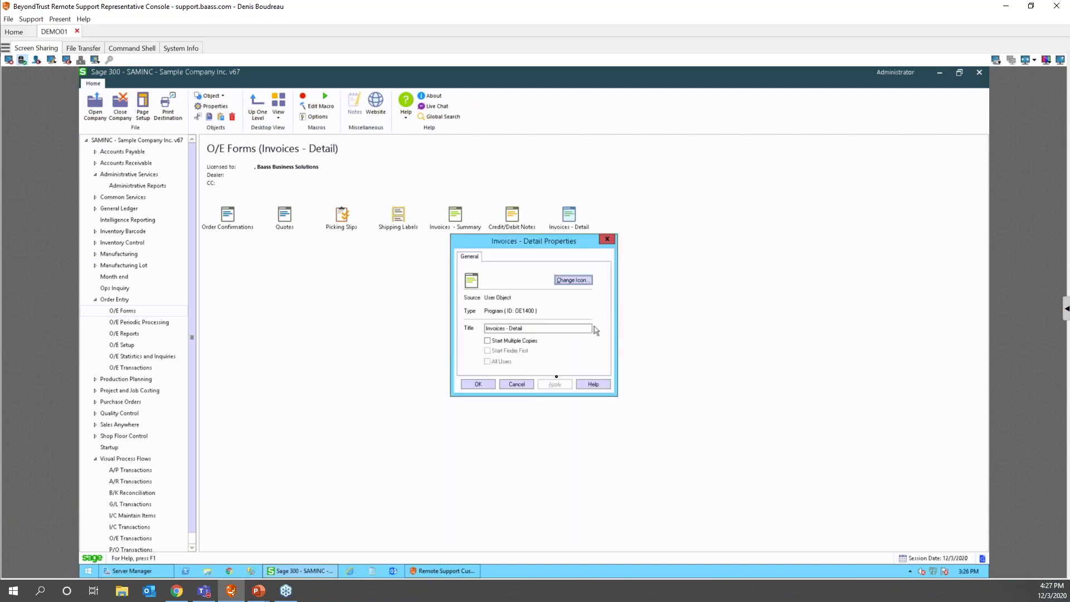
click(513, 387)
- Launch the Invoices - Detail form and confirm Print Setup with the Default Printer
double_click(568, 215)
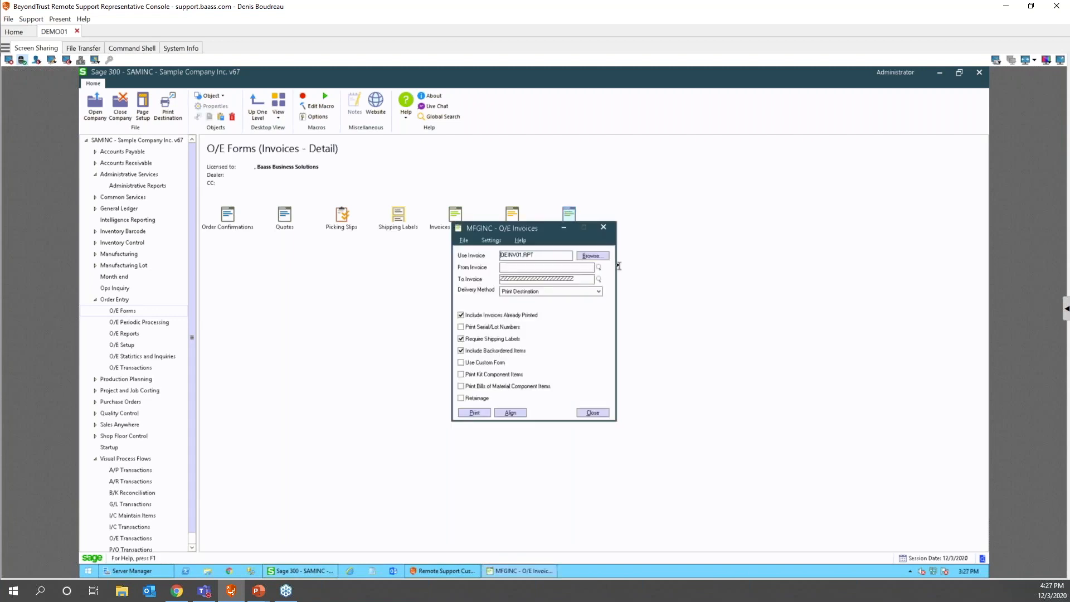
click(464, 240)
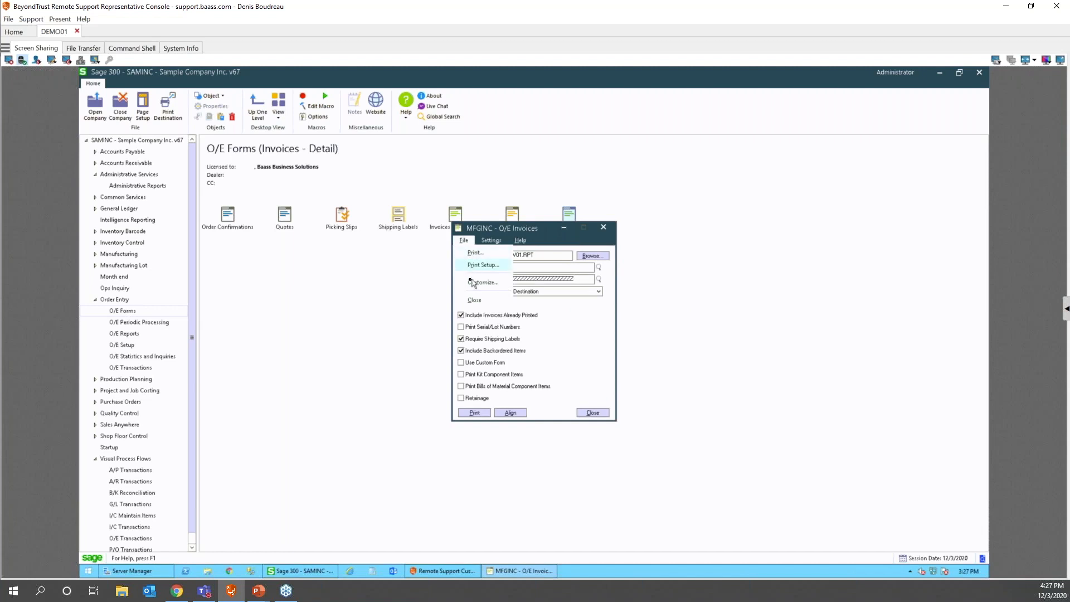
click(472, 265)
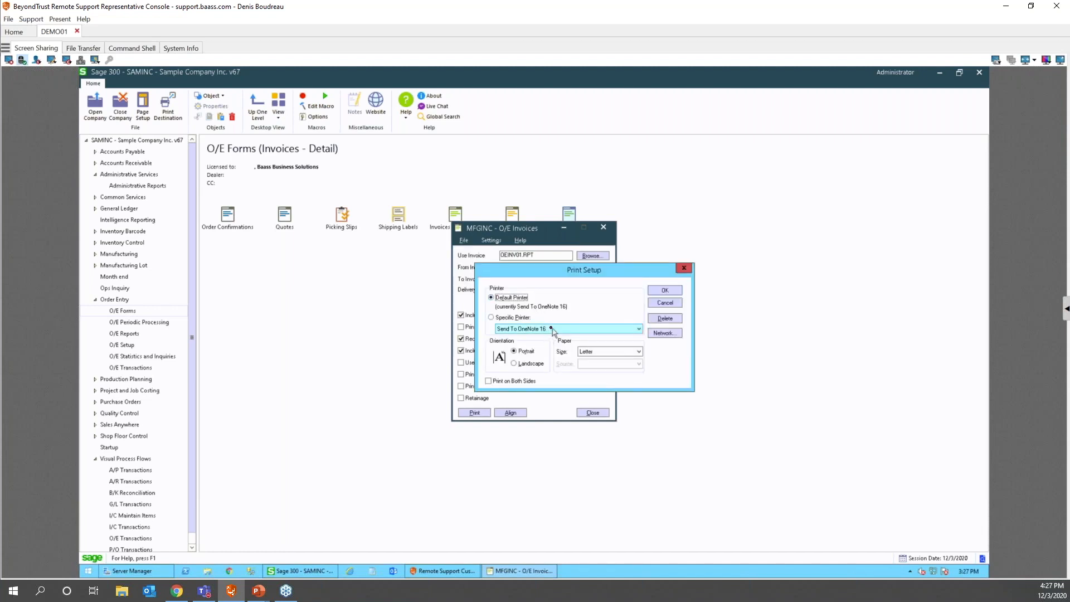
click(667, 292)
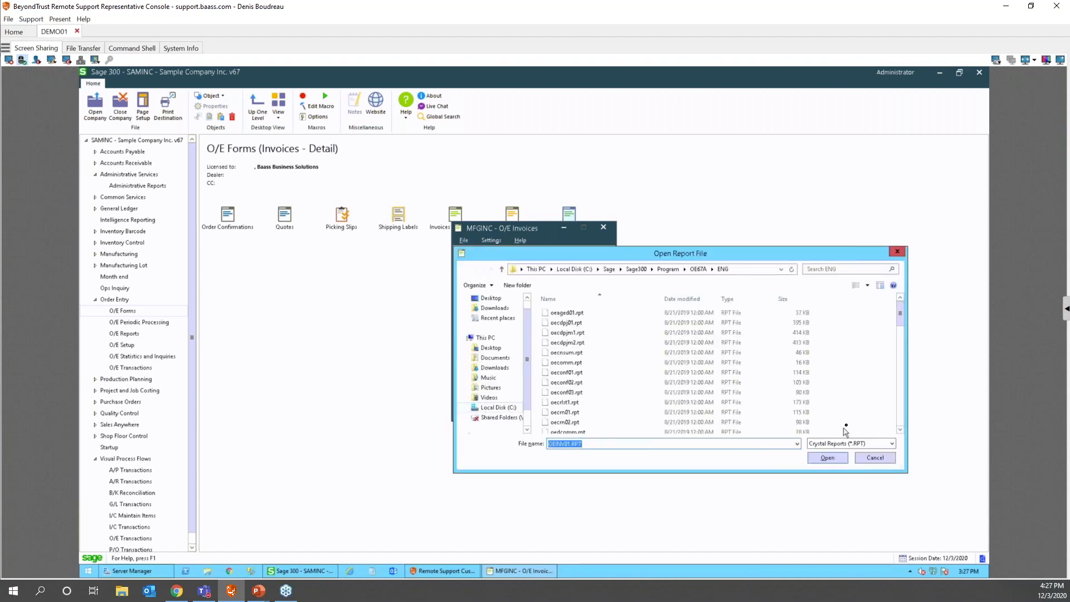
- Load an invoice report from the OE67A ENG folder into the Use Invoice field
click(566, 362)
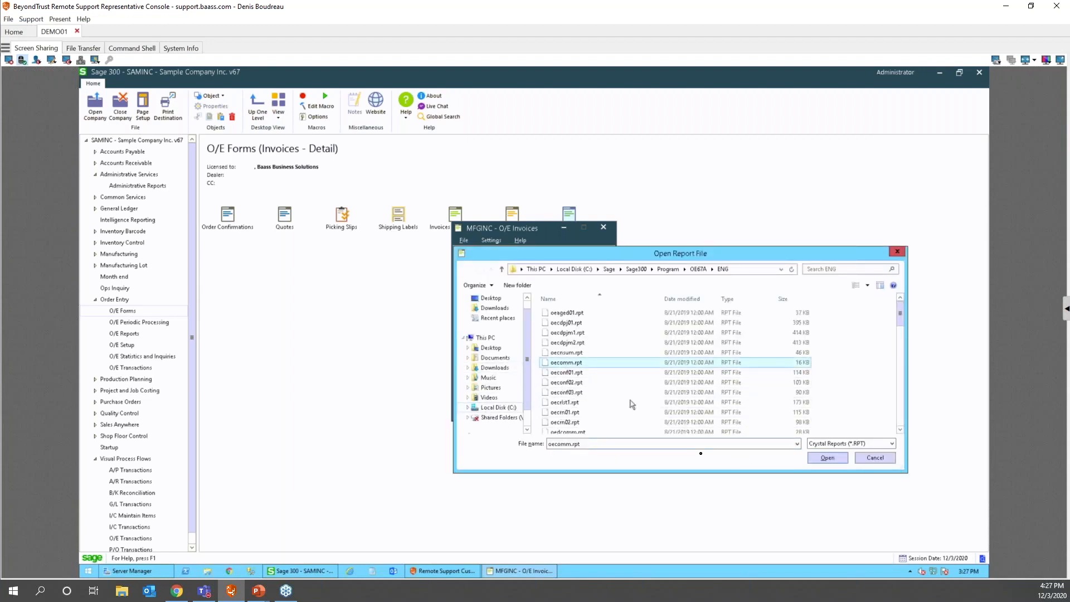
scroll(555, 409, down, 4)
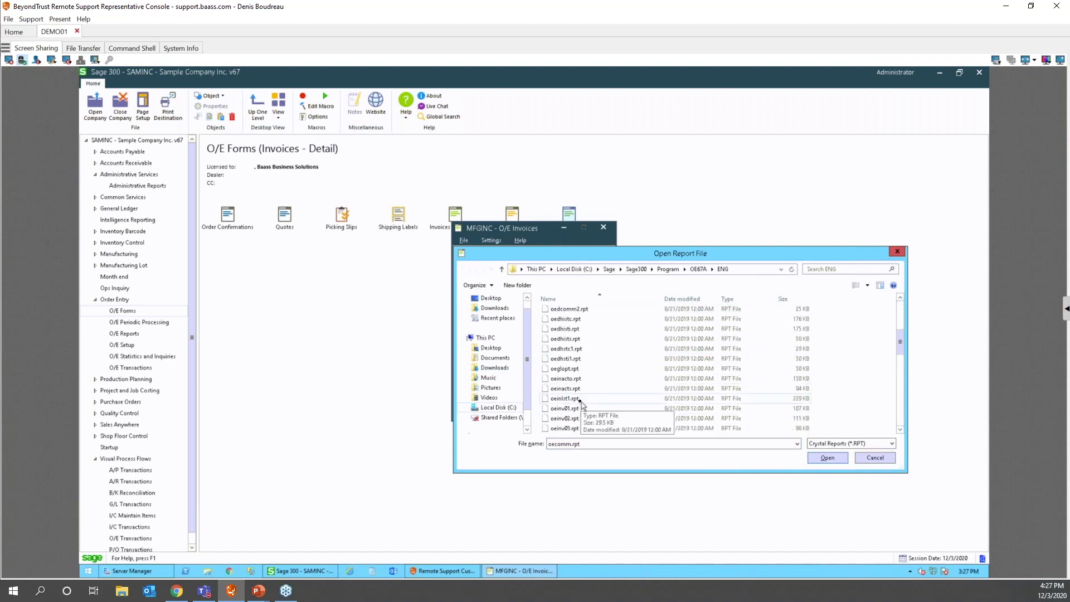
click(566, 428)
click(827, 457)
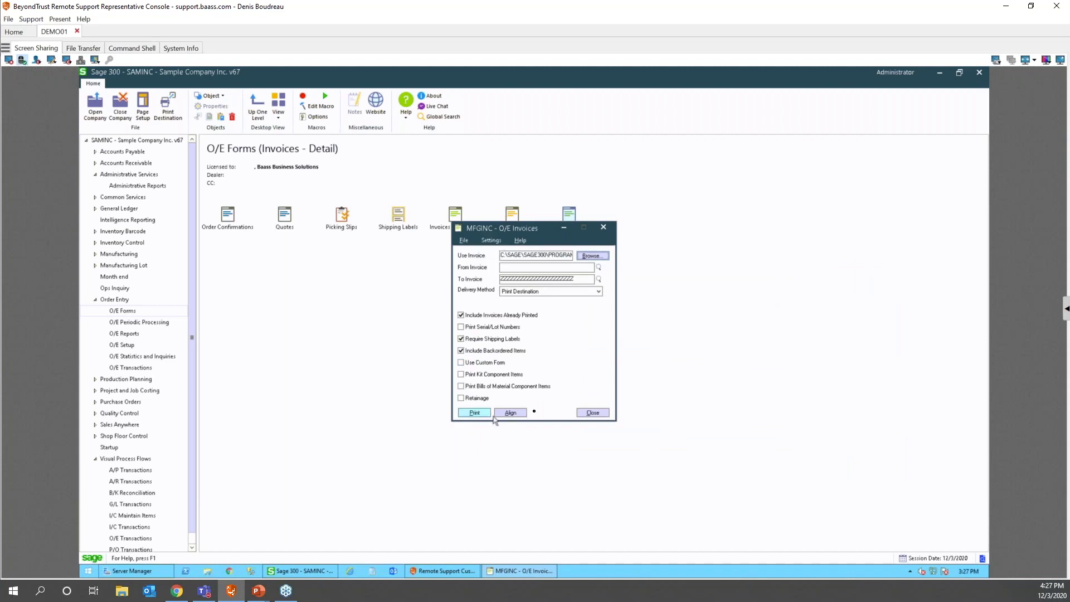
- Reopen Invoices - Detail and check that Print Setup uses the default printer
click(592, 413)
double_click(562, 219)
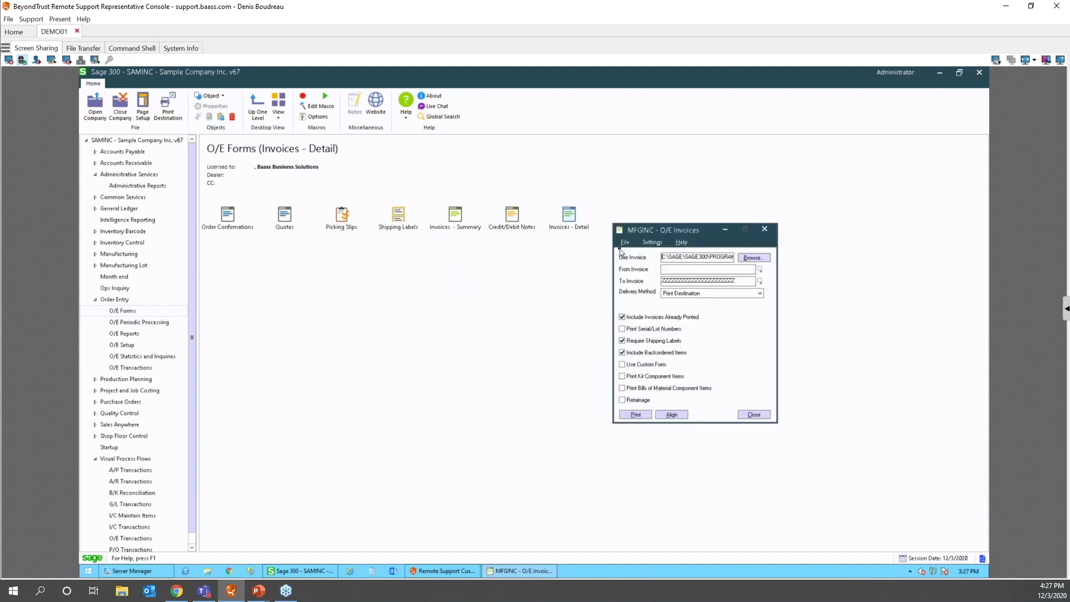
click(625, 244)
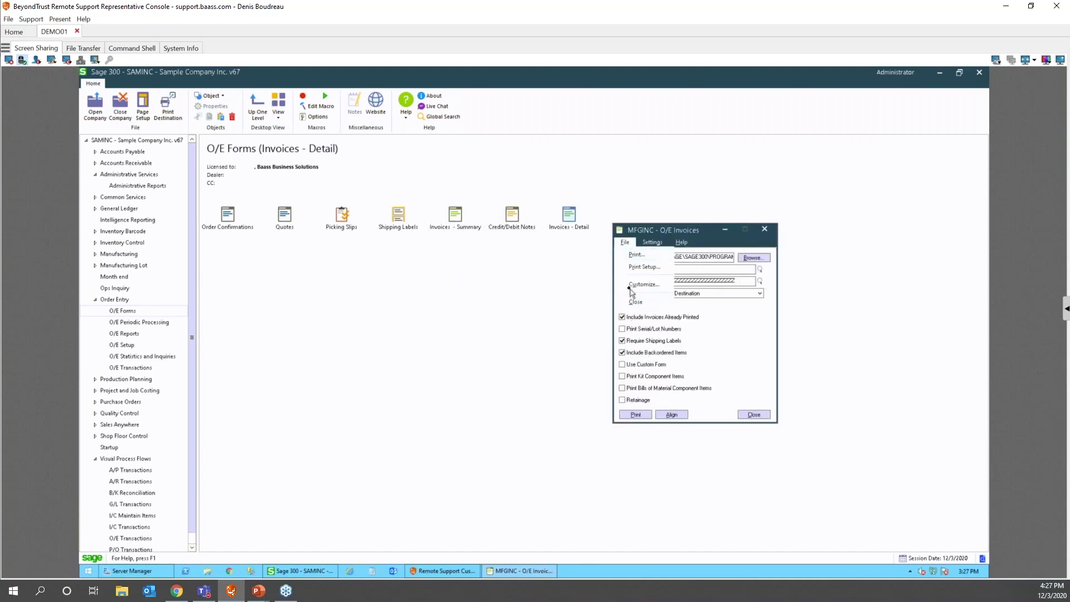
click(639, 268)
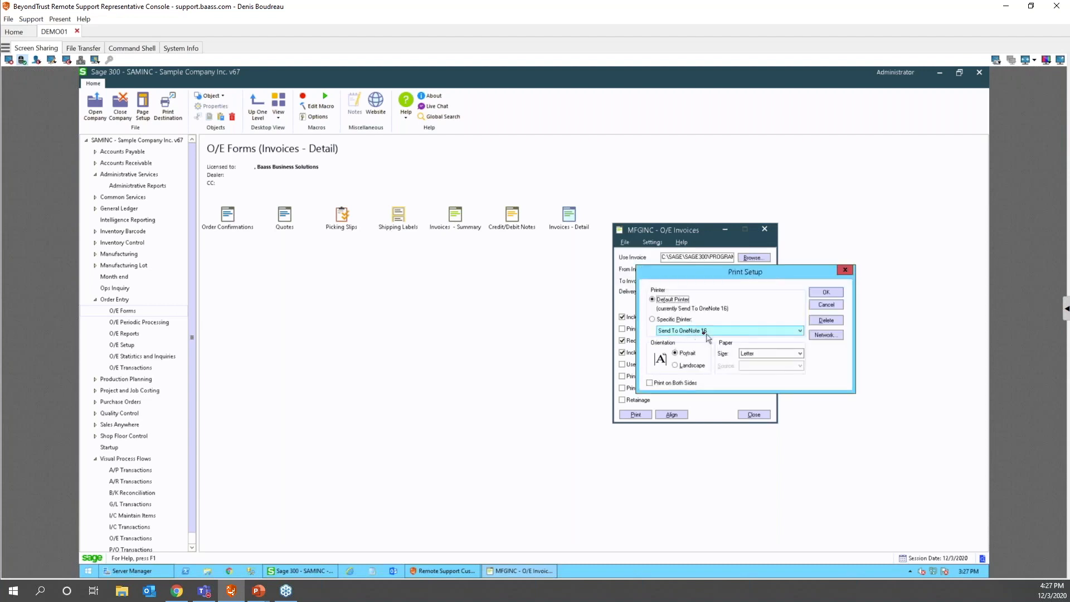
- Confirm Invoices - Summary still prints to Send To OneNote 2013, then close it unchanged
click(456, 214)
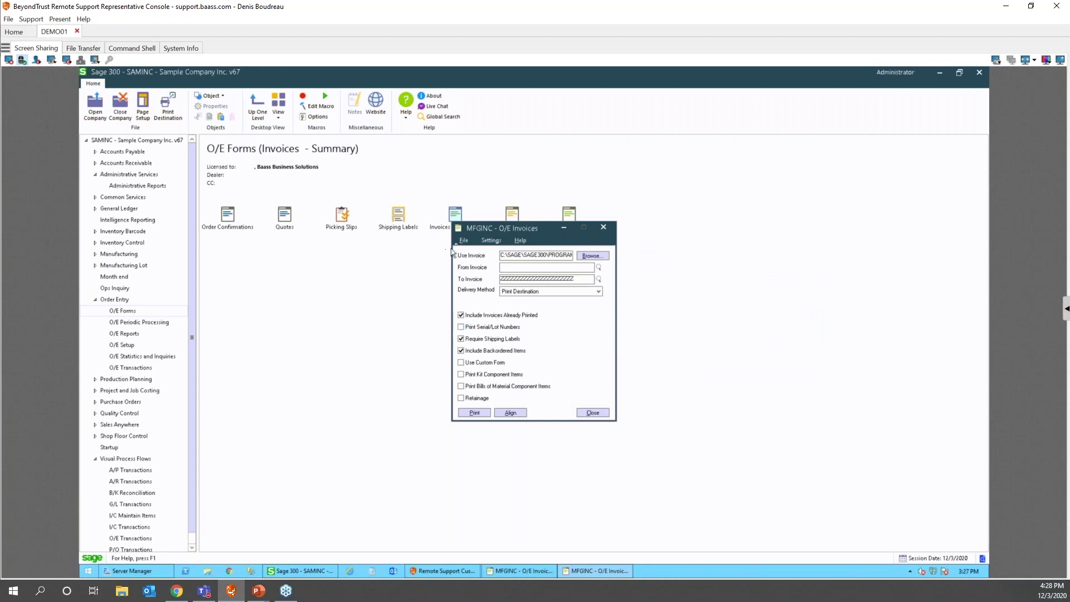
click(464, 240)
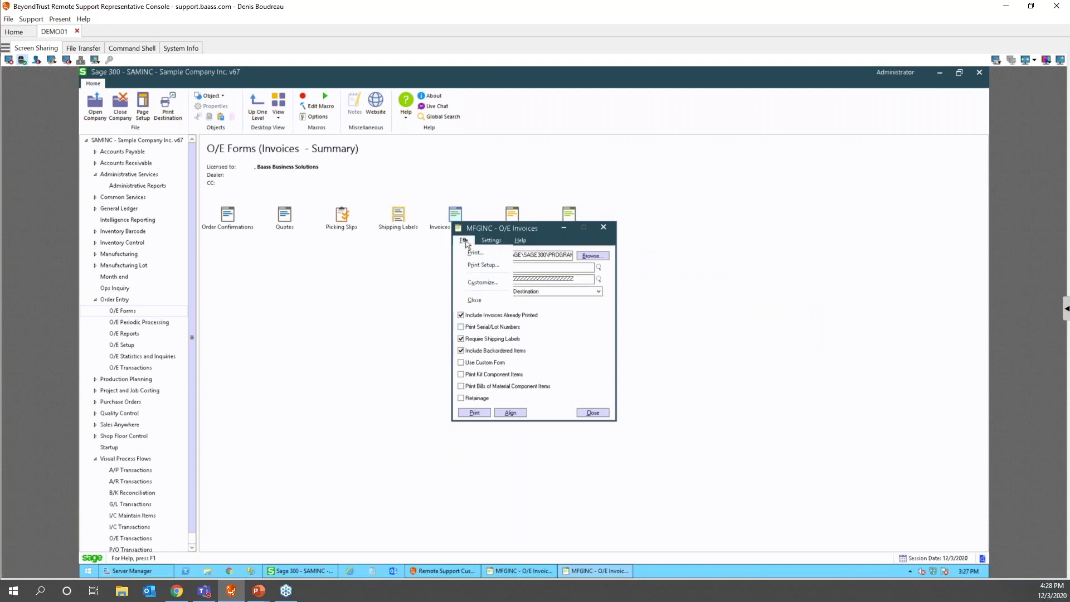
click(478, 266)
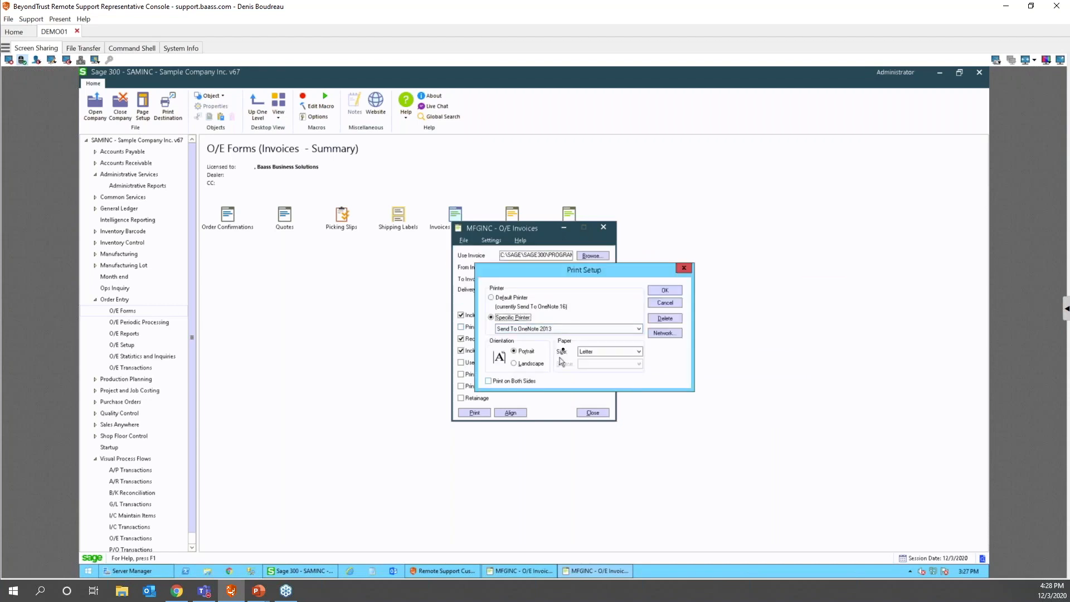
click(661, 304)
click(592, 412)
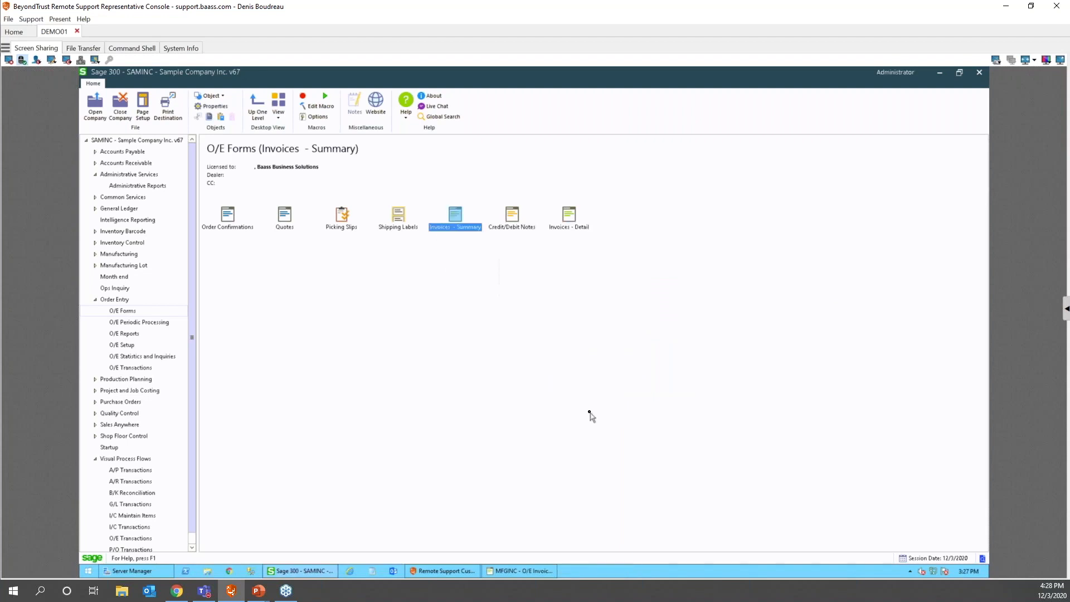
- Turn on Print Serial/Lot Numbers in the Invoices - Detail form
click(522, 571)
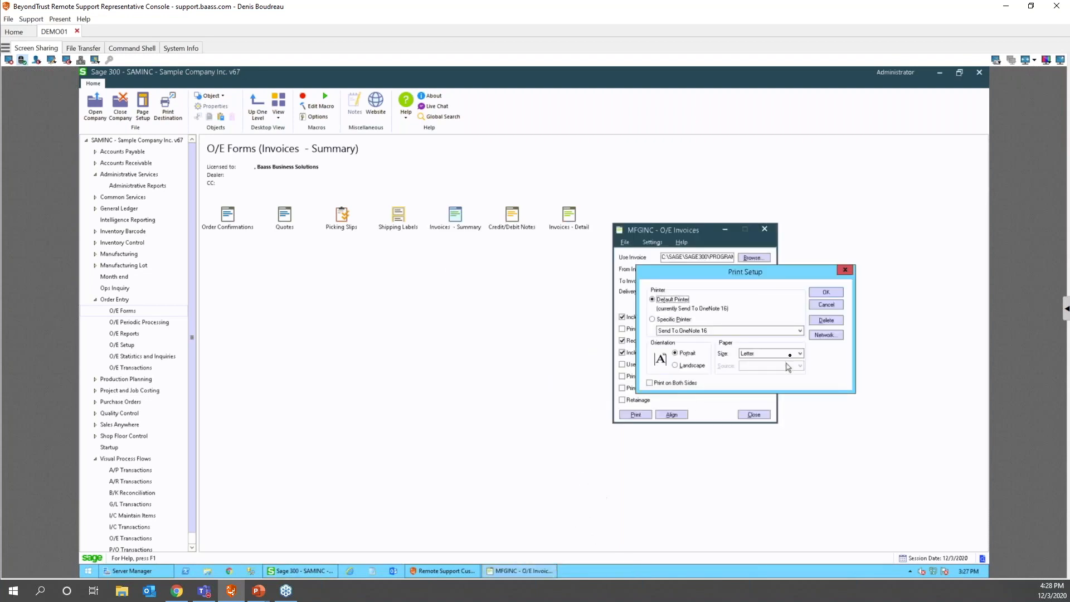
click(826, 304)
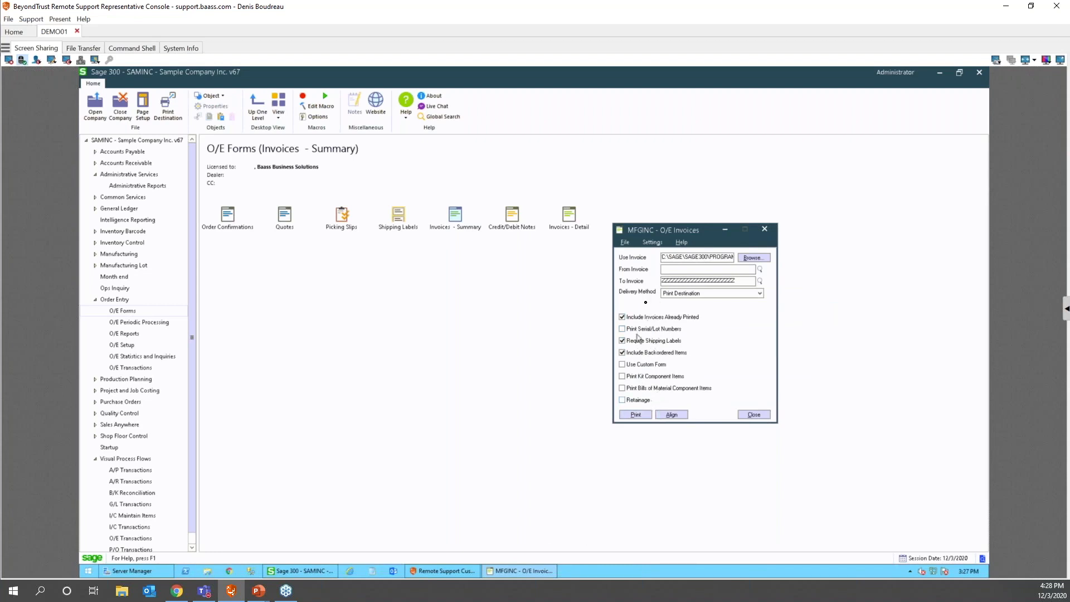
click(653, 245)
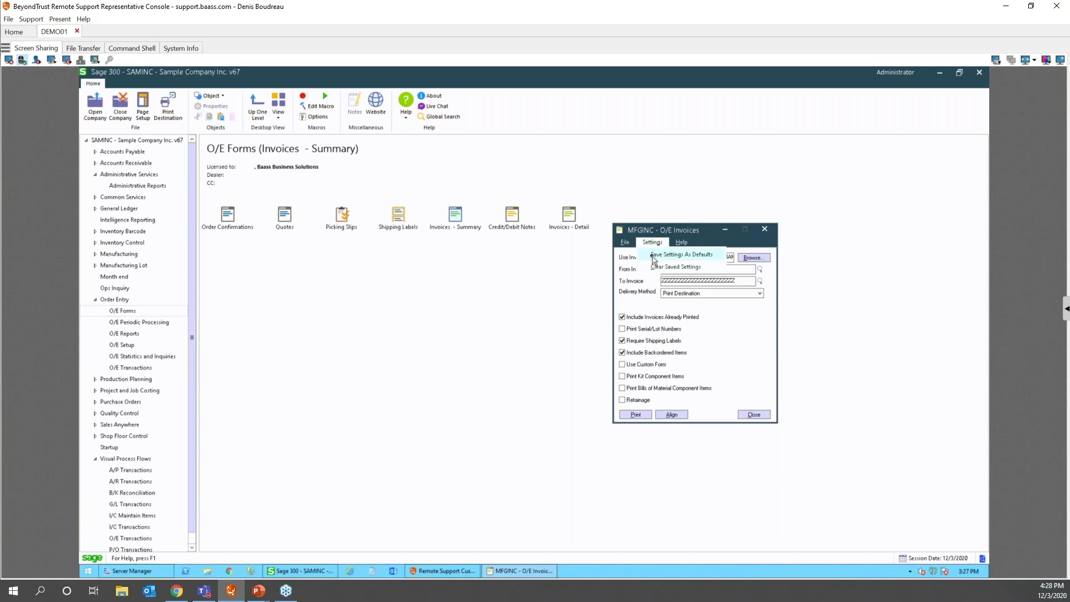
click(736, 331)
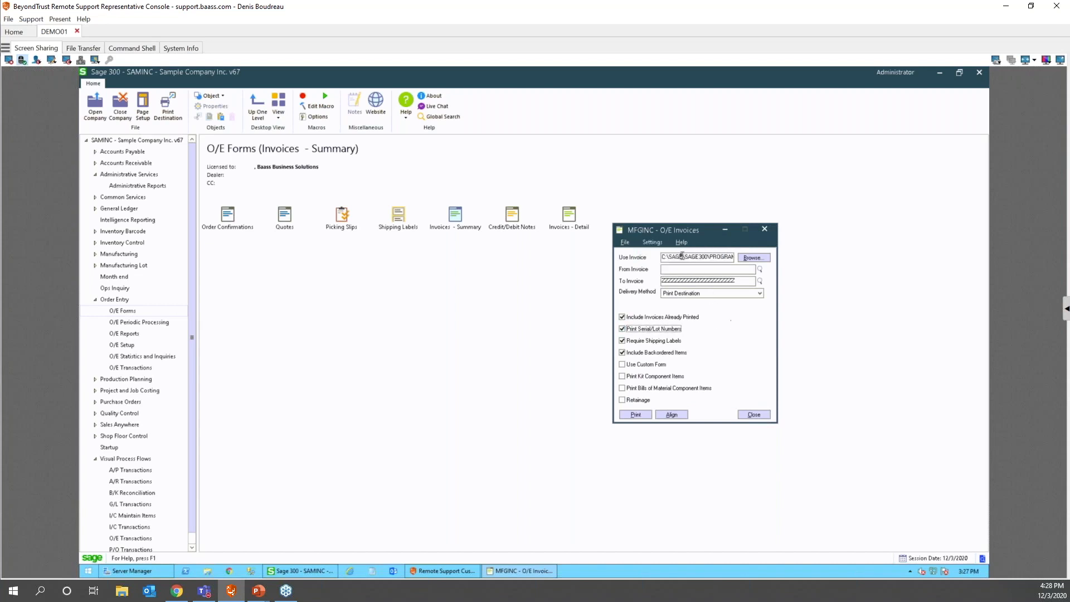
click(704, 258)
- Save the Invoices - Detail settings as defaults
click(624, 243)
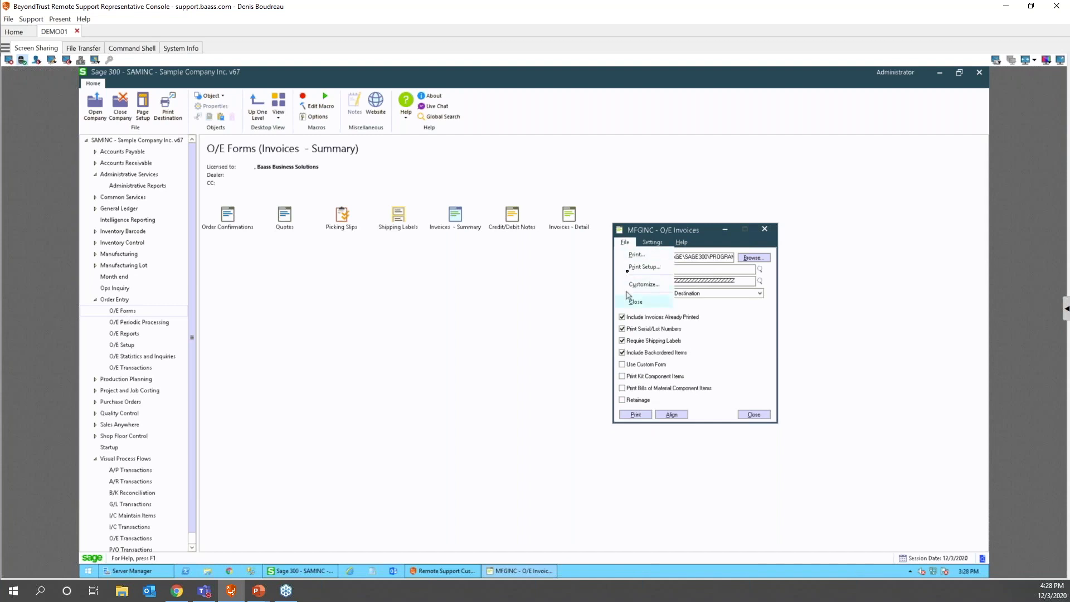
click(652, 242)
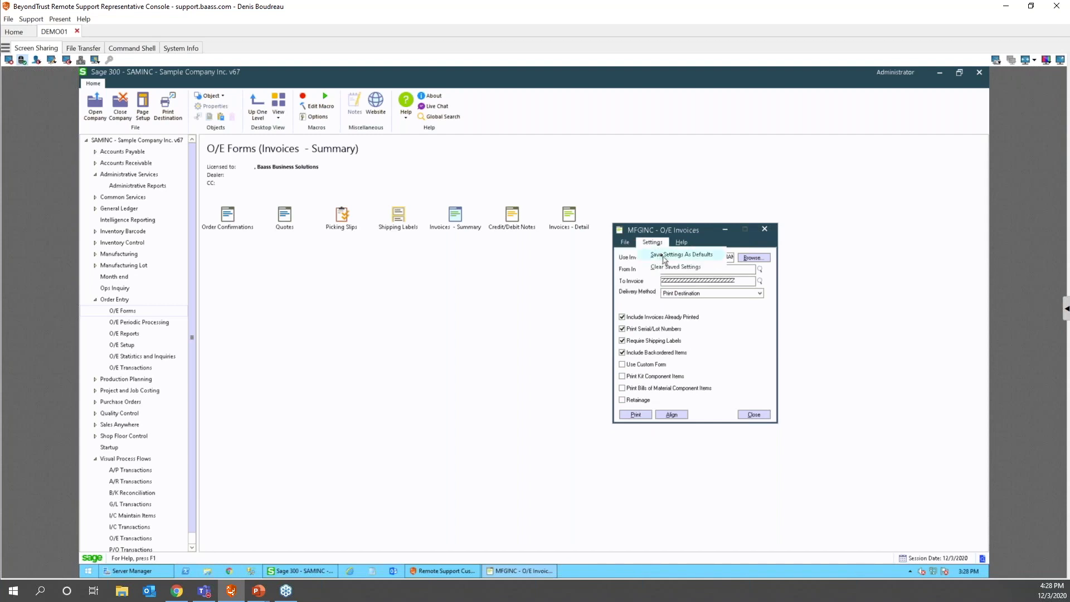
click(753, 414)
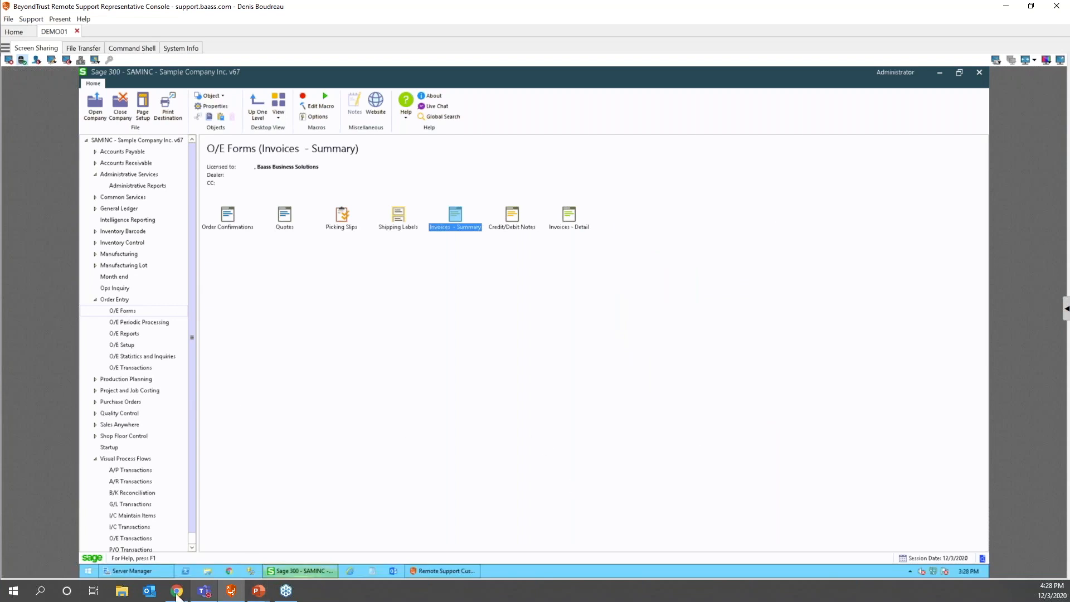
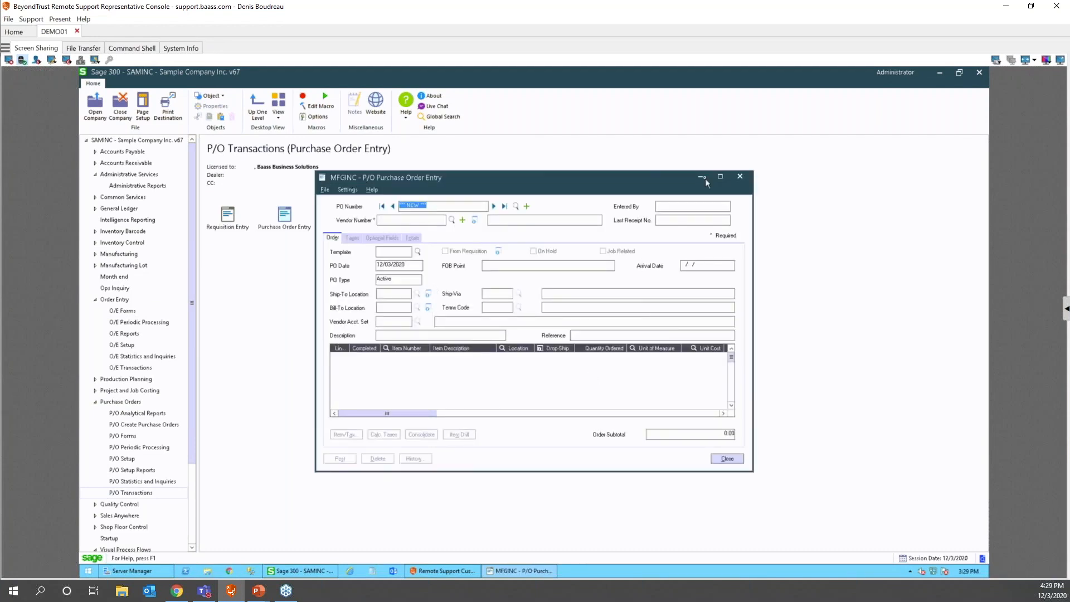
click(720, 176)
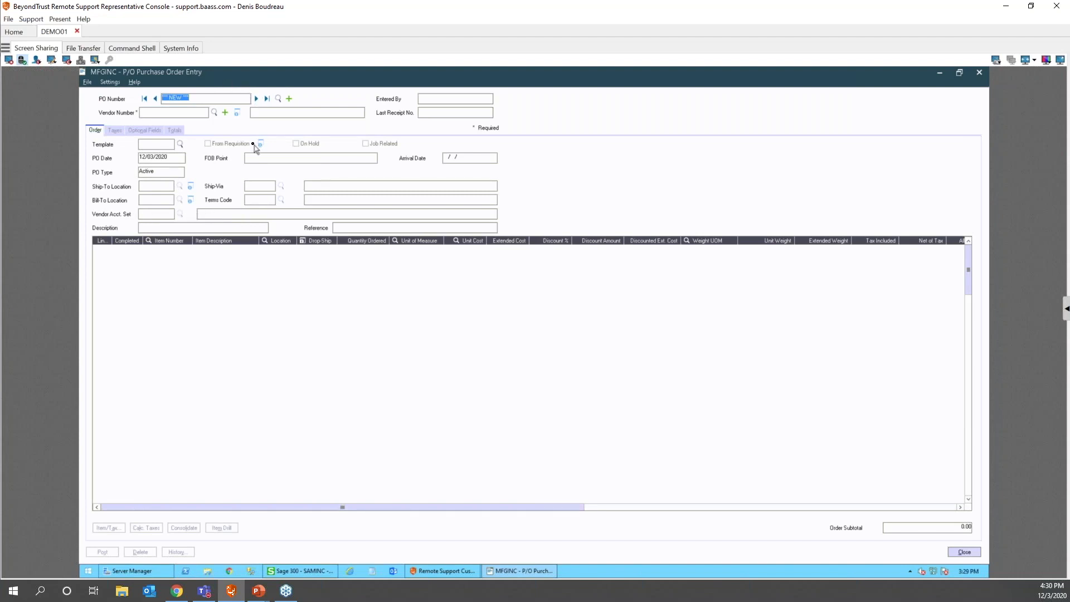
click(256, 98)
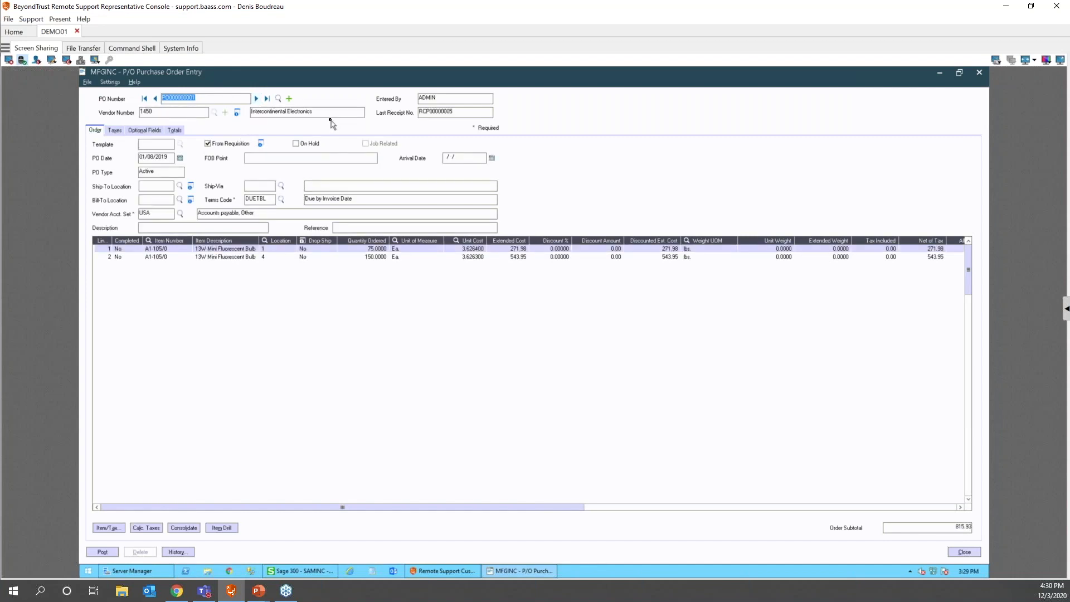
right_click(359, 101)
mouse_move(373, 113)
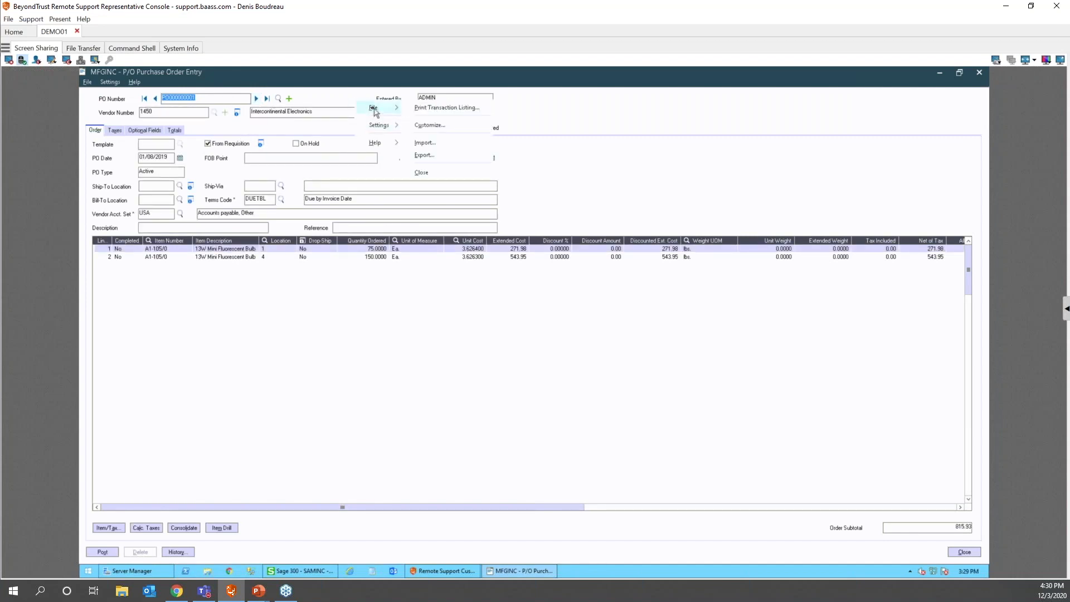
- Create a new UI profile named POWITHNOFOB from the form's Customize settings
click(437, 127)
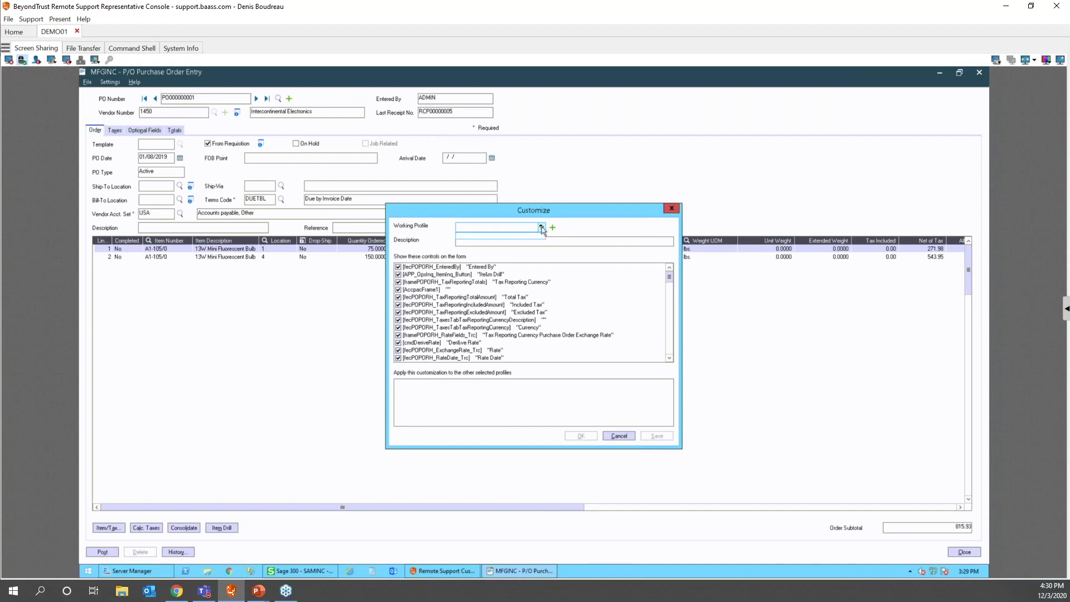
click(552, 227)
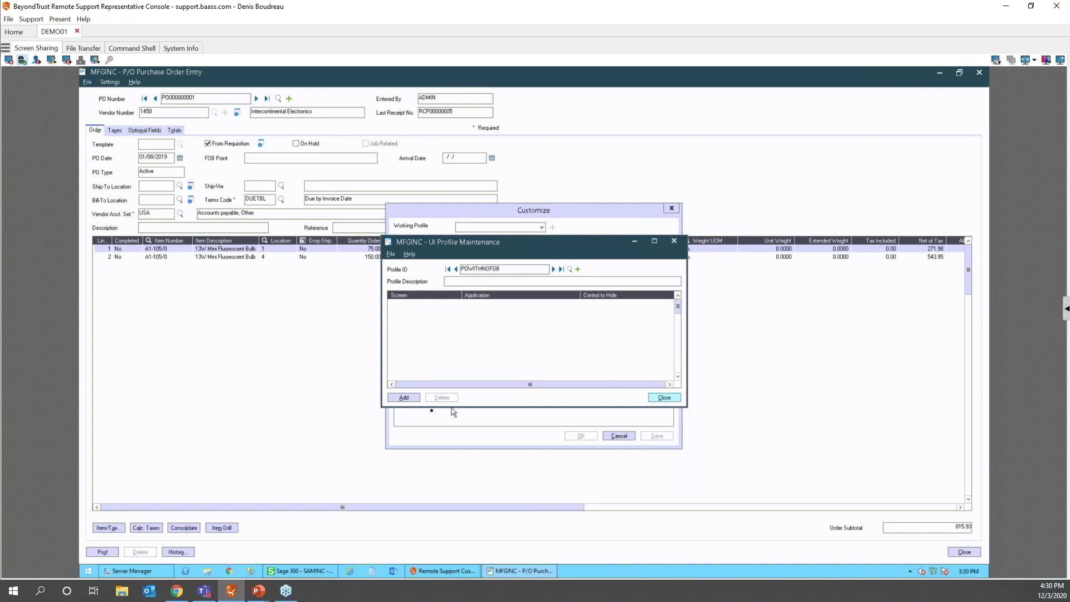
click(403, 397)
click(663, 398)
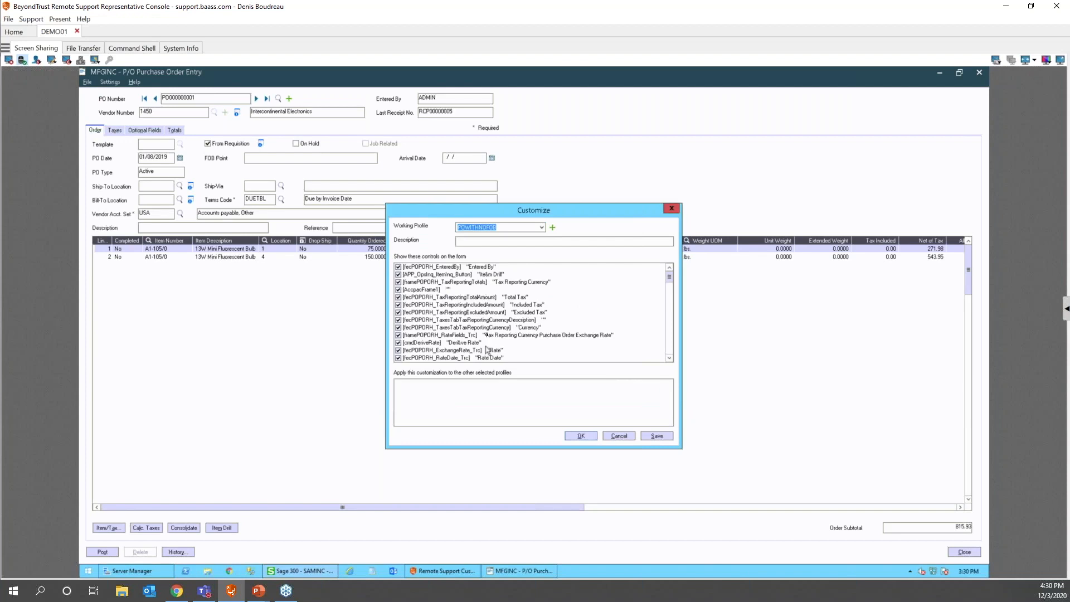
- Uncheck FOB Point in the POWITHNOFOB profile and apply the customization
click(669, 358)
click(669, 359)
click(669, 358)
click(670, 358)
click(669, 358)
click(669, 358)
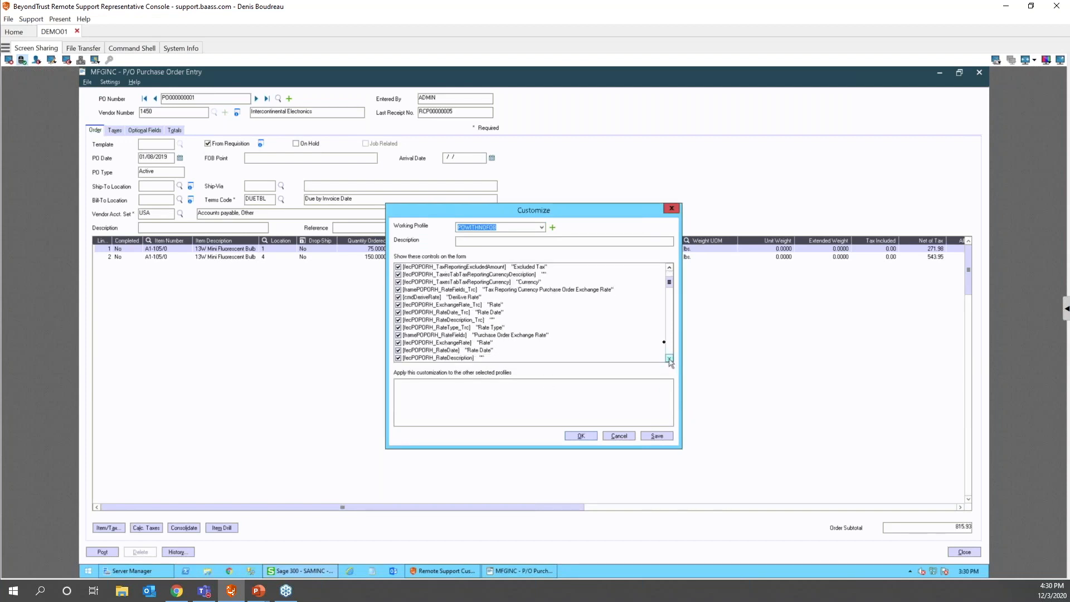
scroll(669, 287, up, 2)
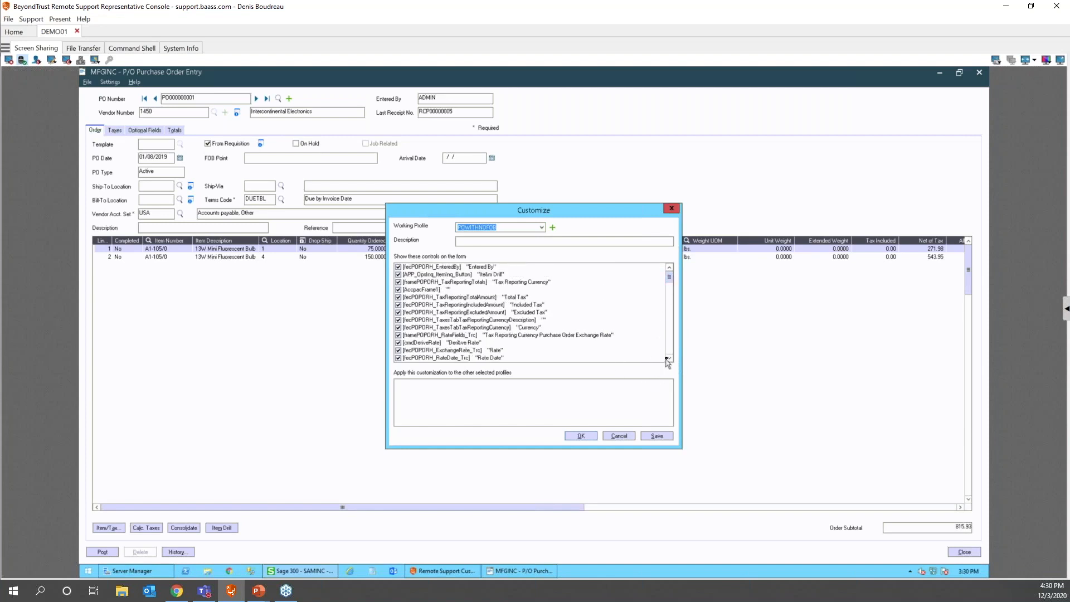
drag(669, 359, 669, 358)
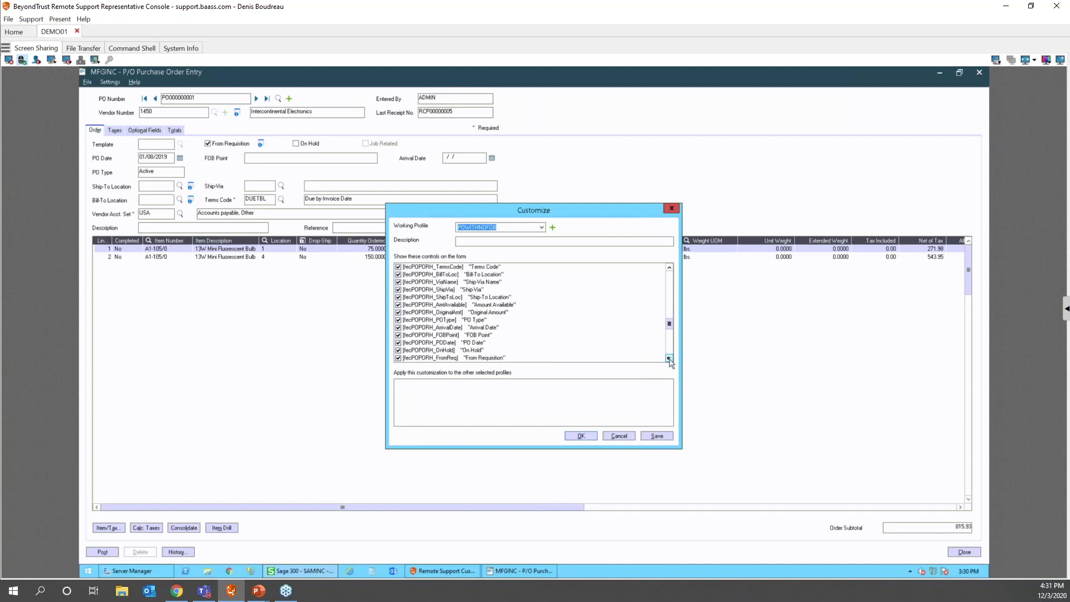
click(397, 335)
click(398, 336)
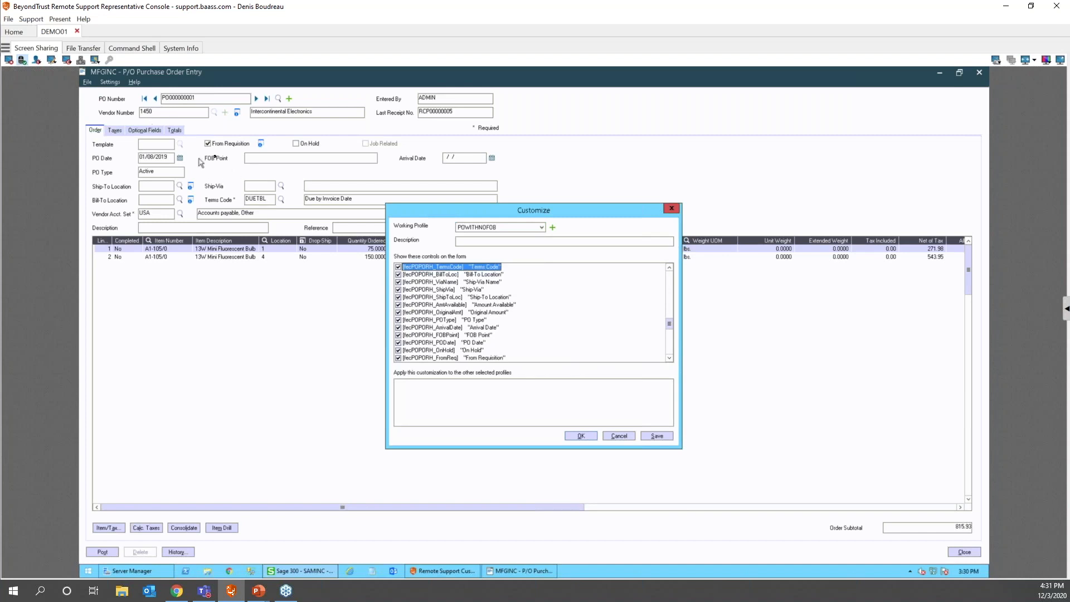
click(398, 335)
click(656, 436)
click(574, 438)
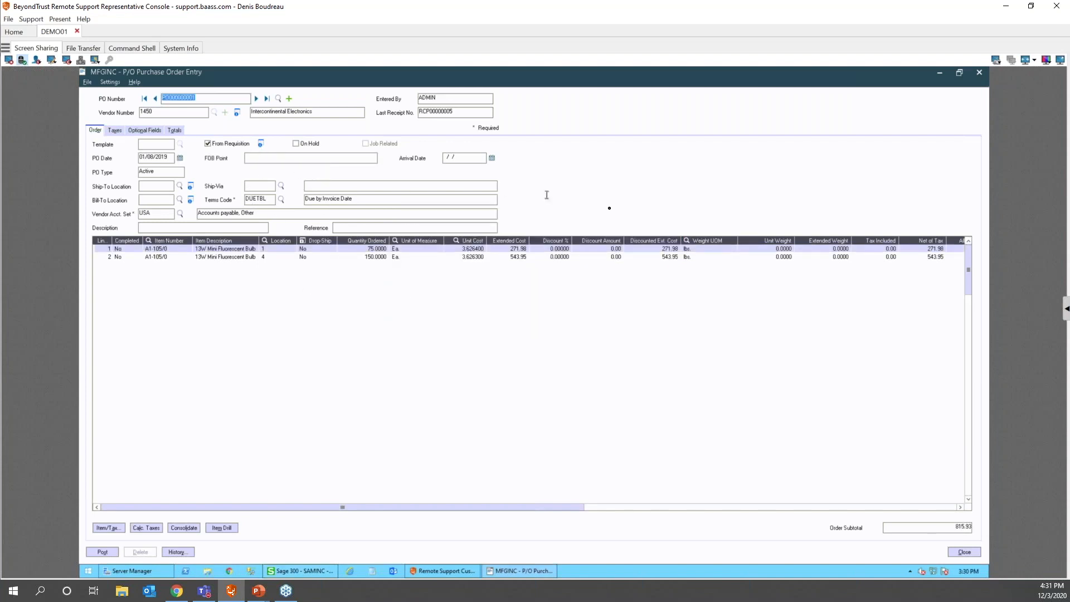
- Close PO Entry and open Assign UI Profiles under Administrative Services
click(964, 551)
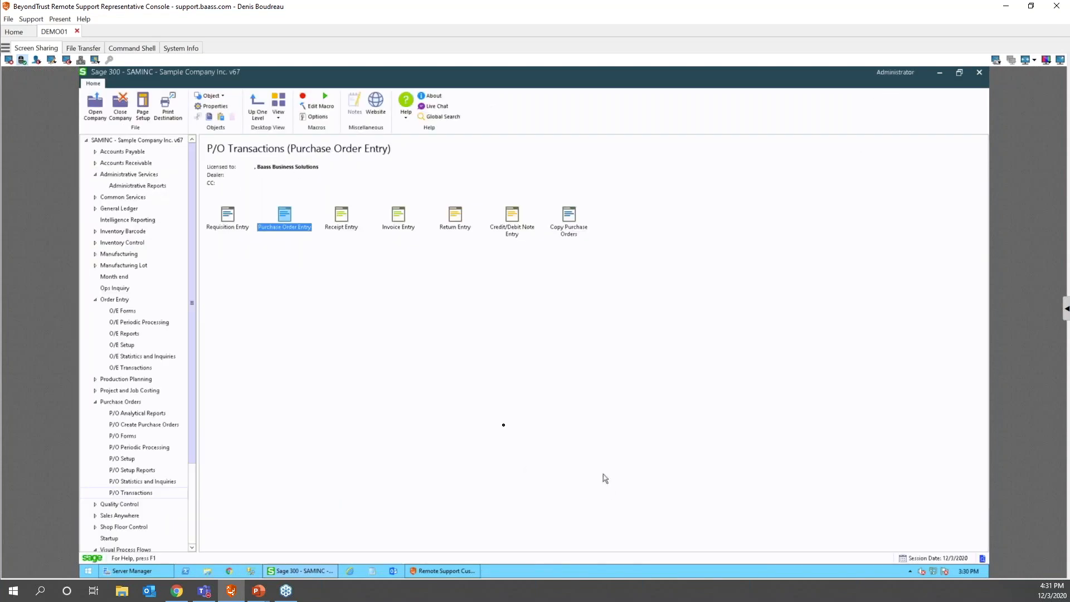
click(98, 109)
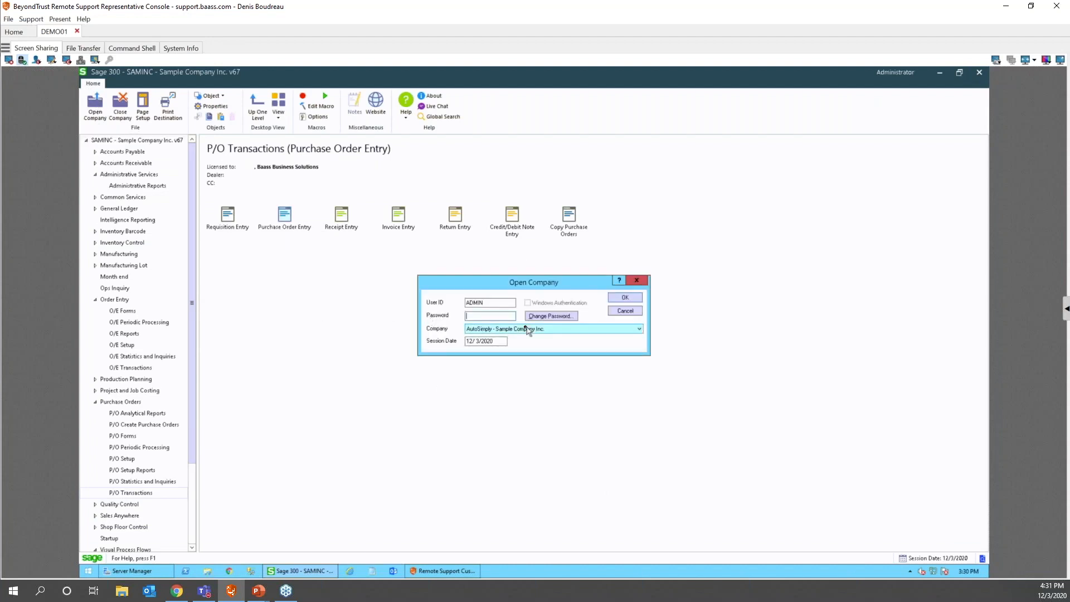
click(624, 311)
click(127, 174)
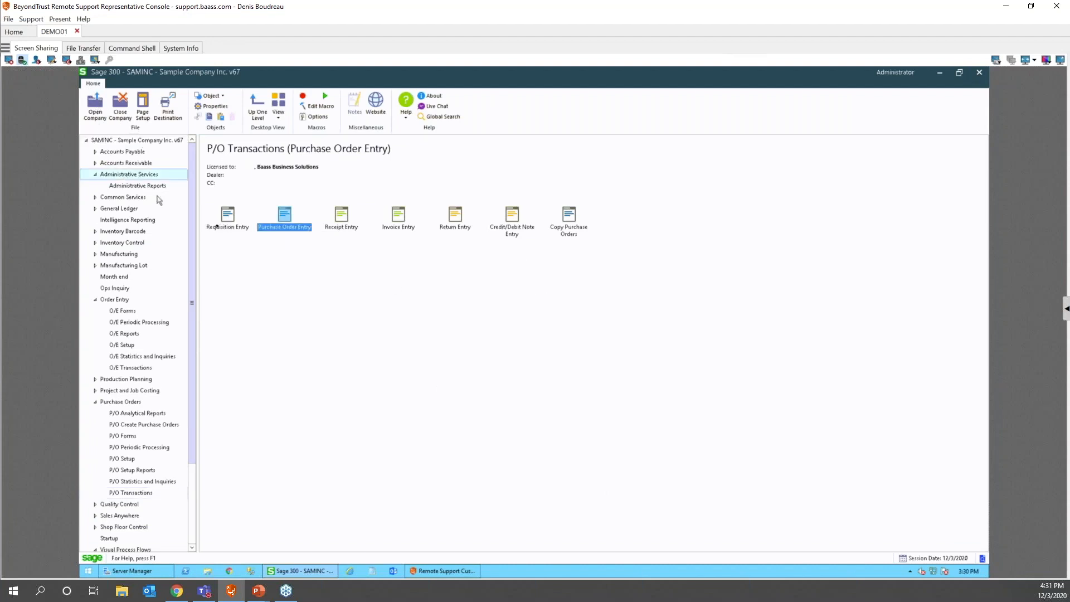
double_click(566, 213)
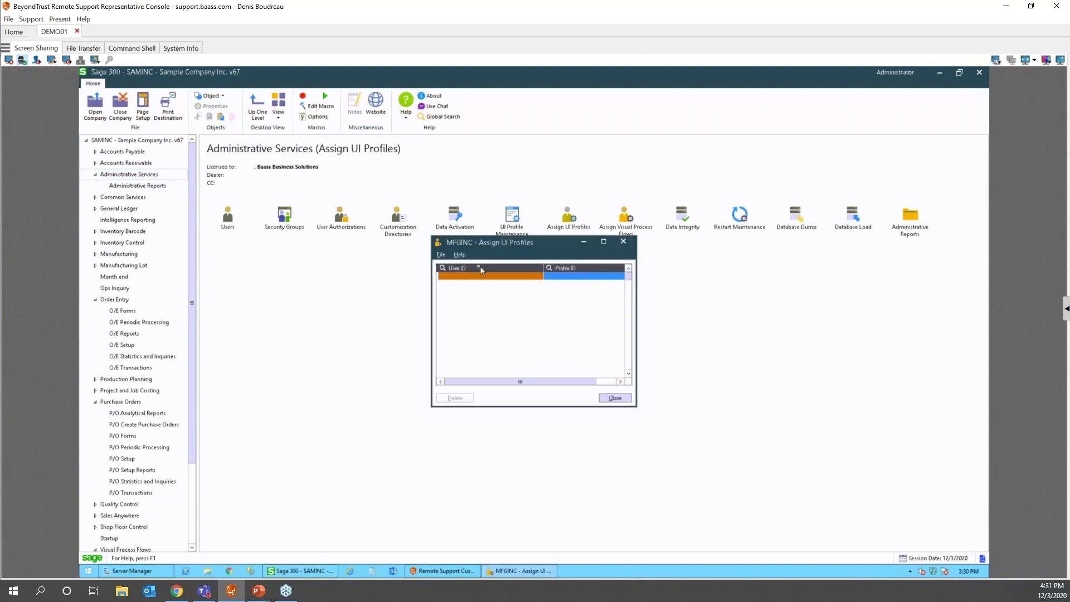
- Assign the POWITHNOFOB profile to the chosen user and close the window
click(479, 266)
click(154, 207)
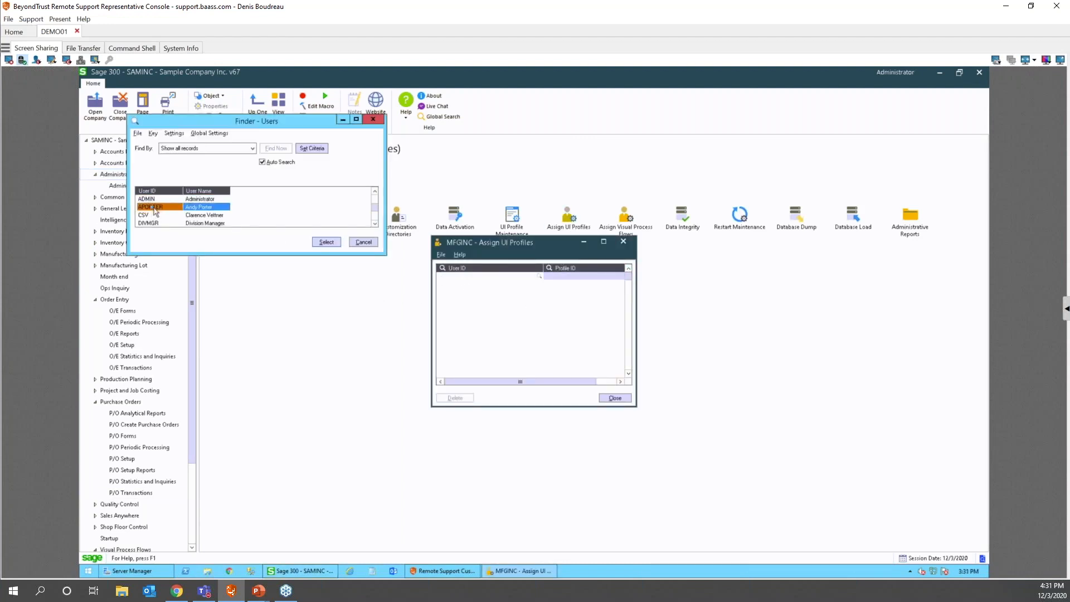
double_click(155, 209)
click(576, 270)
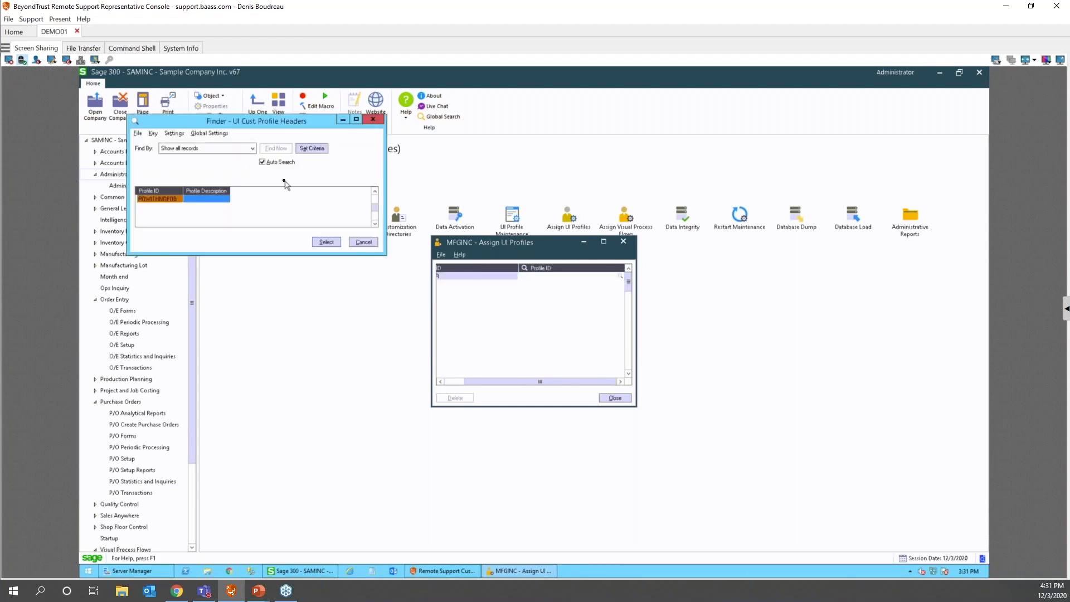
double_click(155, 200)
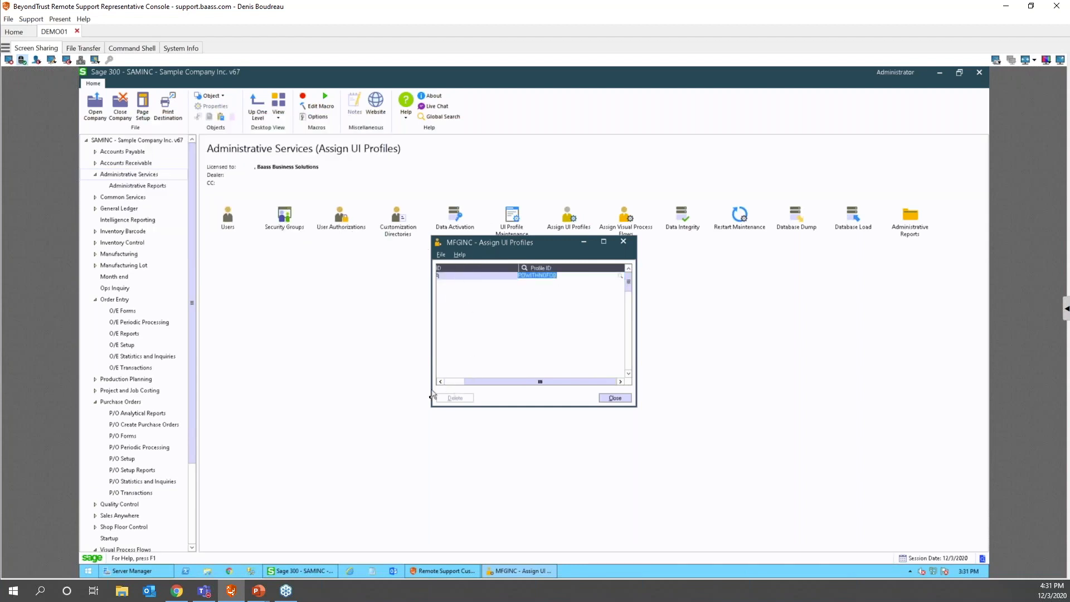
click(615, 398)
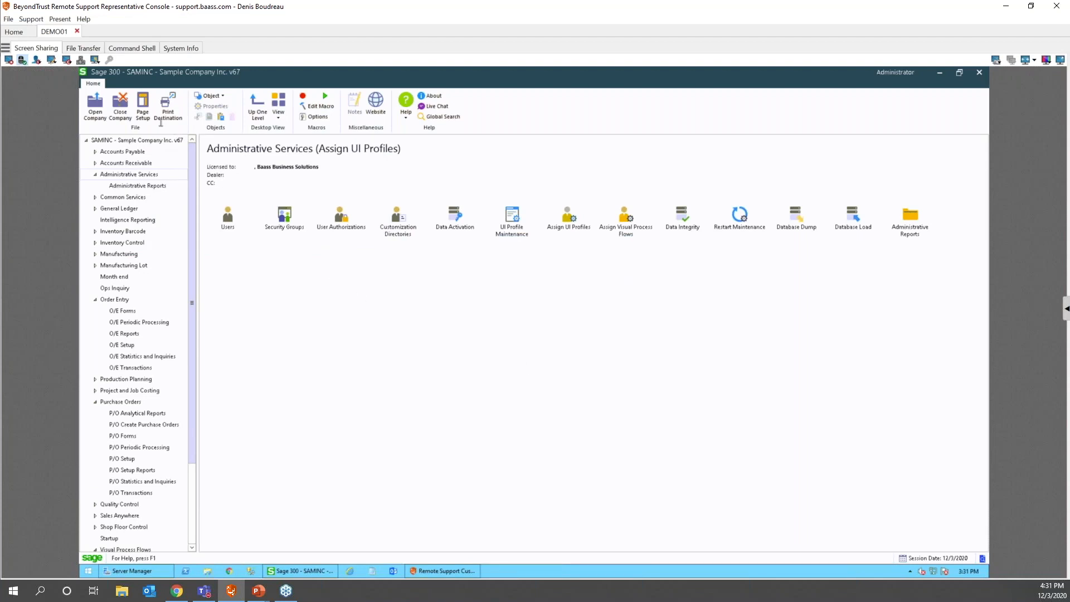
- Sign in to the company as the other user and dismiss the licence warnings
click(92, 106)
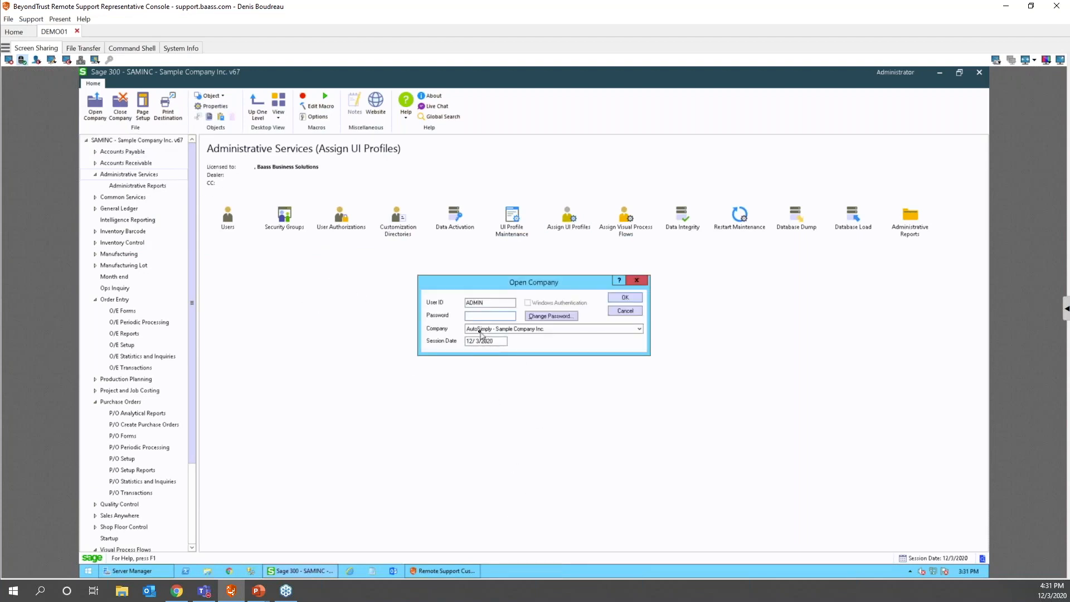
key(shift+Tab)
key(Return)
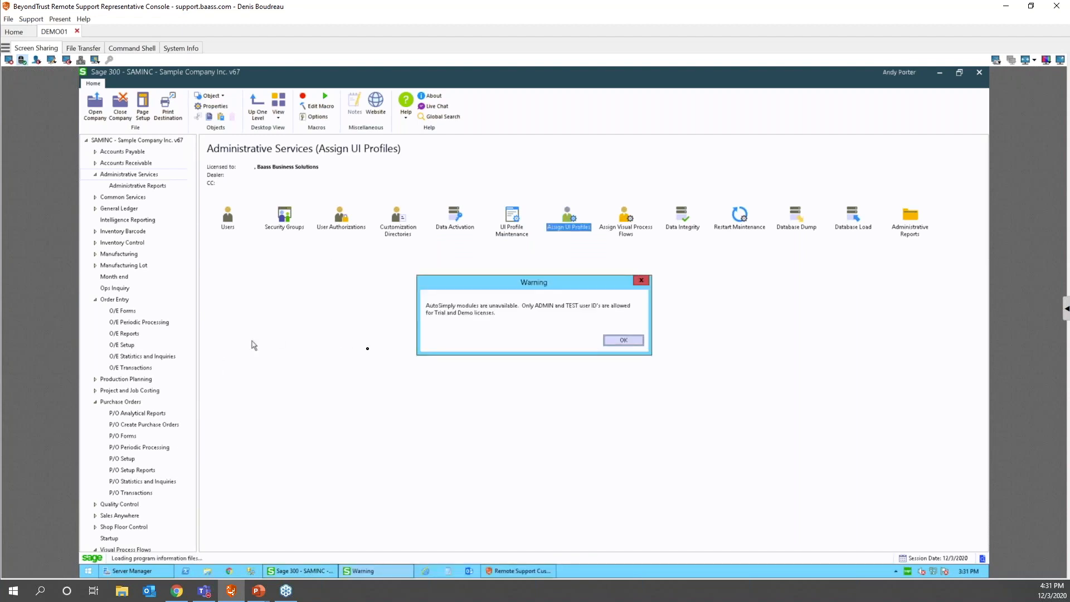
click(626, 341)
click(618, 341)
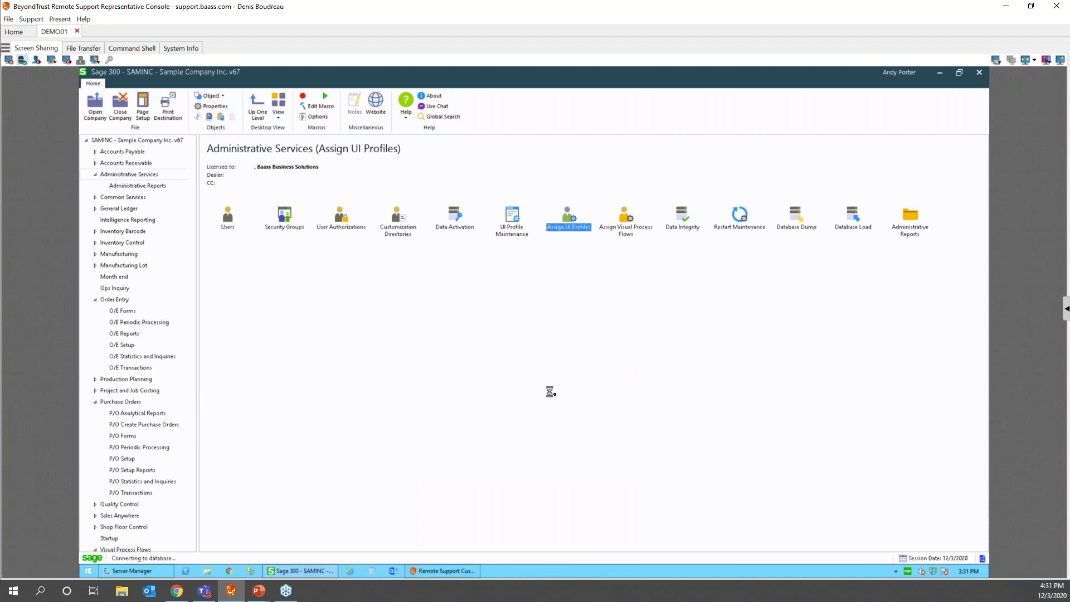
- Reopen the company under the administrator user ID
click(101, 118)
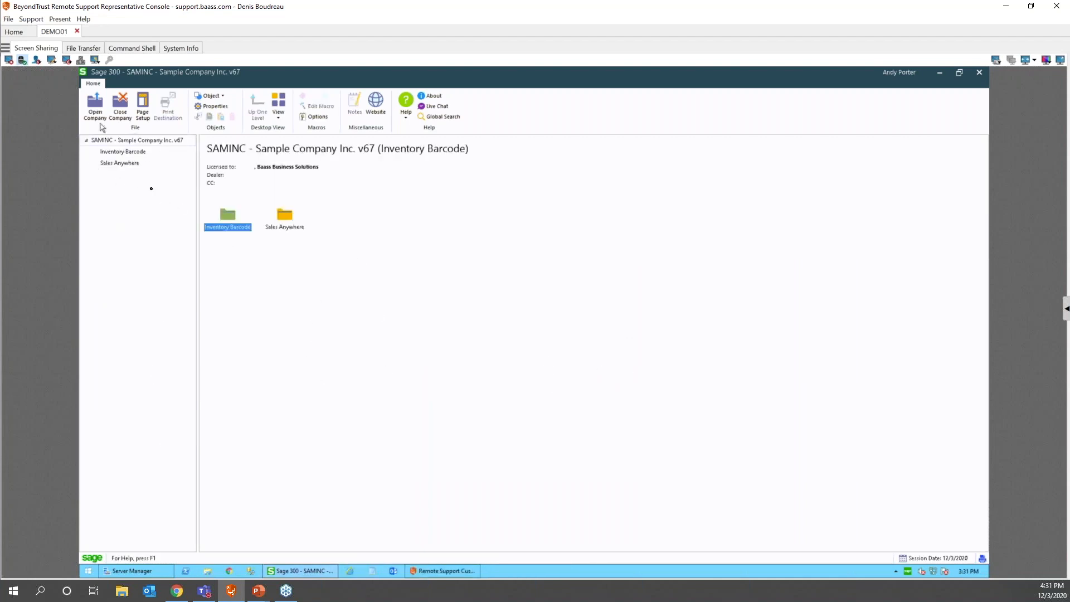
drag(501, 302, 294, 291)
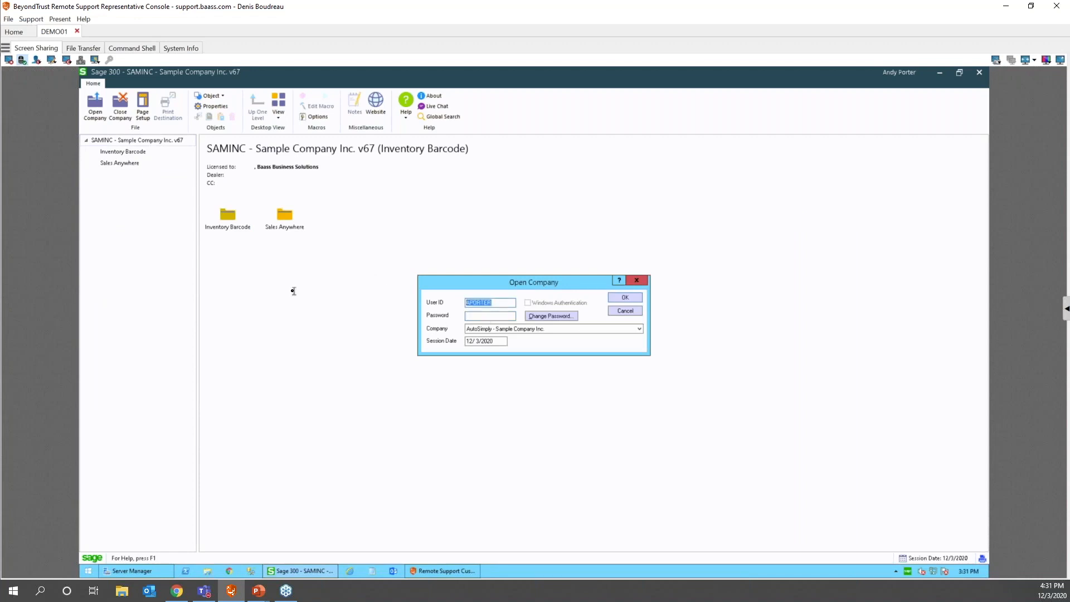
text(ADMIN)
key(Return)
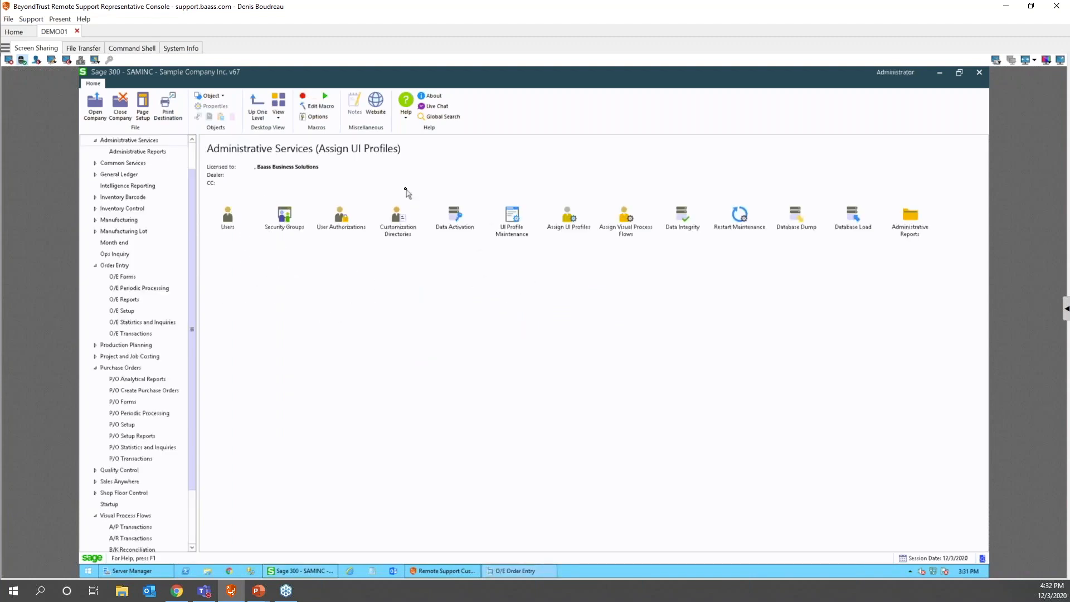
- Close O/E Order Entry and review Customization Directories and the POWITHNOFOB profile in UI Profile Maintenance
double_click(513, 217)
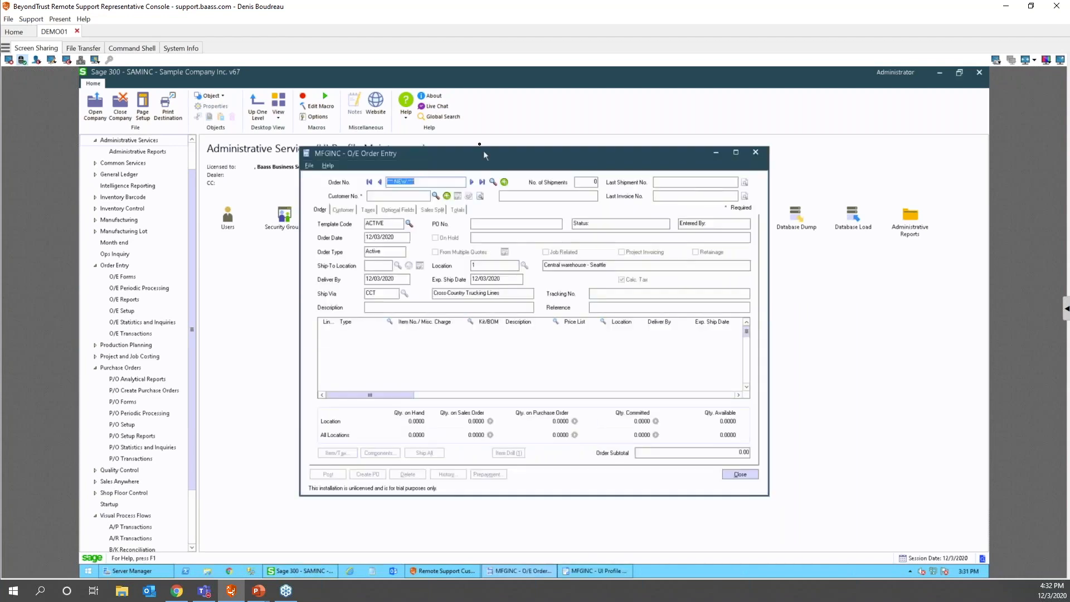
click(754, 153)
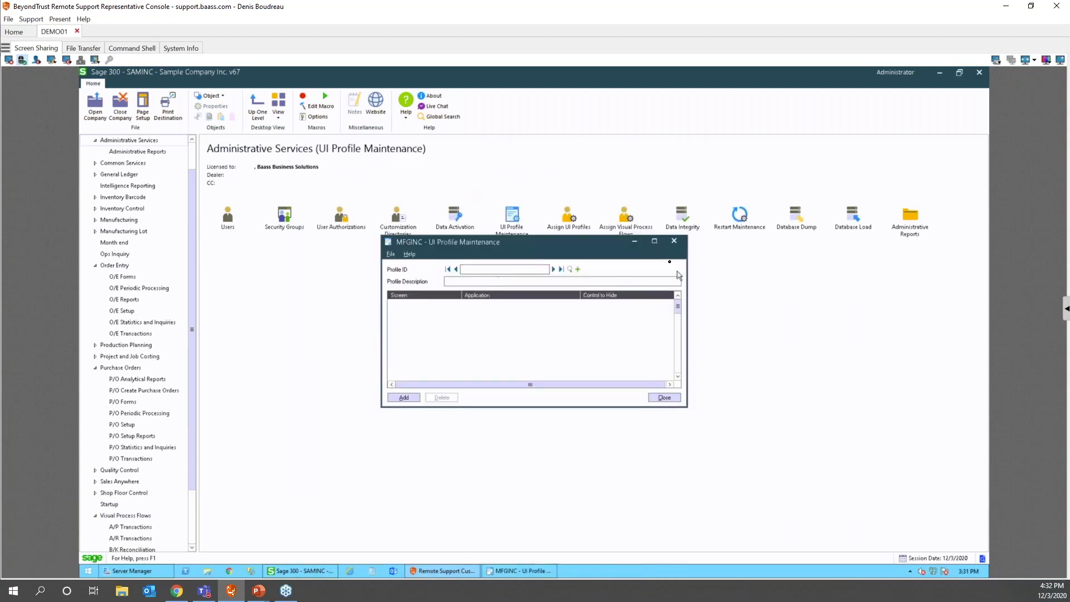
click(678, 243)
double_click(397, 216)
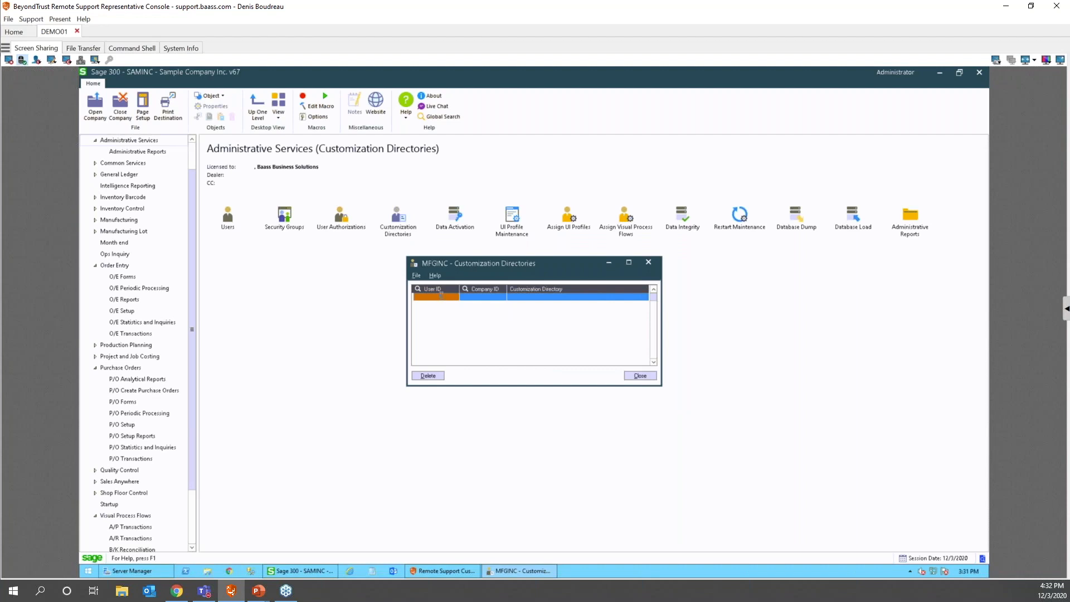
text(ADMIN)
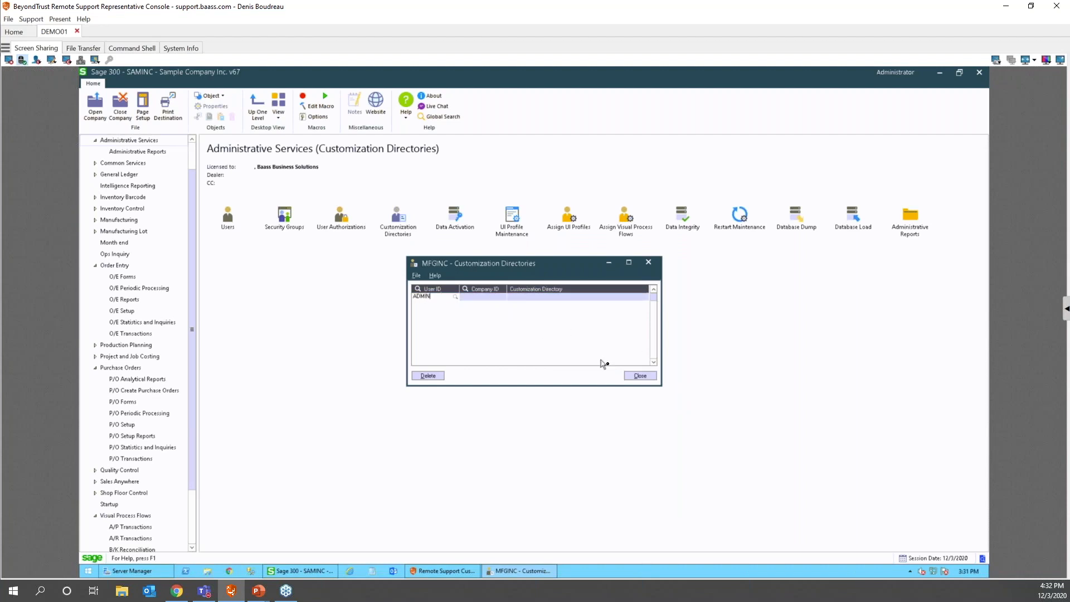
click(638, 376)
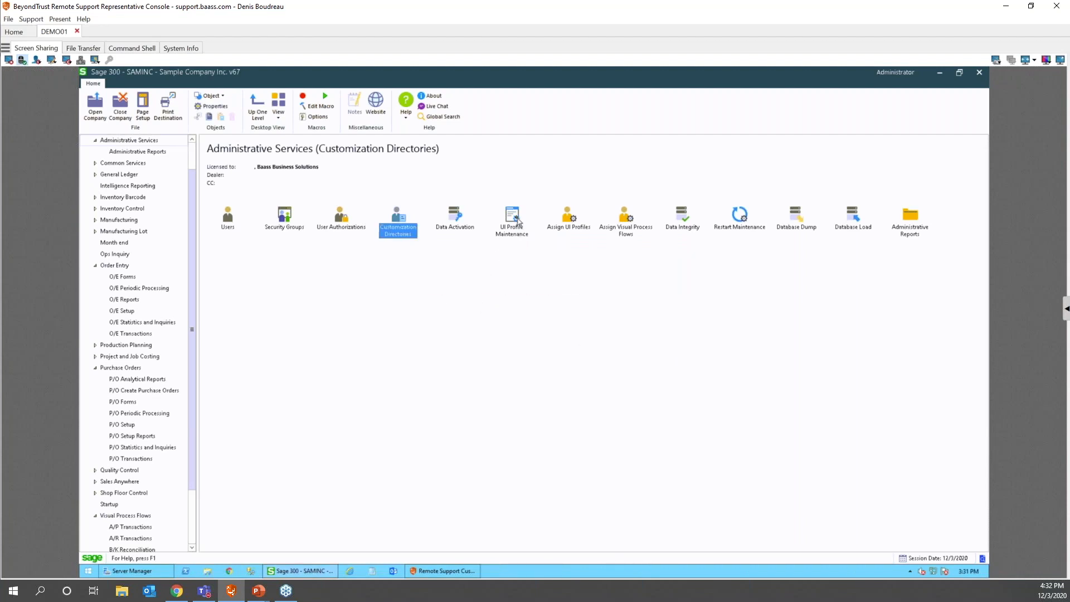
double_click(519, 223)
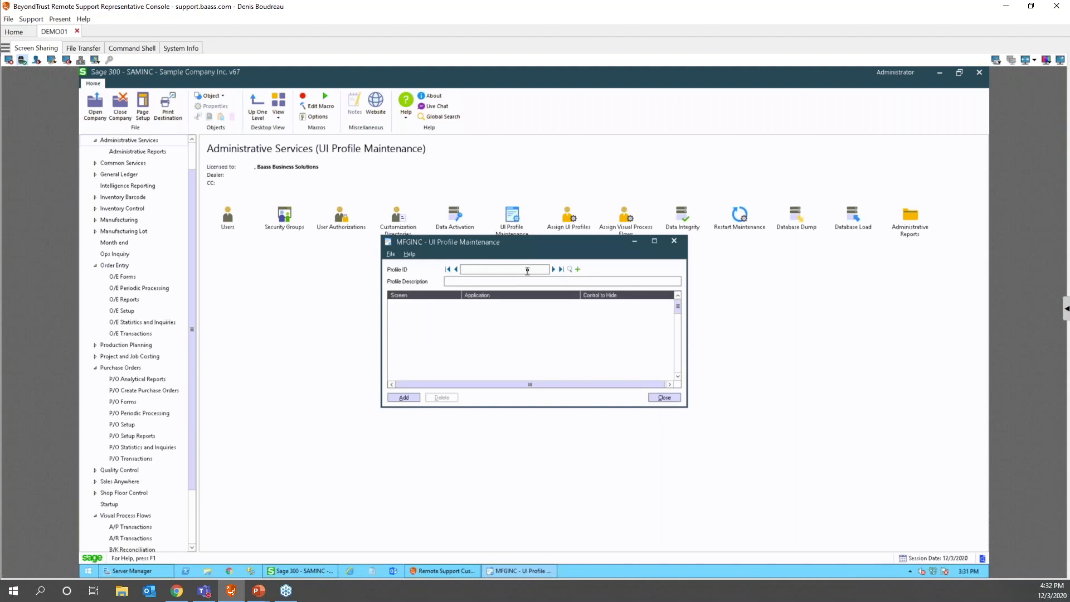
click(553, 269)
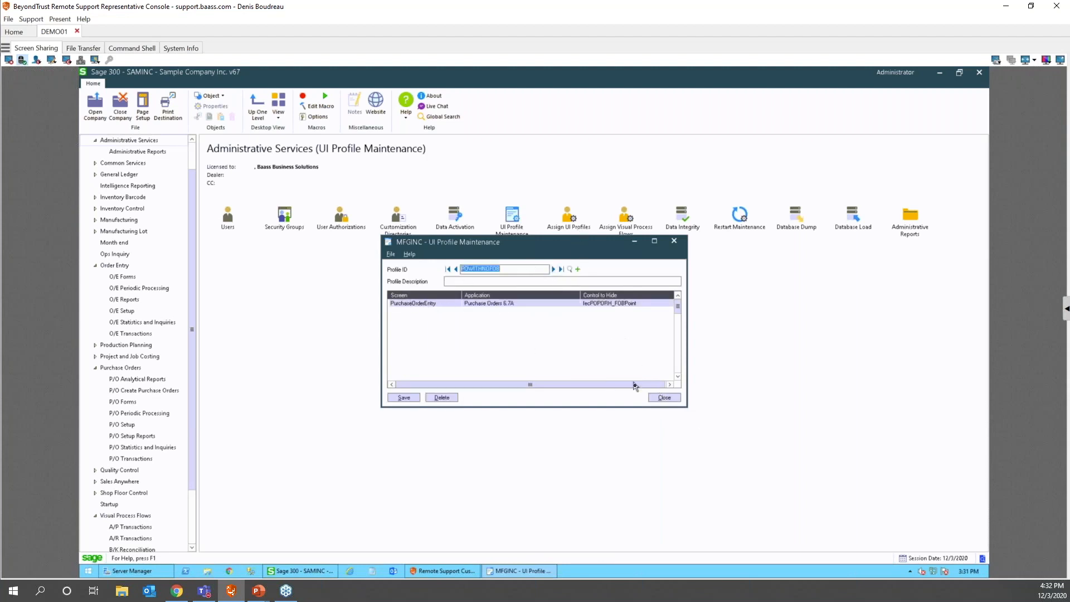
click(663, 397)
- Add a new Assign UI Profiles row with POWITHNOFOB, then bring up Open Company
double_click(569, 217)
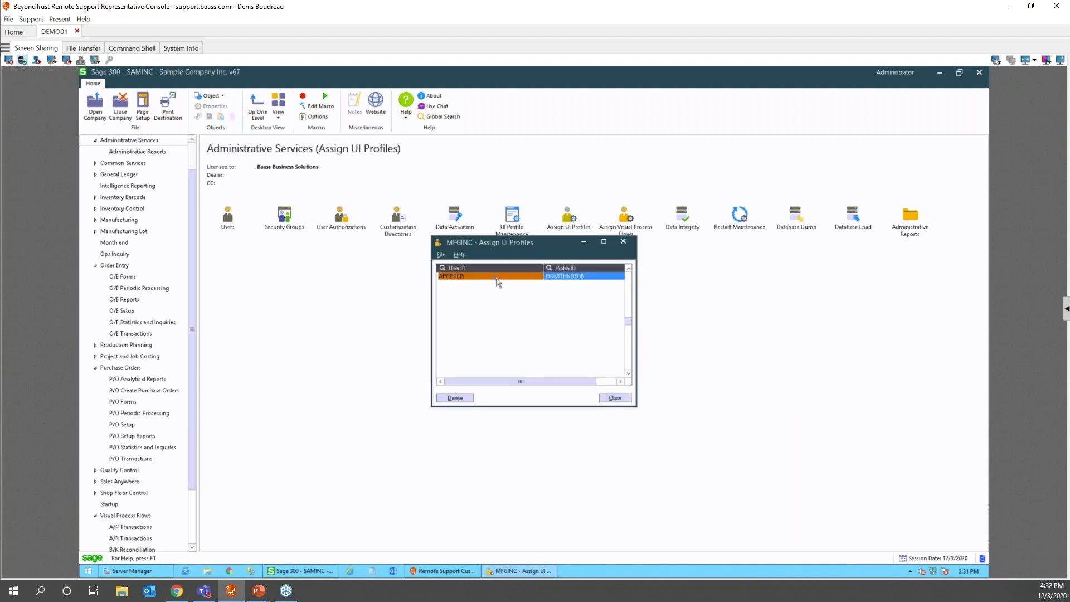
click(496, 280)
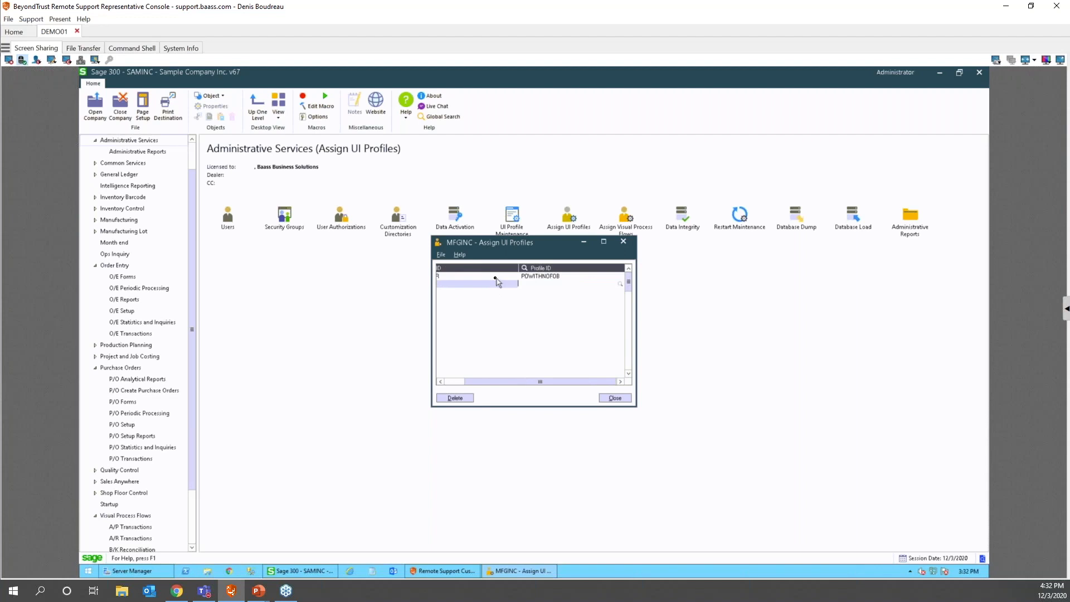
click(621, 283)
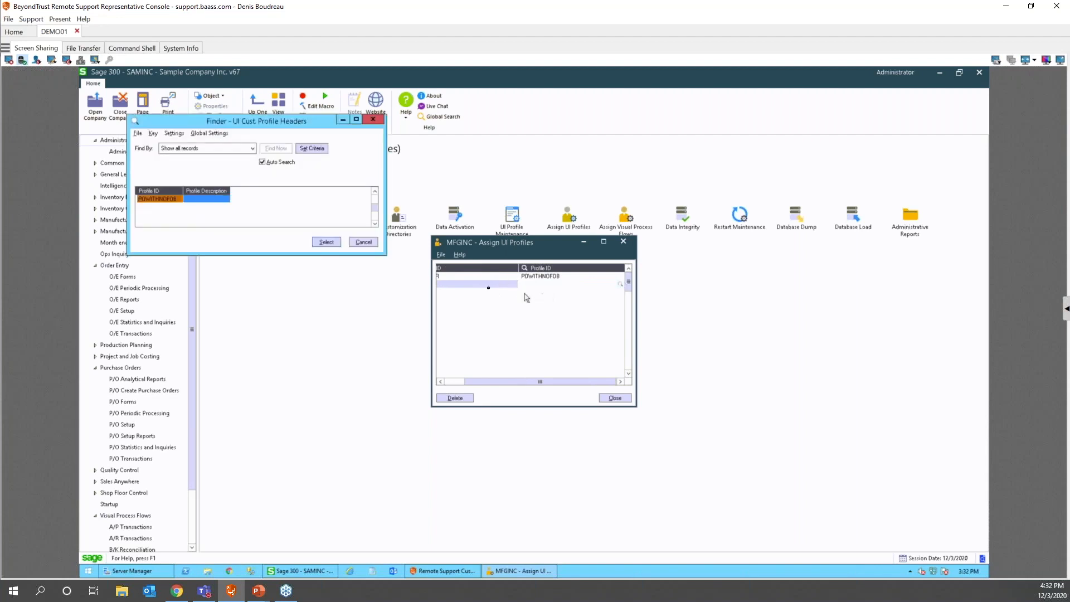
double_click(160, 199)
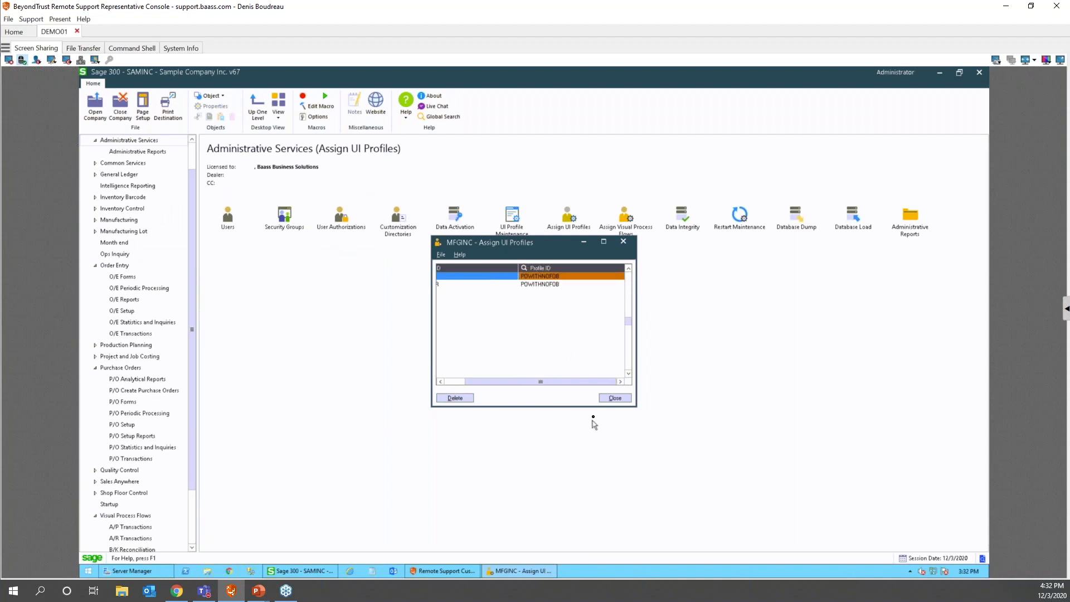
click(614, 397)
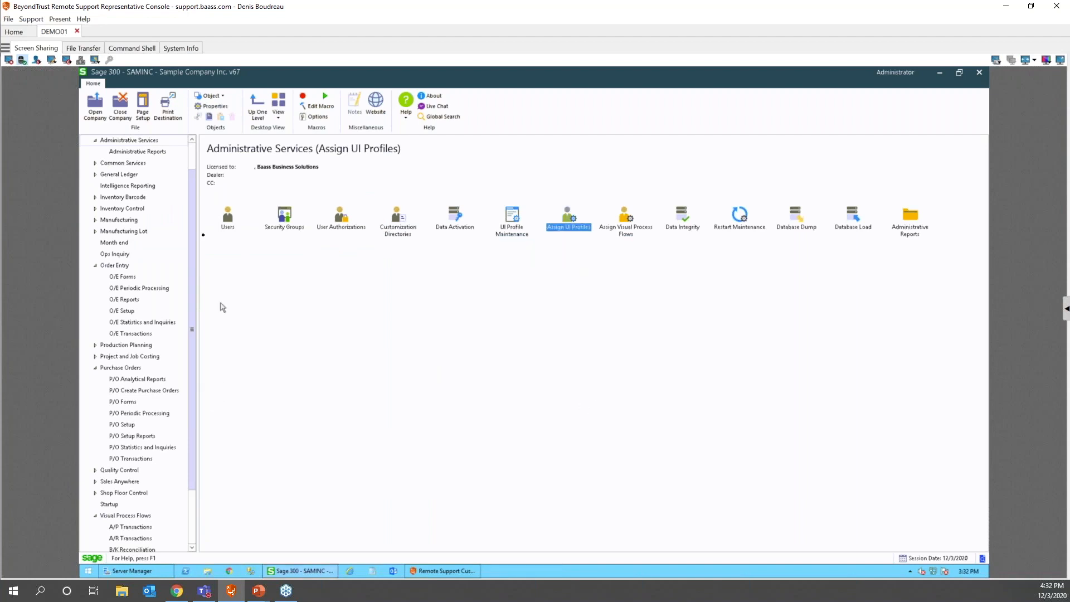
click(95, 114)
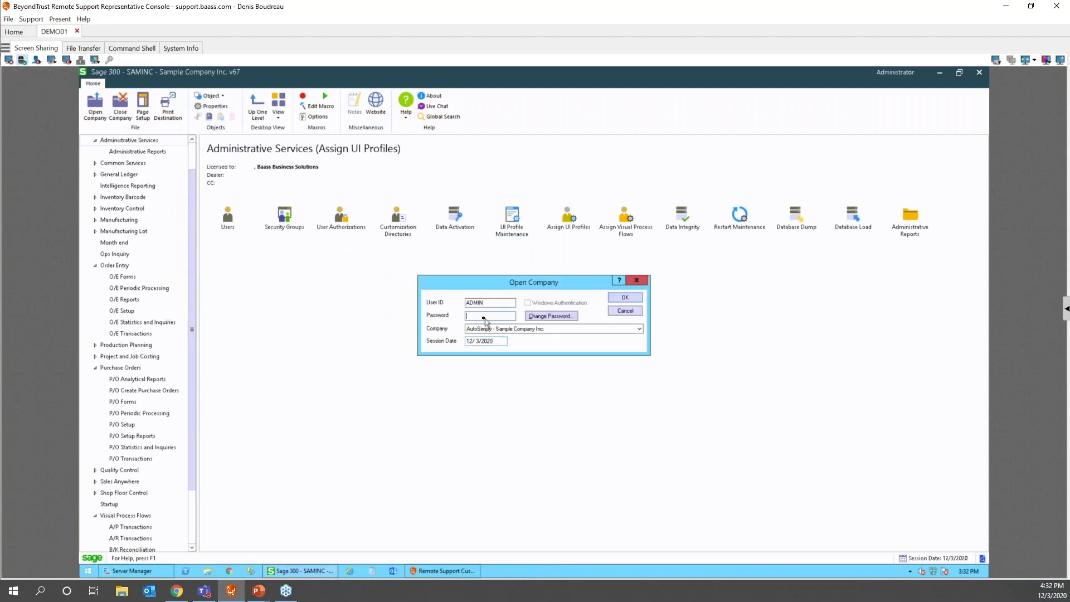
- Sign in to MFGINC and launch Purchase Order Entry from Purchase Orders > P/O Transactions
key(Return)
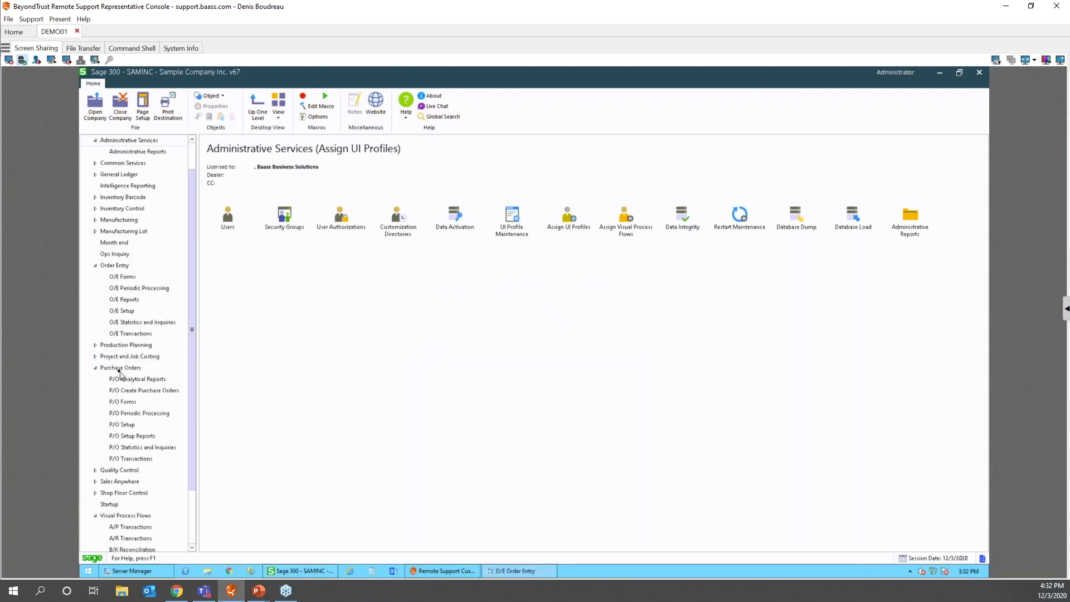
click(124, 368)
double_click(227, 214)
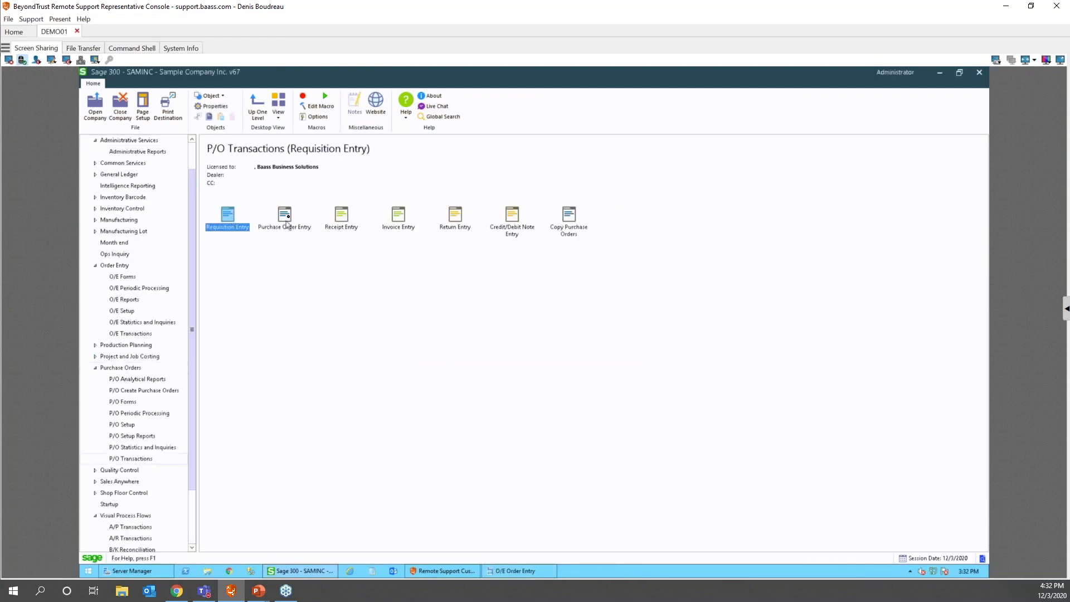
click(286, 217)
double_click(292, 219)
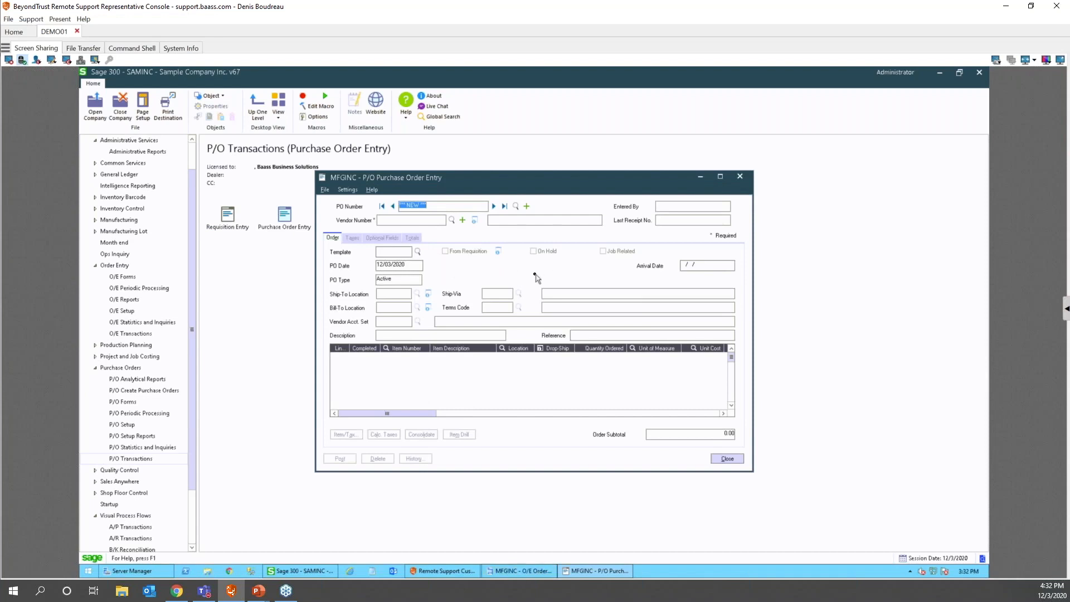
- Load the first purchase order, close the form, and advance to the _C.ism/_P.ism customization slide
click(493, 206)
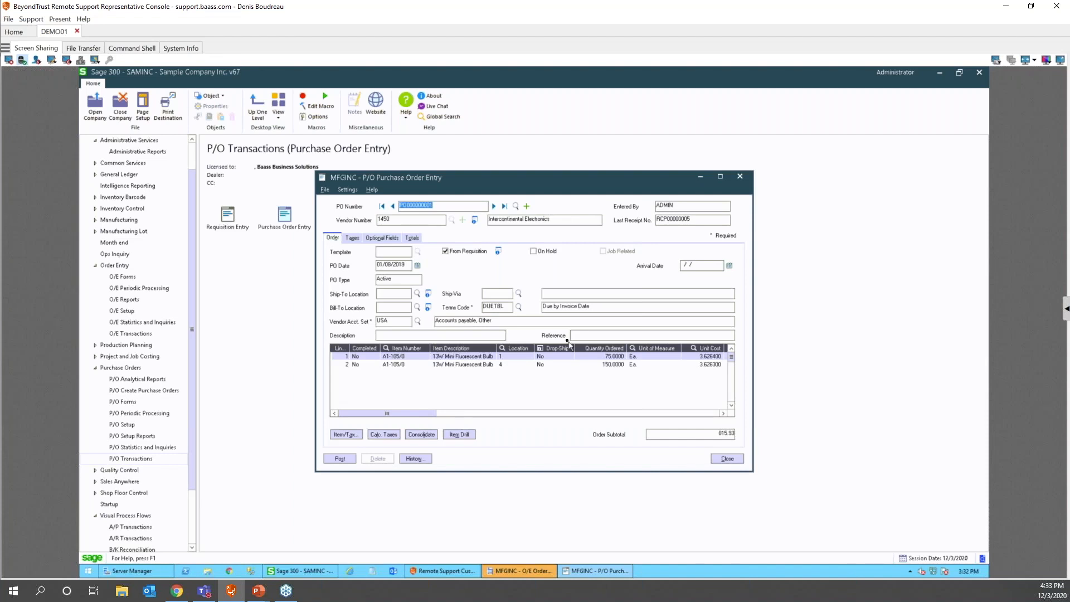
click(727, 459)
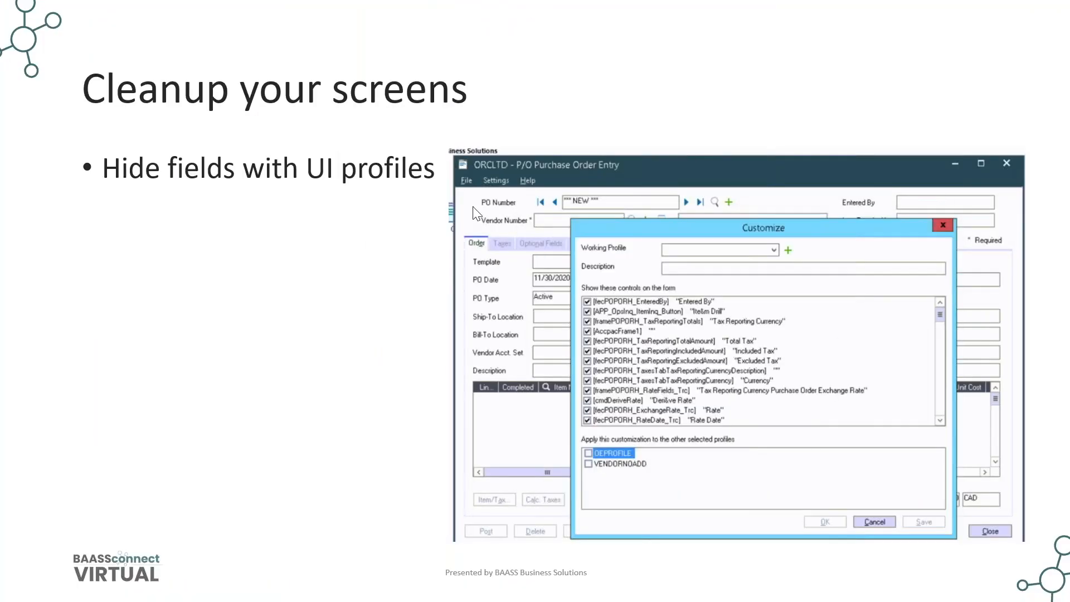
click(188, 368)
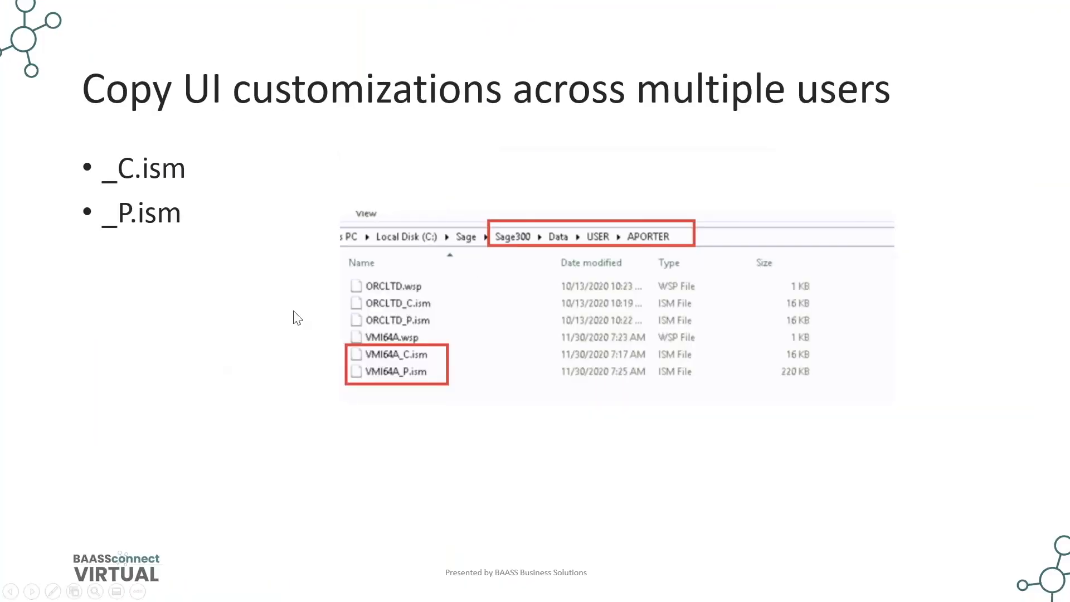
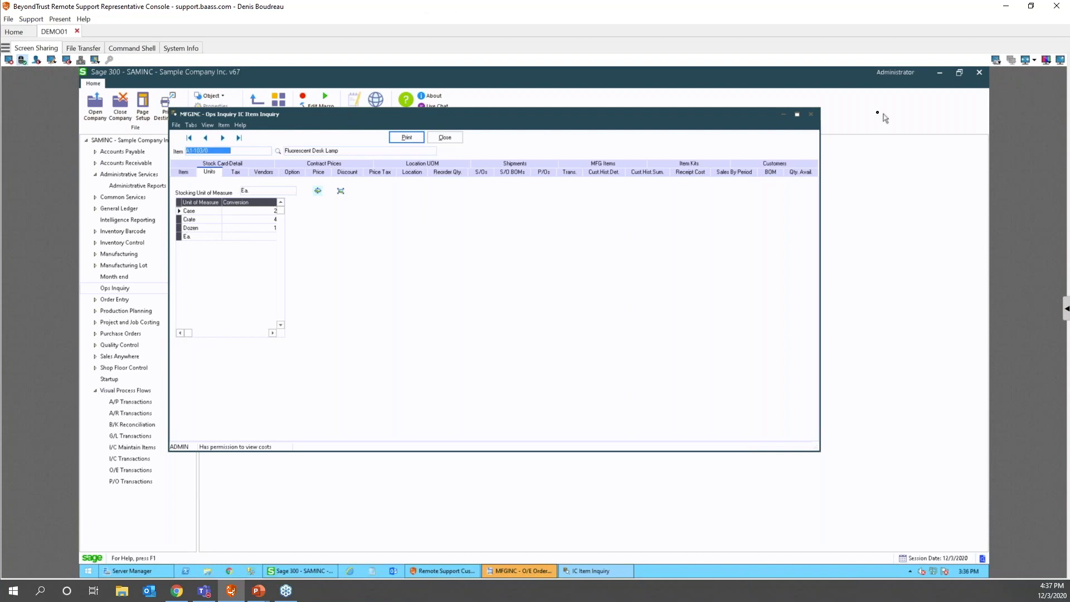
- Close IC Item Inquiry and load the first sales order in O/E Order Entry, with four lines totalling 616.65
click(810, 113)
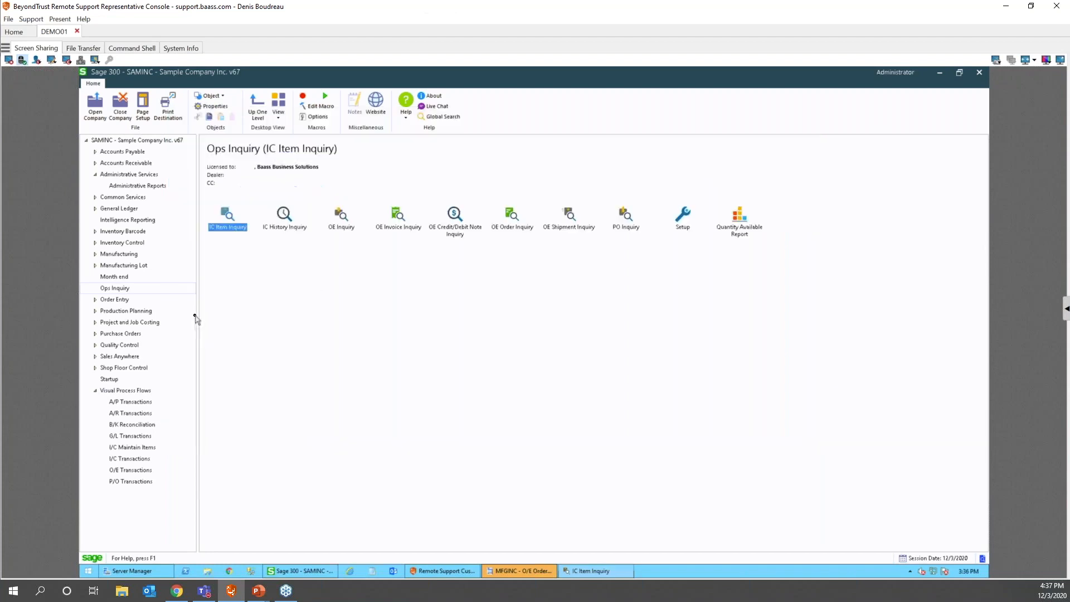
click(116, 300)
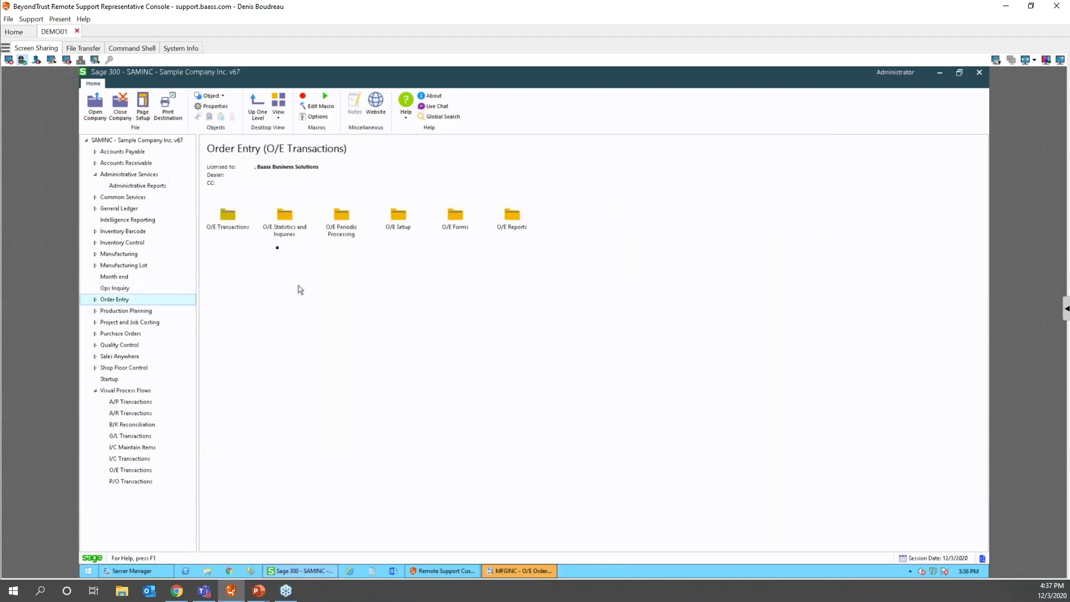
double_click(225, 217)
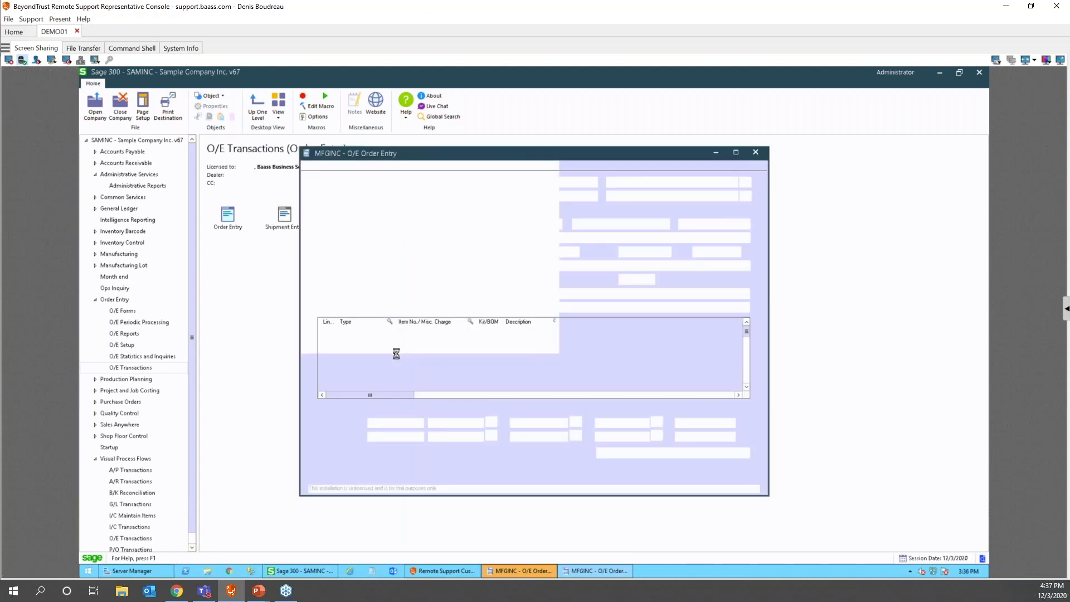
click(473, 182)
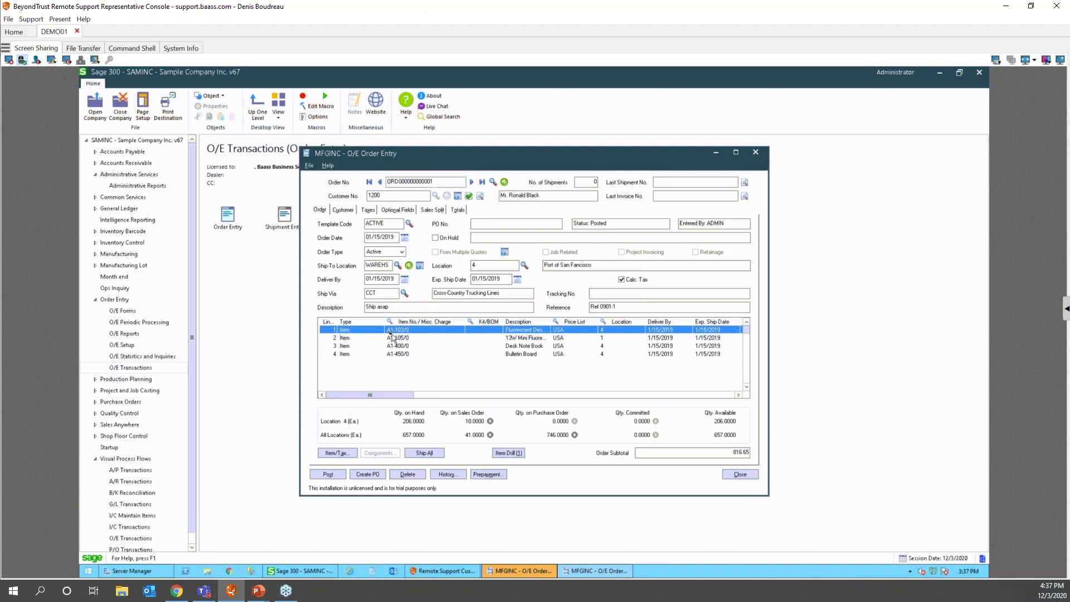
click(507, 454)
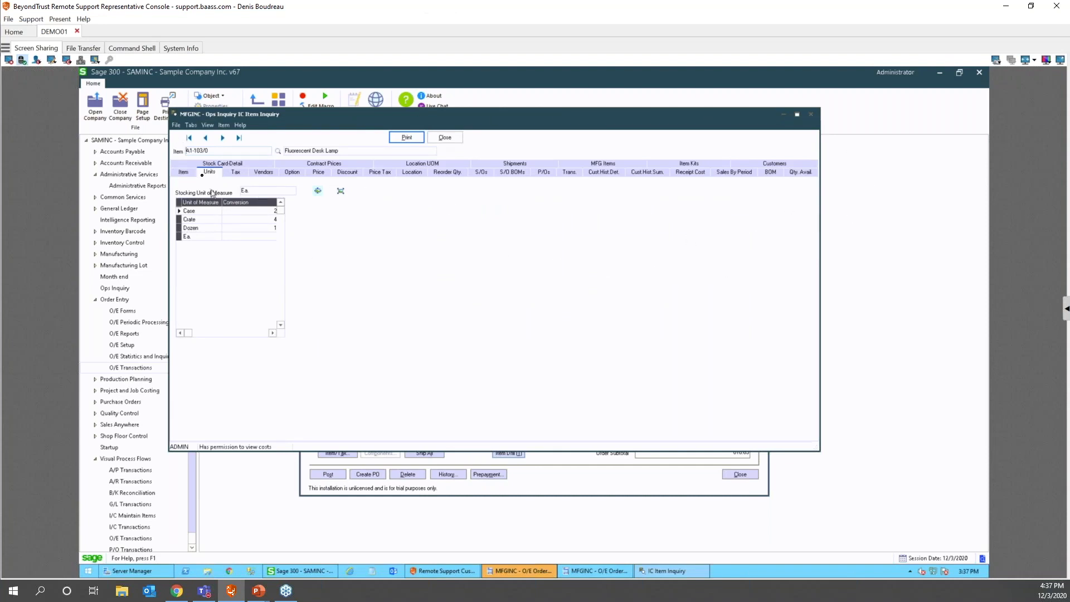
click(184, 173)
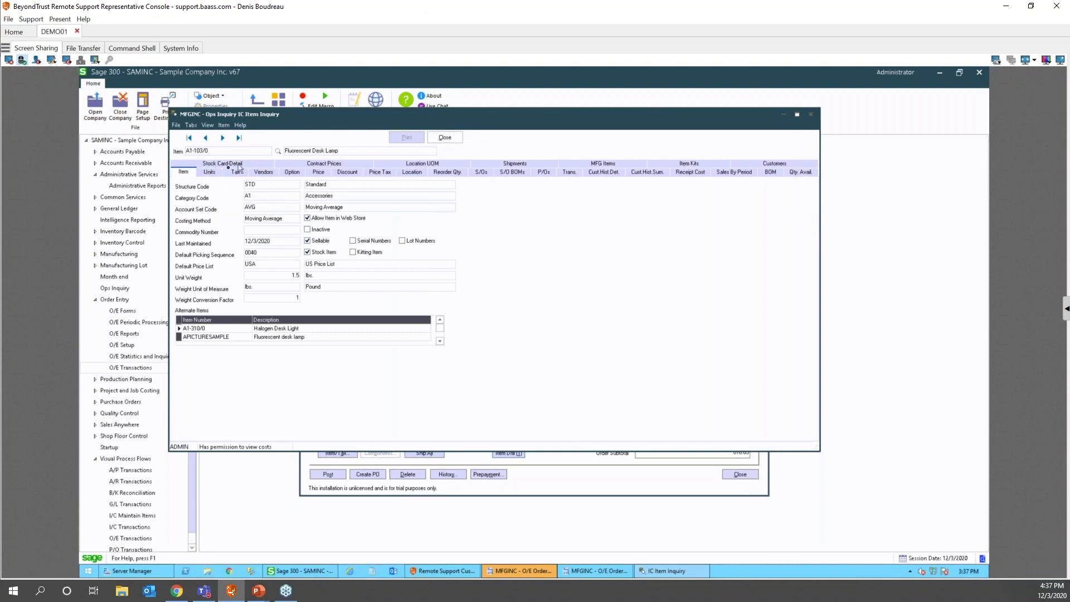
click(210, 174)
click(233, 173)
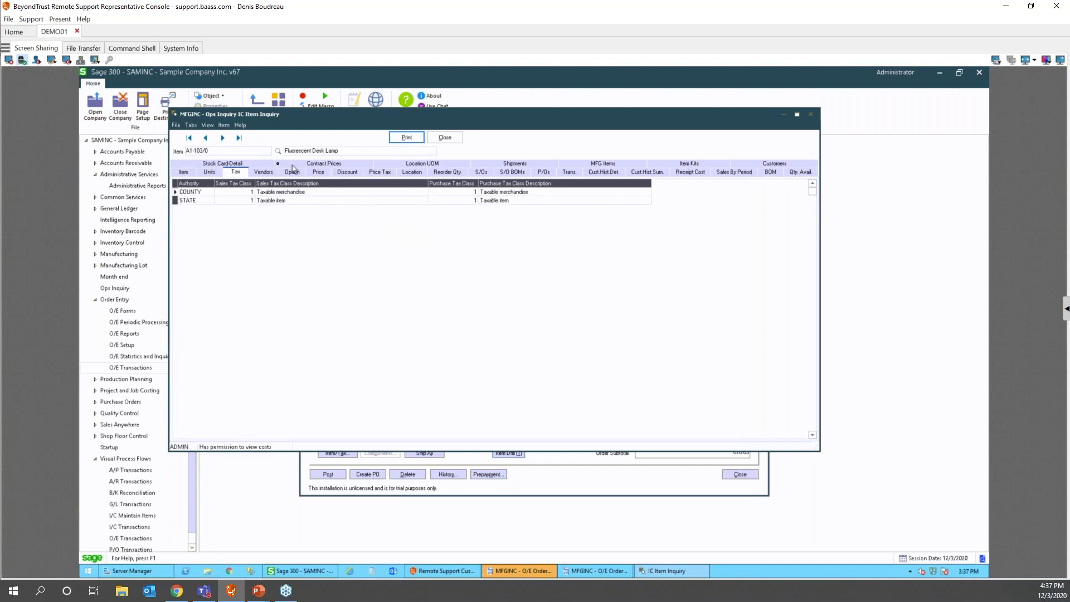
click(264, 172)
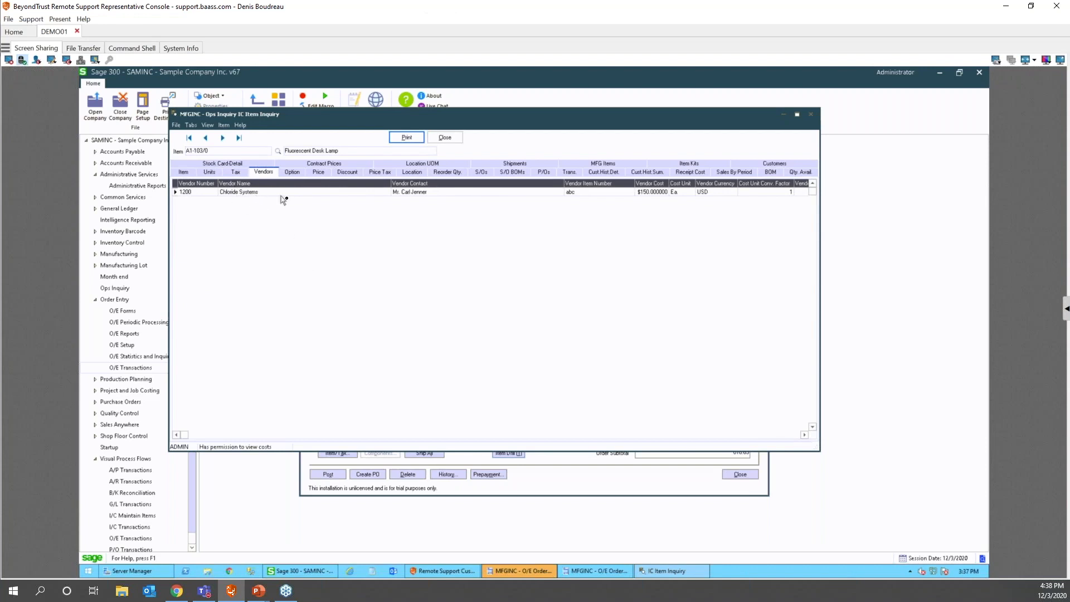
click(324, 163)
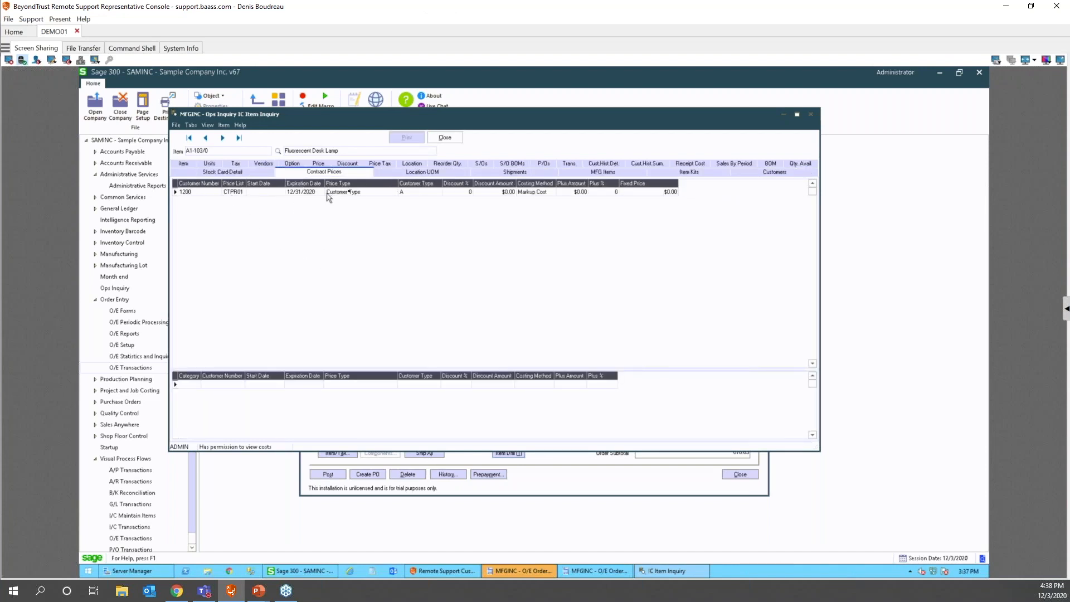
click(480, 164)
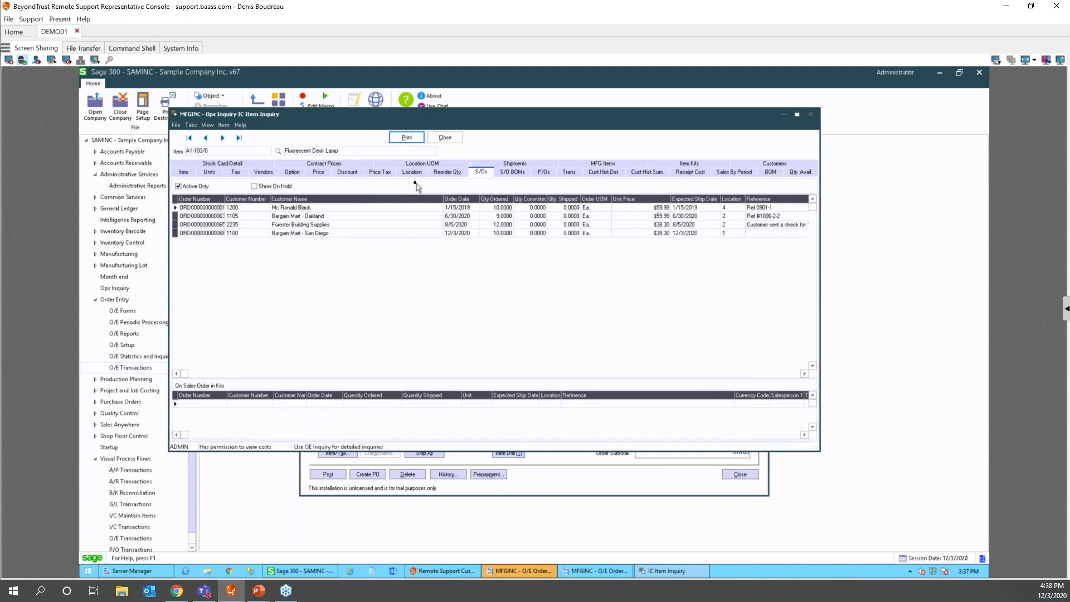
click(544, 172)
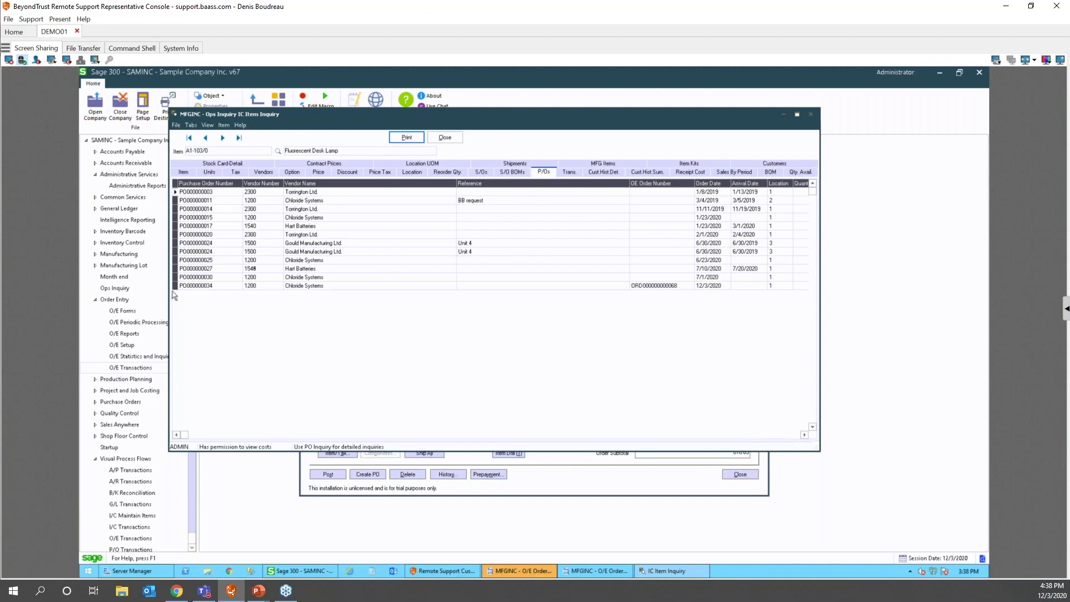
click(811, 115)
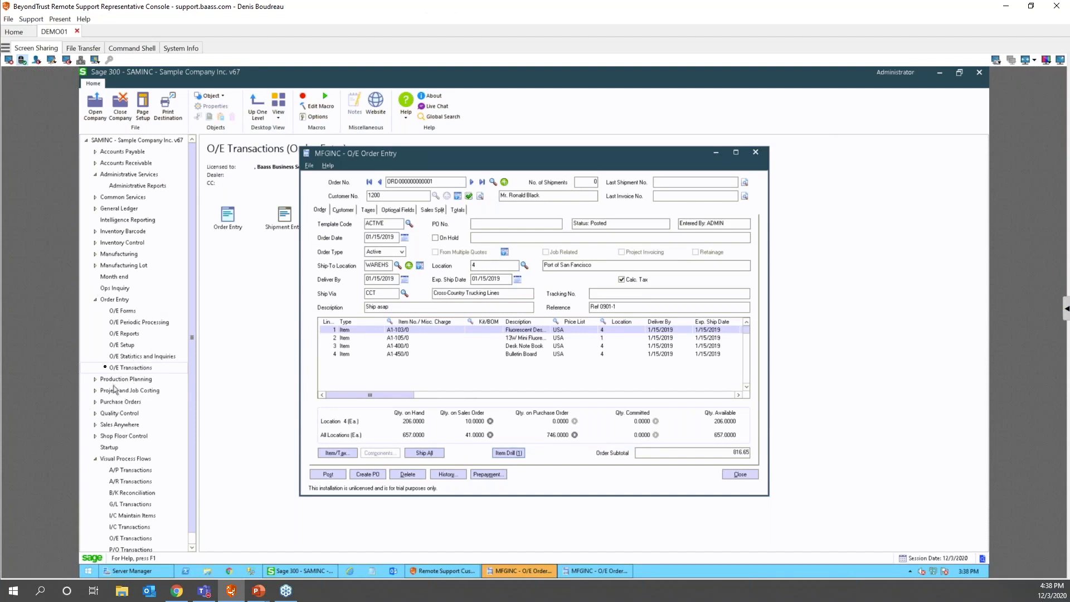
- Check the Store pictures at path in Ops Inquiry Setup, then cancel without saving
click(117, 288)
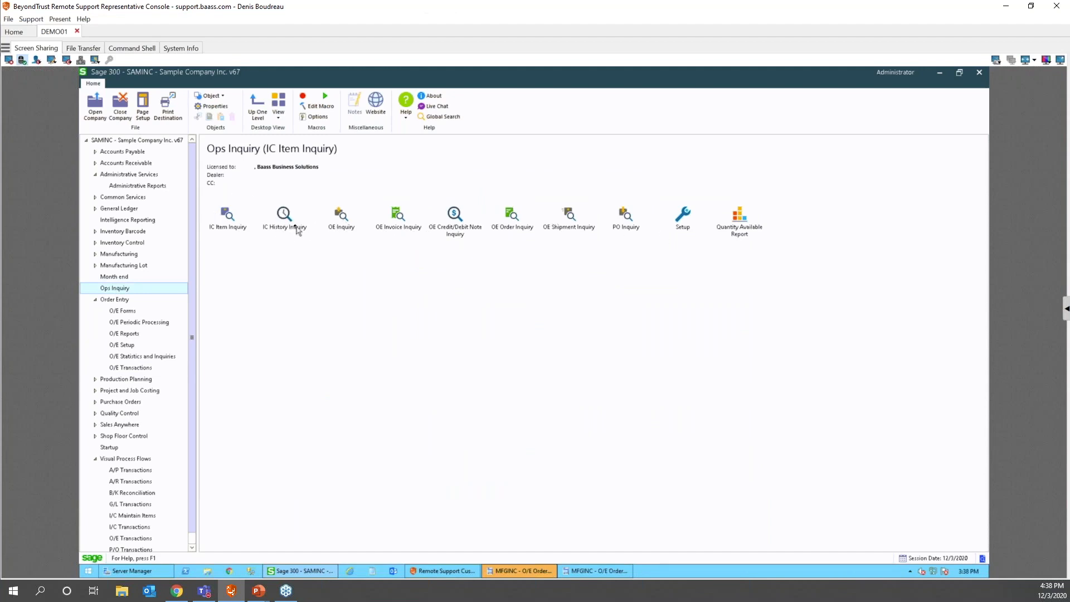
click(686, 217)
double_click(686, 217)
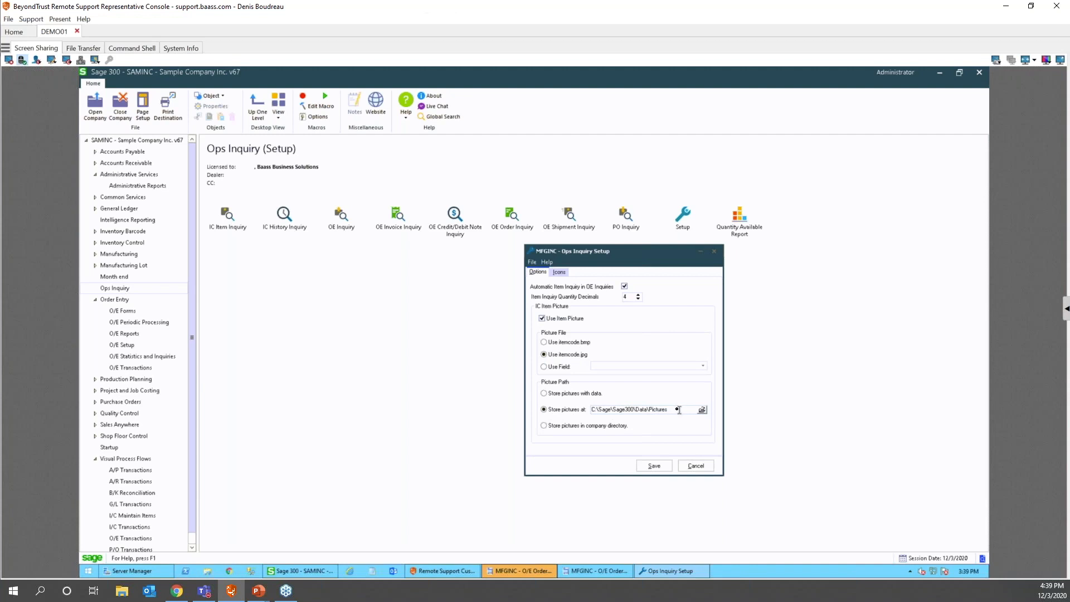
drag(674, 408, 623, 405)
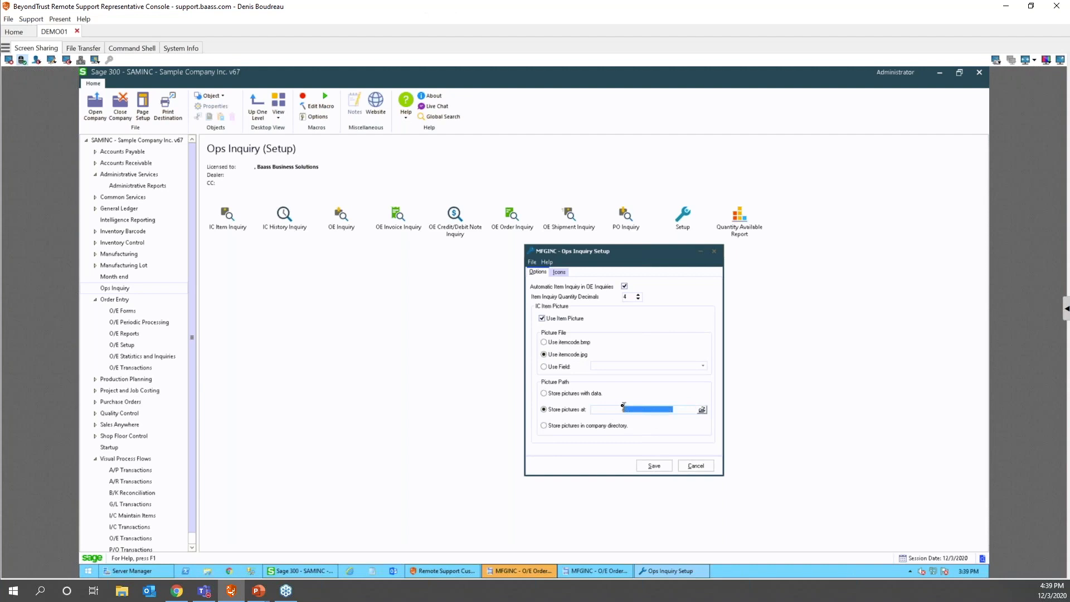
click(695, 465)
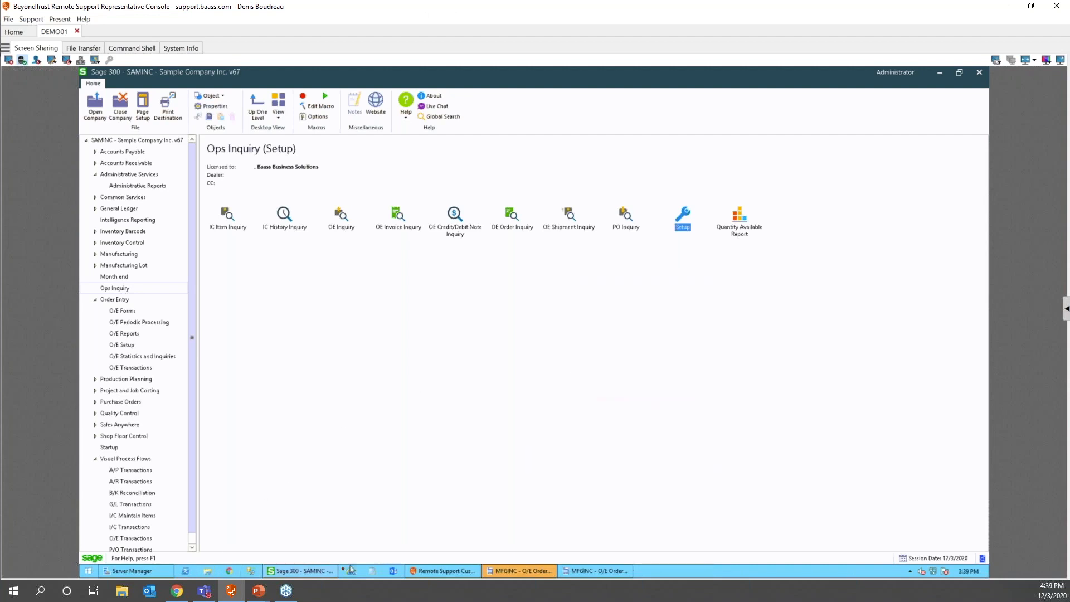
- Browse File Explorer to C:\Sage\Sage300\Data\Pictures, then reopen IC Item Inquiry in Sage
click(207, 571)
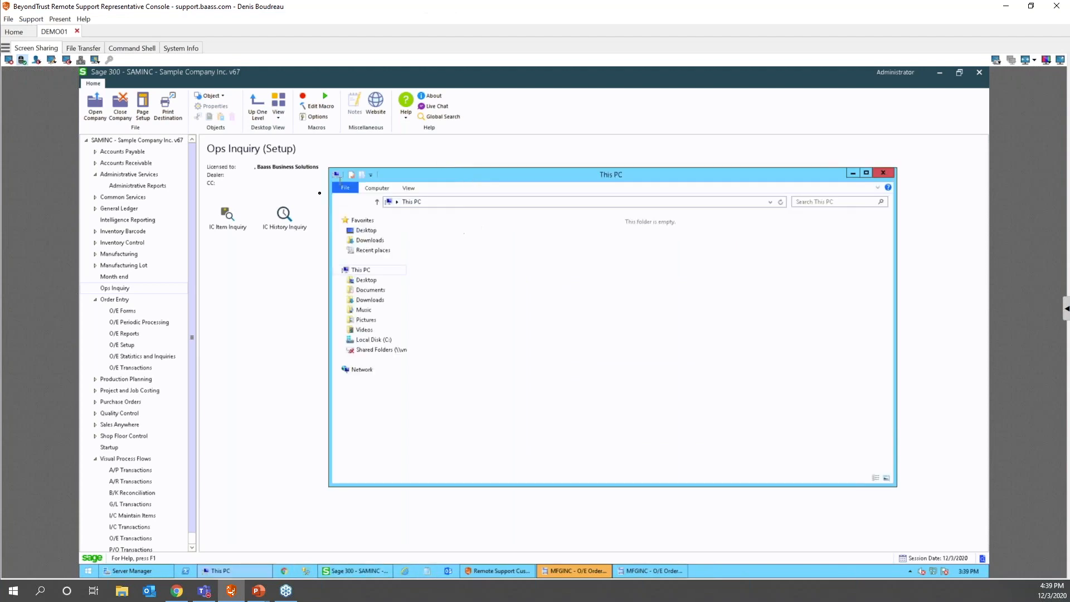
click(372, 339)
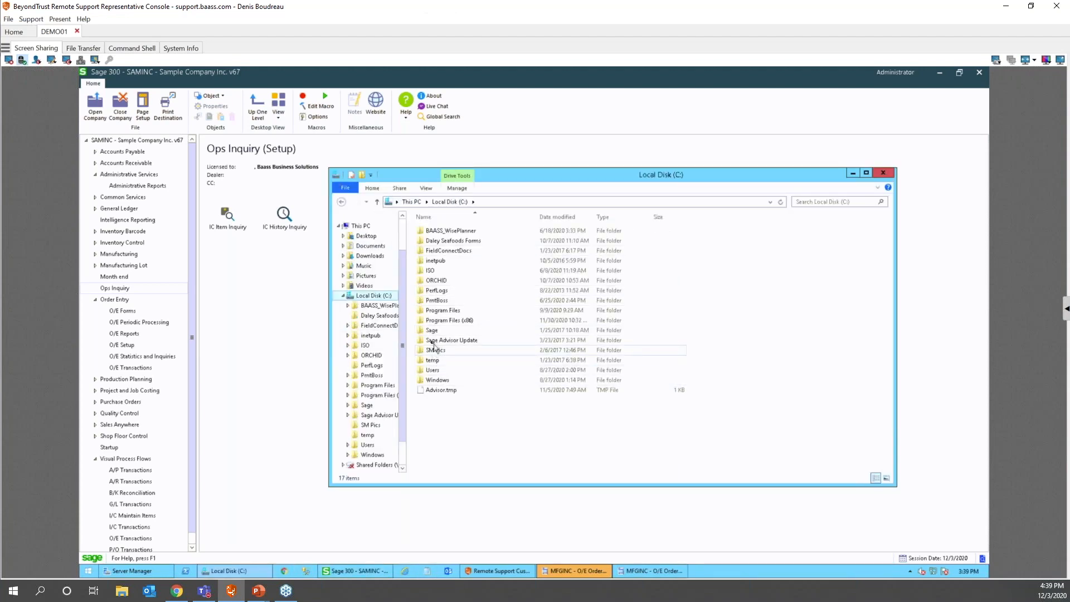
double_click(432, 330)
click(434, 251)
double_click(431, 252)
double_click(433, 230)
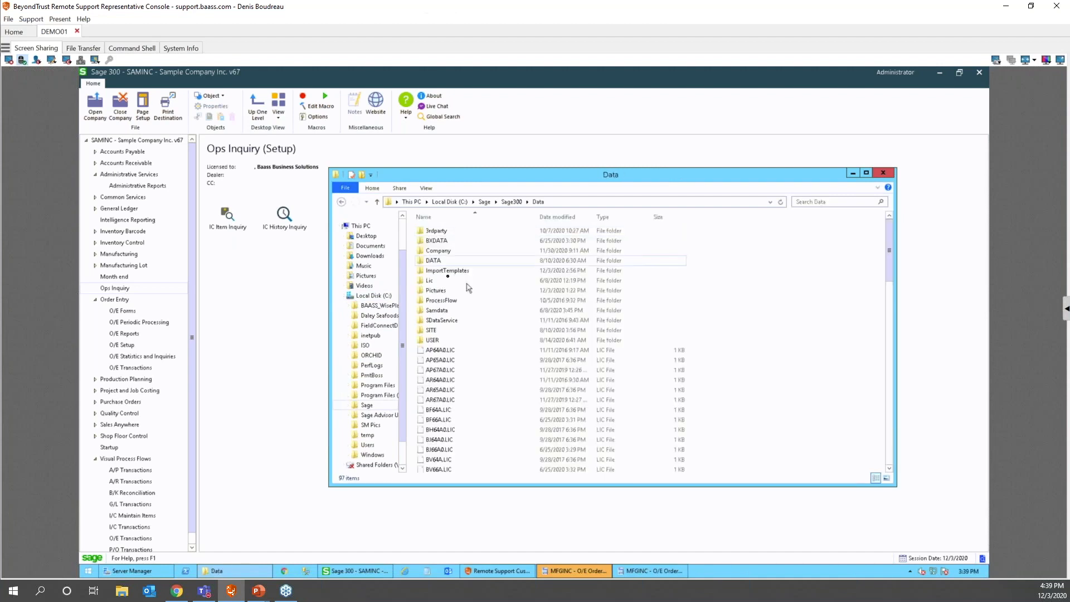
double_click(439, 290)
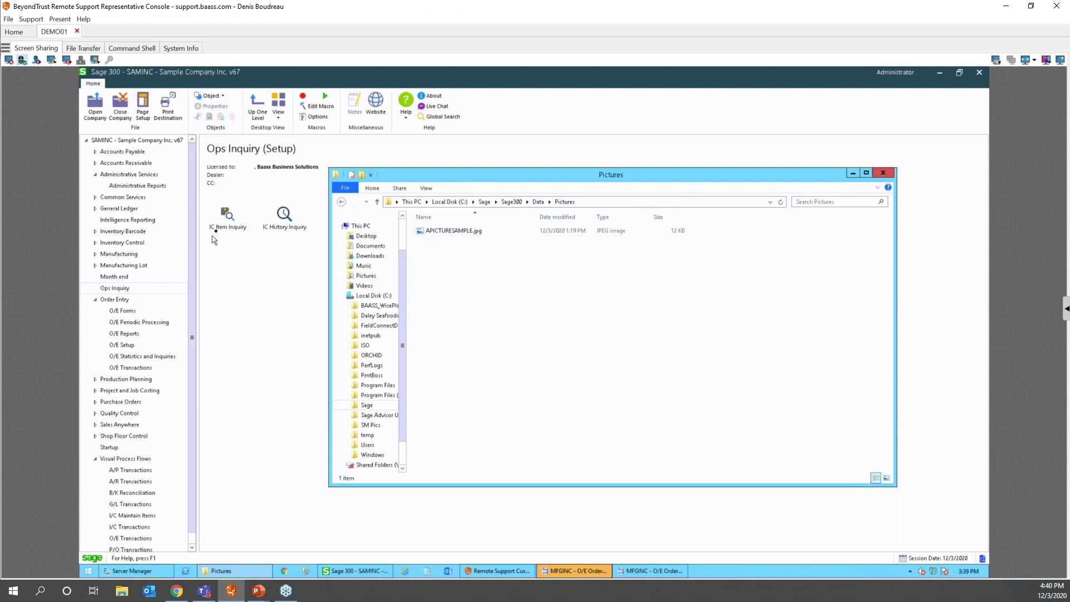
double_click(226, 215)
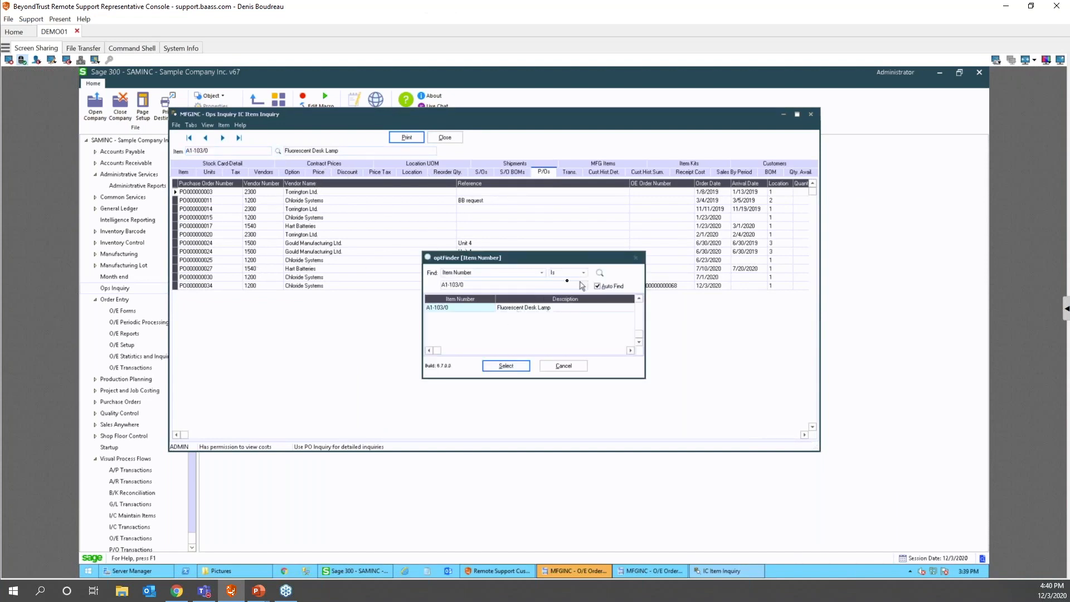
- Search the item finder for 'picture' matching anywhere and select APICTURESAMPLE, the Fluorescent desk lamp
click(567, 272)
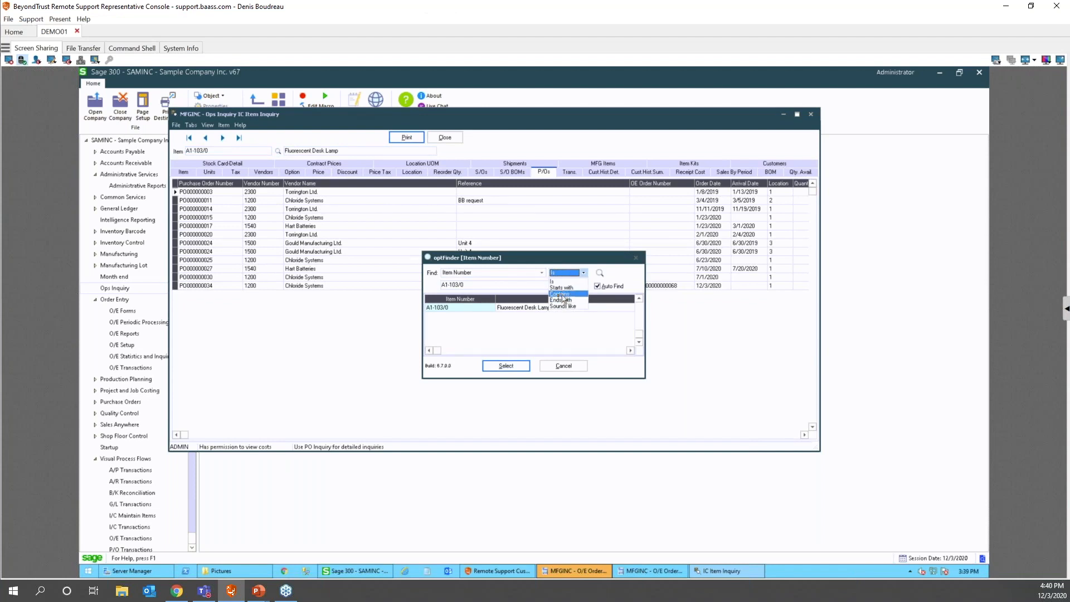
click(562, 294)
key(Tab)
text(picture)
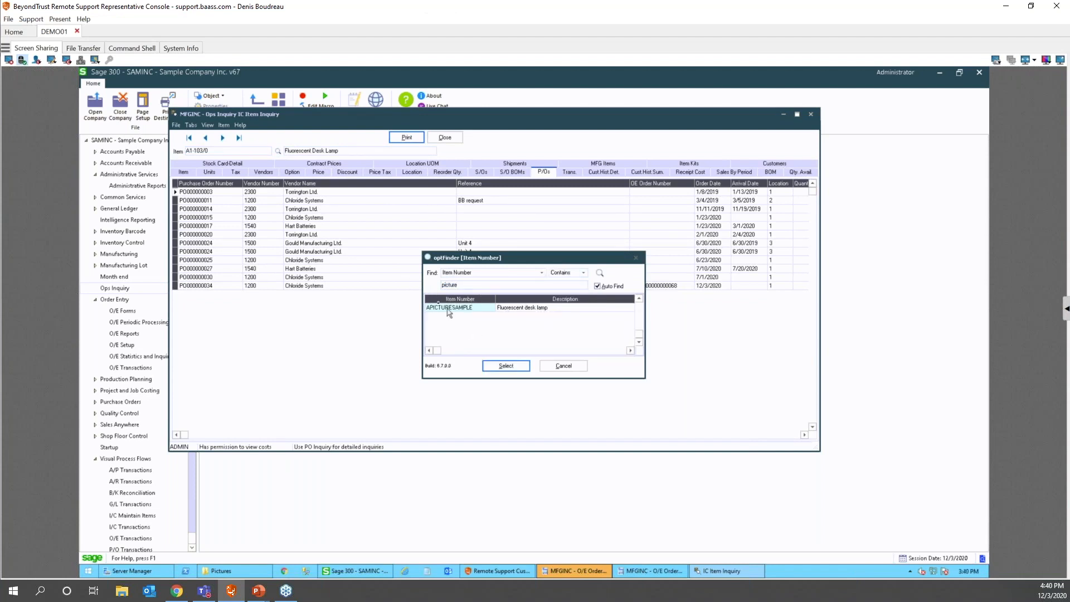
click(505, 366)
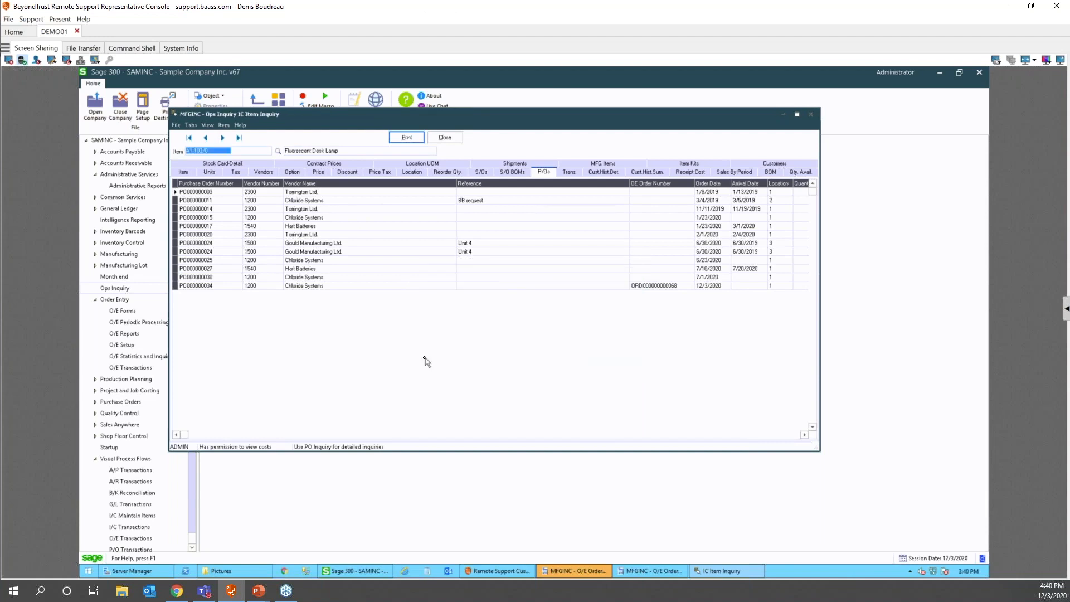
- Show the Units tab with the desk lamp's stocking unit and product picture
click(209, 173)
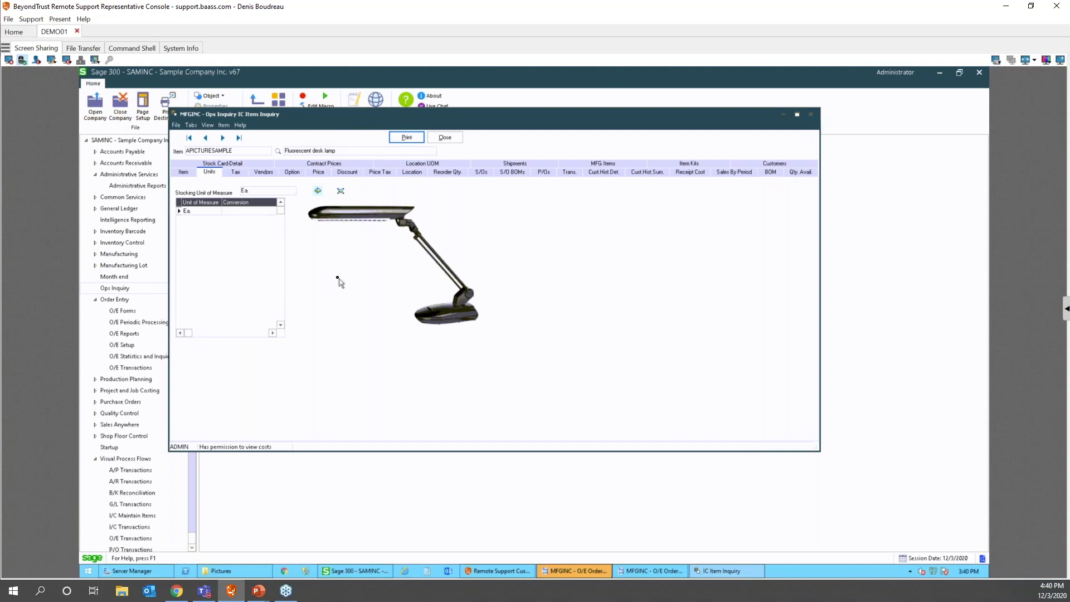
- Close IC Item Inquiry and the O/E Order Entry window, returning to the Order Entry folder
click(811, 114)
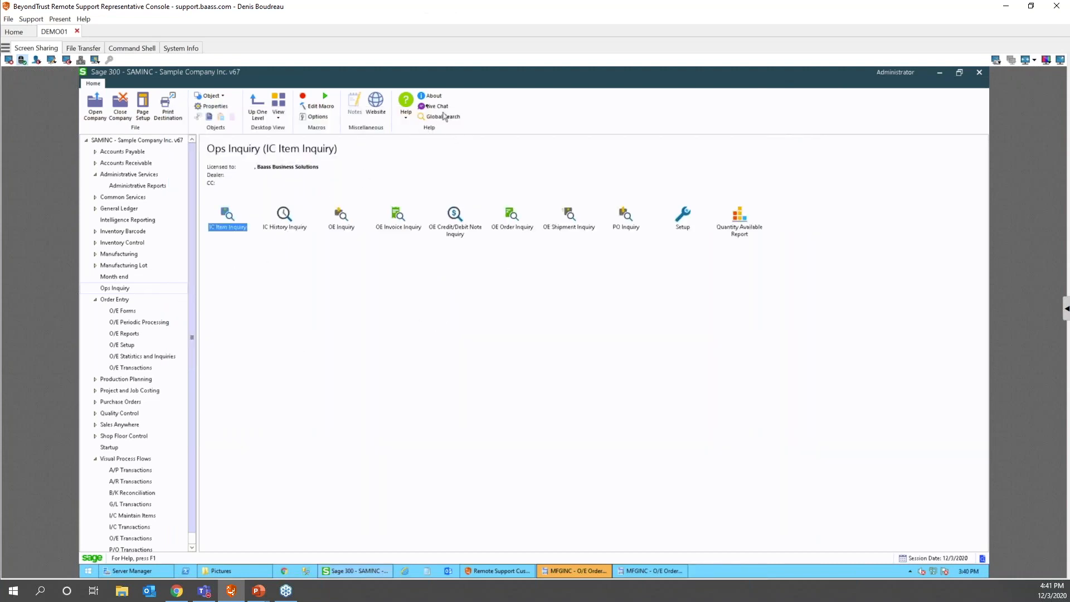
scroll(196, 351, down, 1)
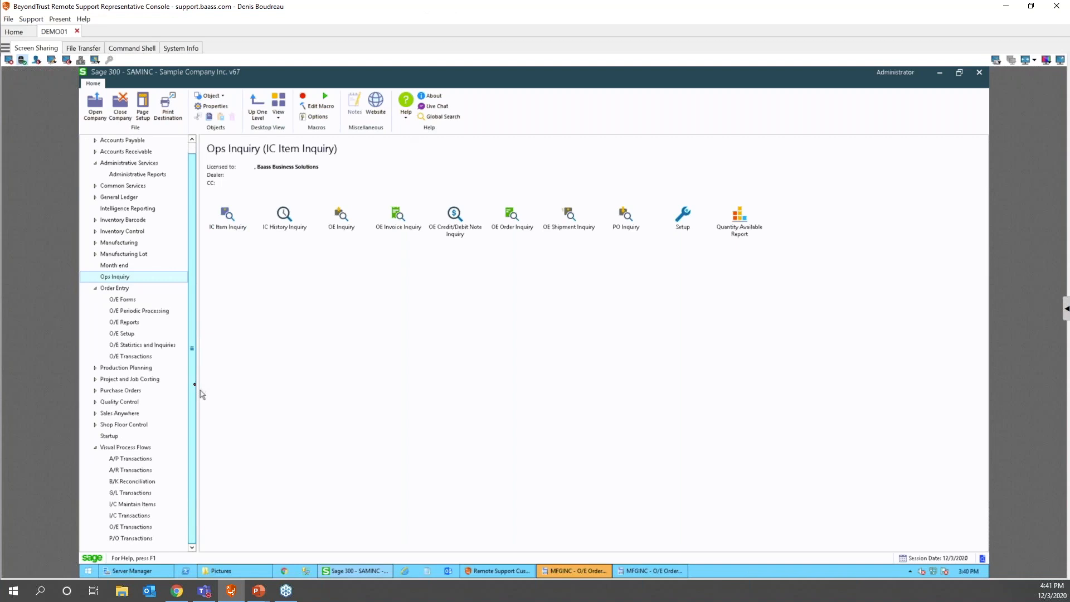
click(102, 289)
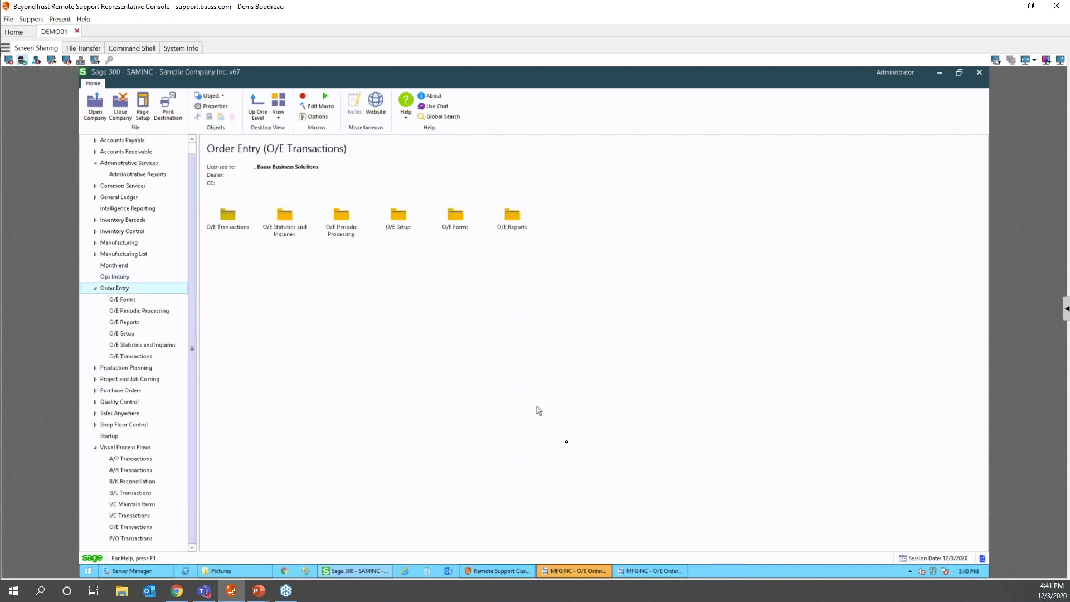
click(652, 569)
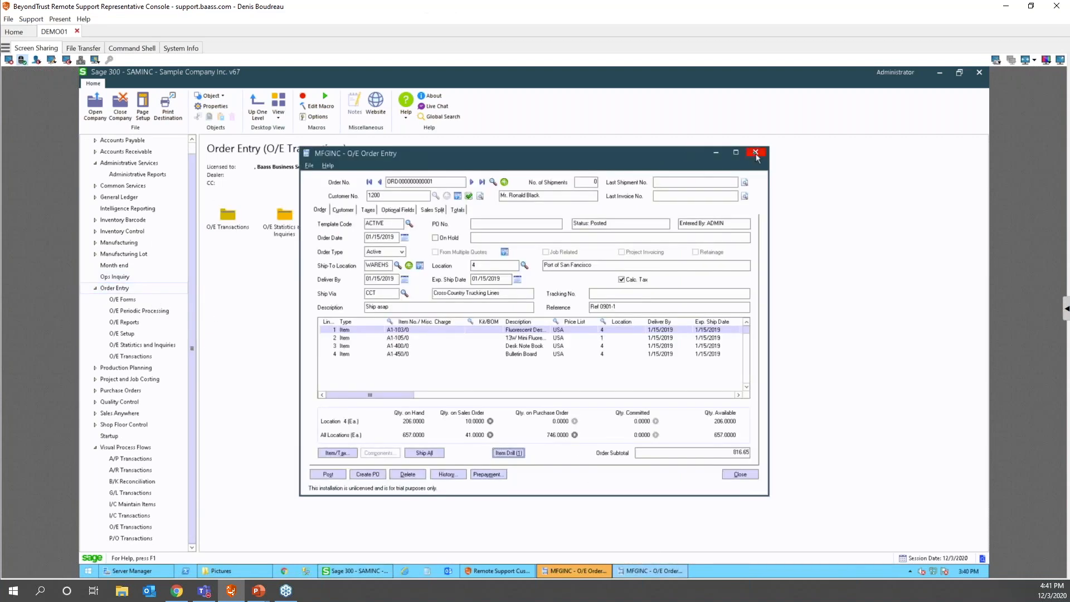
click(755, 153)
click(573, 571)
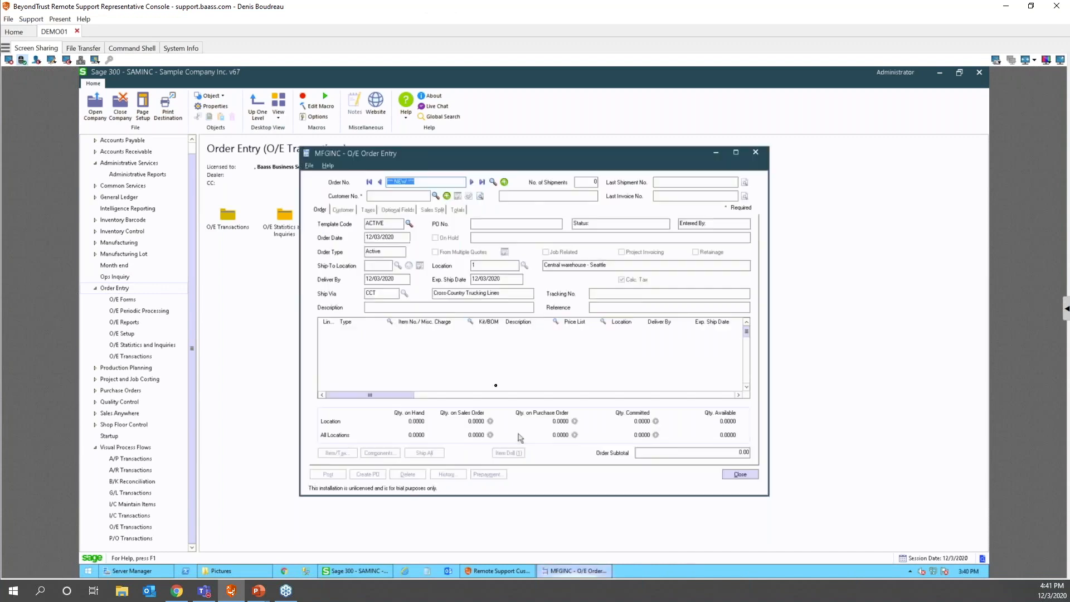
click(756, 152)
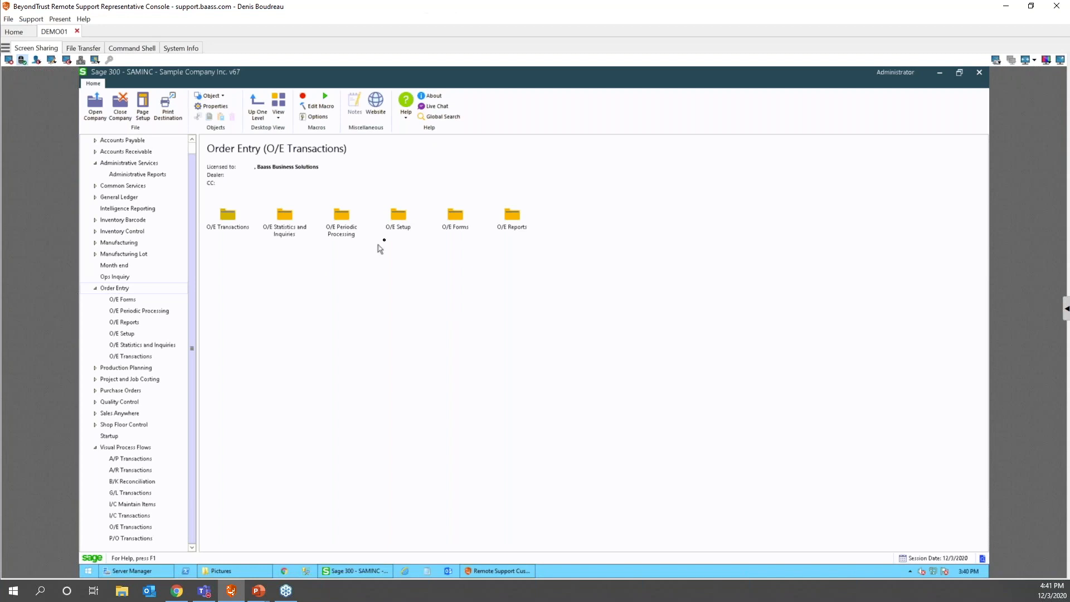
- Open Global Search and refresh its search data
click(444, 118)
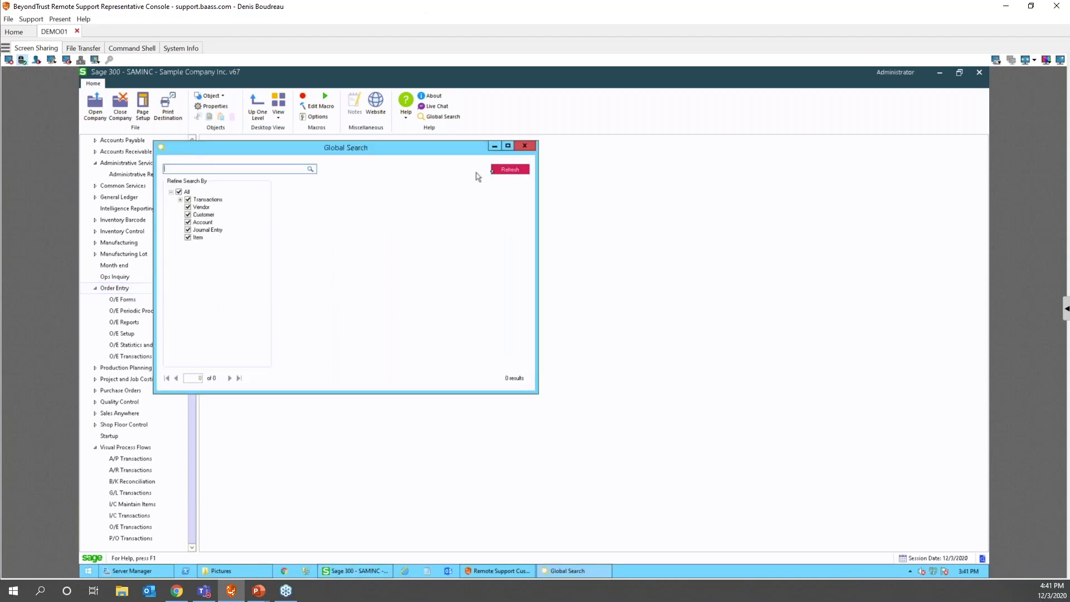
click(511, 169)
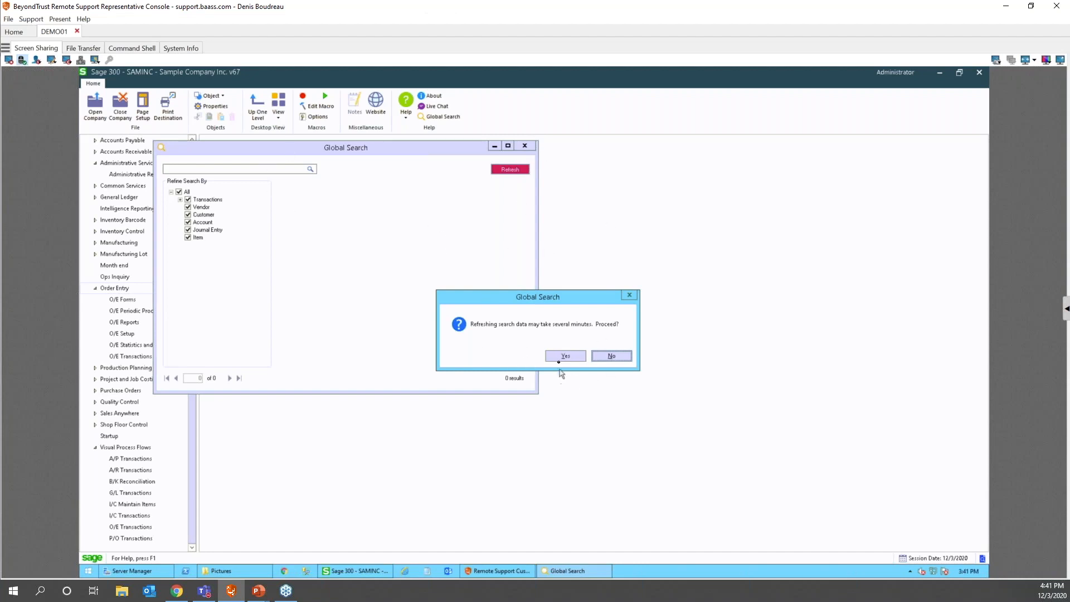
click(564, 356)
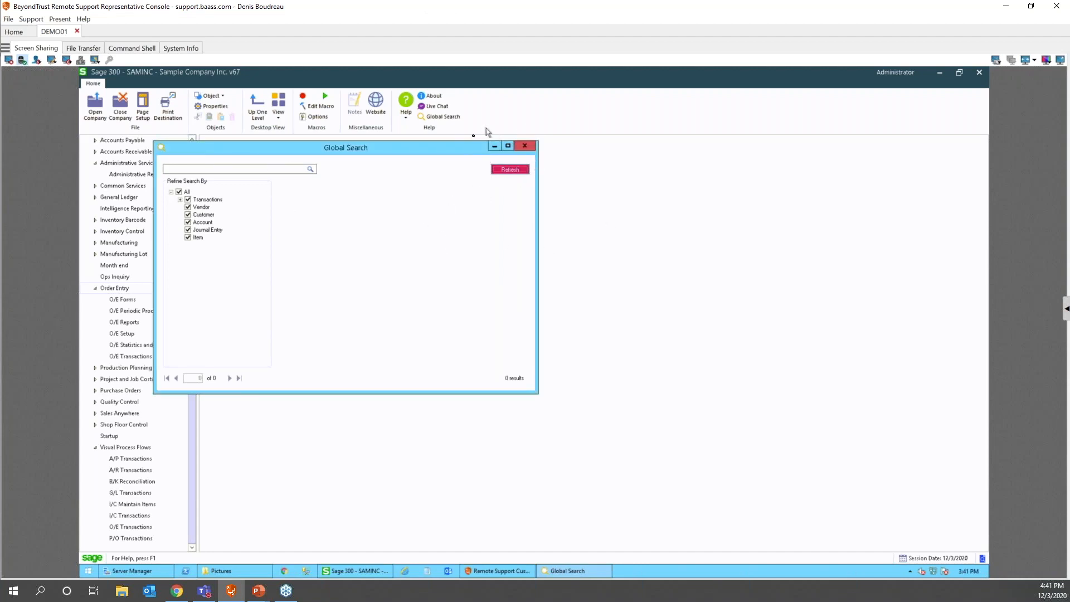
drag(450, 149, 675, 154)
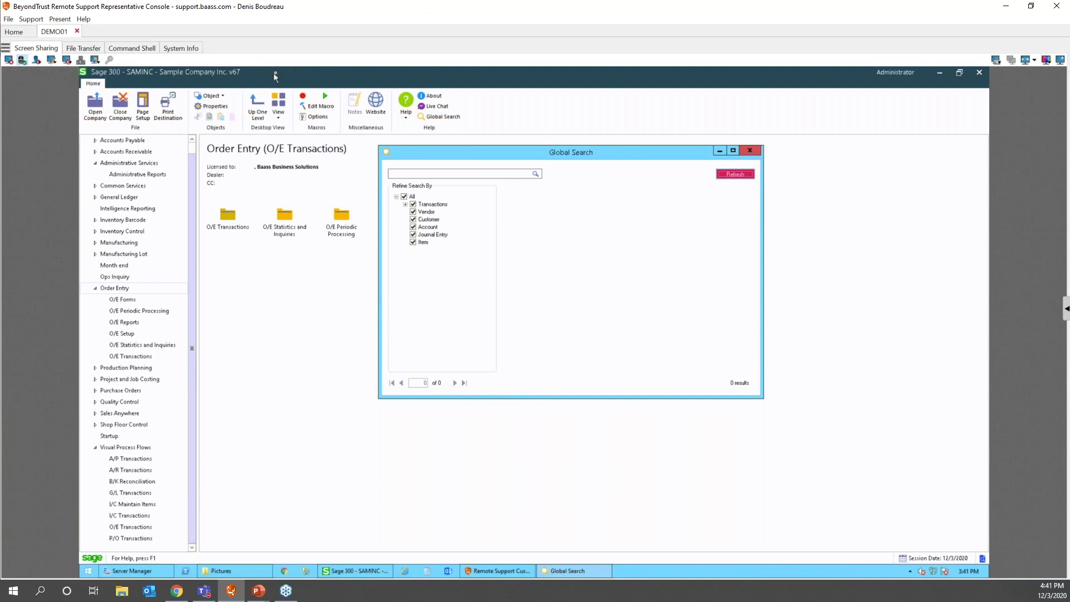
- Limit the transaction categories to Order Entry and Purchase Order only
click(405, 204)
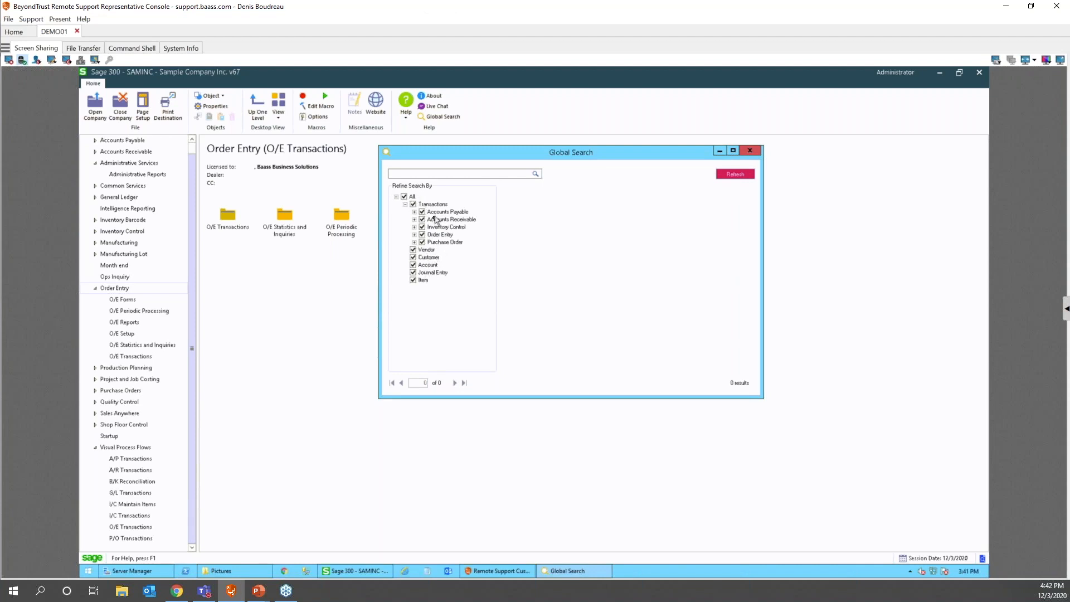
click(404, 197)
click(422, 243)
click(422, 227)
click(438, 173)
- Search for 1200, returning 77 transaction results
text(1200)
click(534, 174)
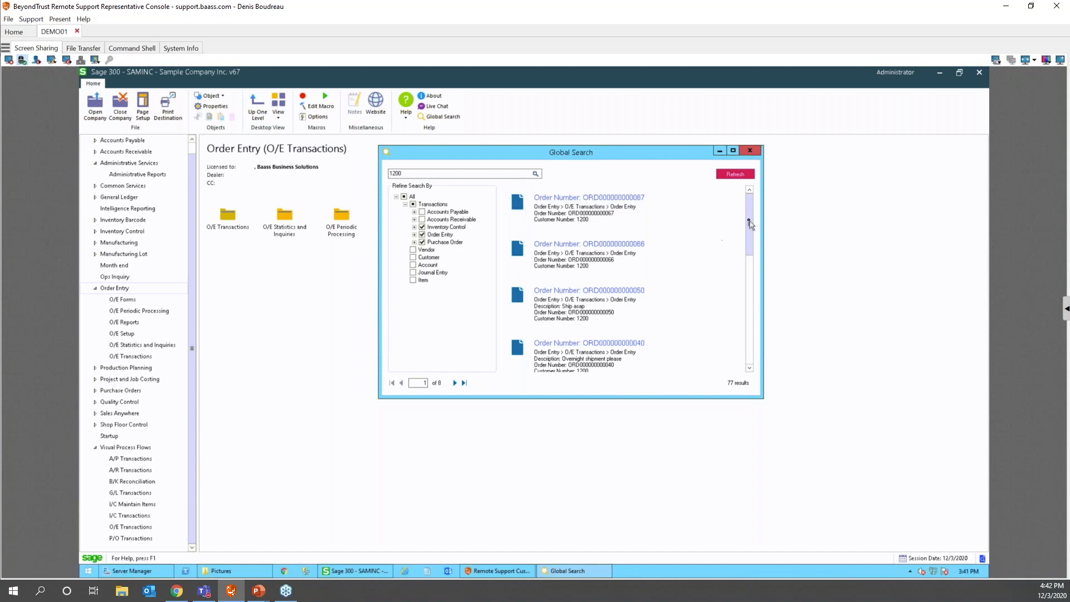
drag(752, 231, 749, 274)
click(749, 368)
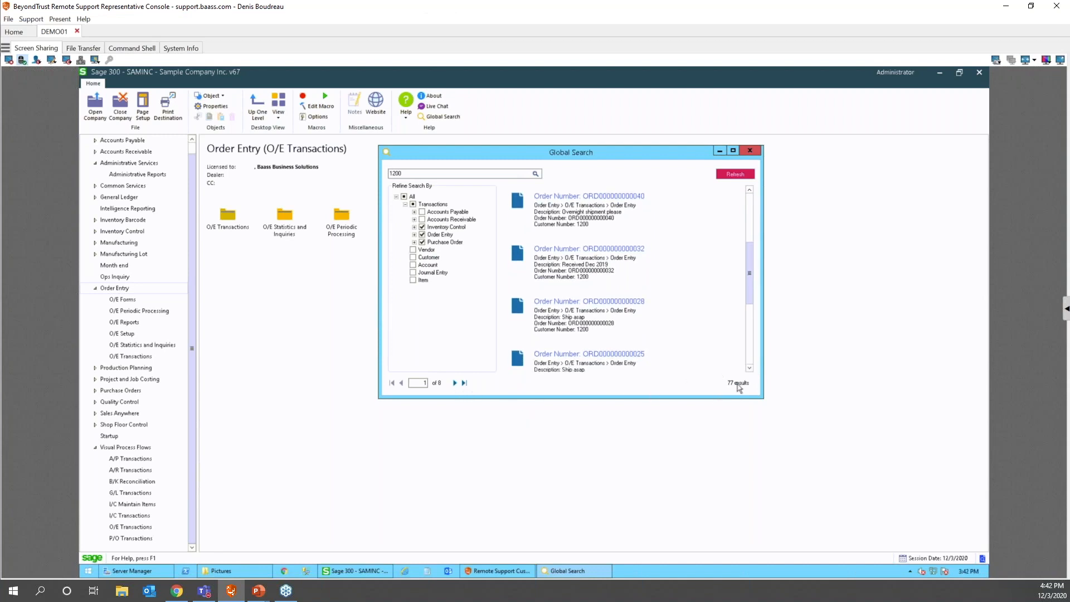
- Go to results page 3 and open the first Shipment Number in O/E Shipment Entry
click(454, 383)
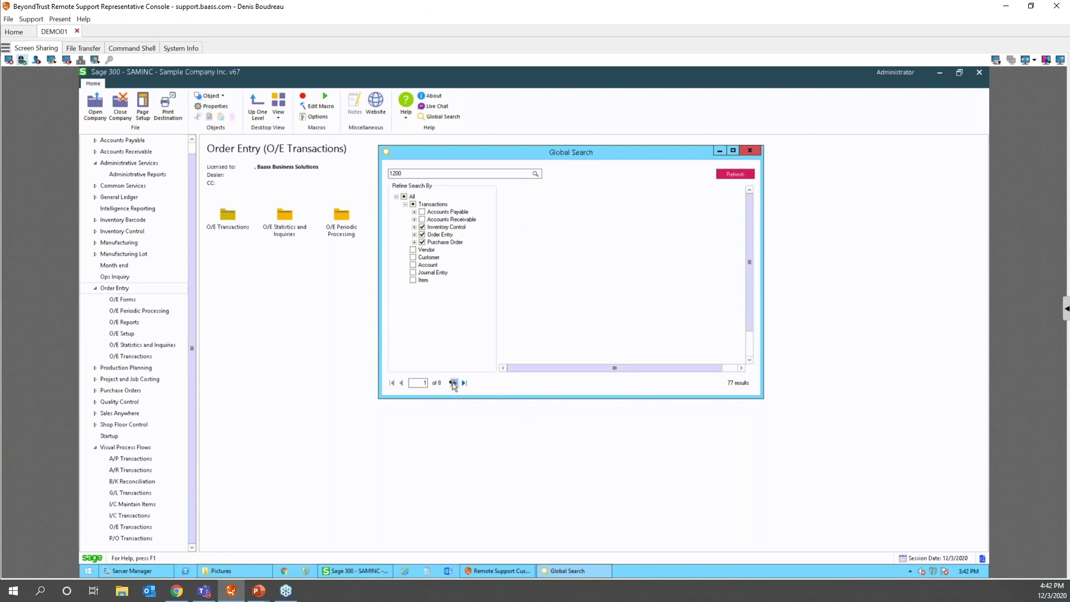
click(454, 383)
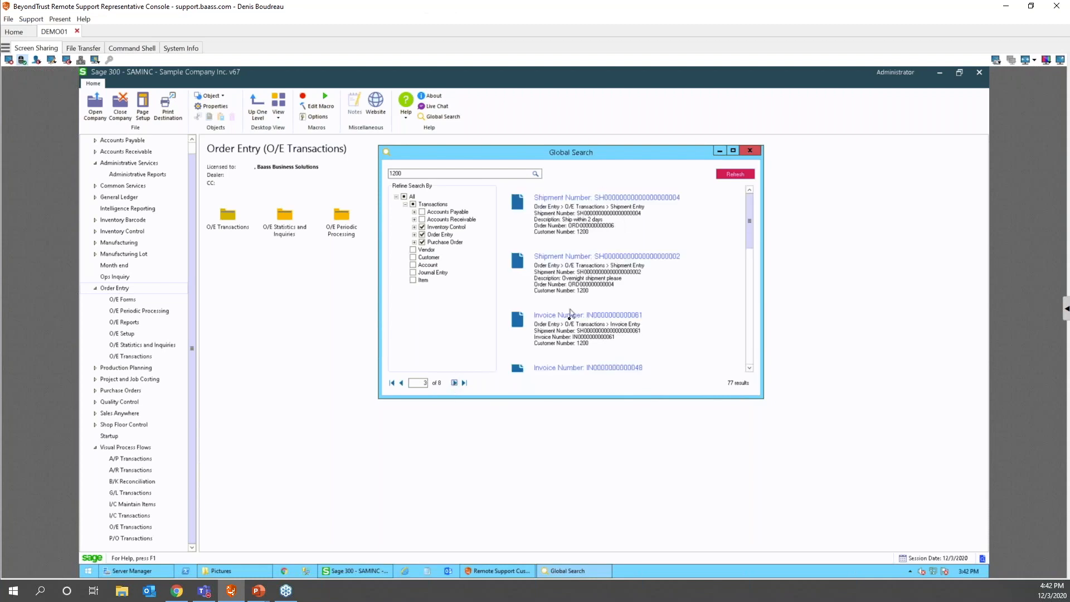
click(610, 197)
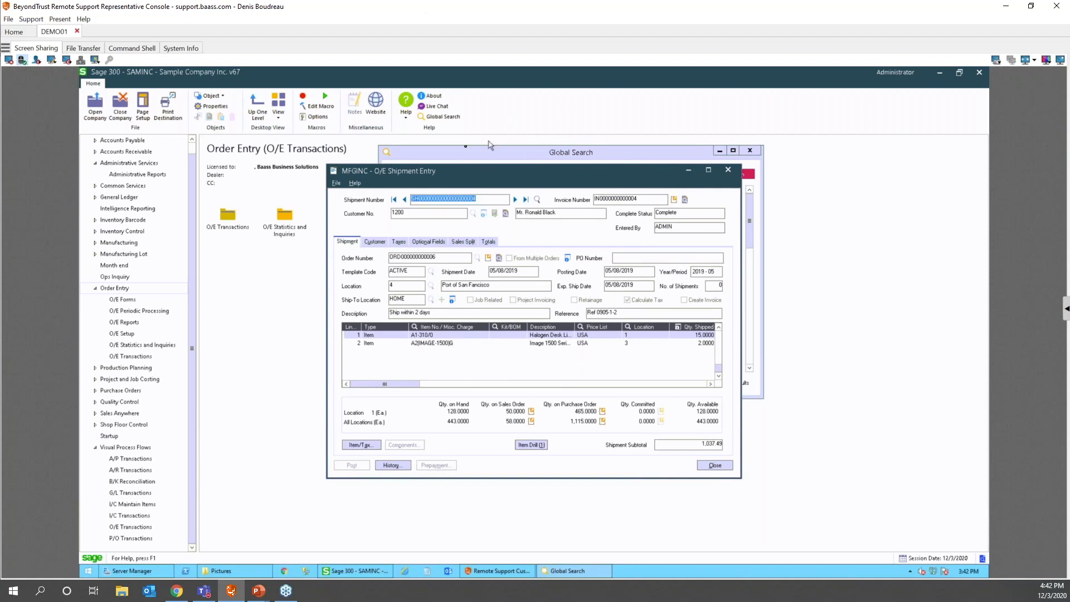
- Close O/E Shipment Entry to return to the 77 Global Search results for 1200
click(727, 169)
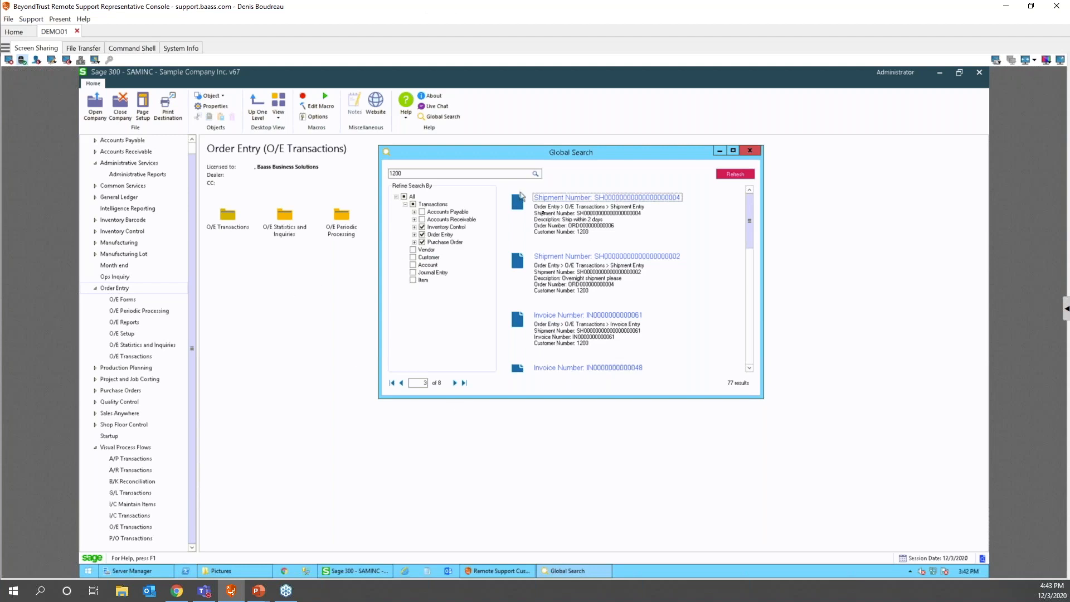
- Minimize Global Search and advance the slideshow to the 'Send Invoices and Accept Payments Faster' slide
click(718, 151)
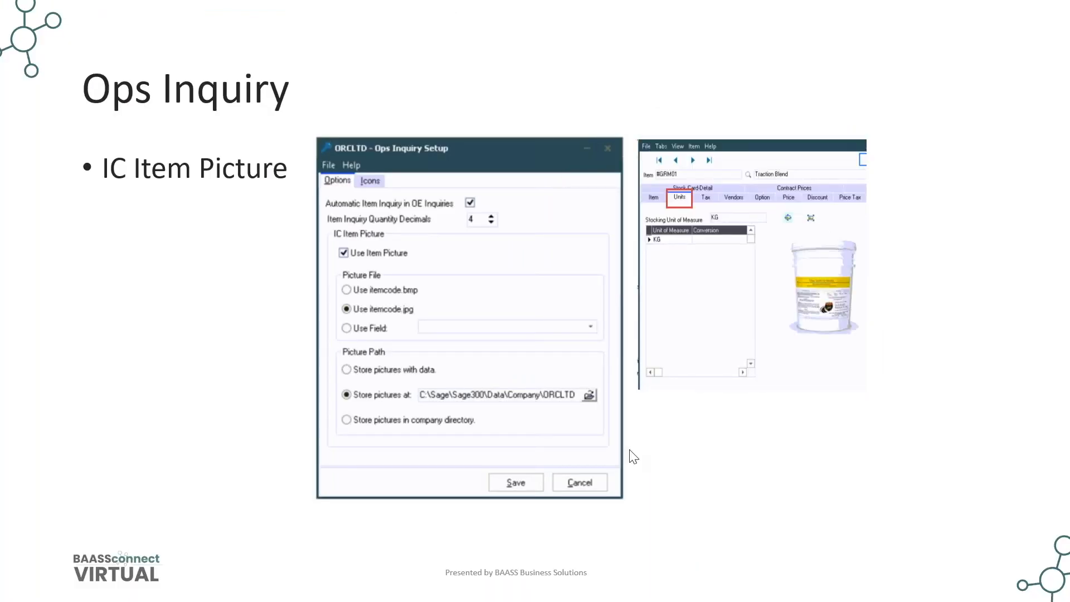
click(725, 483)
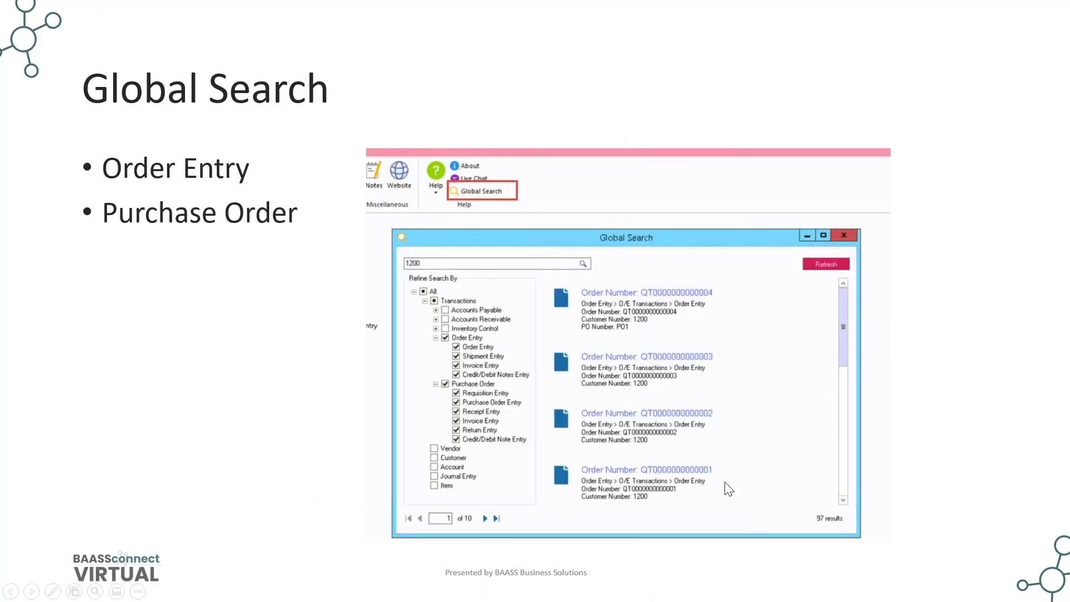
click(729, 490)
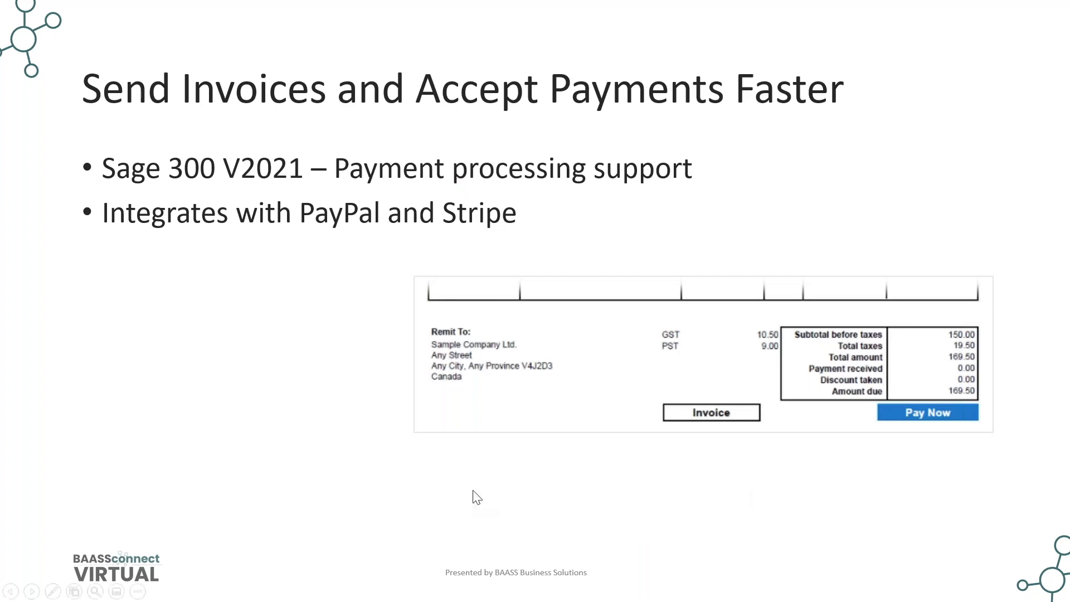
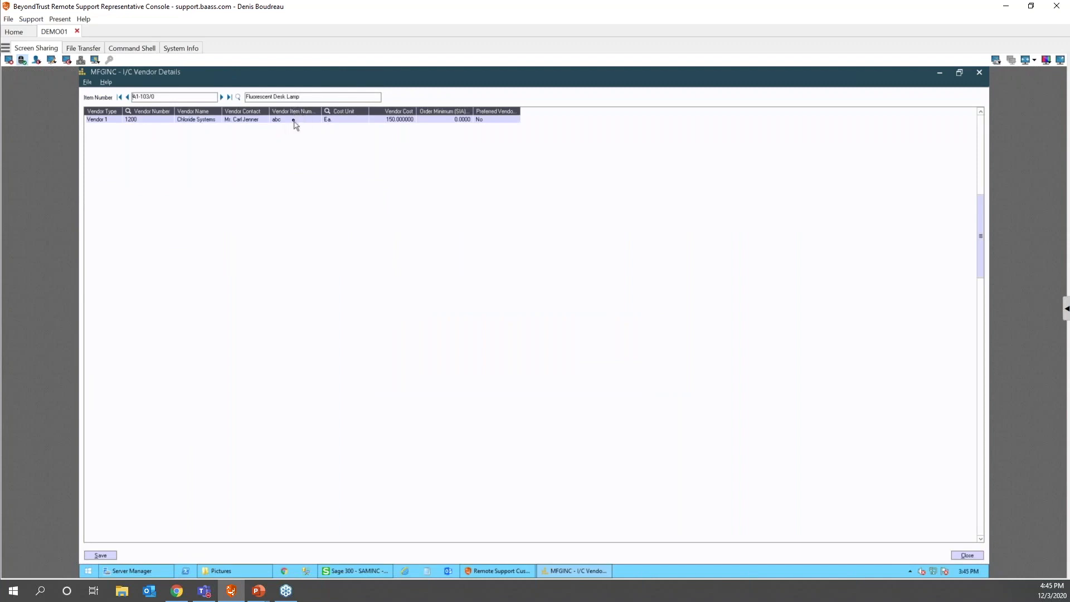
- Close I/C Vendor Details and start a new blank order in O/E Order Entry
click(308, 119)
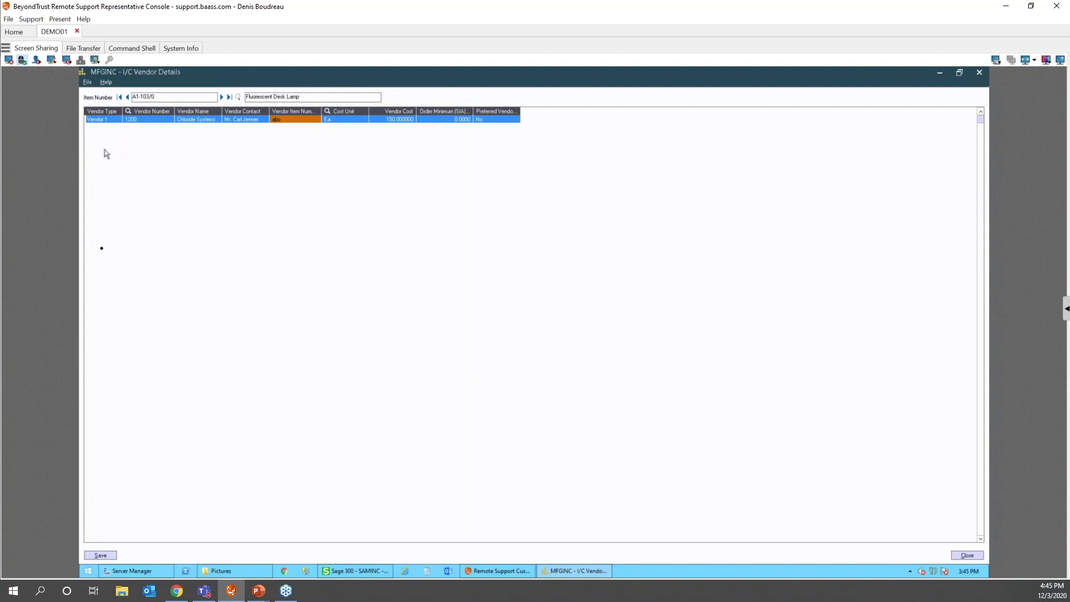
click(967, 555)
click(117, 402)
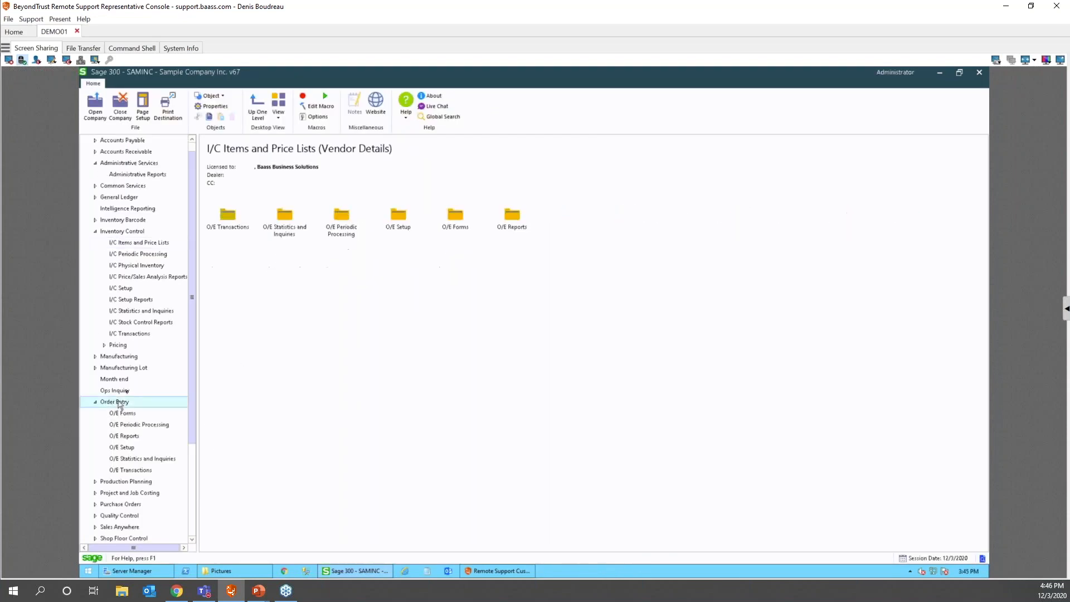
double_click(224, 216)
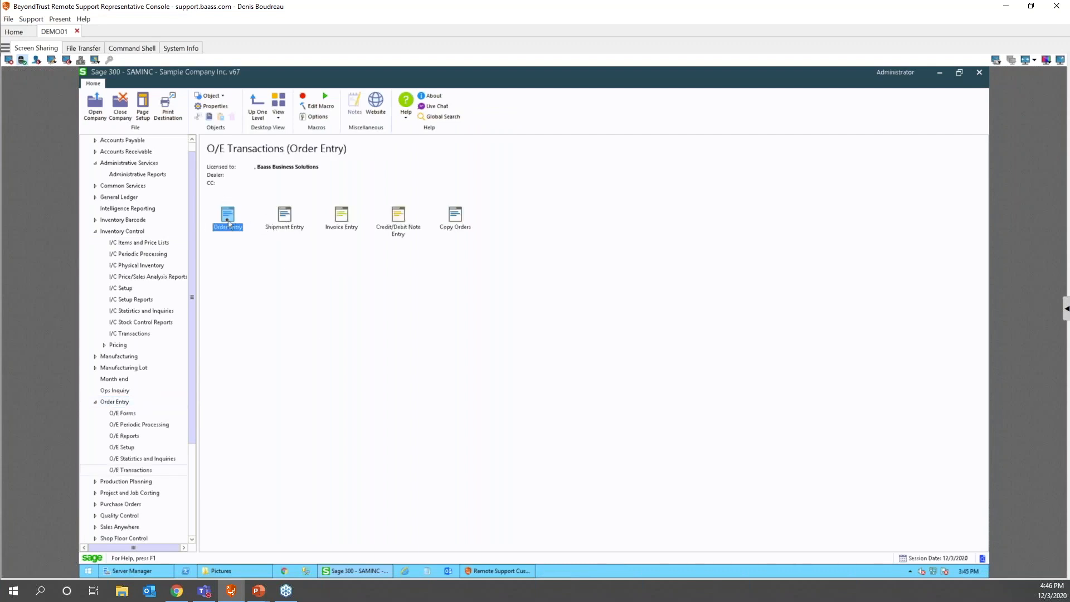
double_click(229, 218)
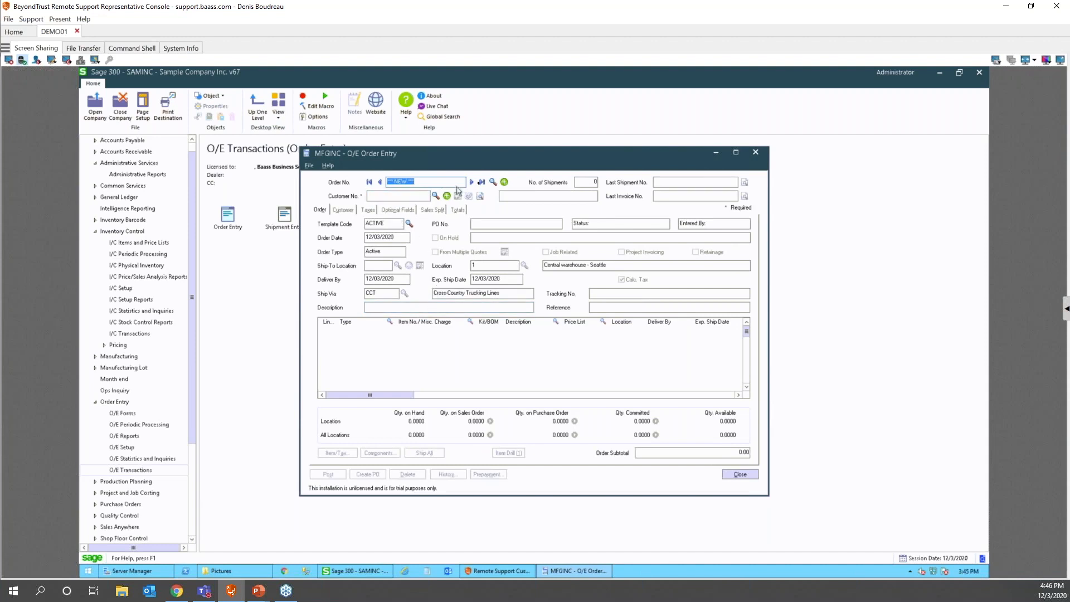
- Choose customer 1100 for the order from the customer Finder
click(377, 196)
click(436, 196)
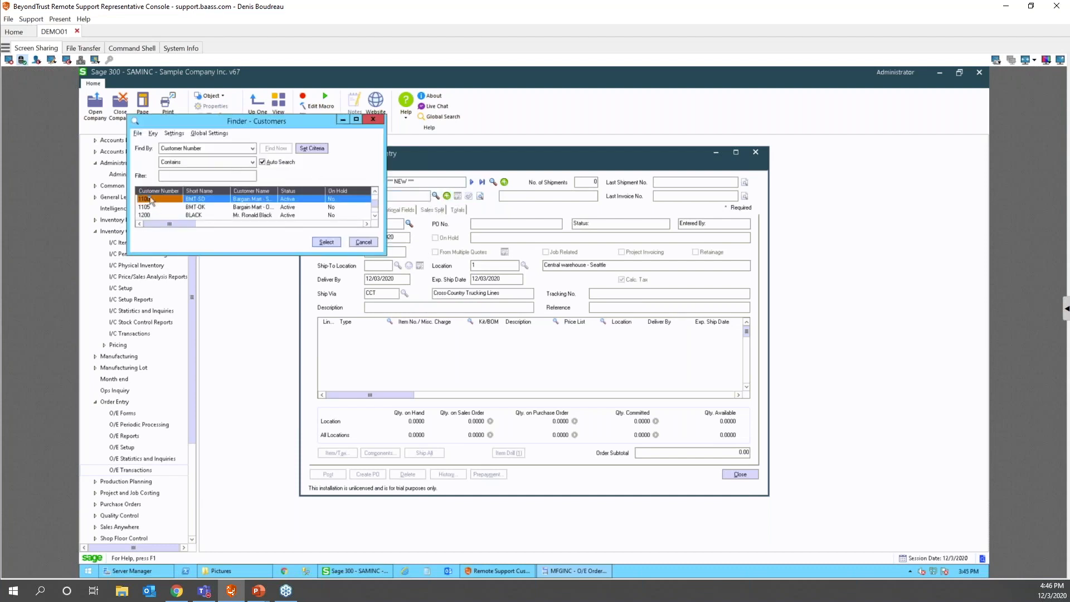
double_click(151, 200)
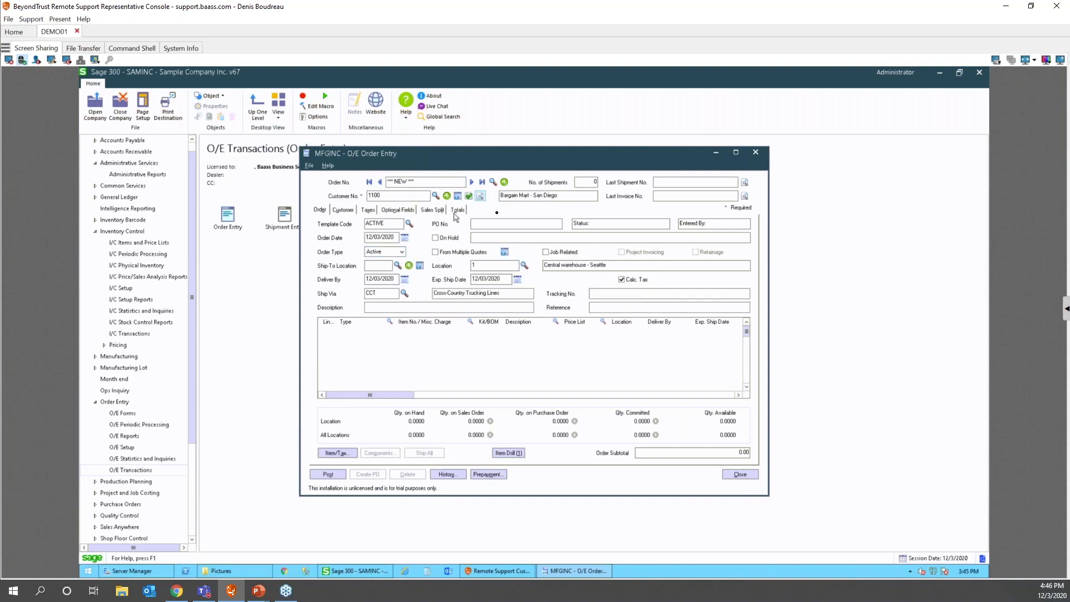
- Add an order line for item A1-103/0 with quantity 10
click(422, 329)
key(F5)
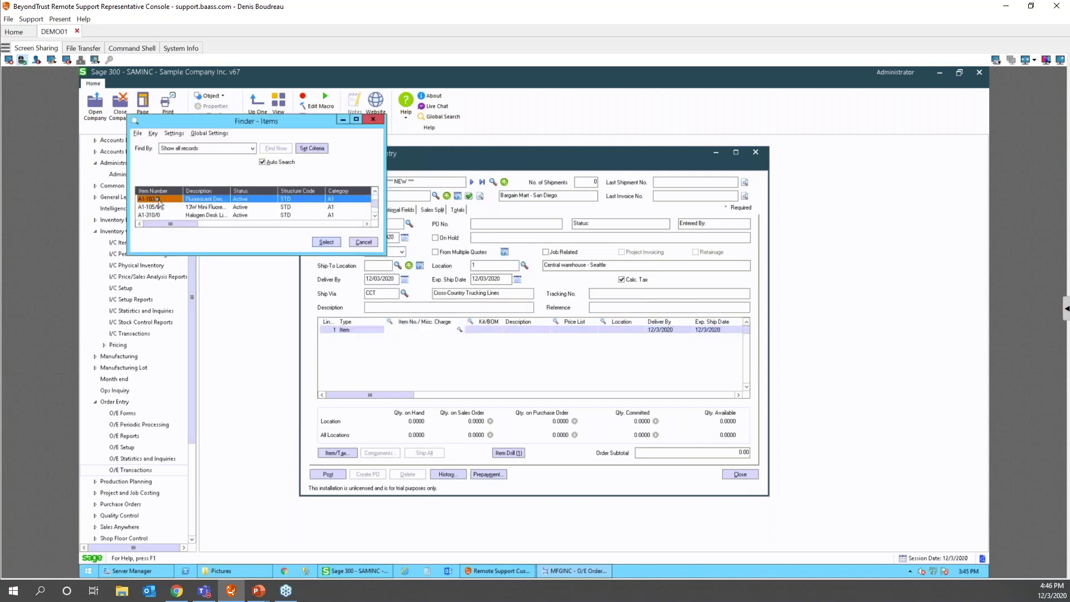
key(Return)
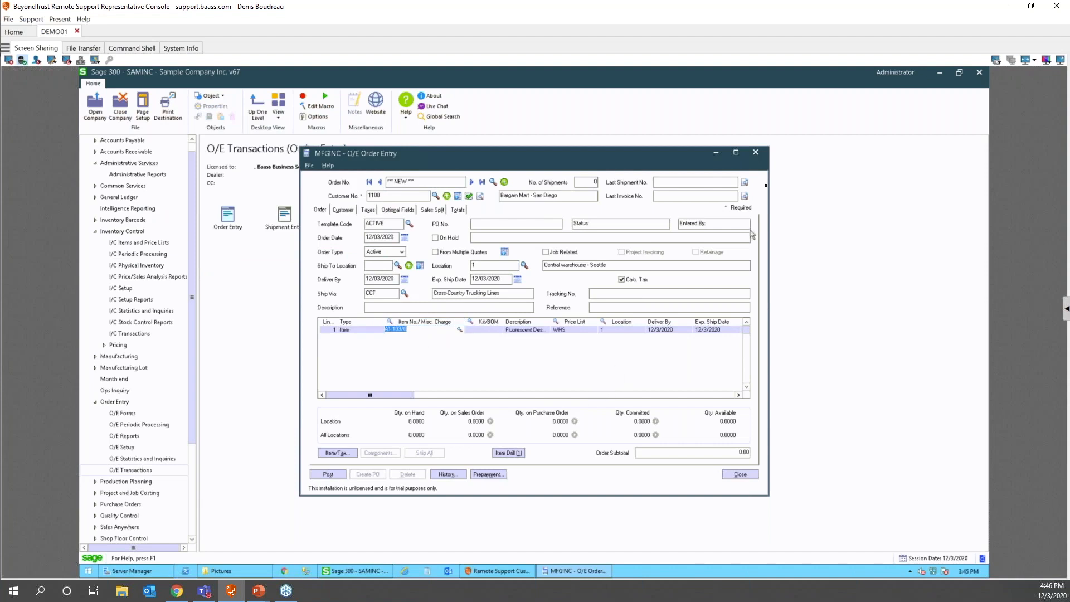
key(Tab)
key(Tab)
key(Tab)
key(Tab)
key(Tab)
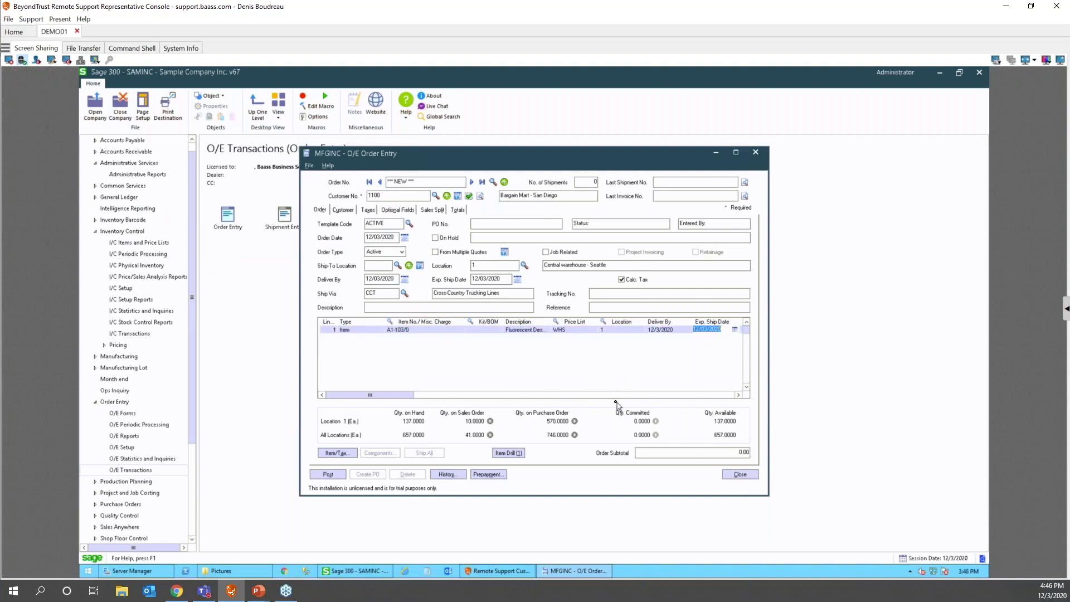
text(10)
key(Tab)
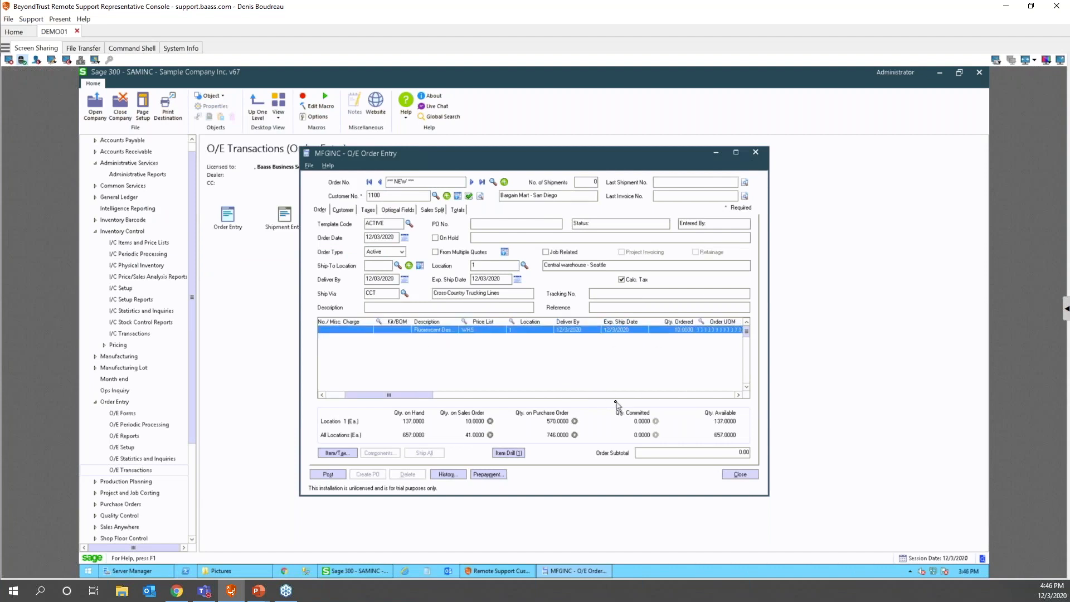
key(Tab)
key(Tab)
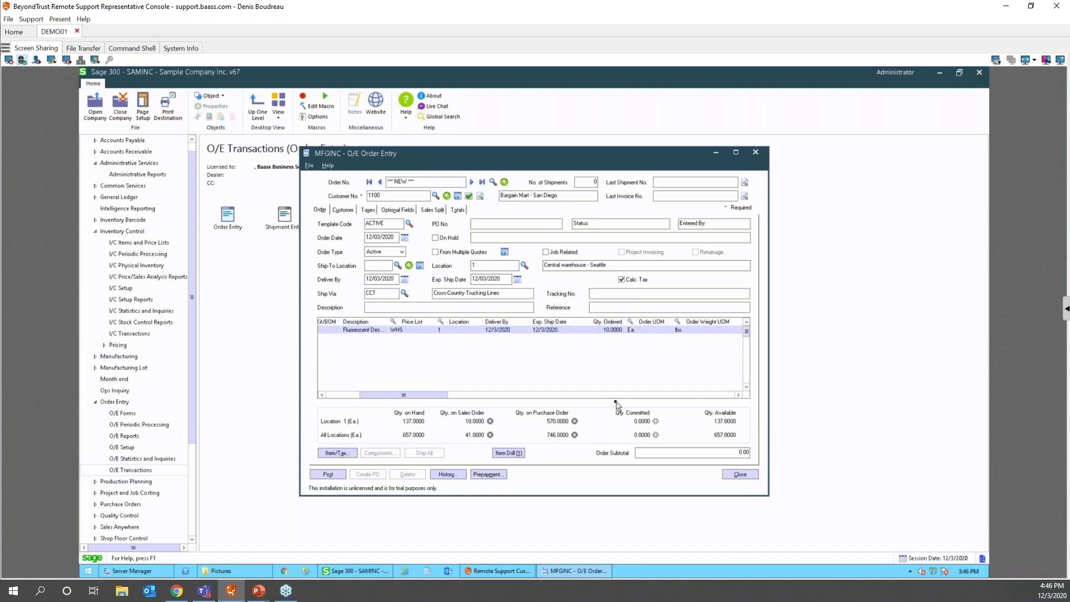
key(Tab)
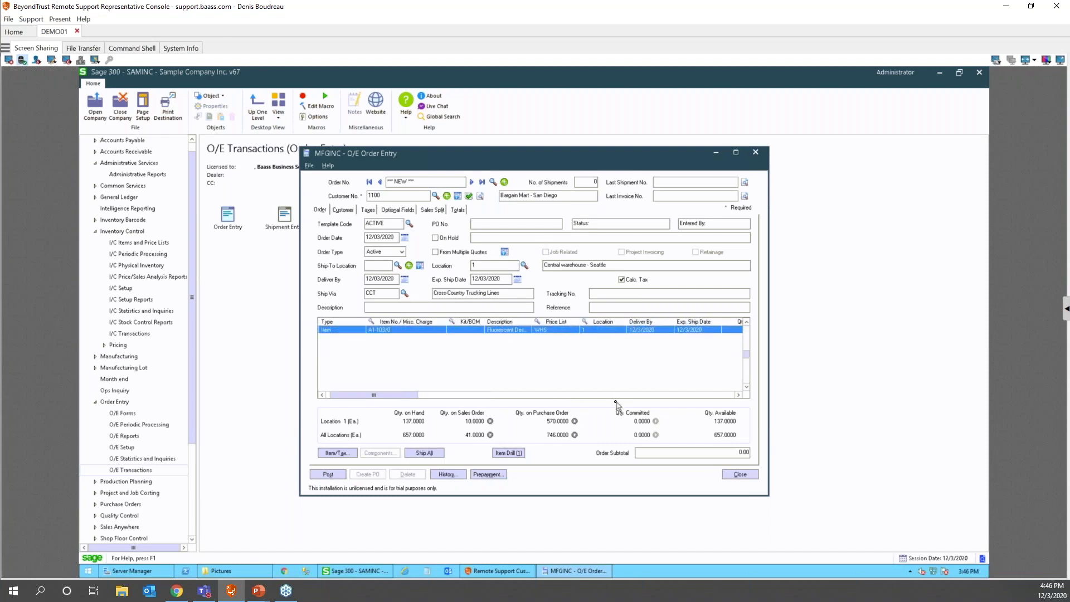
- Post the 383.00 order without printing the confirmation
click(326, 474)
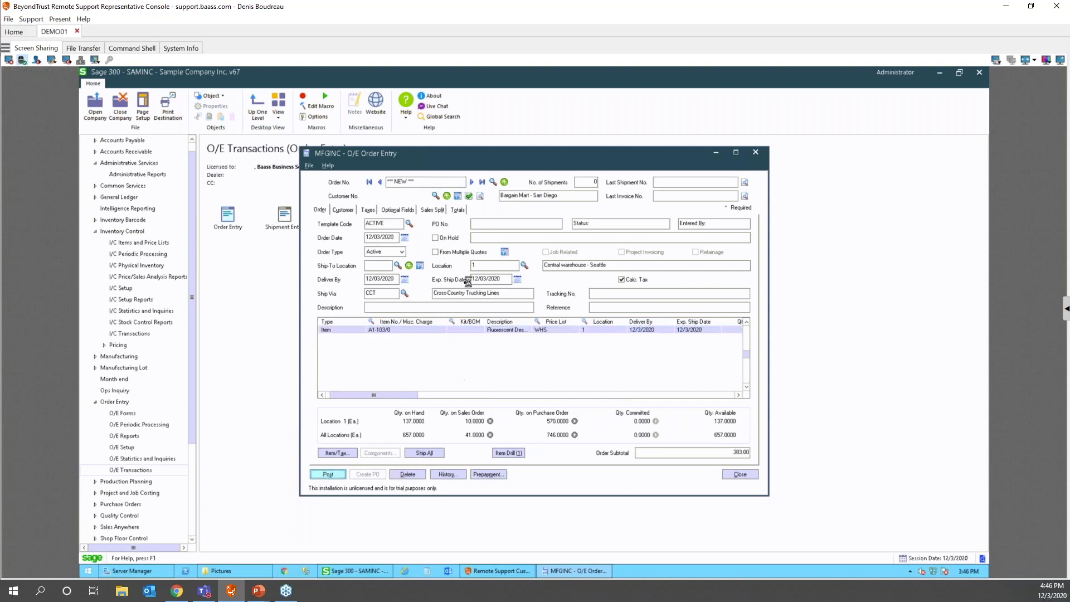
click(593, 366)
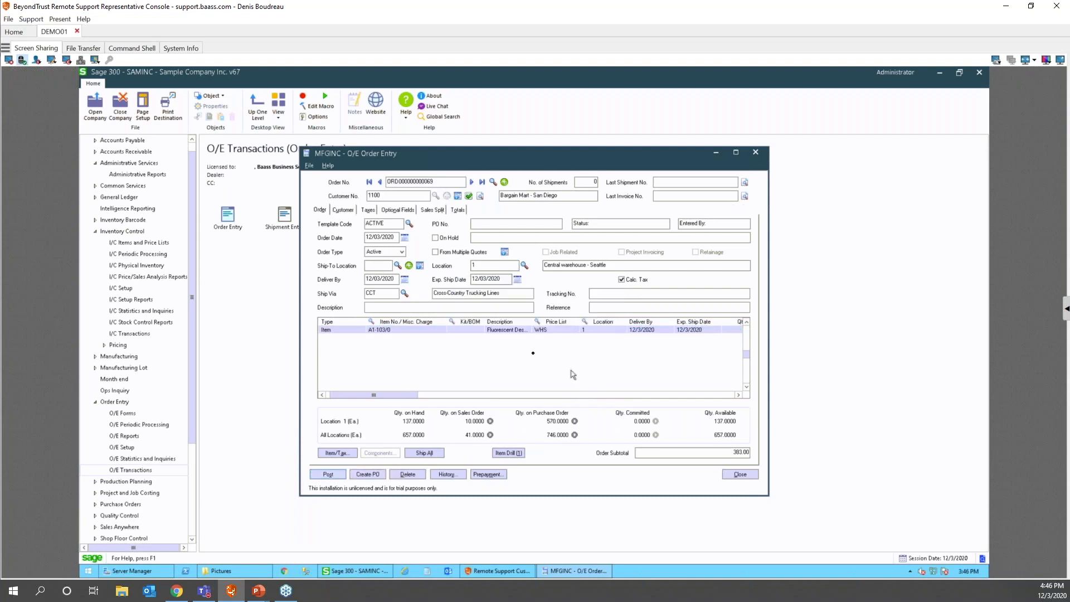
click(377, 331)
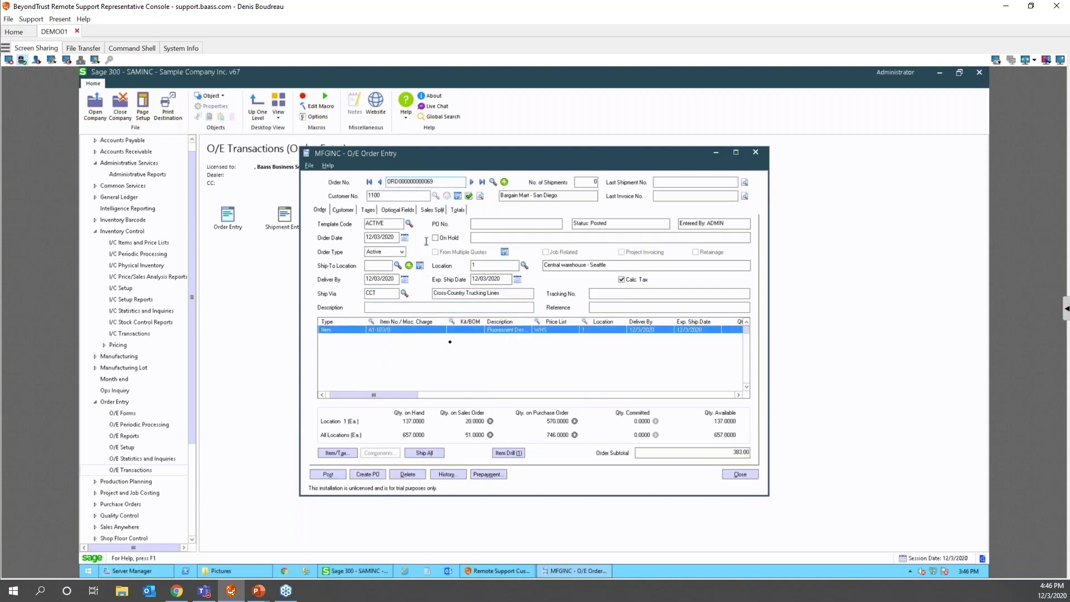
- Create a PO from the order using vendor type Vendor 1 and Include All Items
click(368, 476)
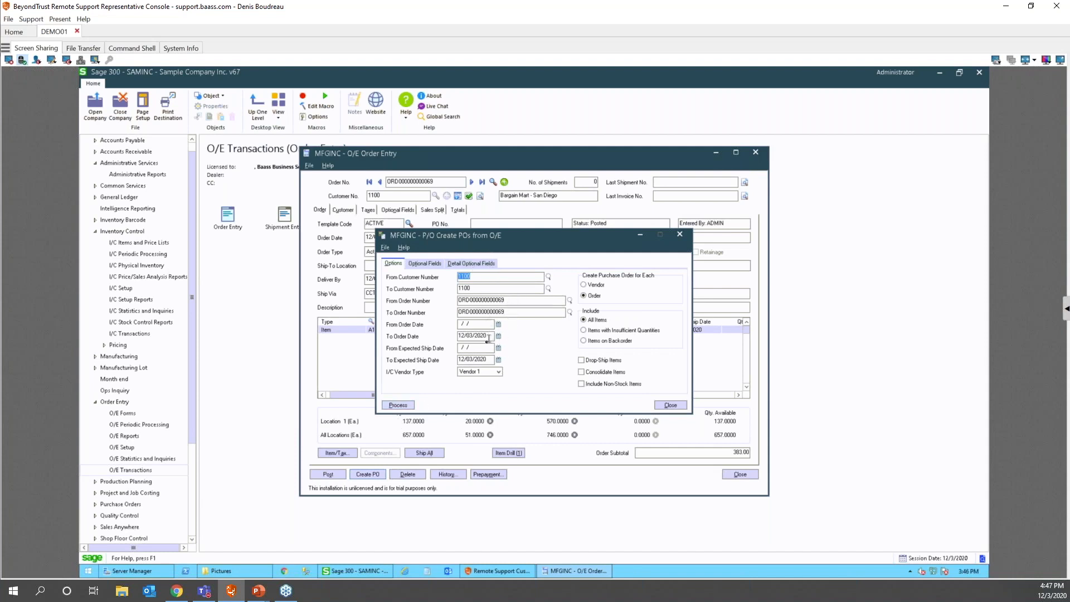
click(485, 372)
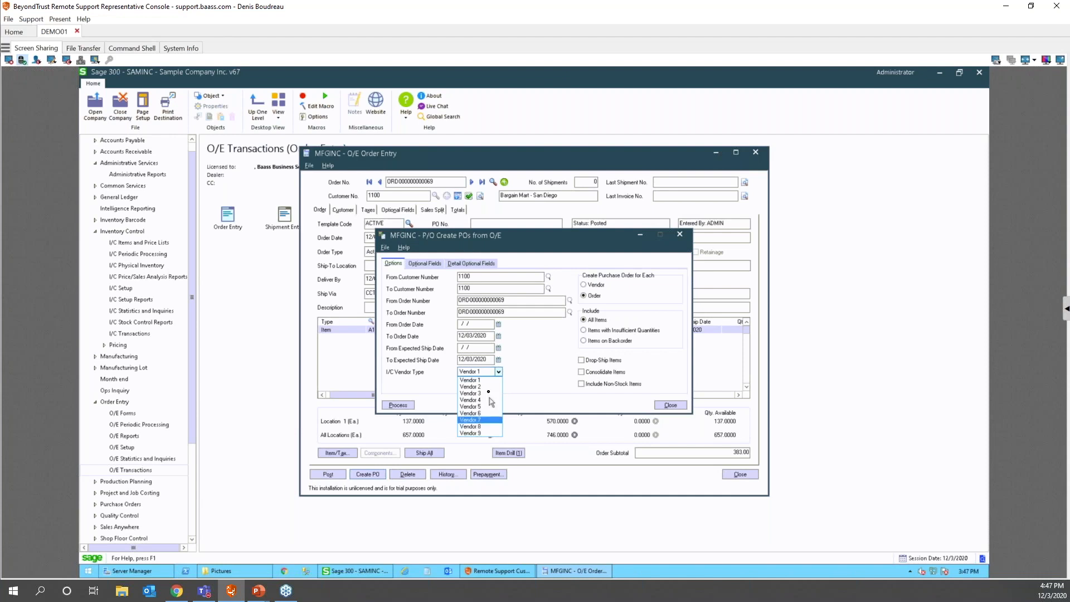
click(483, 380)
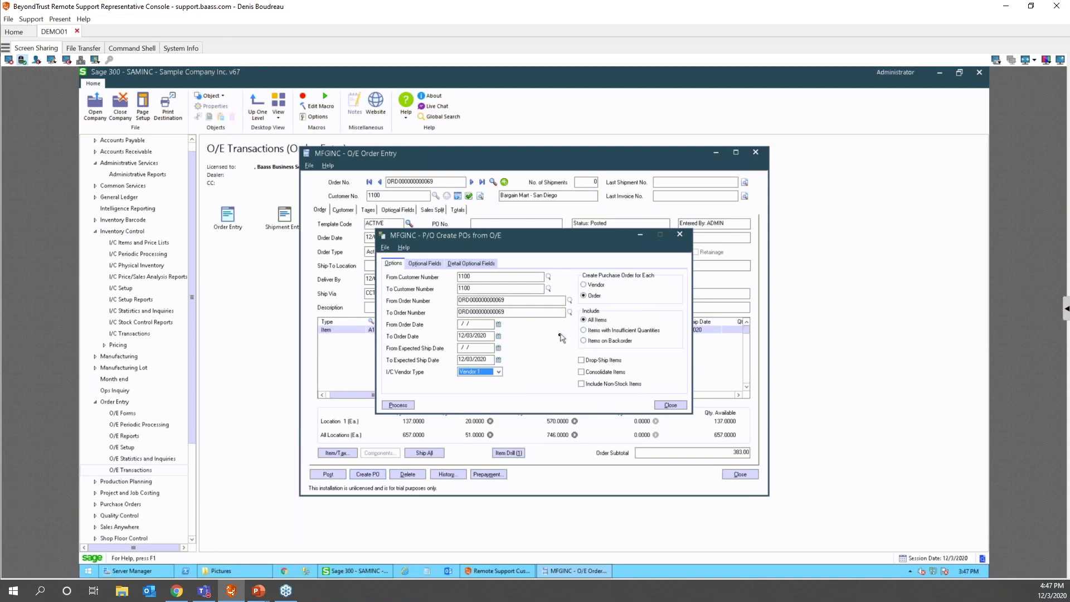
click(602, 332)
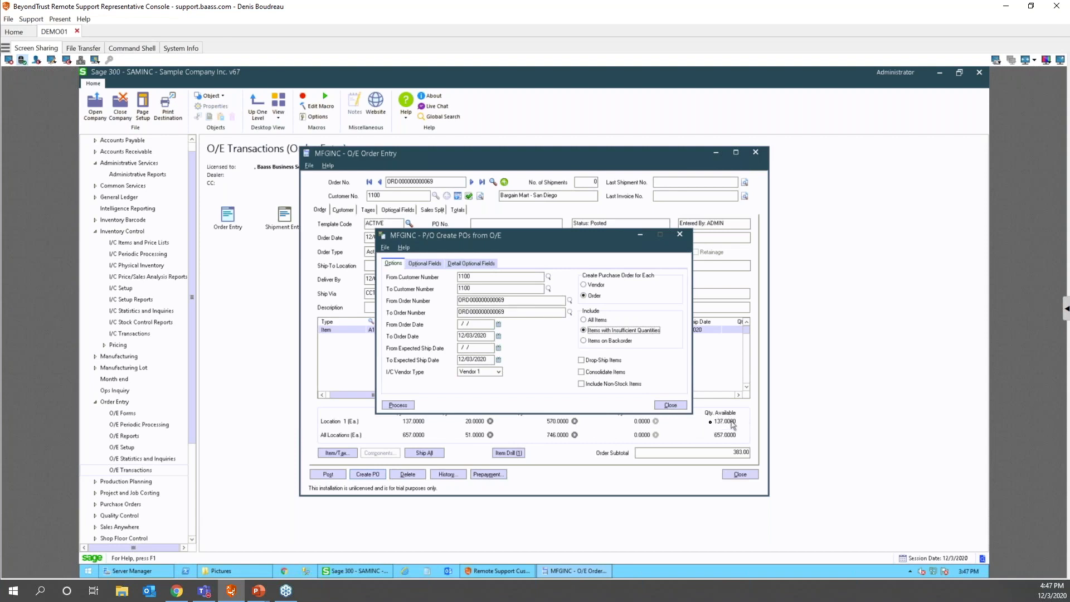
click(585, 320)
click(592, 341)
click(583, 320)
click(410, 410)
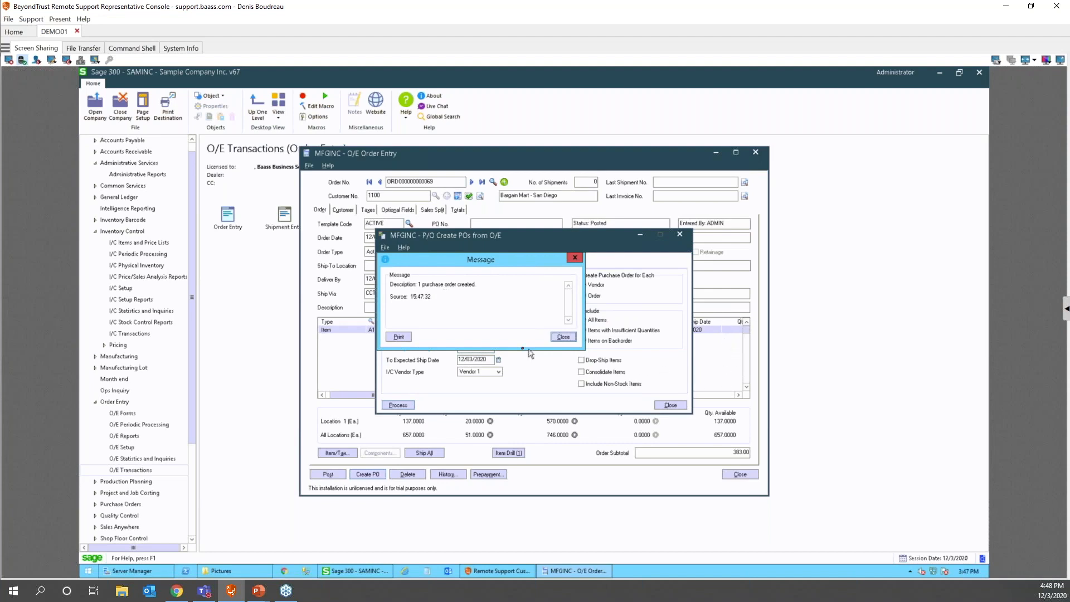
- Dismiss the PO-created message, then close Create POs from O/E and O/E Order Entry
click(563, 336)
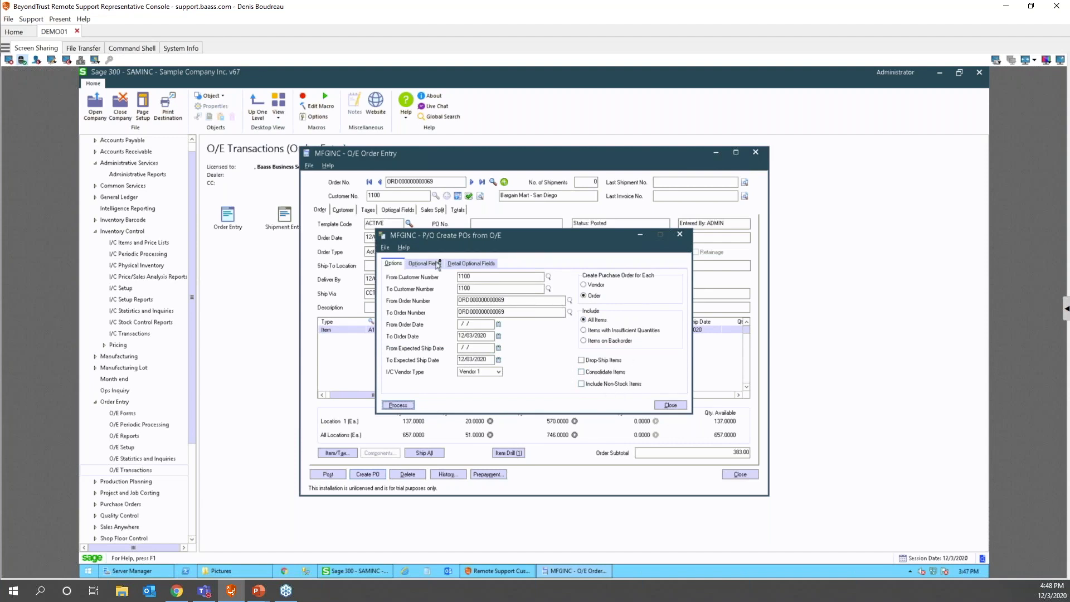
click(670, 404)
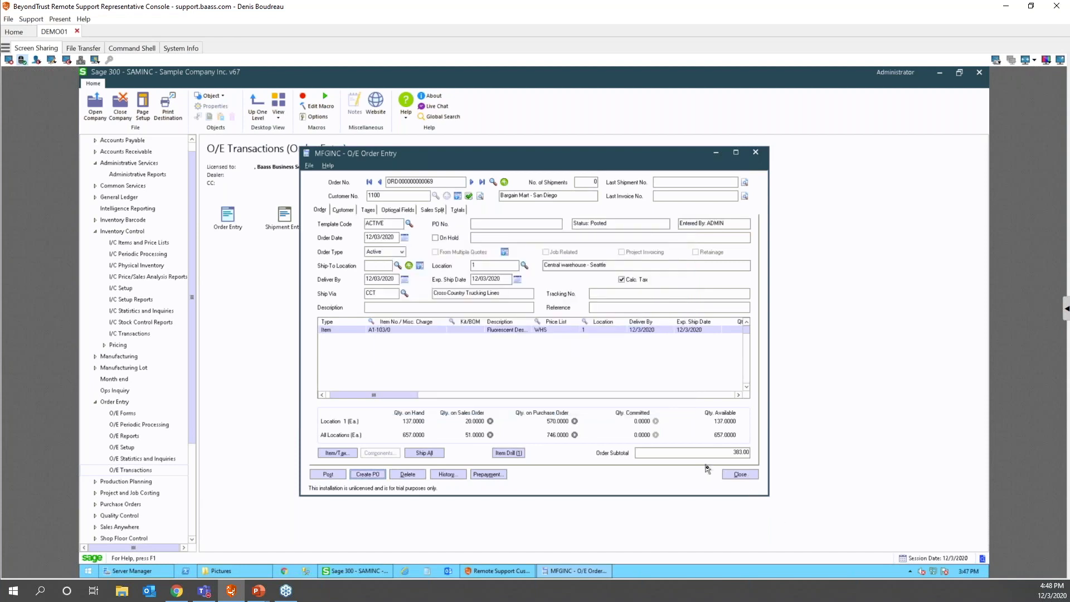
click(739, 475)
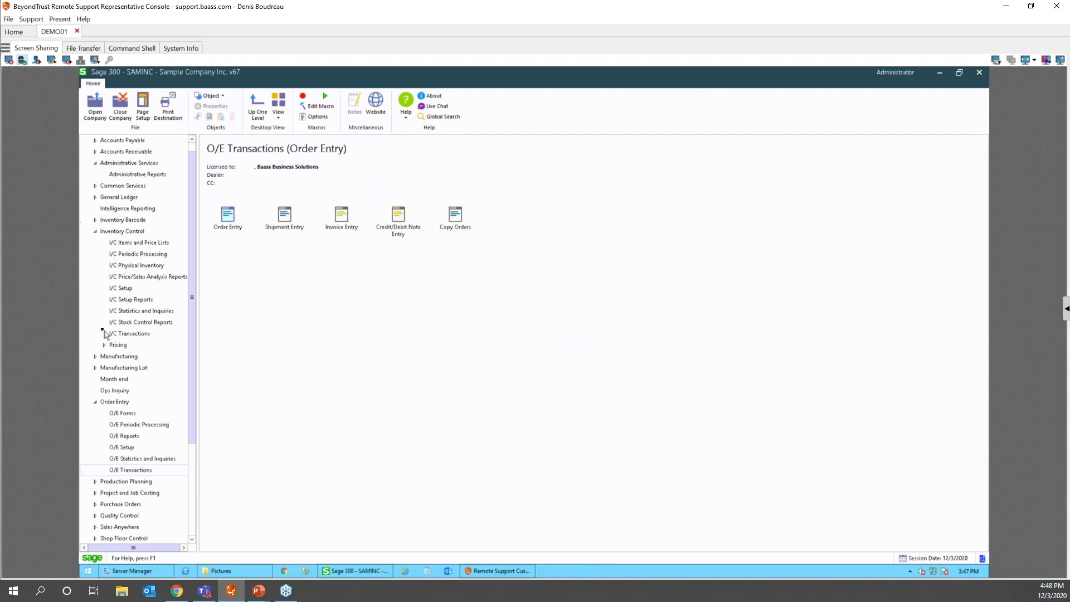
- Open P/O Purchase Order Entry from Purchase Orders > P/O Transactions
click(123, 504)
double_click(227, 216)
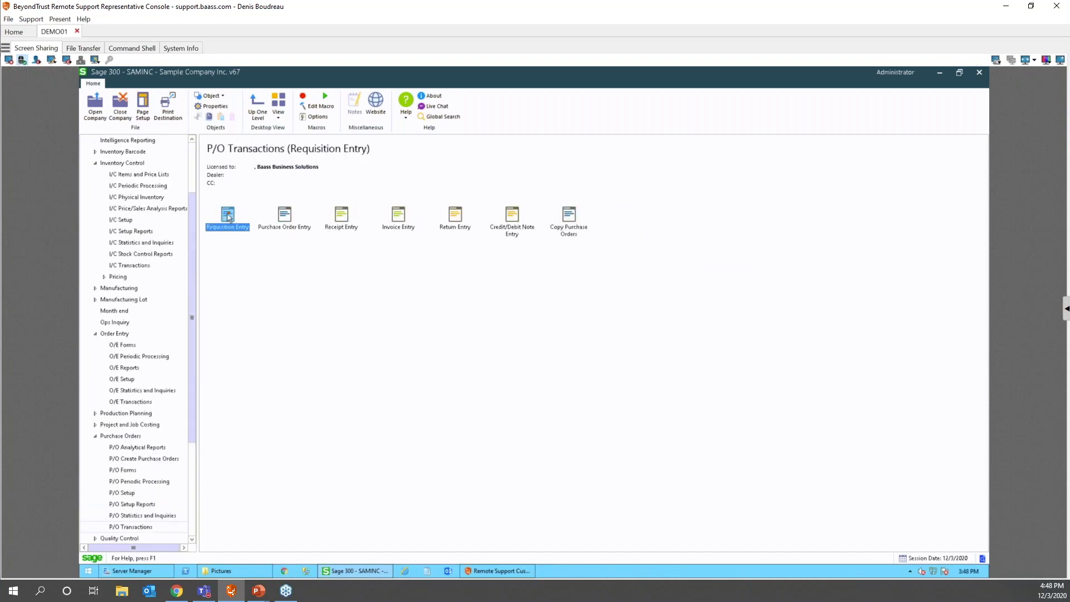
double_click(282, 217)
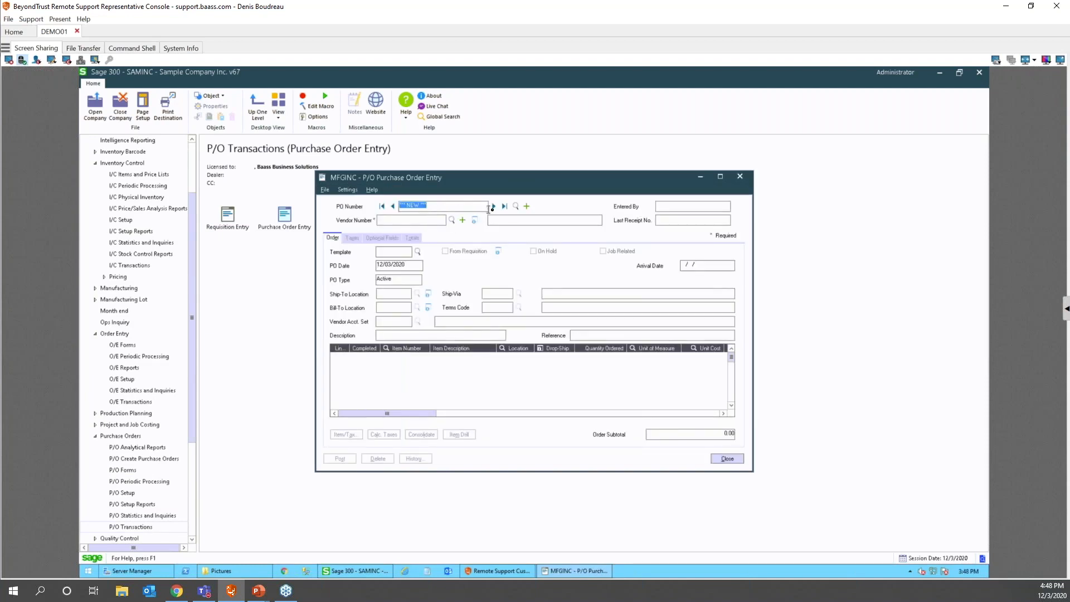
- Review the newest PO's Fluorescent Desk Lamp line for vendor 1200, then close it
click(504, 206)
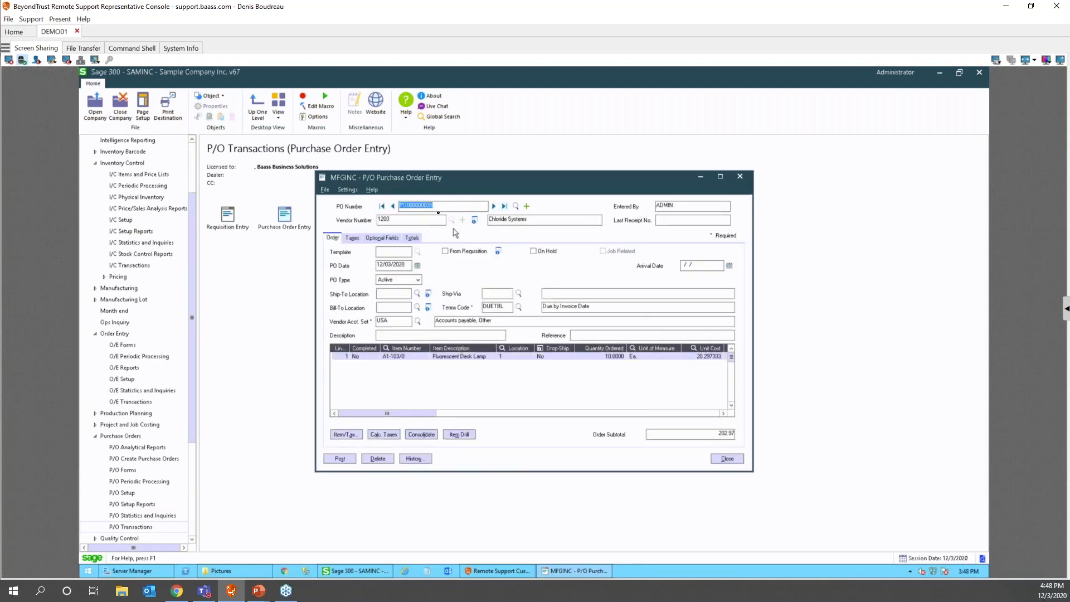
drag(400, 413, 615, 420)
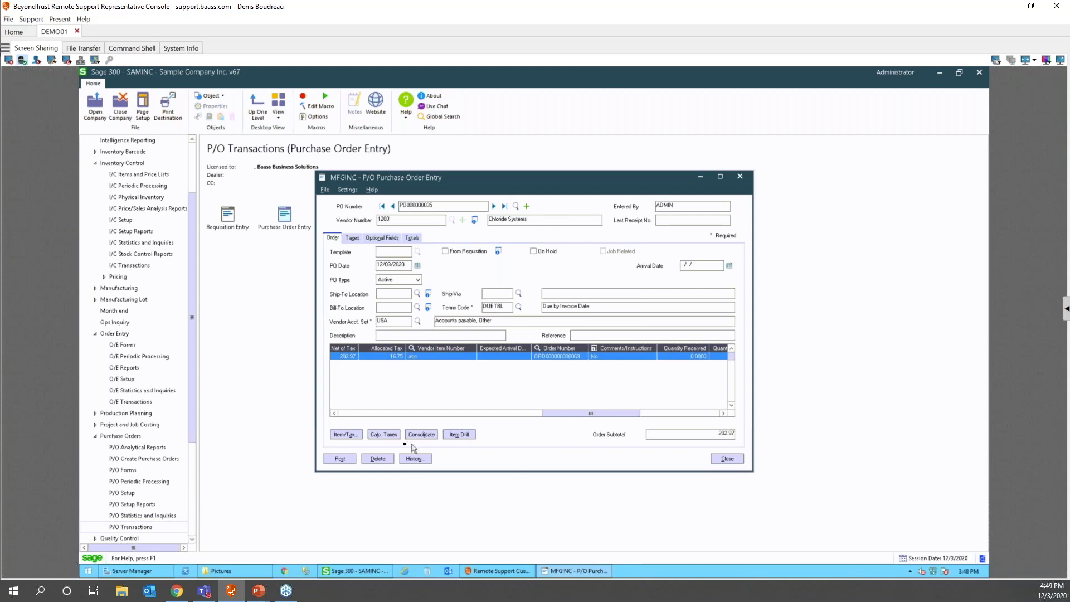
click(350, 413)
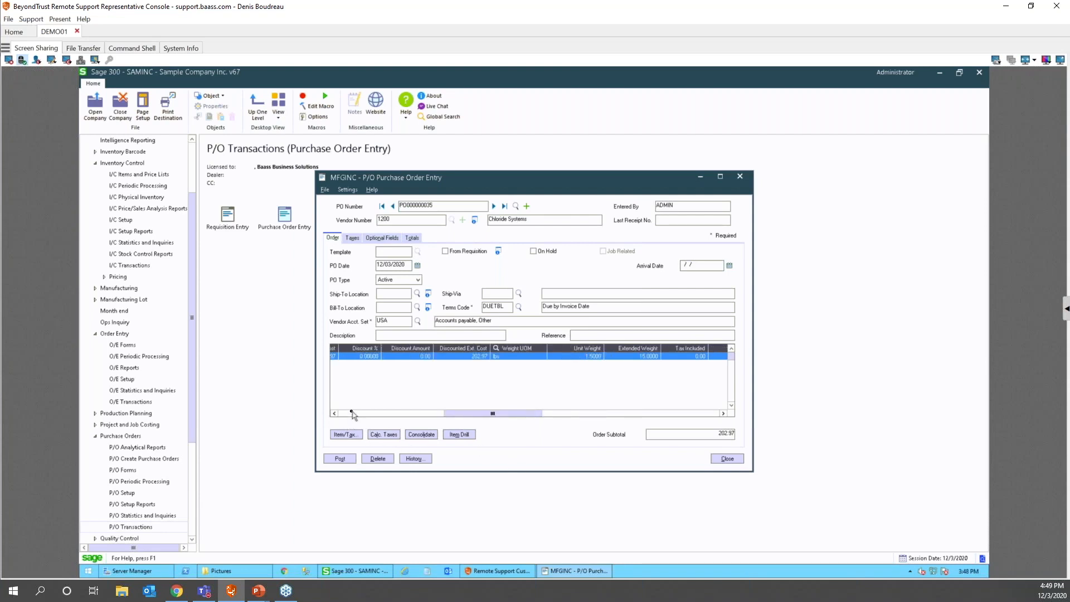
click(351, 413)
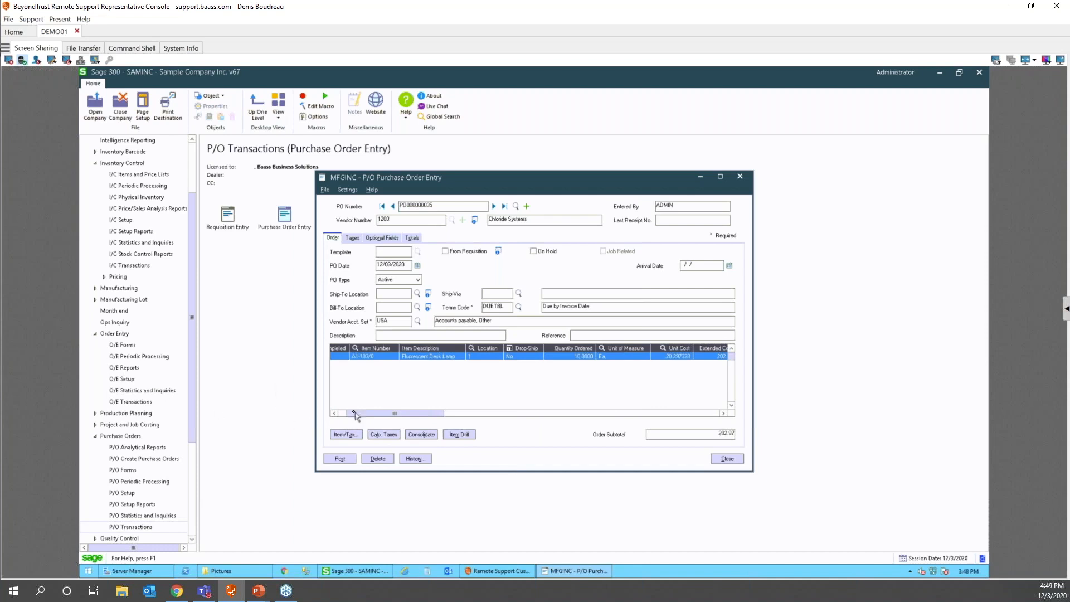
drag(371, 414, 347, 414)
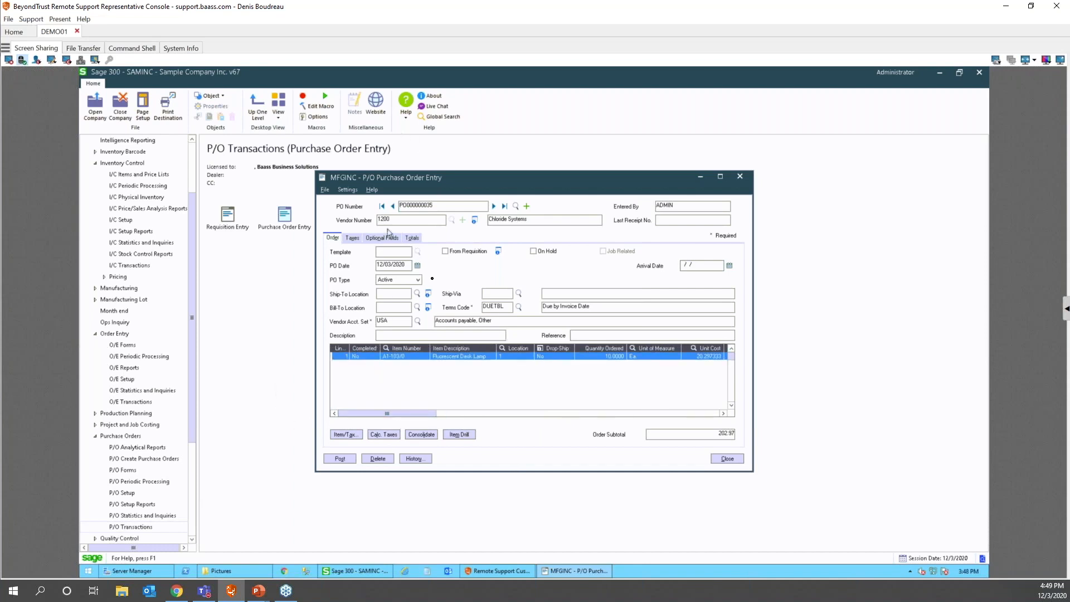
click(725, 460)
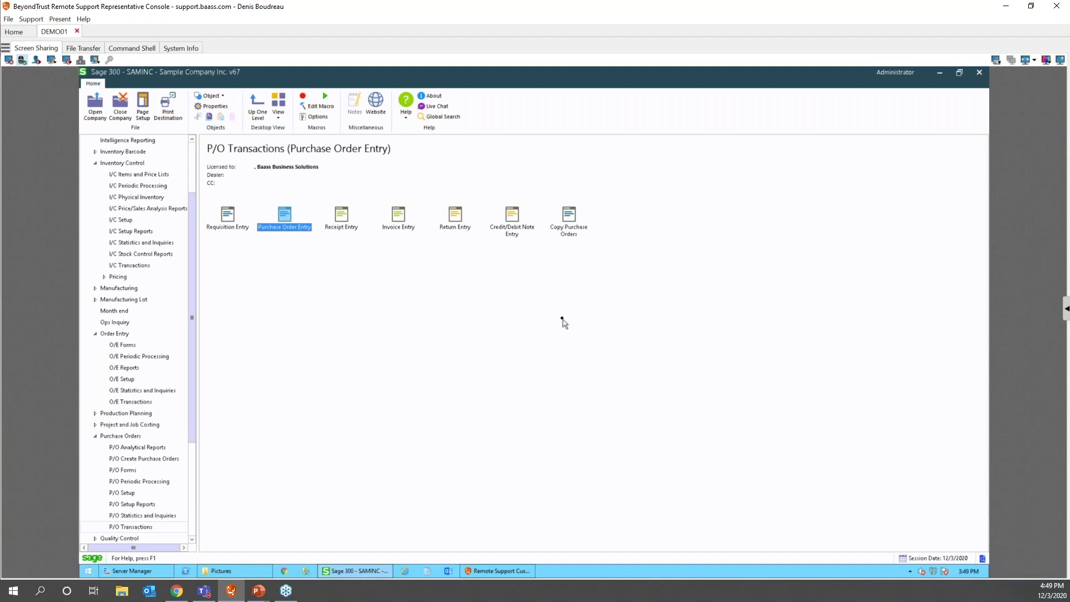
- Launch Sage 300 Help's 'Documentation and resources' page with F1
key(F1)
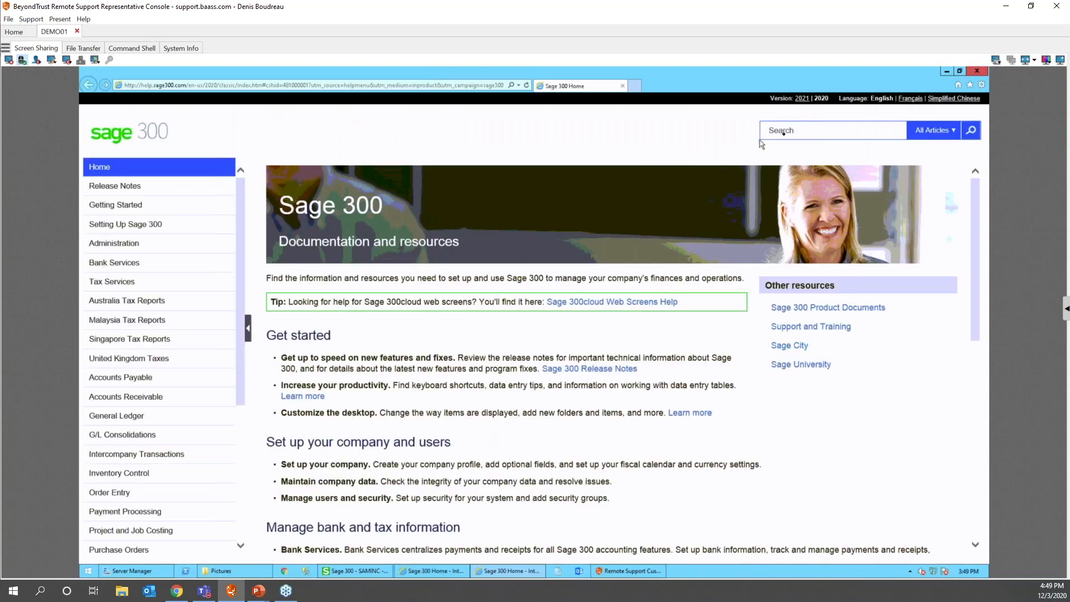
- Search help for 'shortcuts' and open the Data Entry Tools and Shortcuts article
click(787, 131)
text(shortcuts)
key(Return)
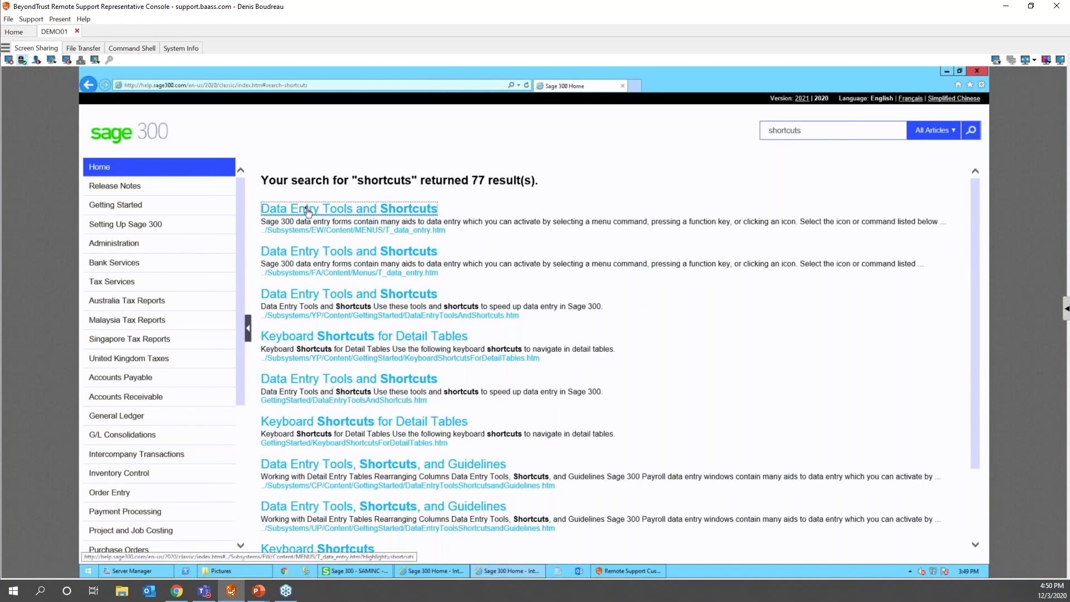
click(328, 210)
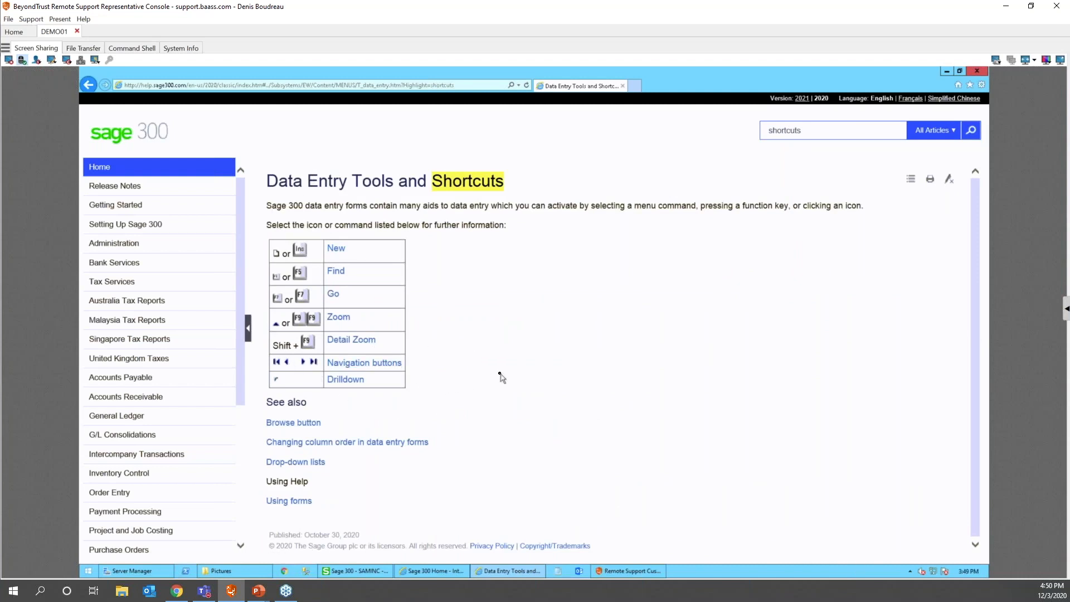
scroll(500, 375, down, 1)
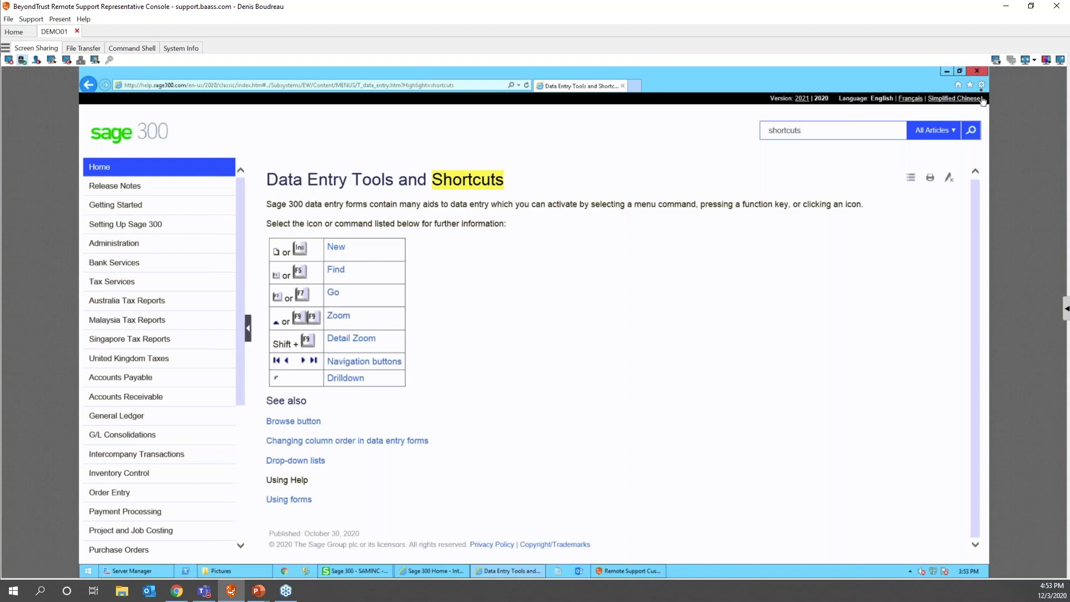
- Close both help windows and bring Sage 300's P/O Transactions panel back into view
click(977, 71)
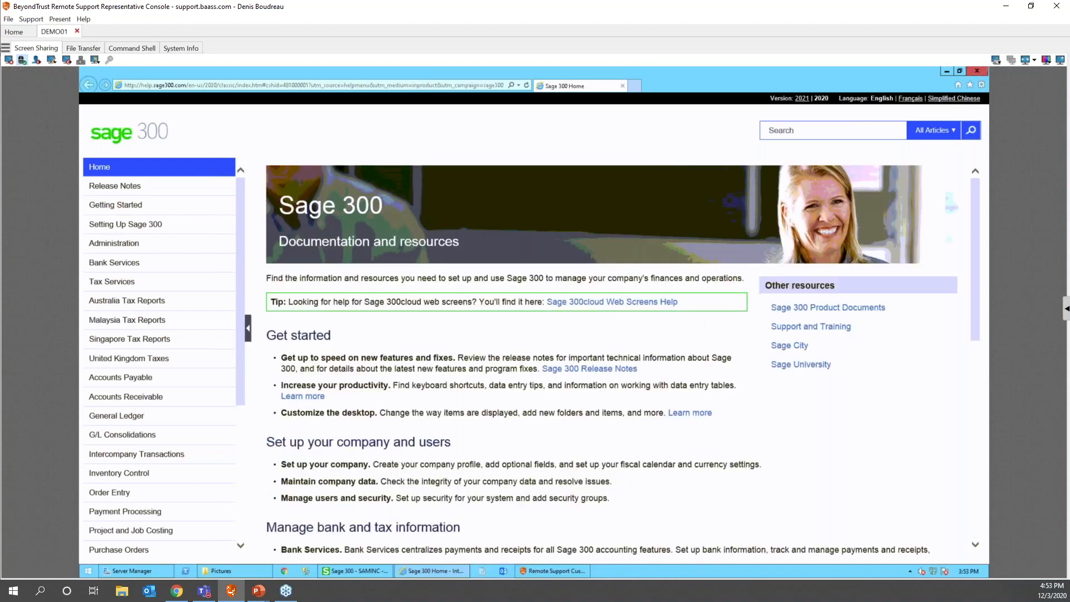
click(977, 71)
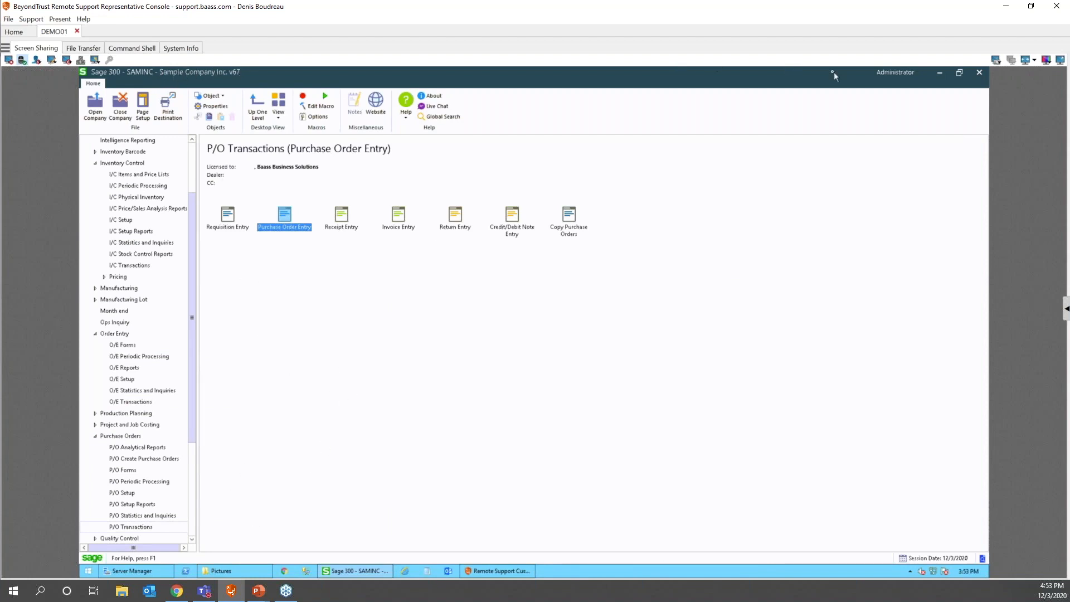
click(939, 73)
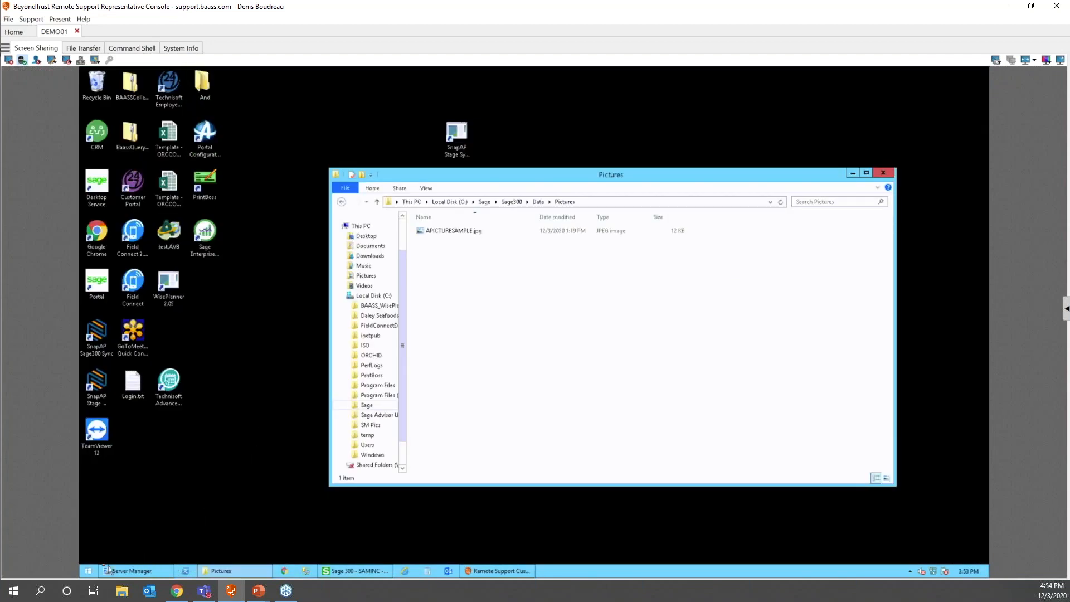
click(361, 569)
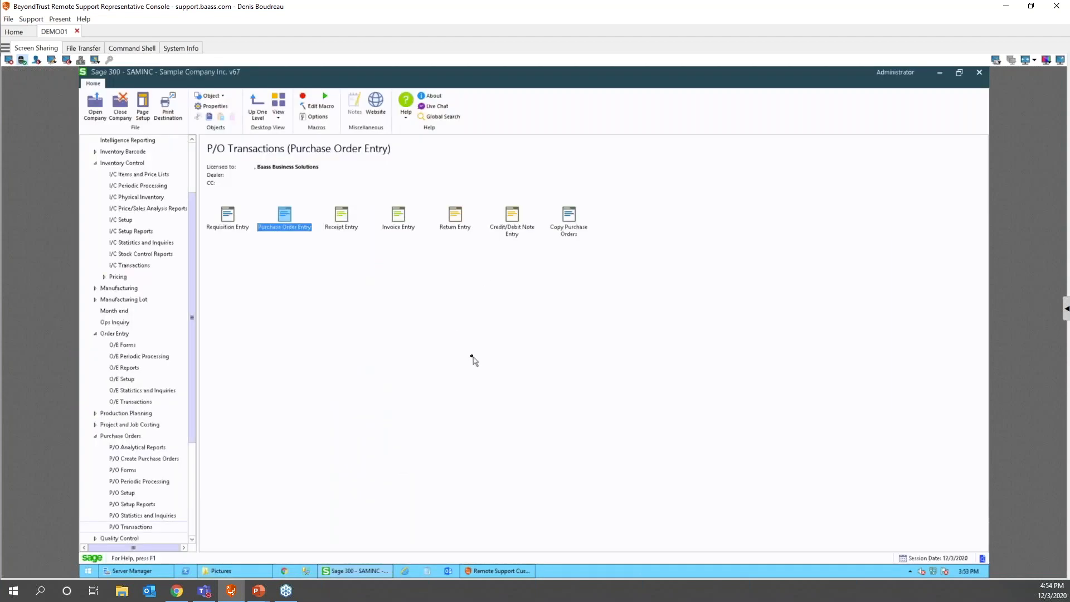